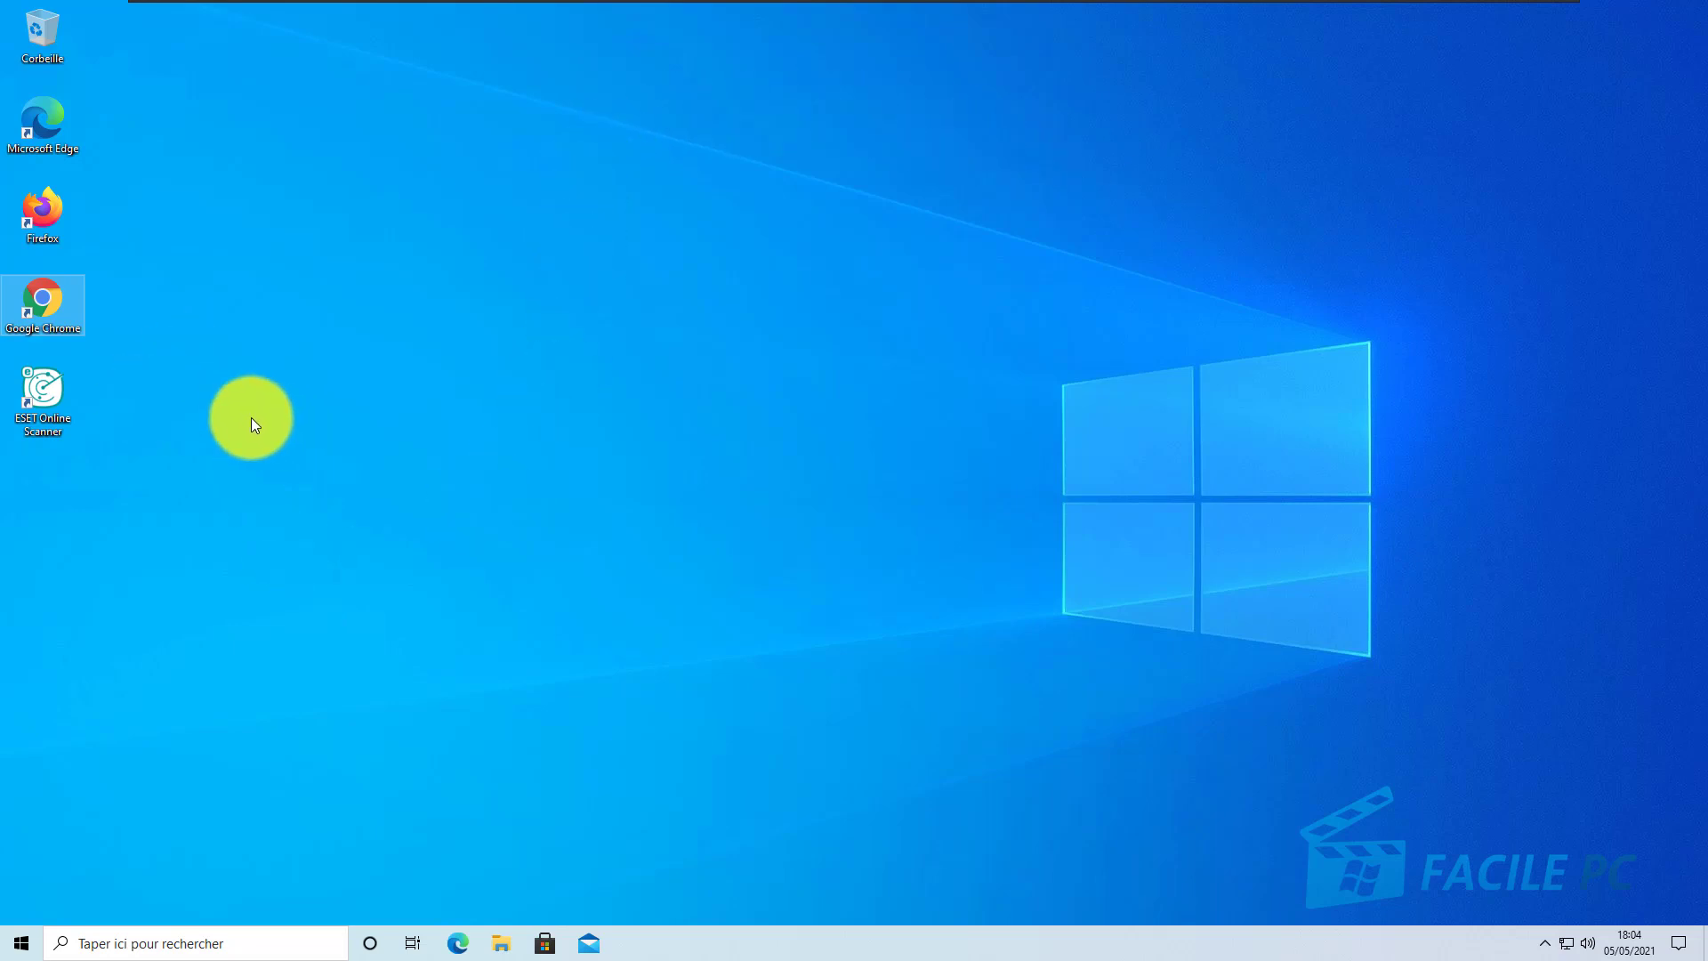
Open the start.me website in Google Chrome
double_click(48, 307)
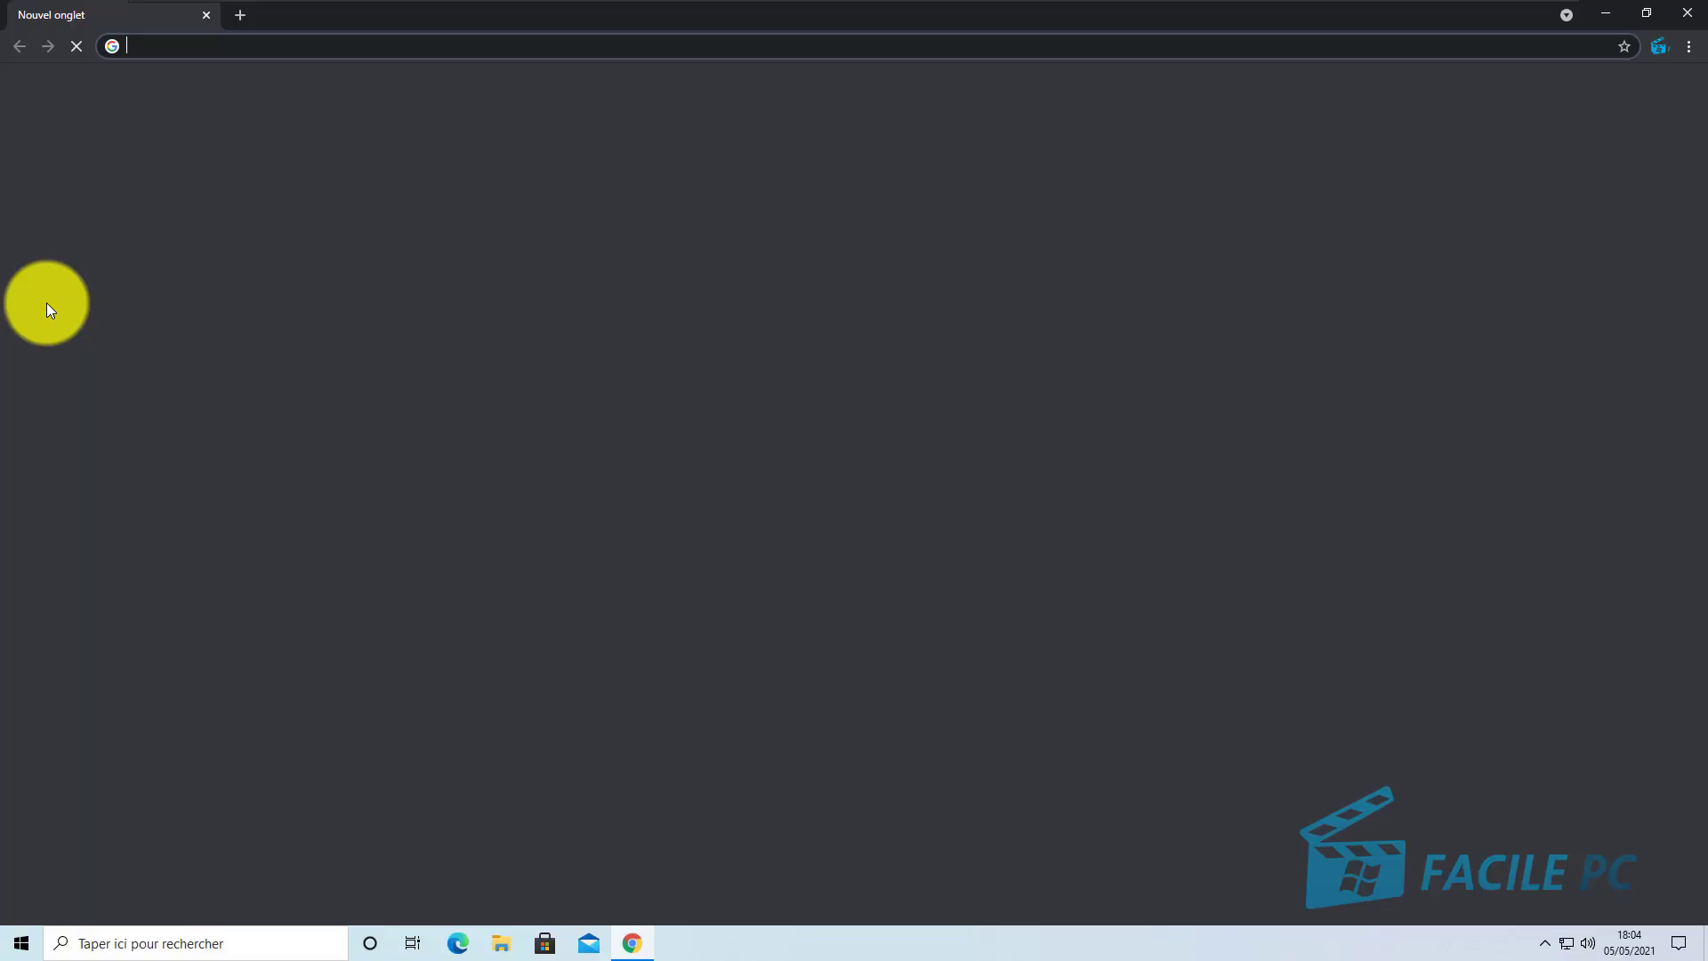
click(265, 39)
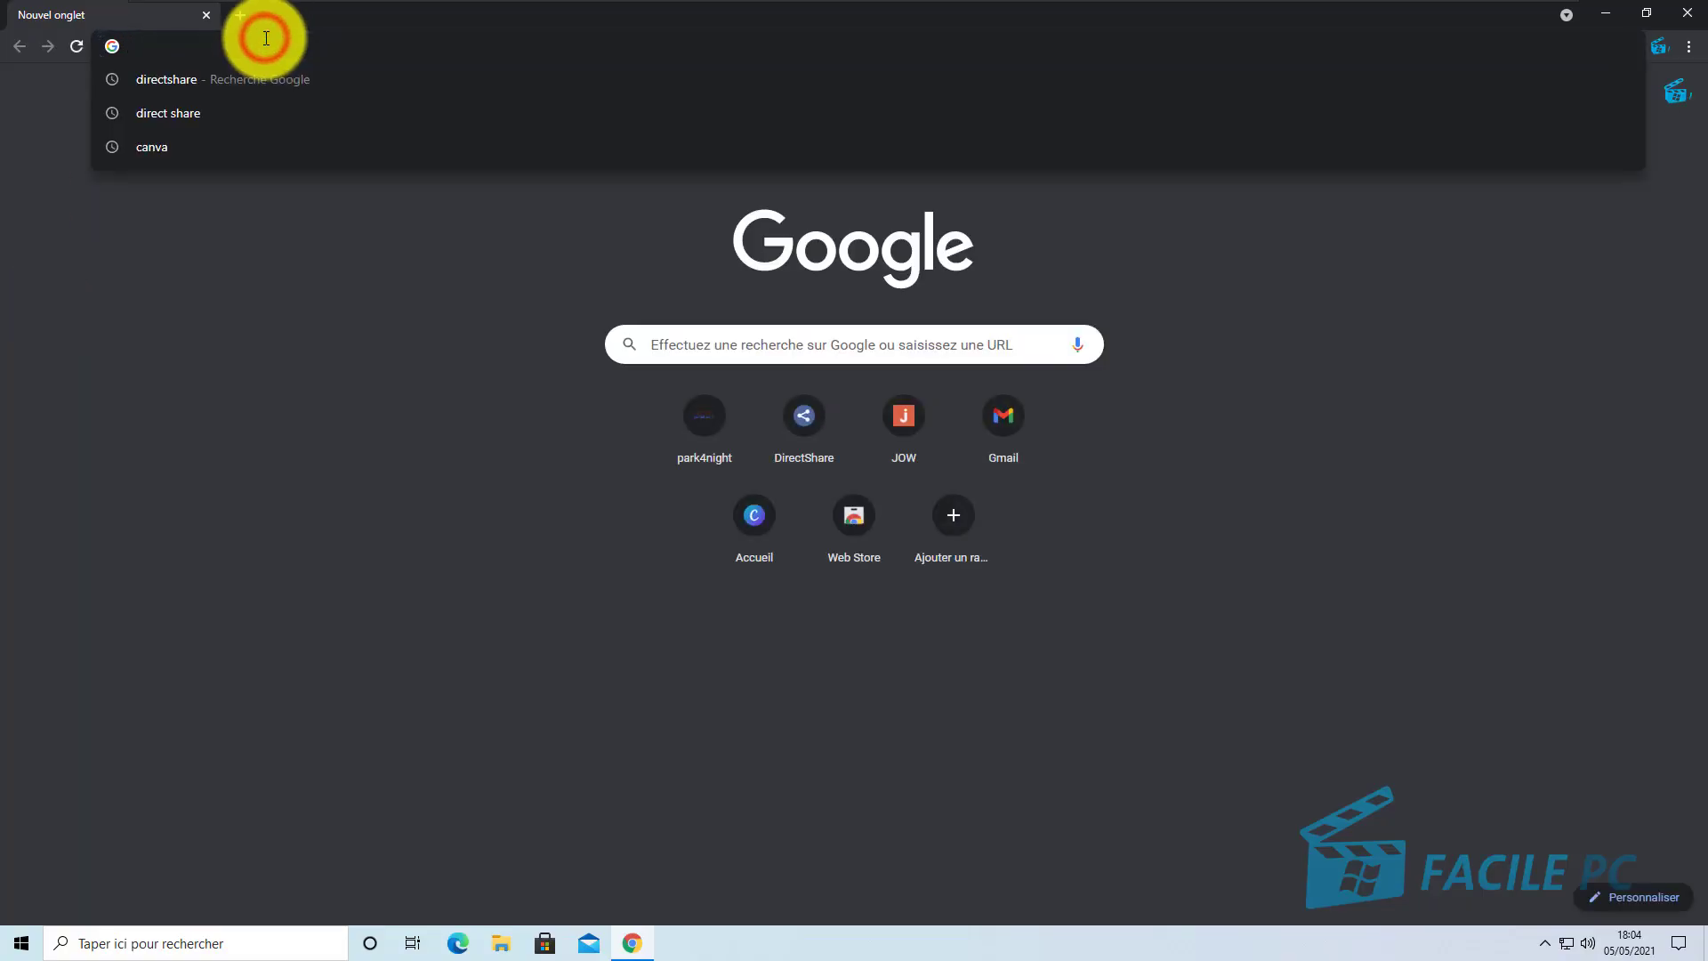
text(start.m)
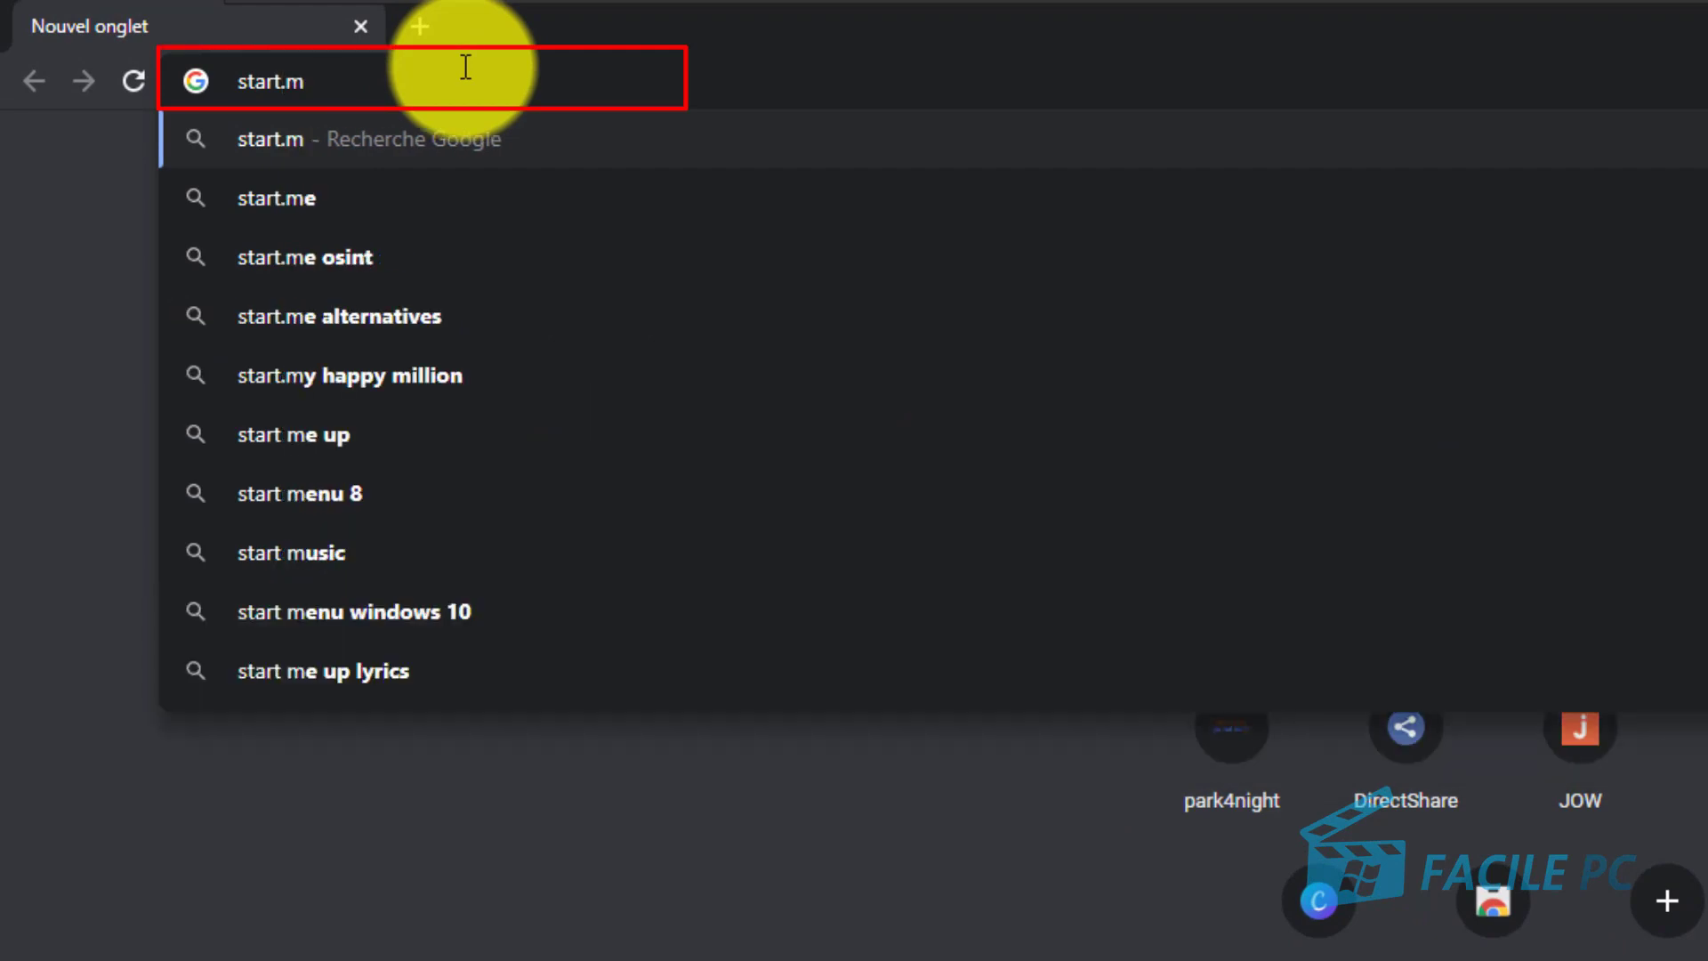
text(e)
key(Return)
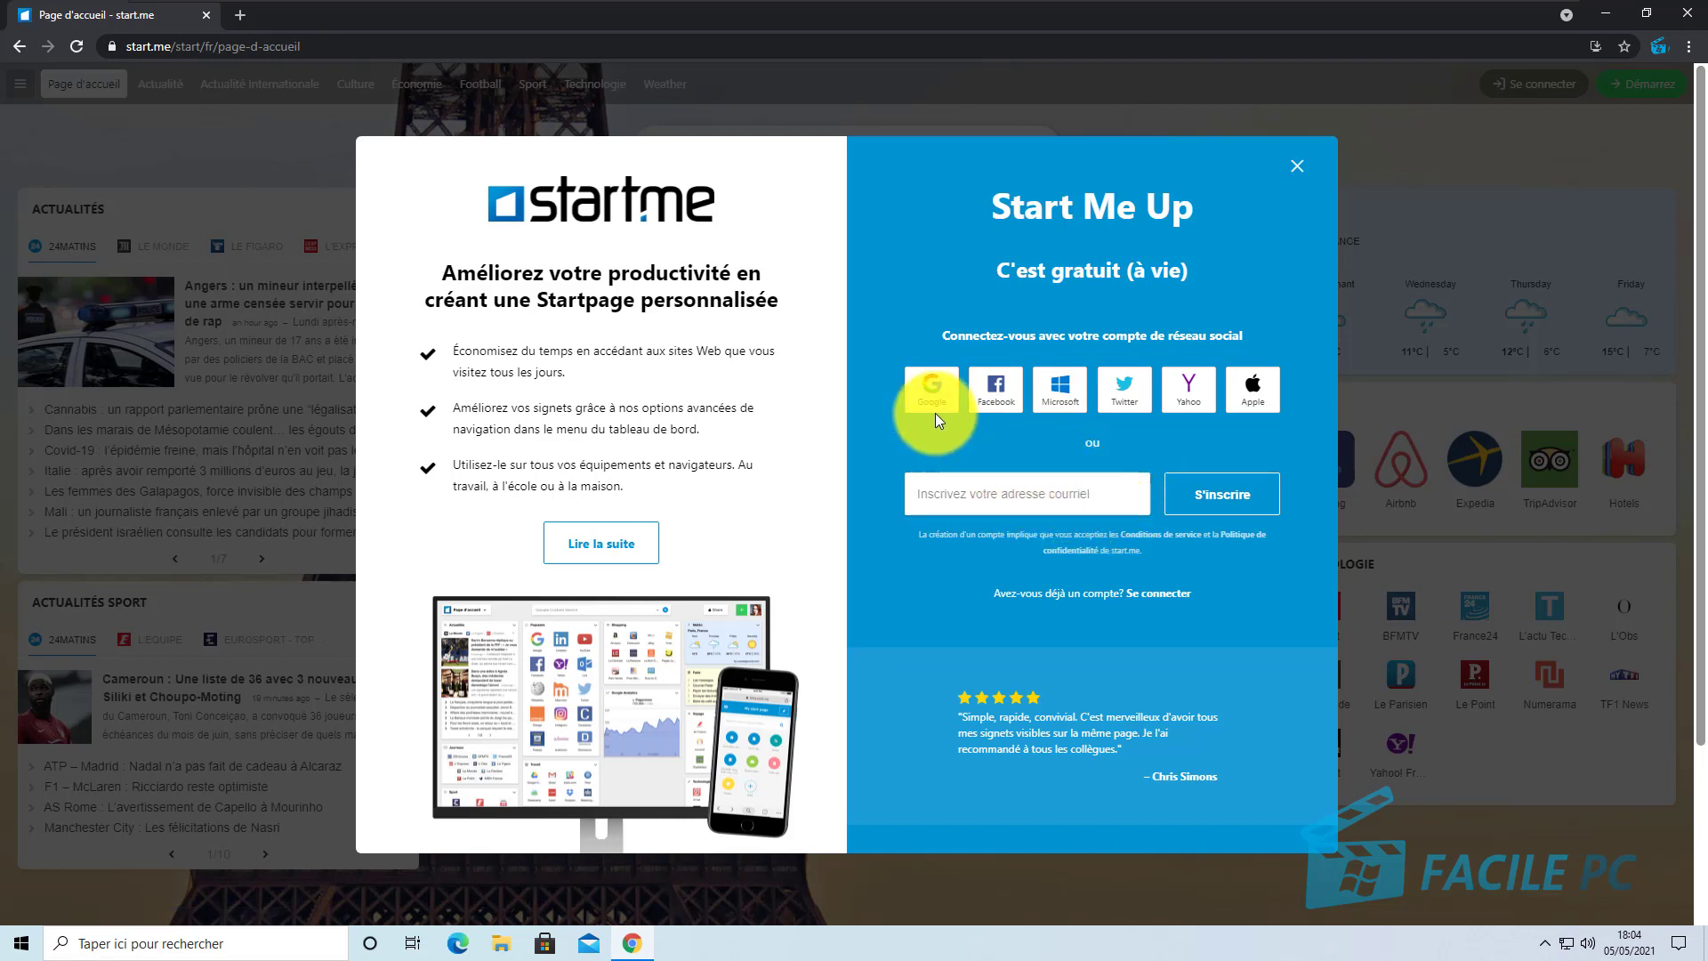
Sign up to start.me with the listed Google account and accept the prefilled profile details
click(932, 389)
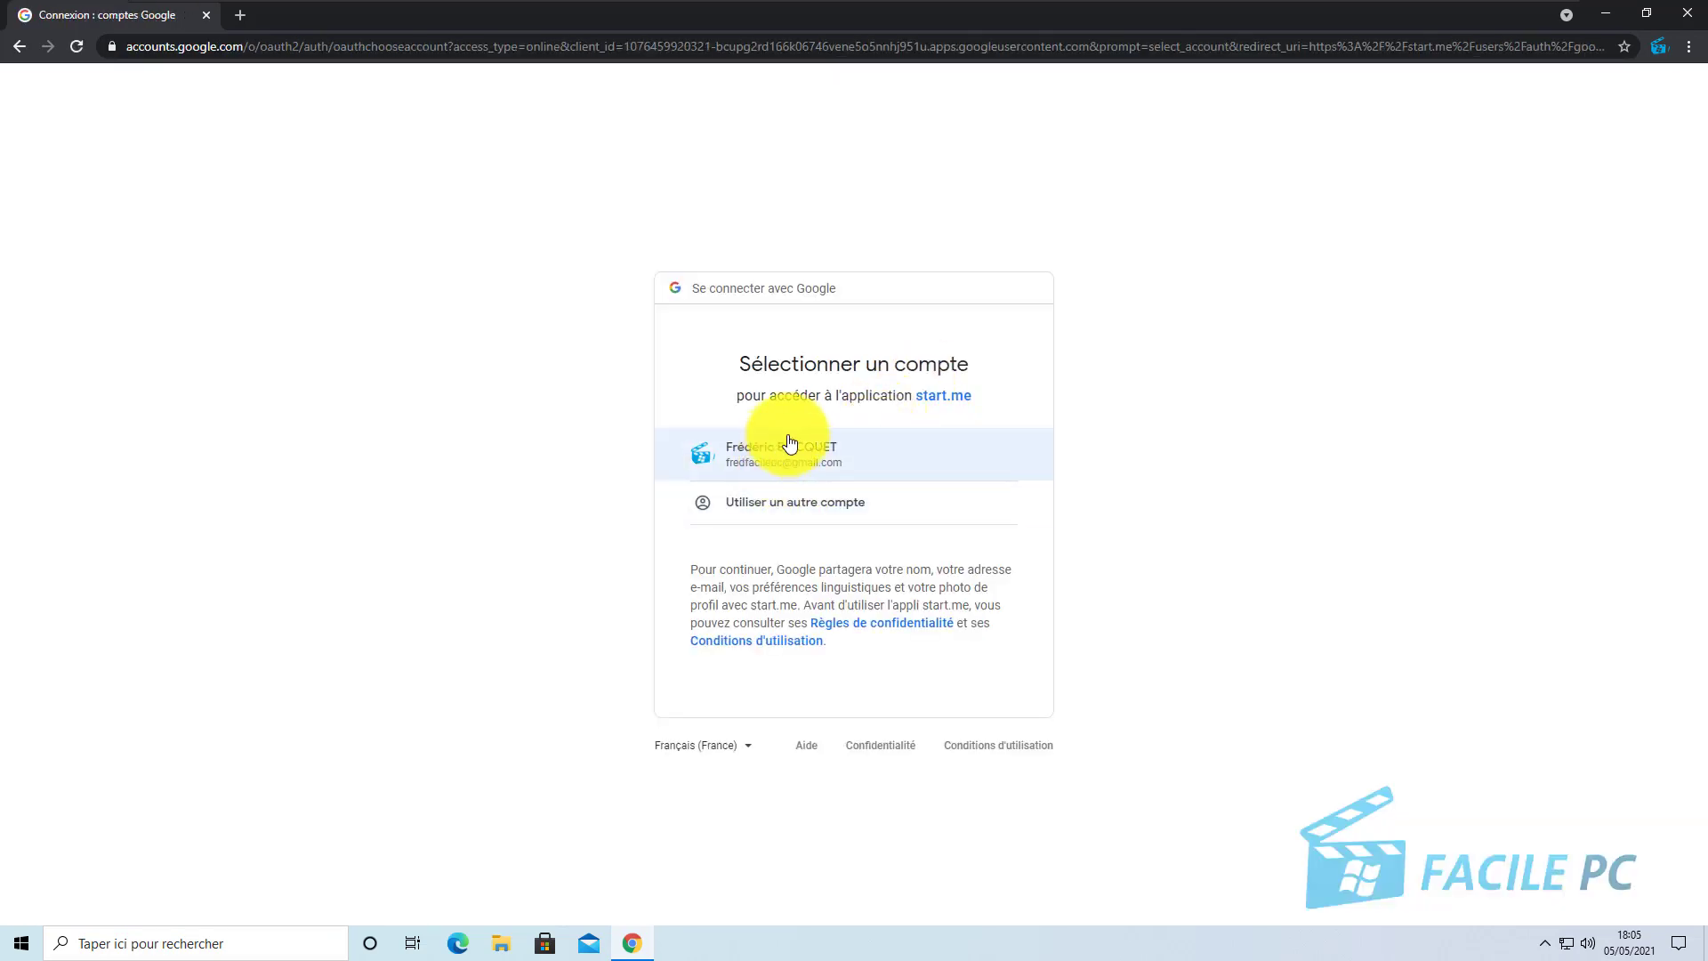
click(837, 461)
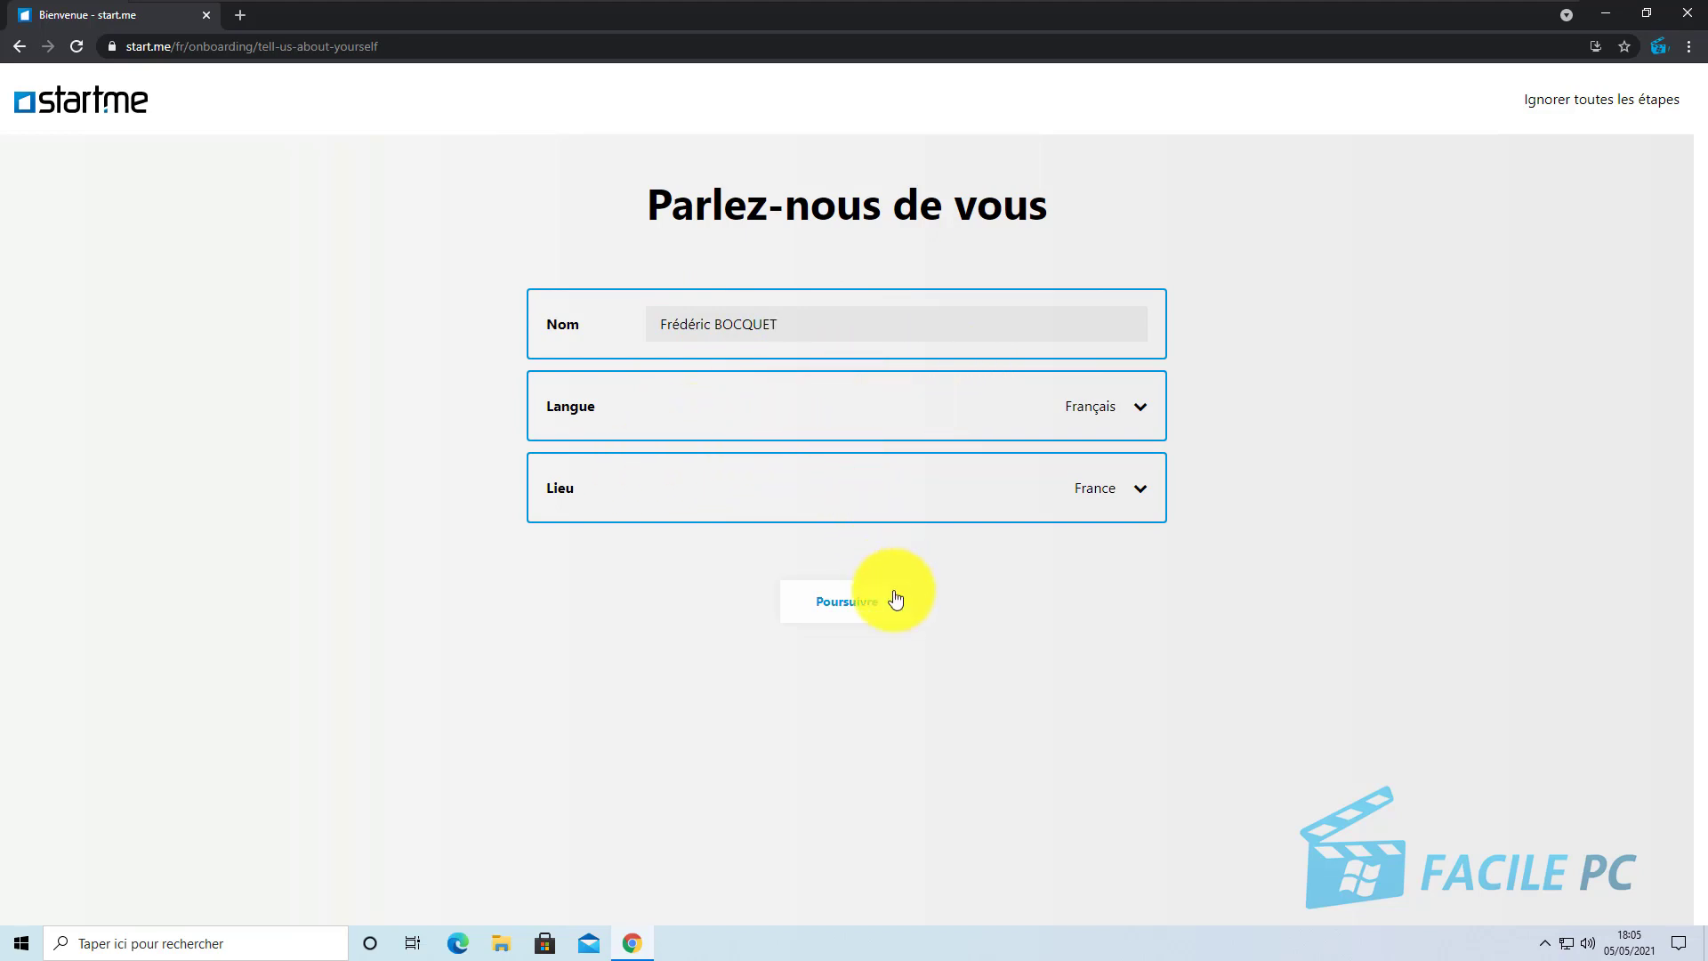
click(850, 605)
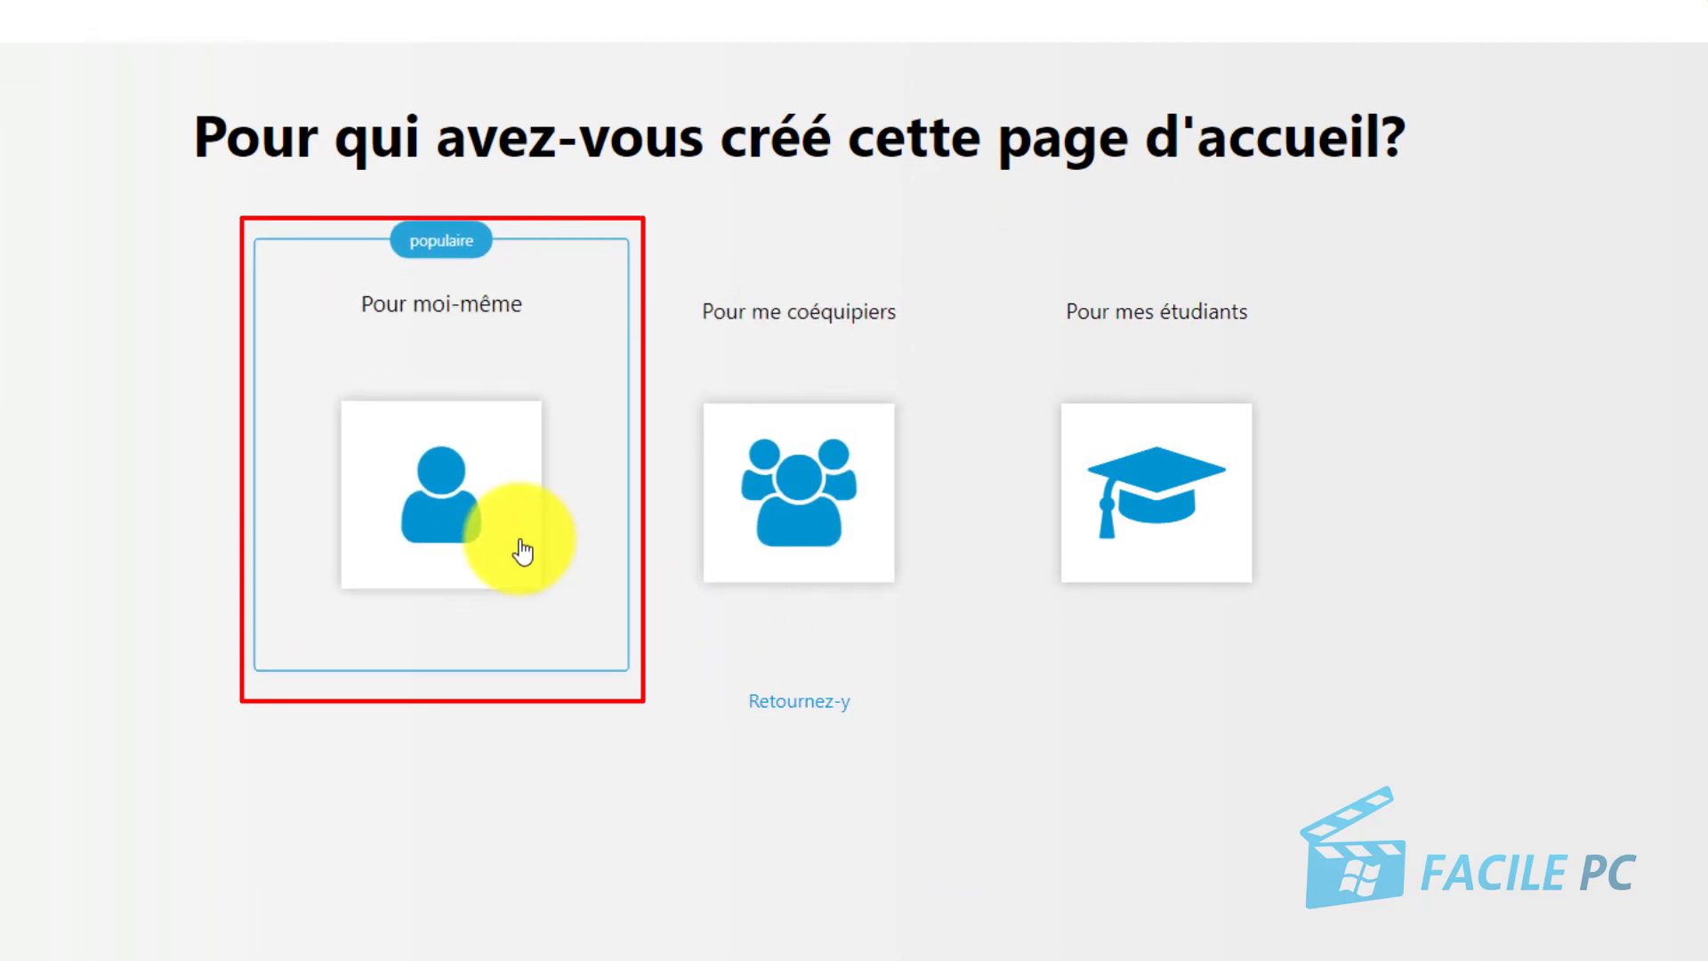
Choose "Pour moi-même" as the home page's audience and start with a "Page personnalisée"
click(445, 525)
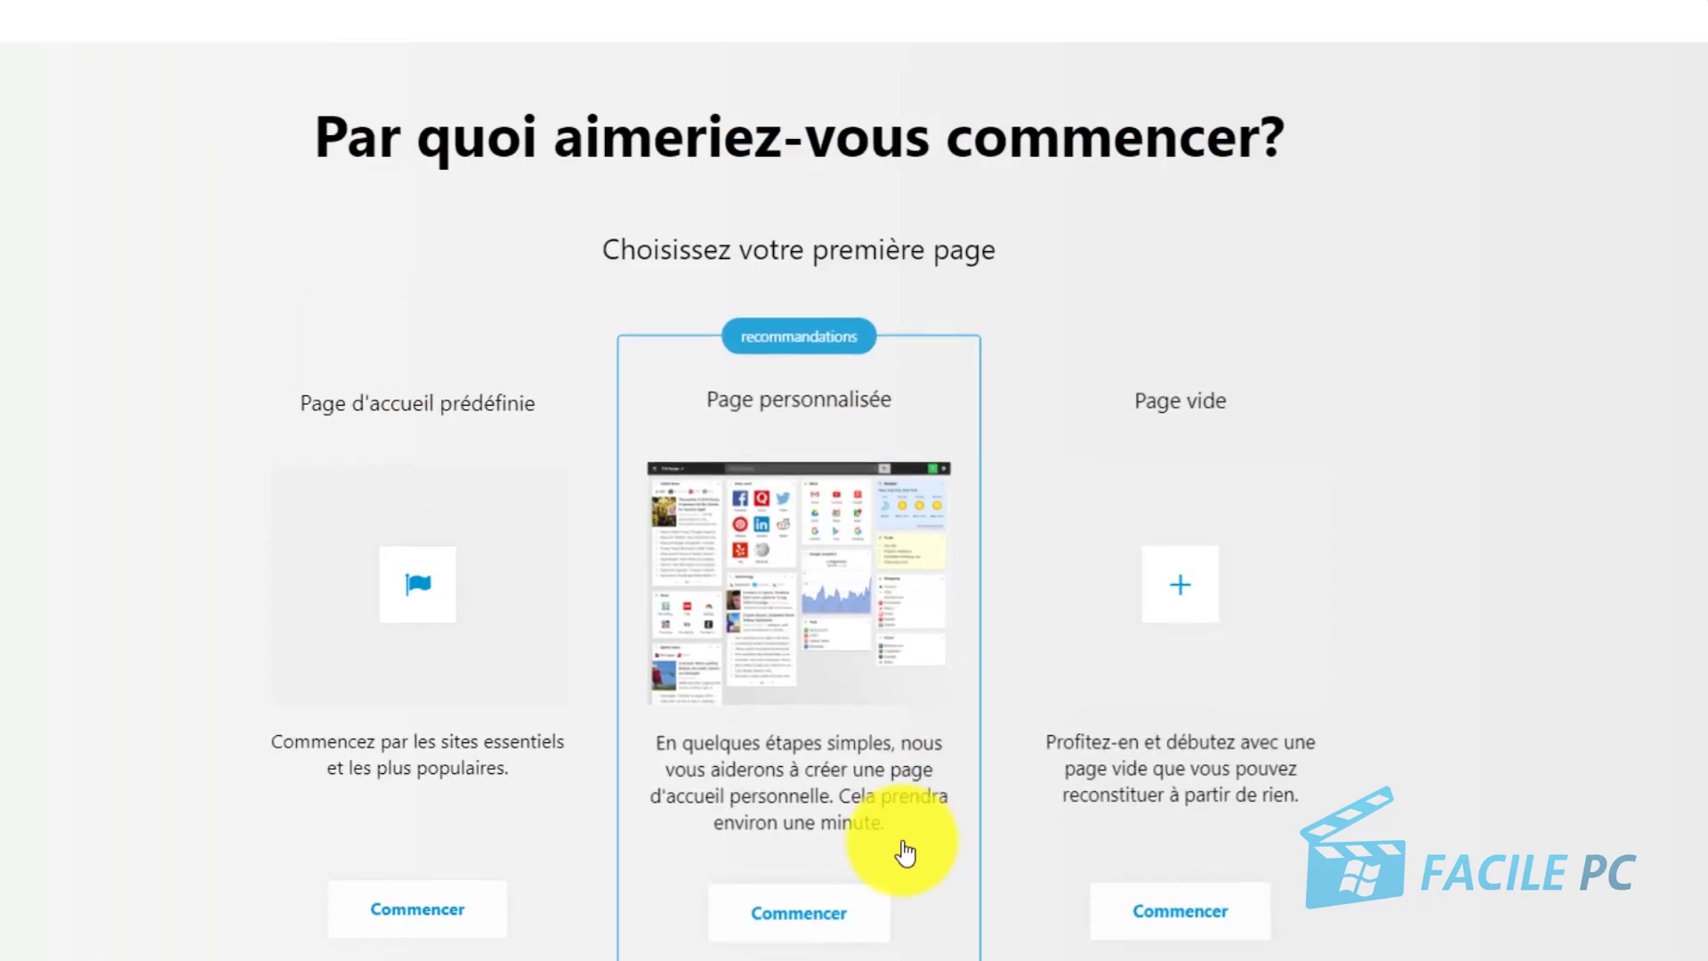
click(789, 926)
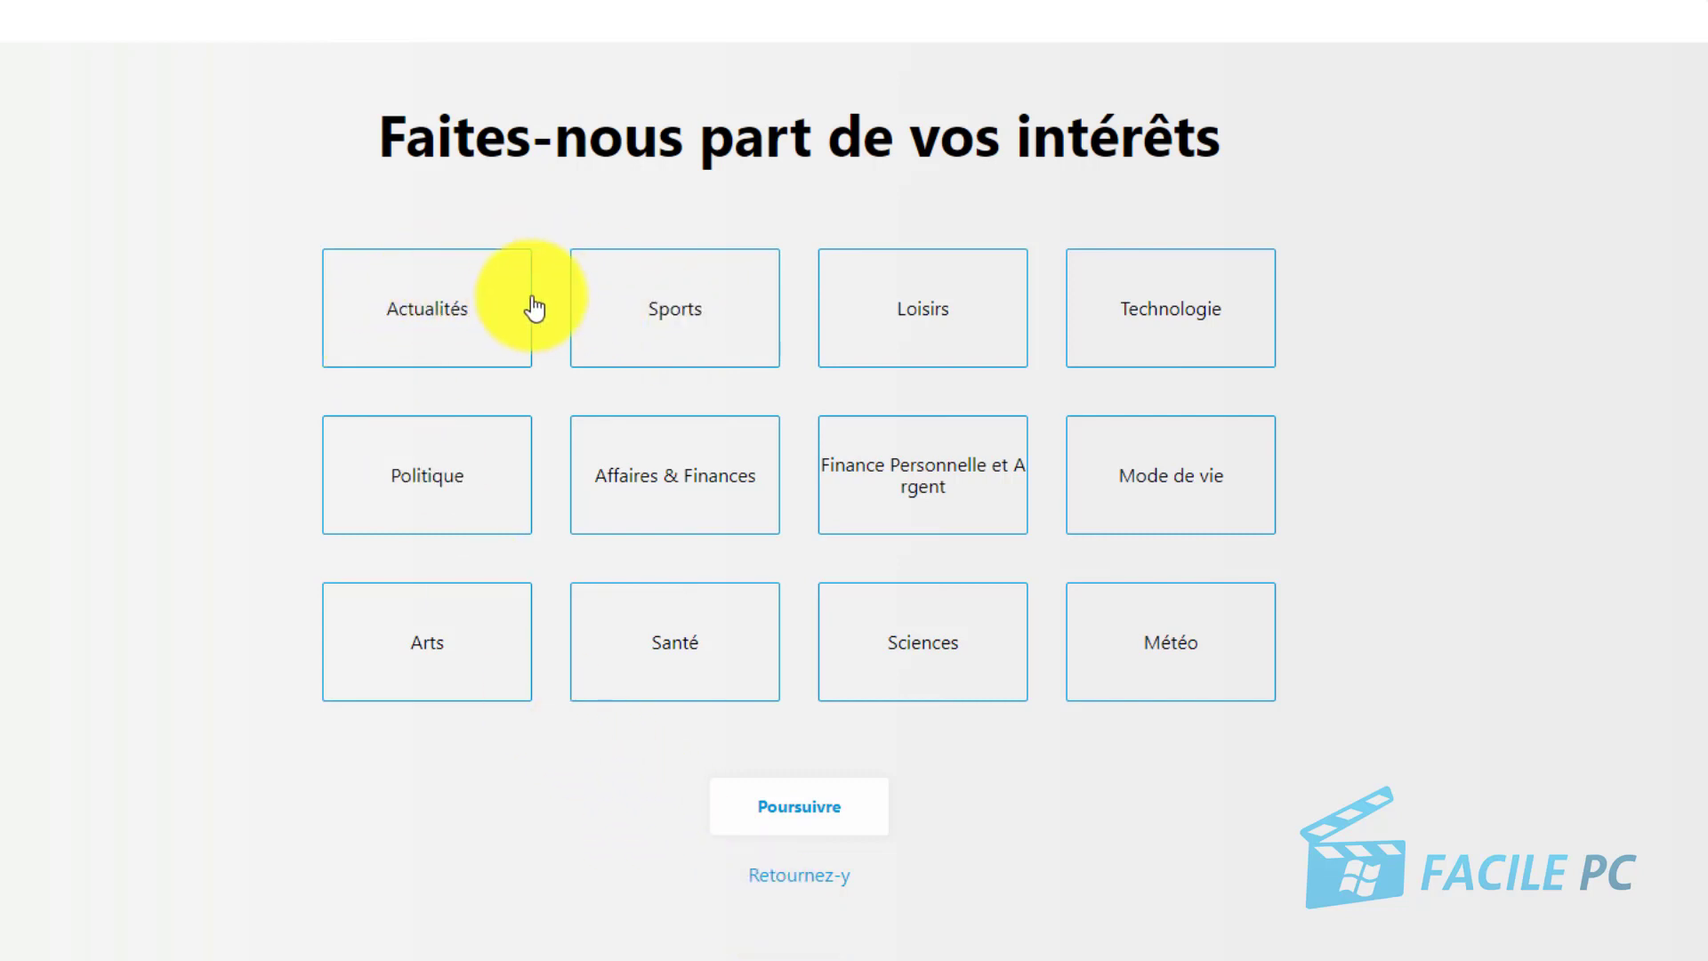
Choose Actualités, Sports and Technologie as interests and continue to the site selection
click(458, 305)
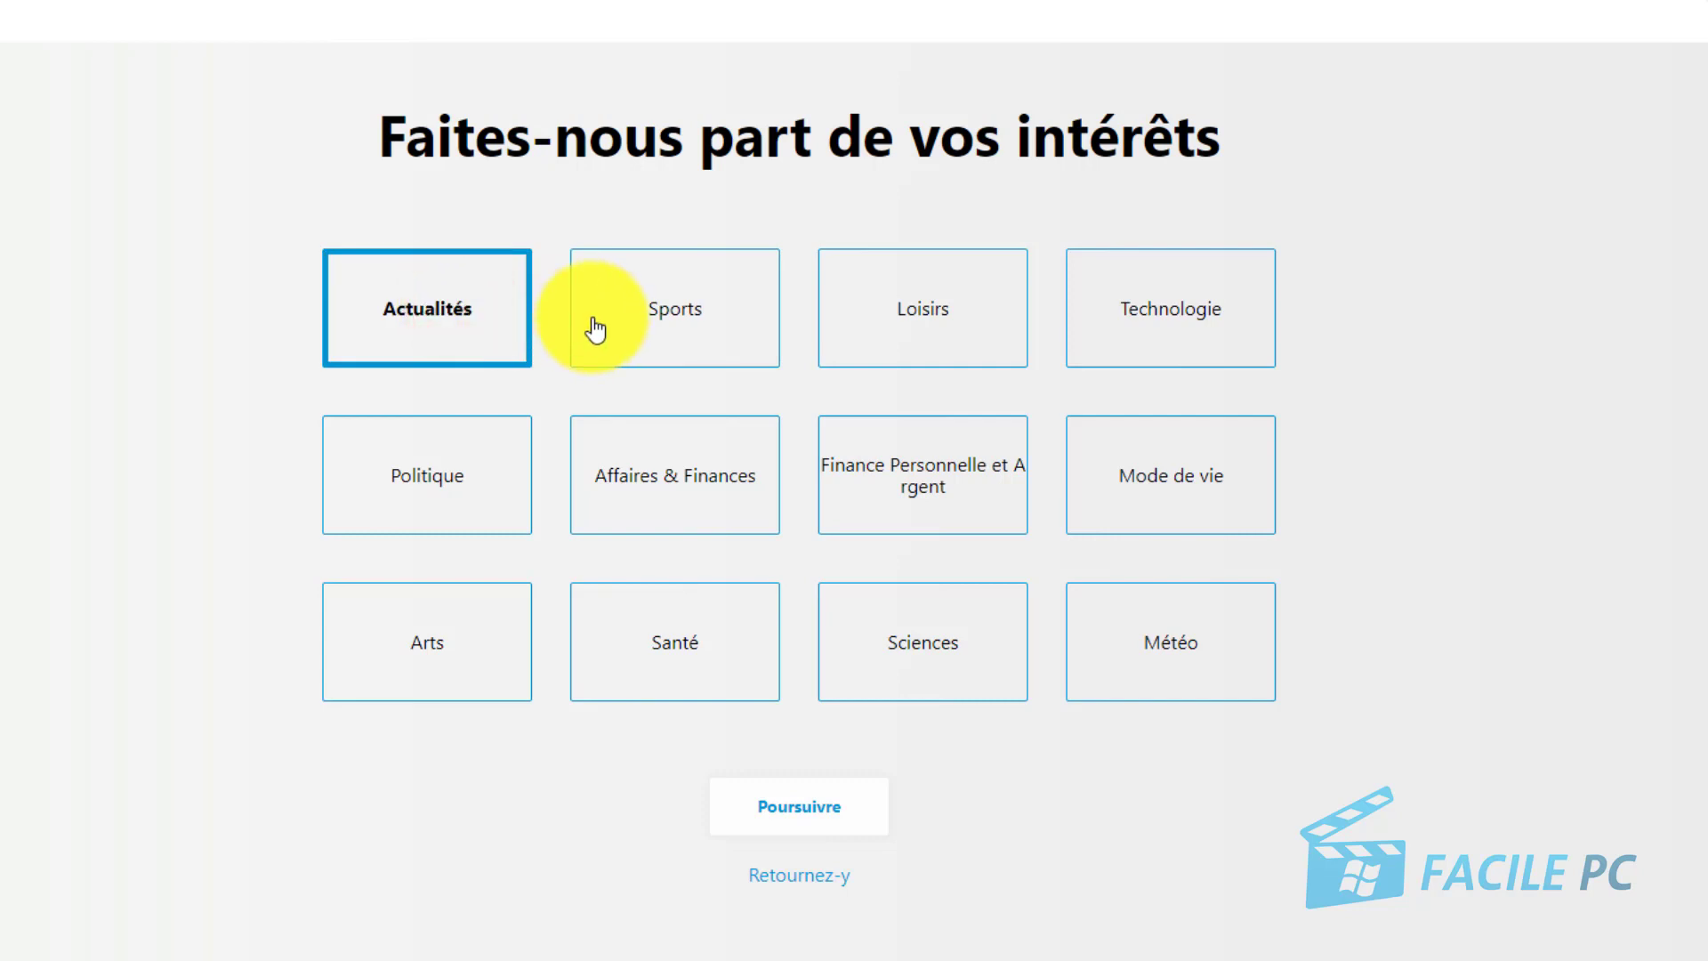
click(656, 313)
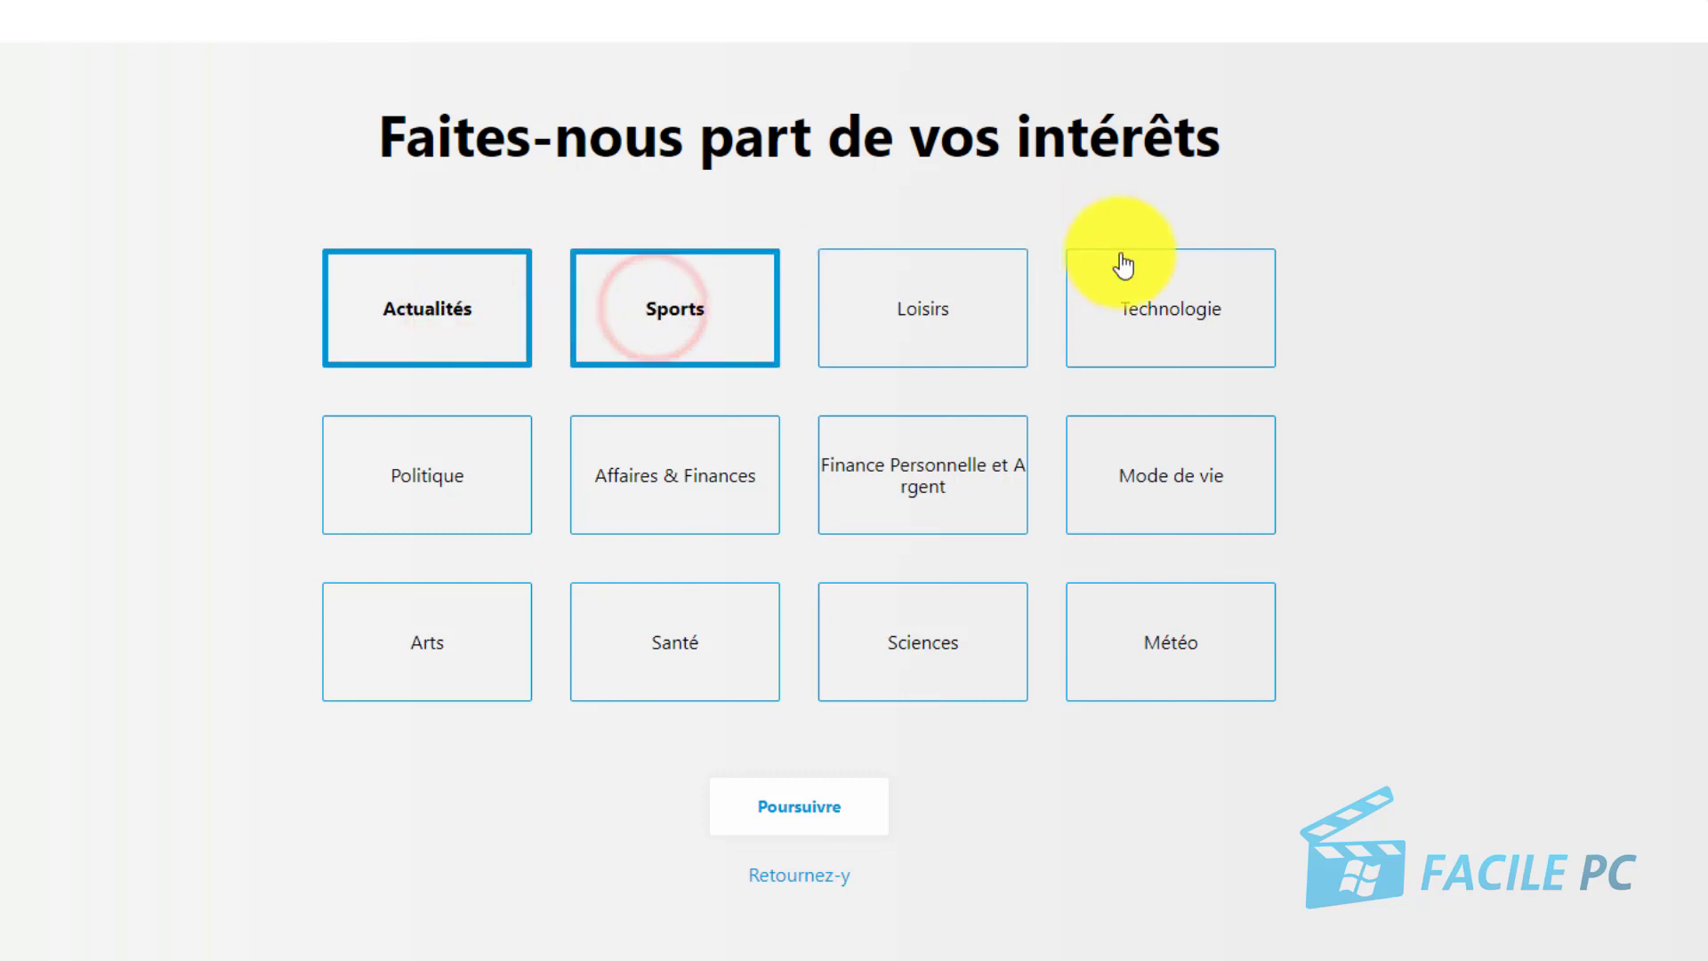
click(1182, 281)
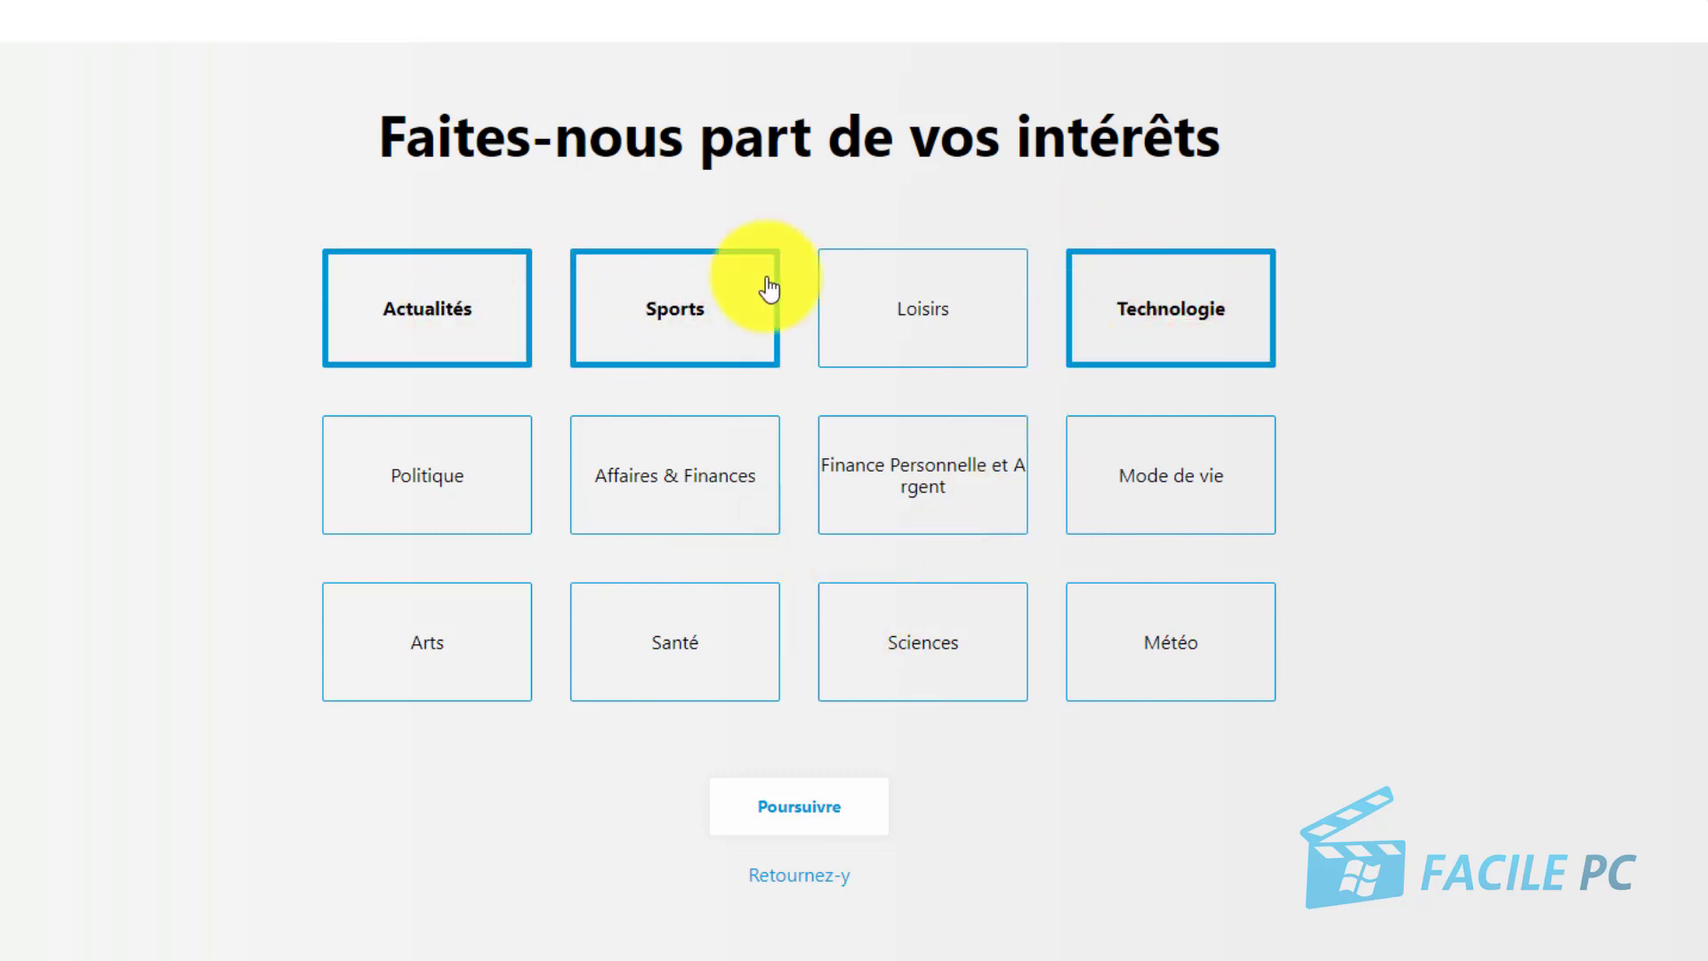
click(812, 811)
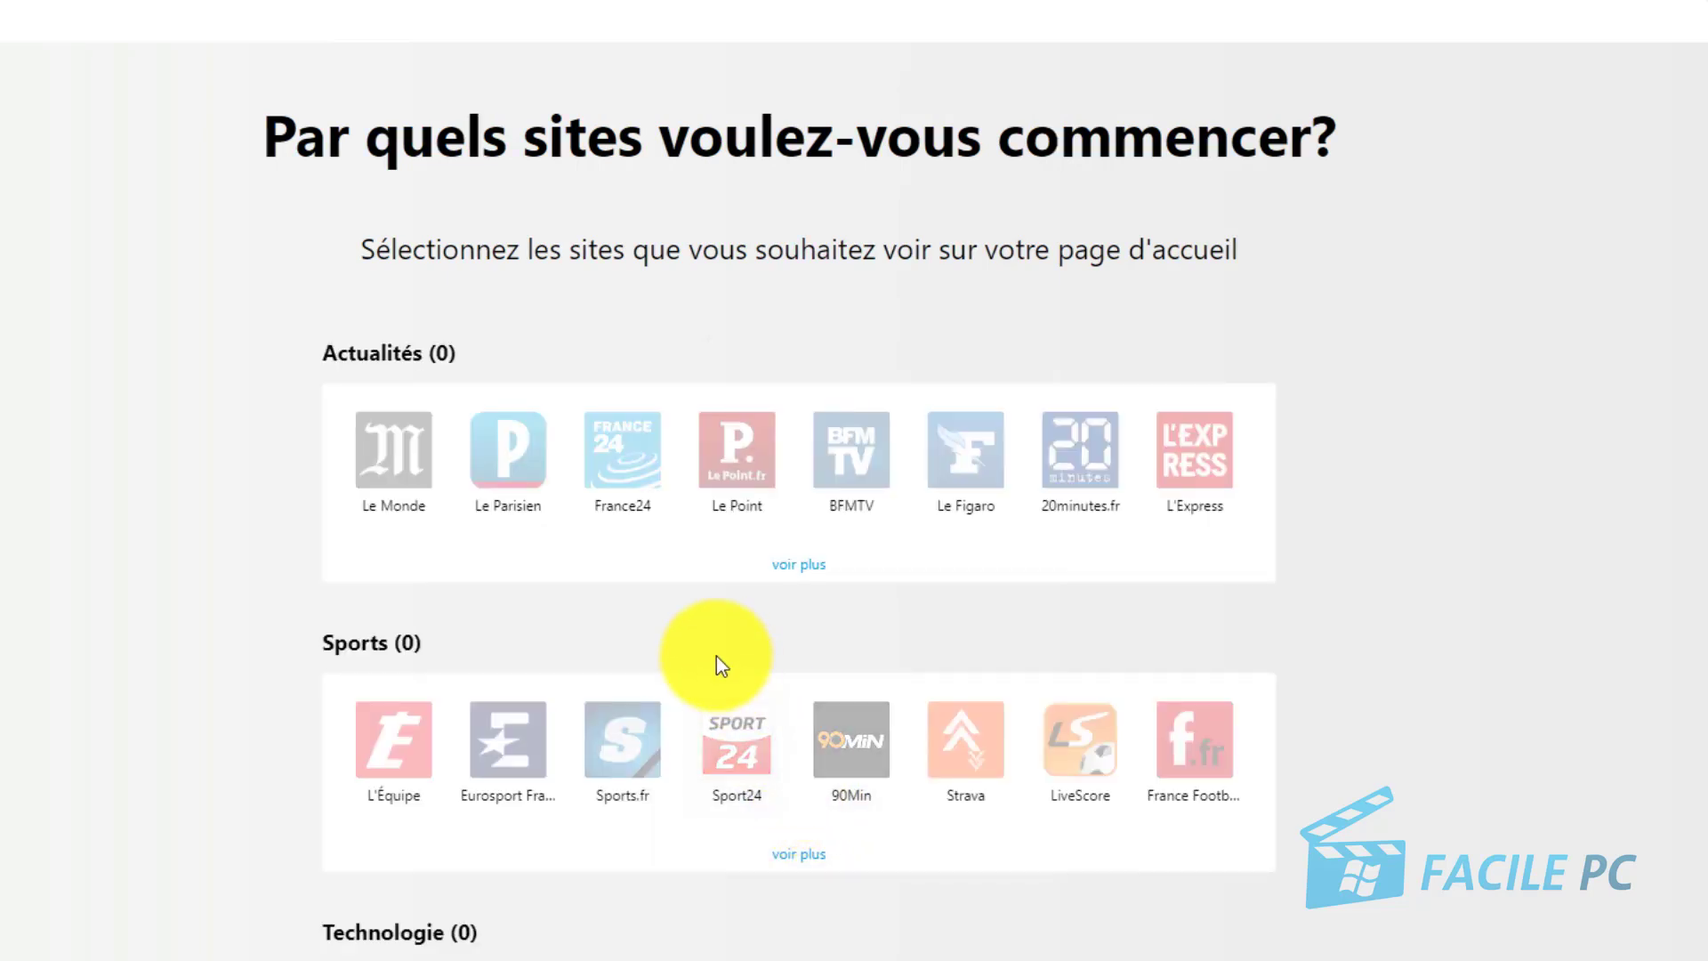
Create the home page with Le Parisien, 20minutes.fr, L'Équipe and Les Numériques, and decline the introductory tour
click(515, 463)
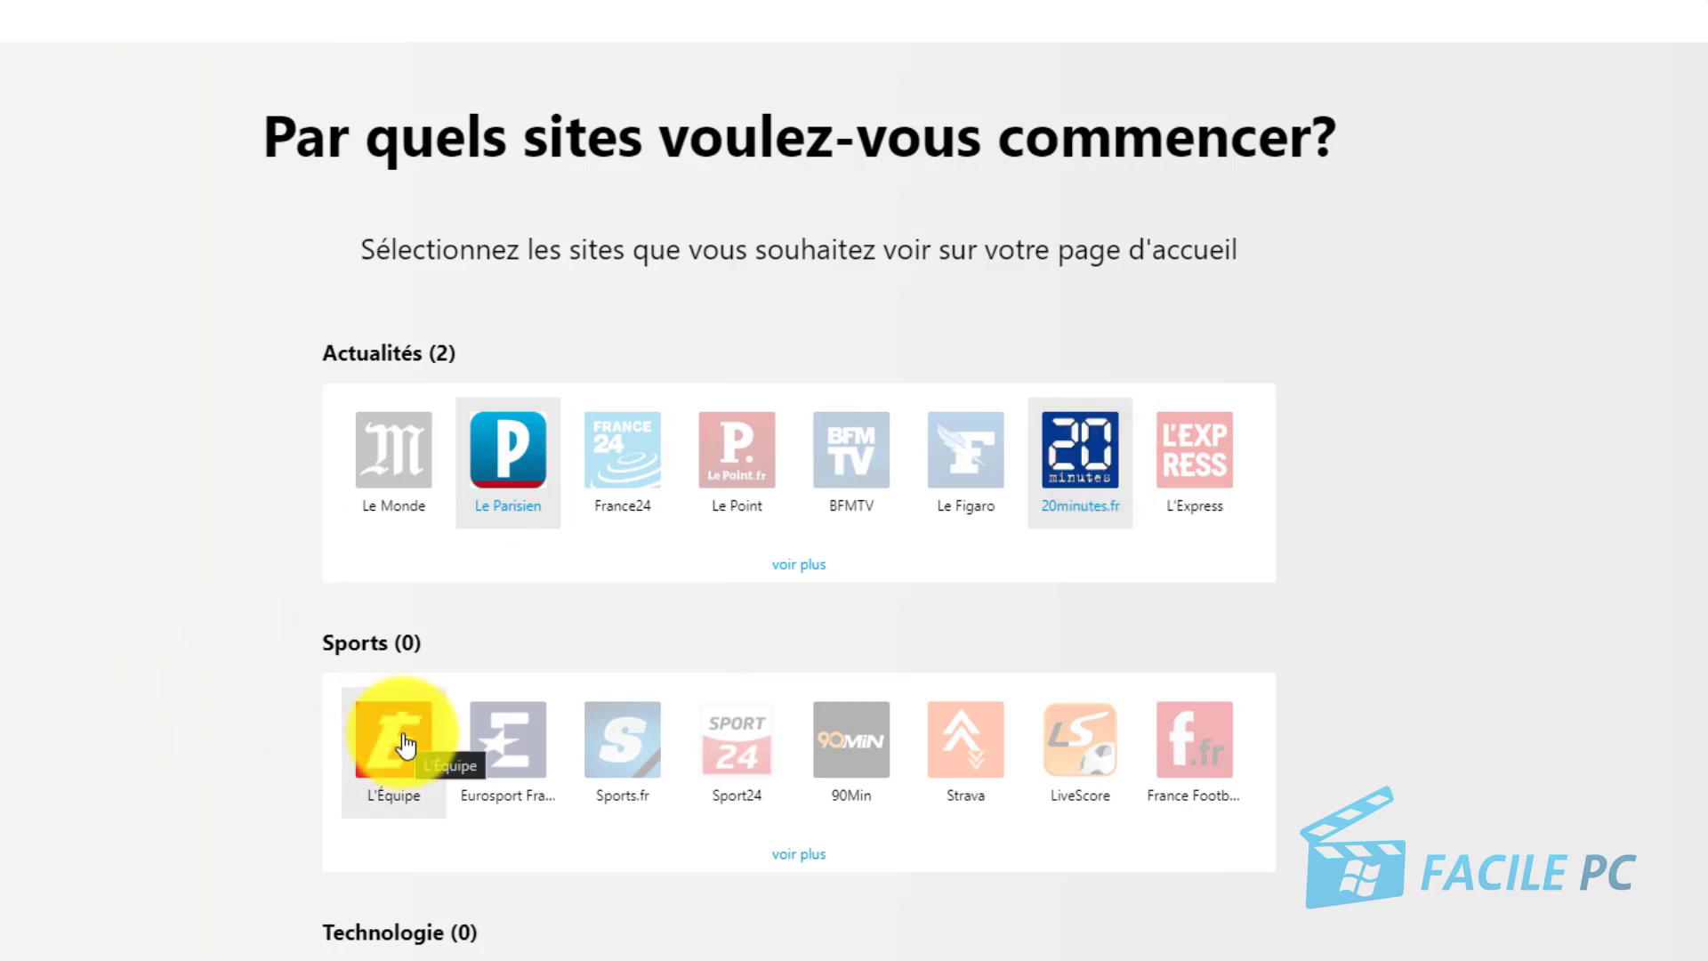
scroll(405, 743, down, 3)
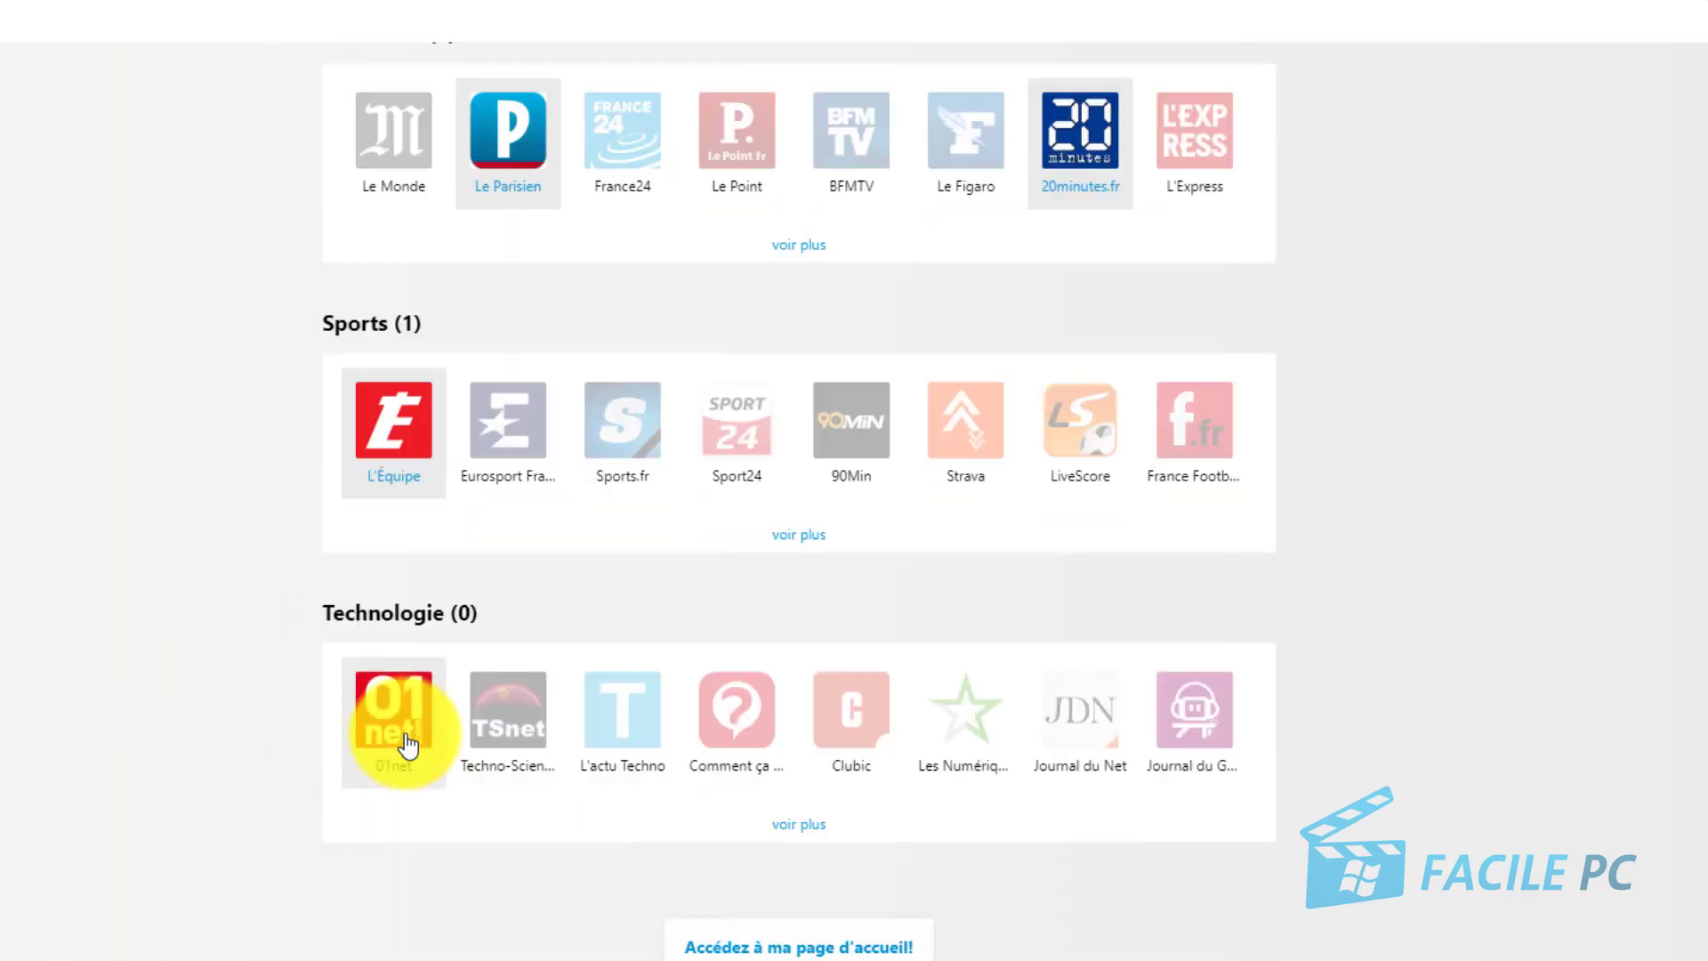
click(966, 725)
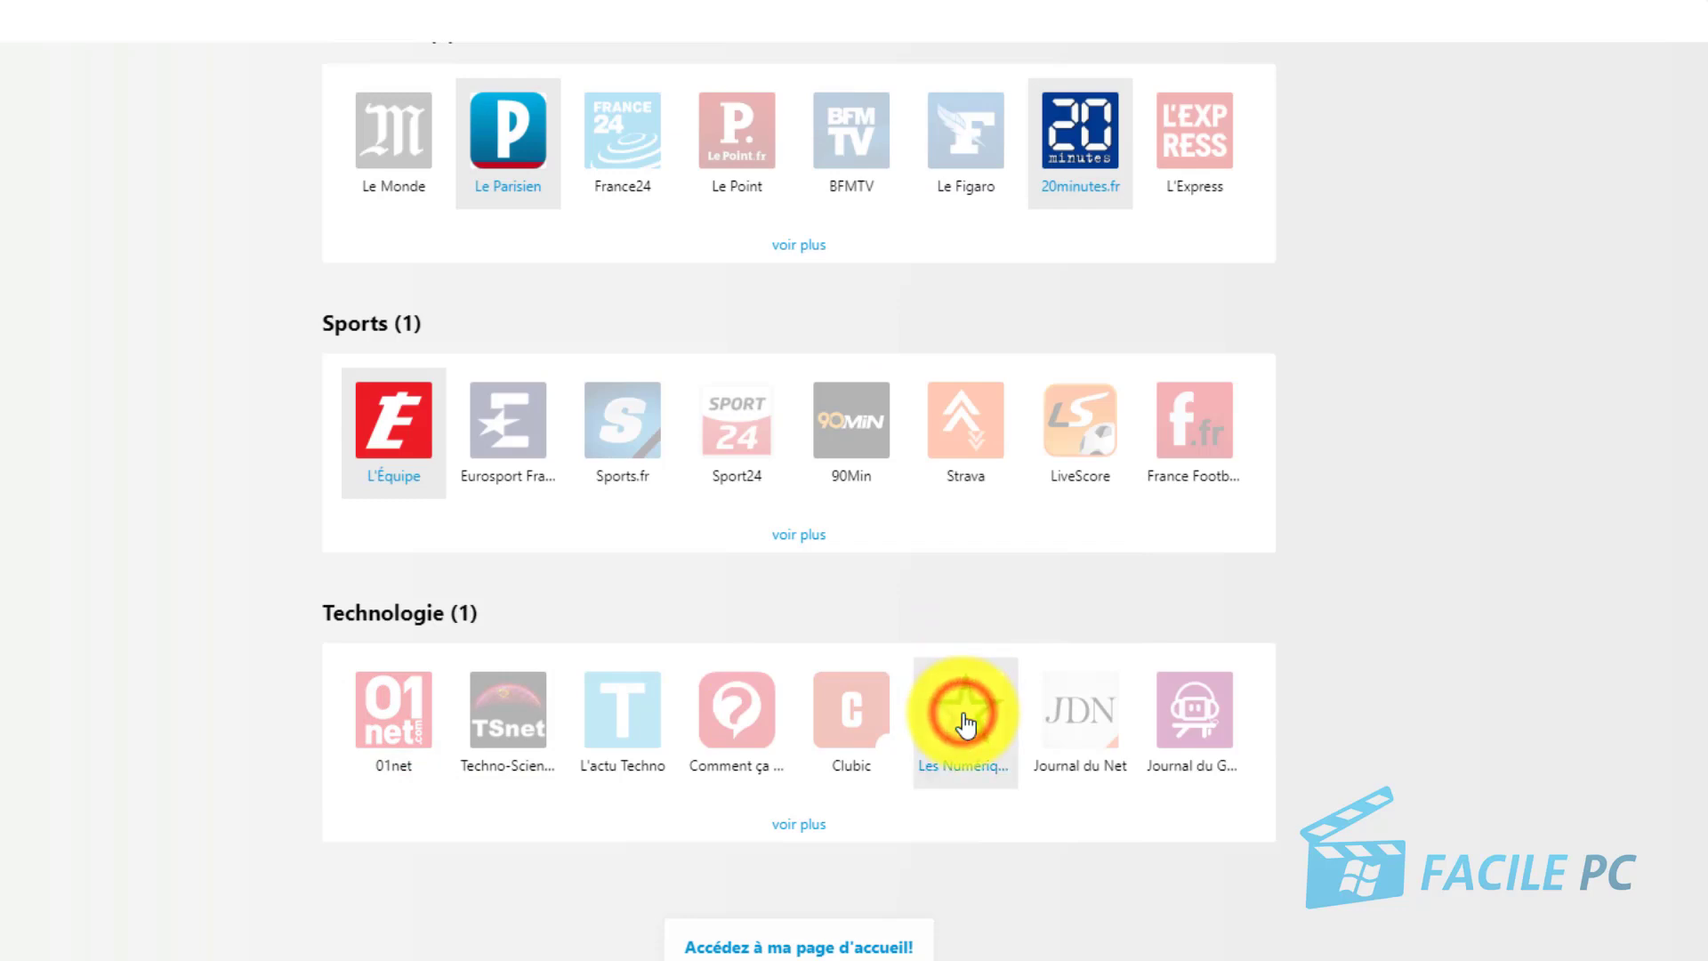
click(800, 949)
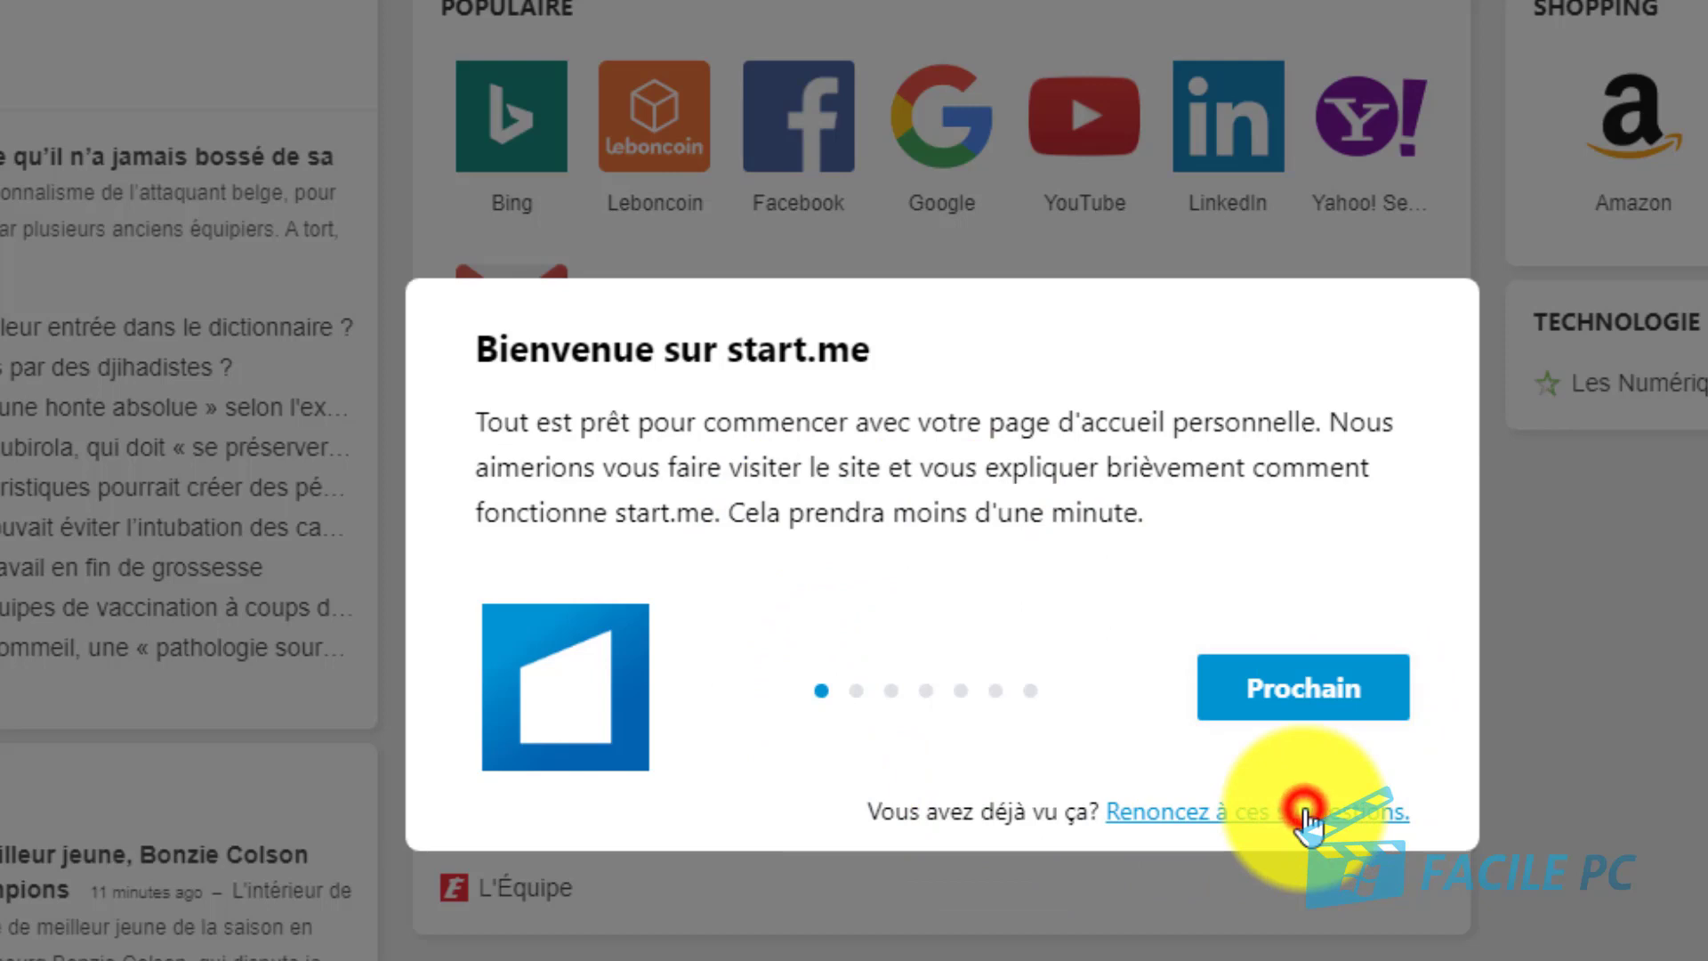
click(1305, 815)
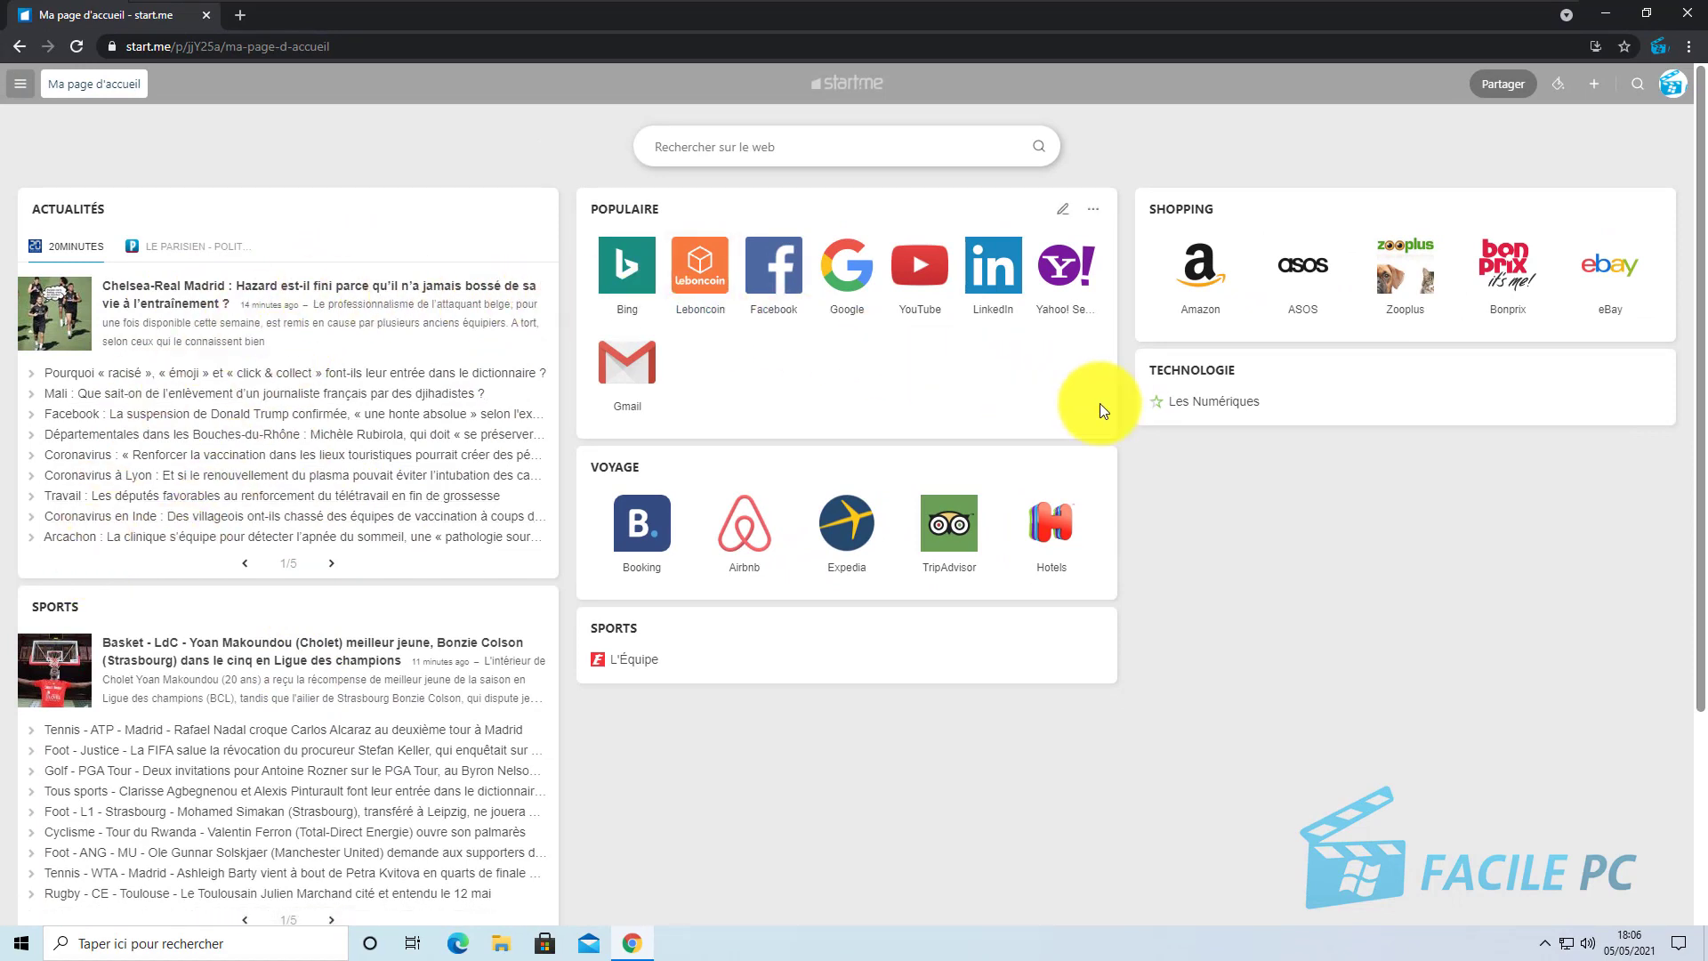
Rename the personal page "Ma page d'accueil" with the owner's first name and save it
mouse_move(1205, 468)
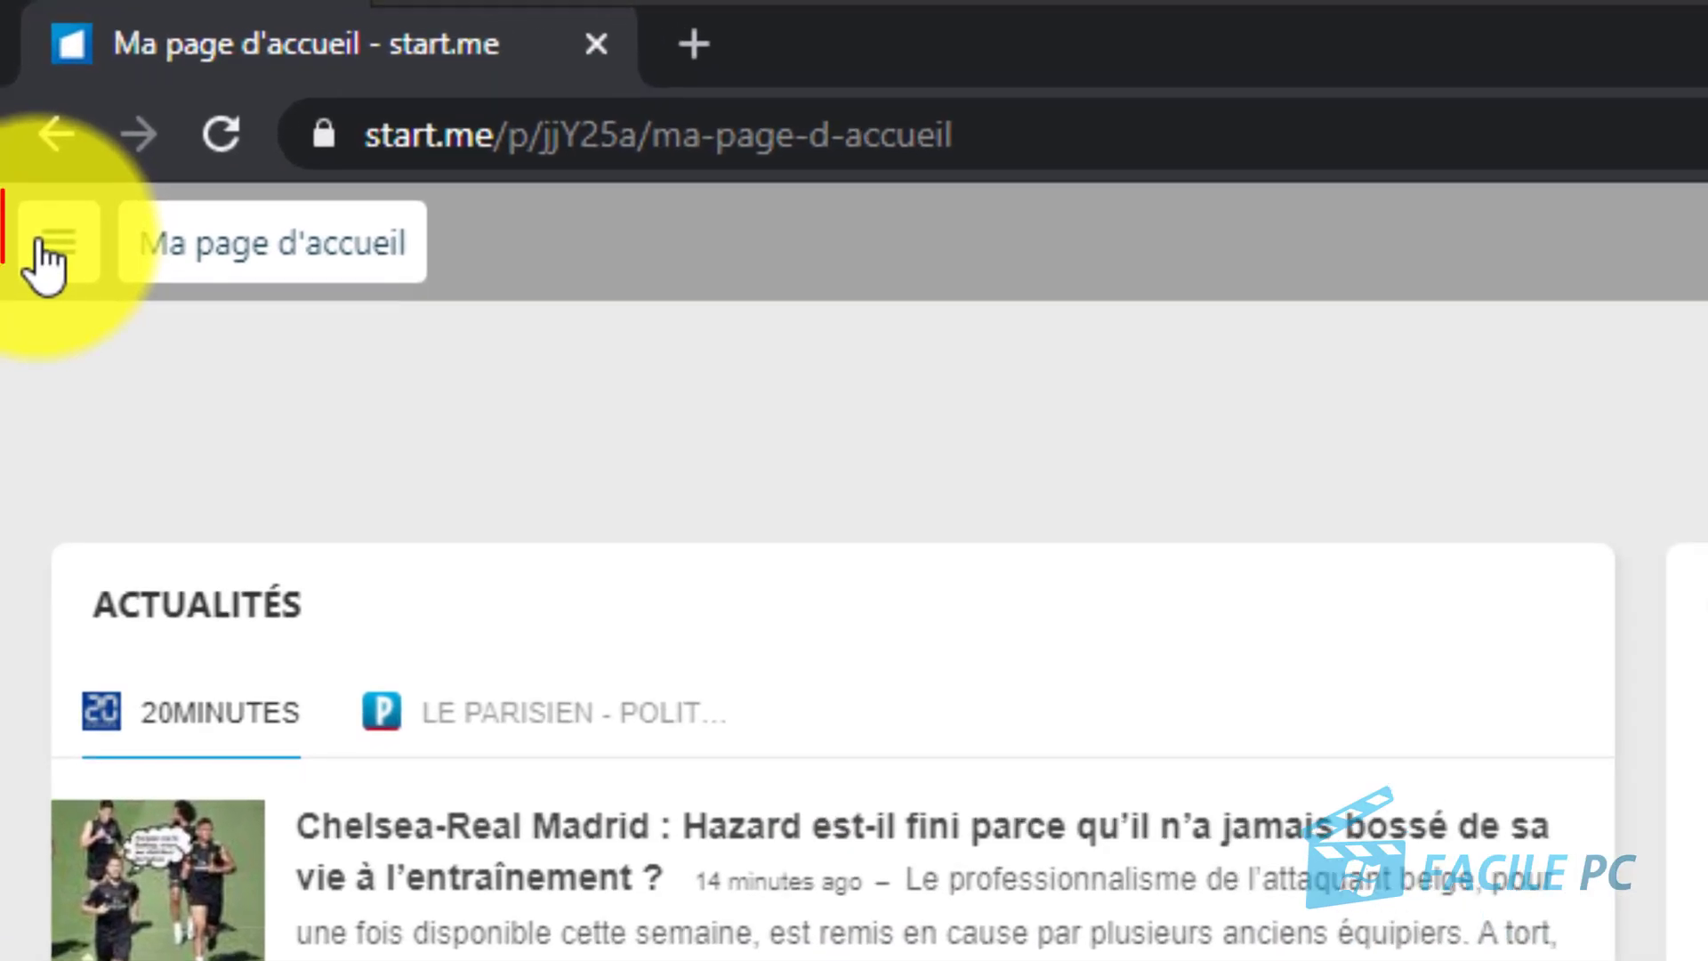
click(19, 84)
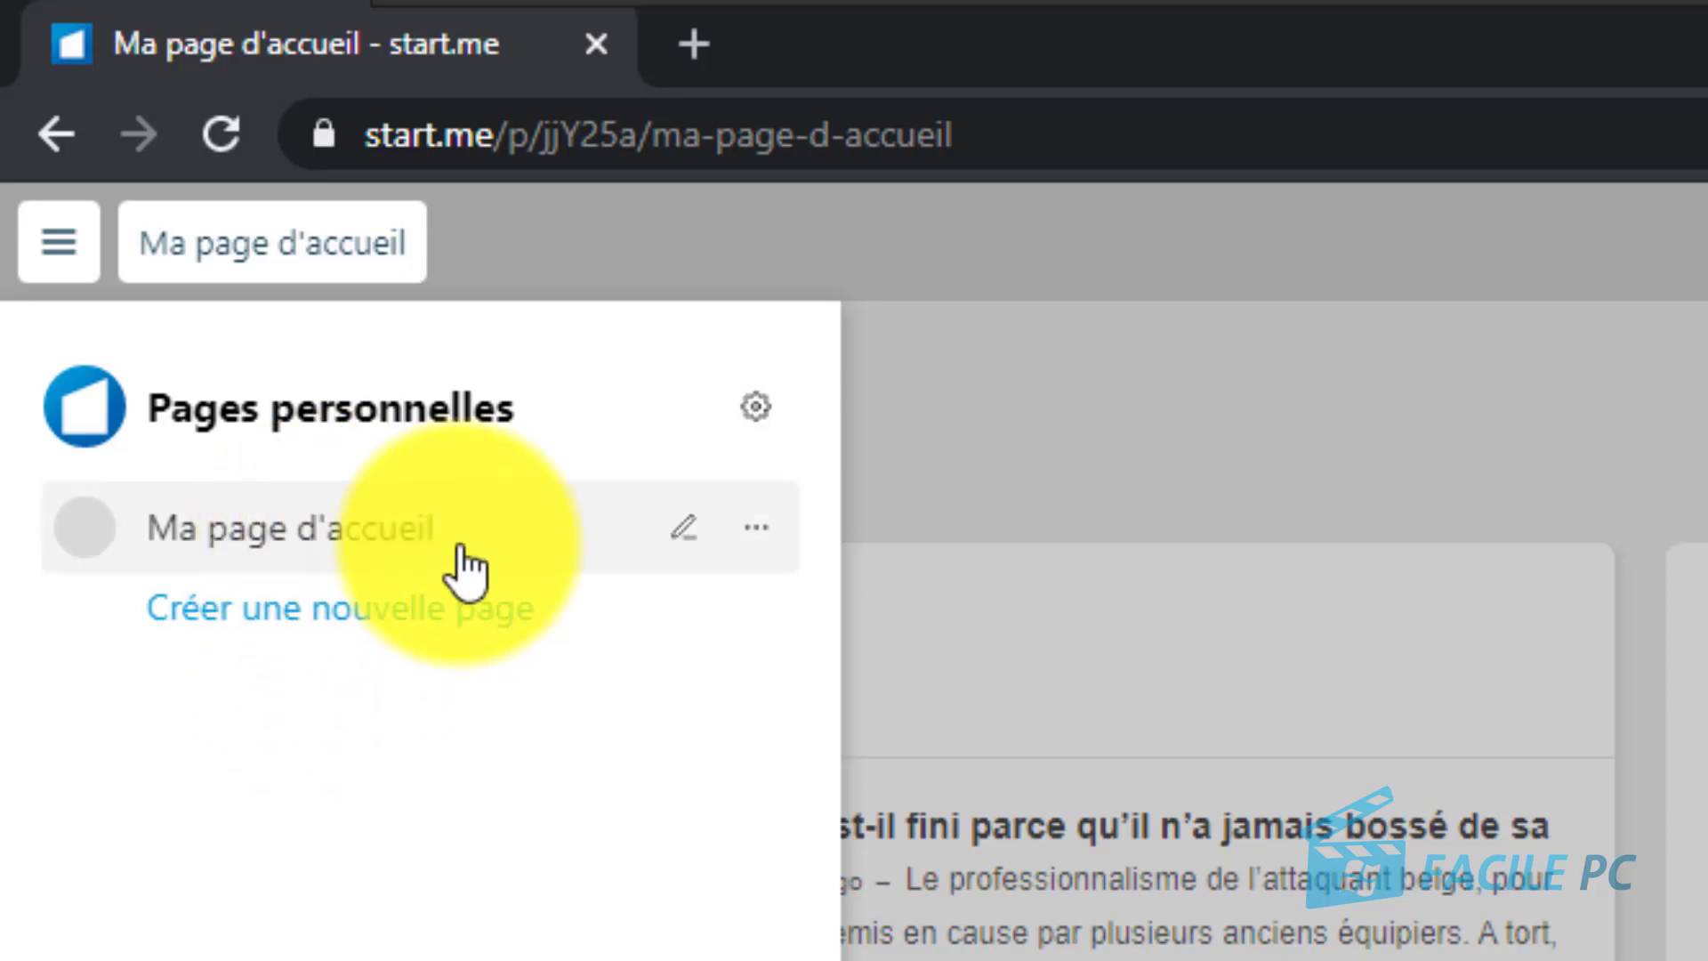
click(687, 529)
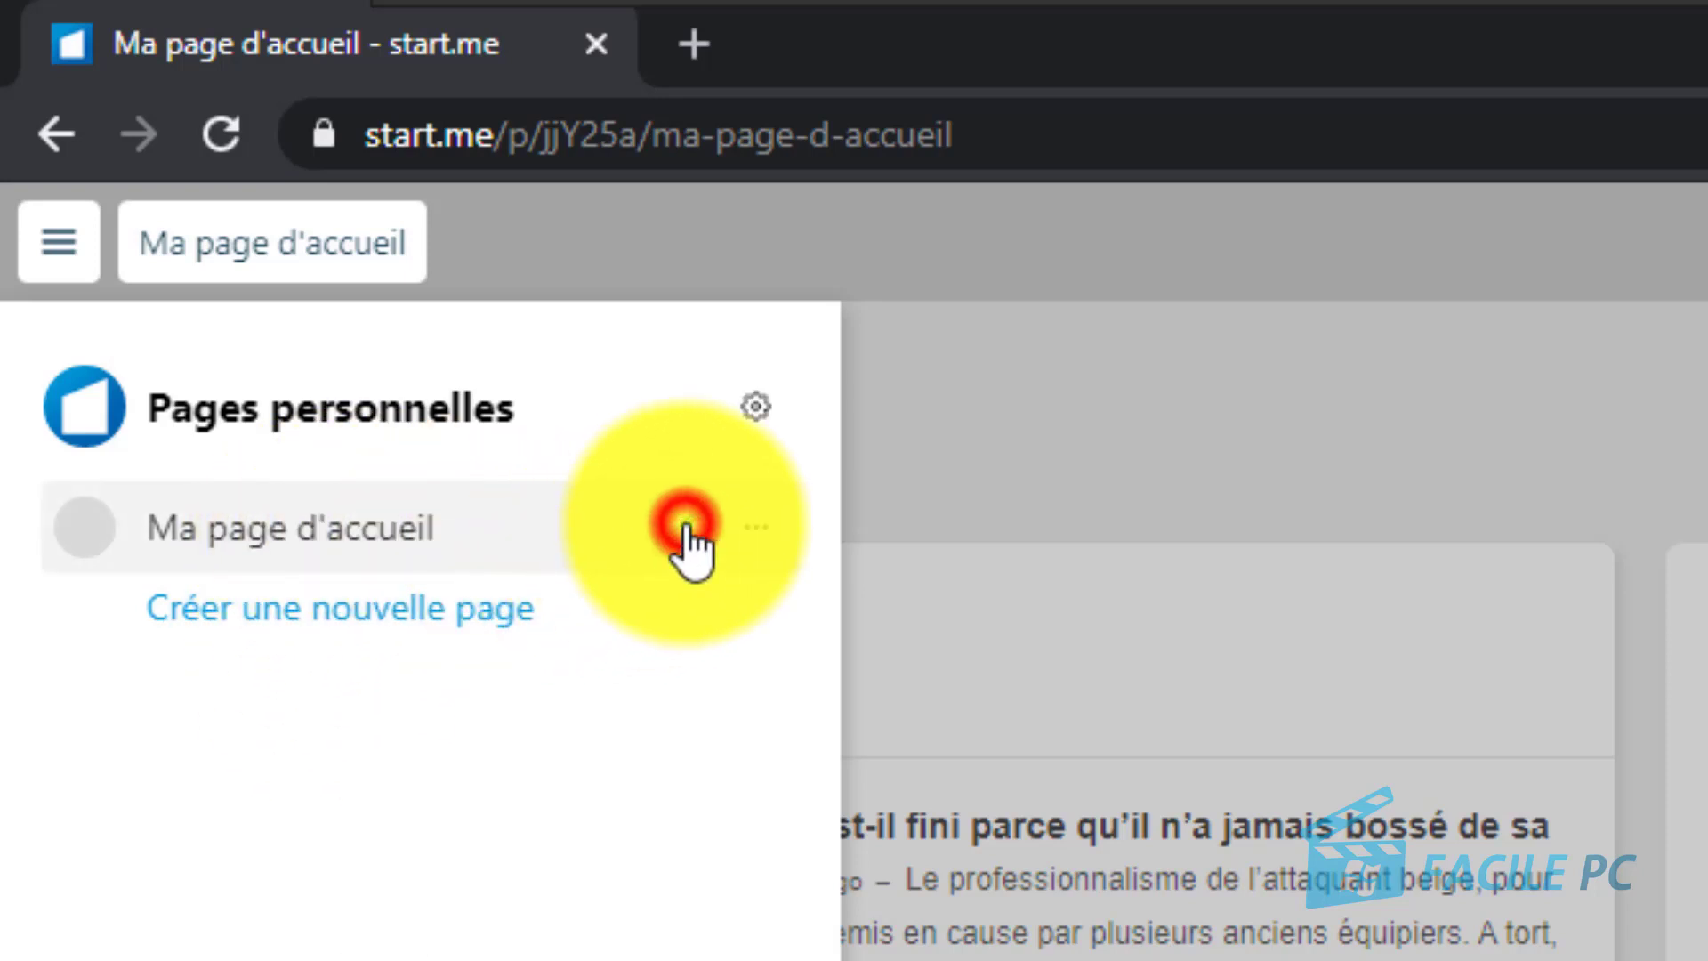
triple_click(551, 531)
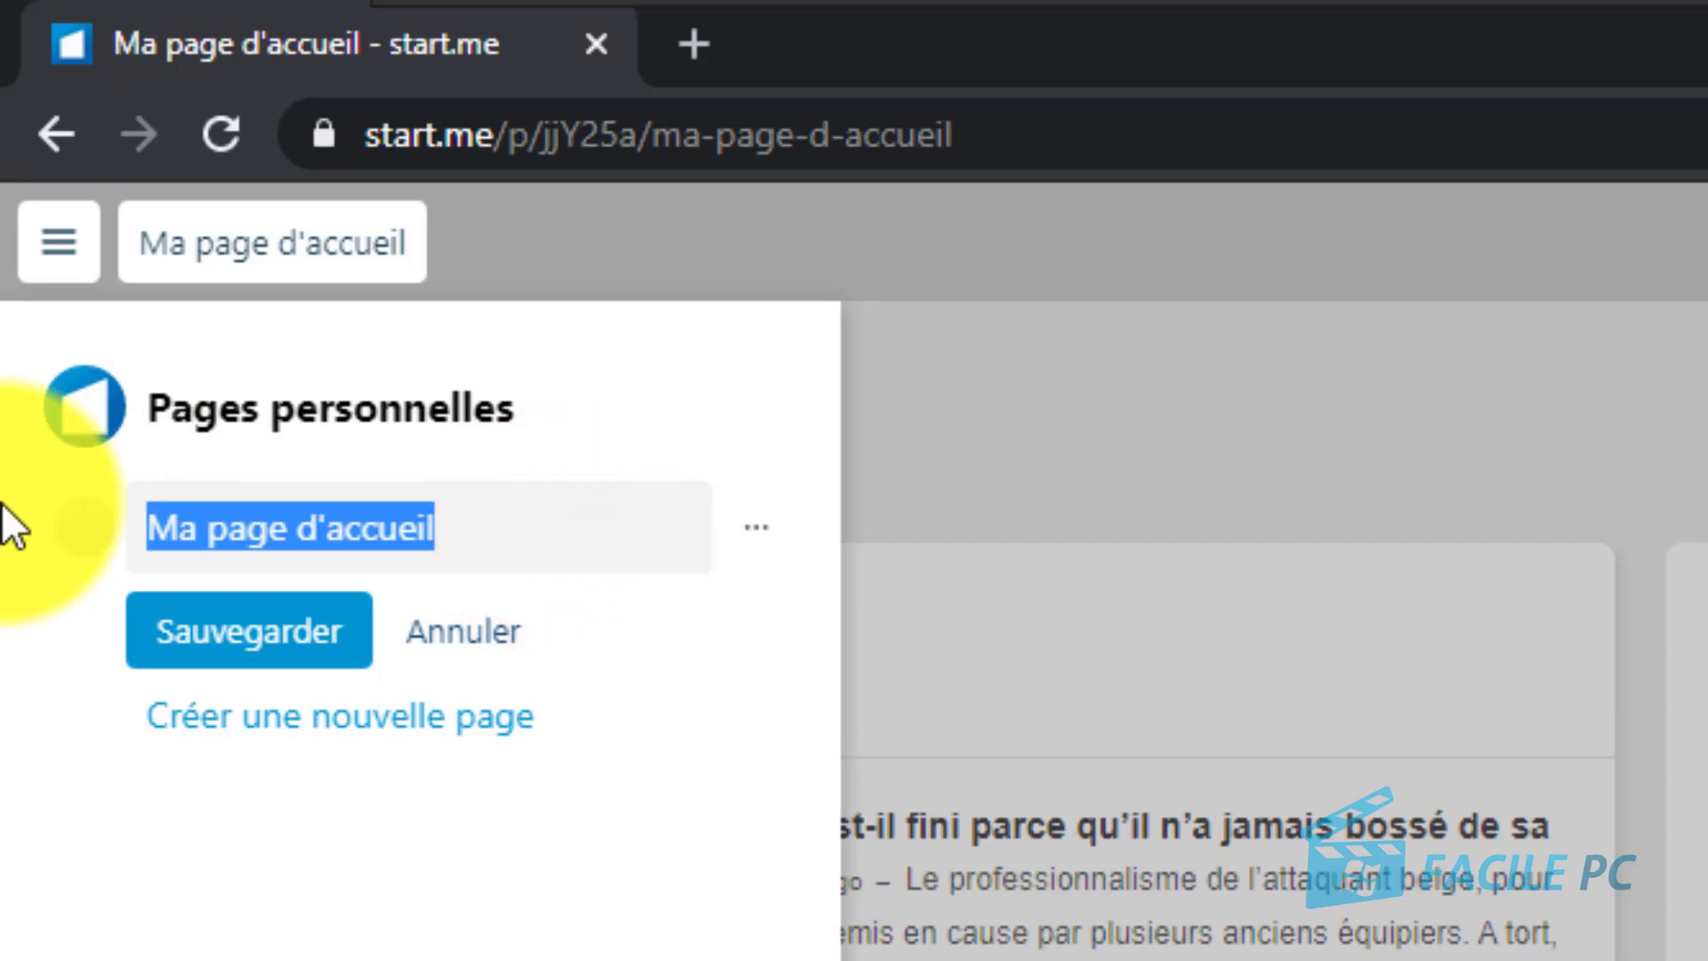
text(Frederic)
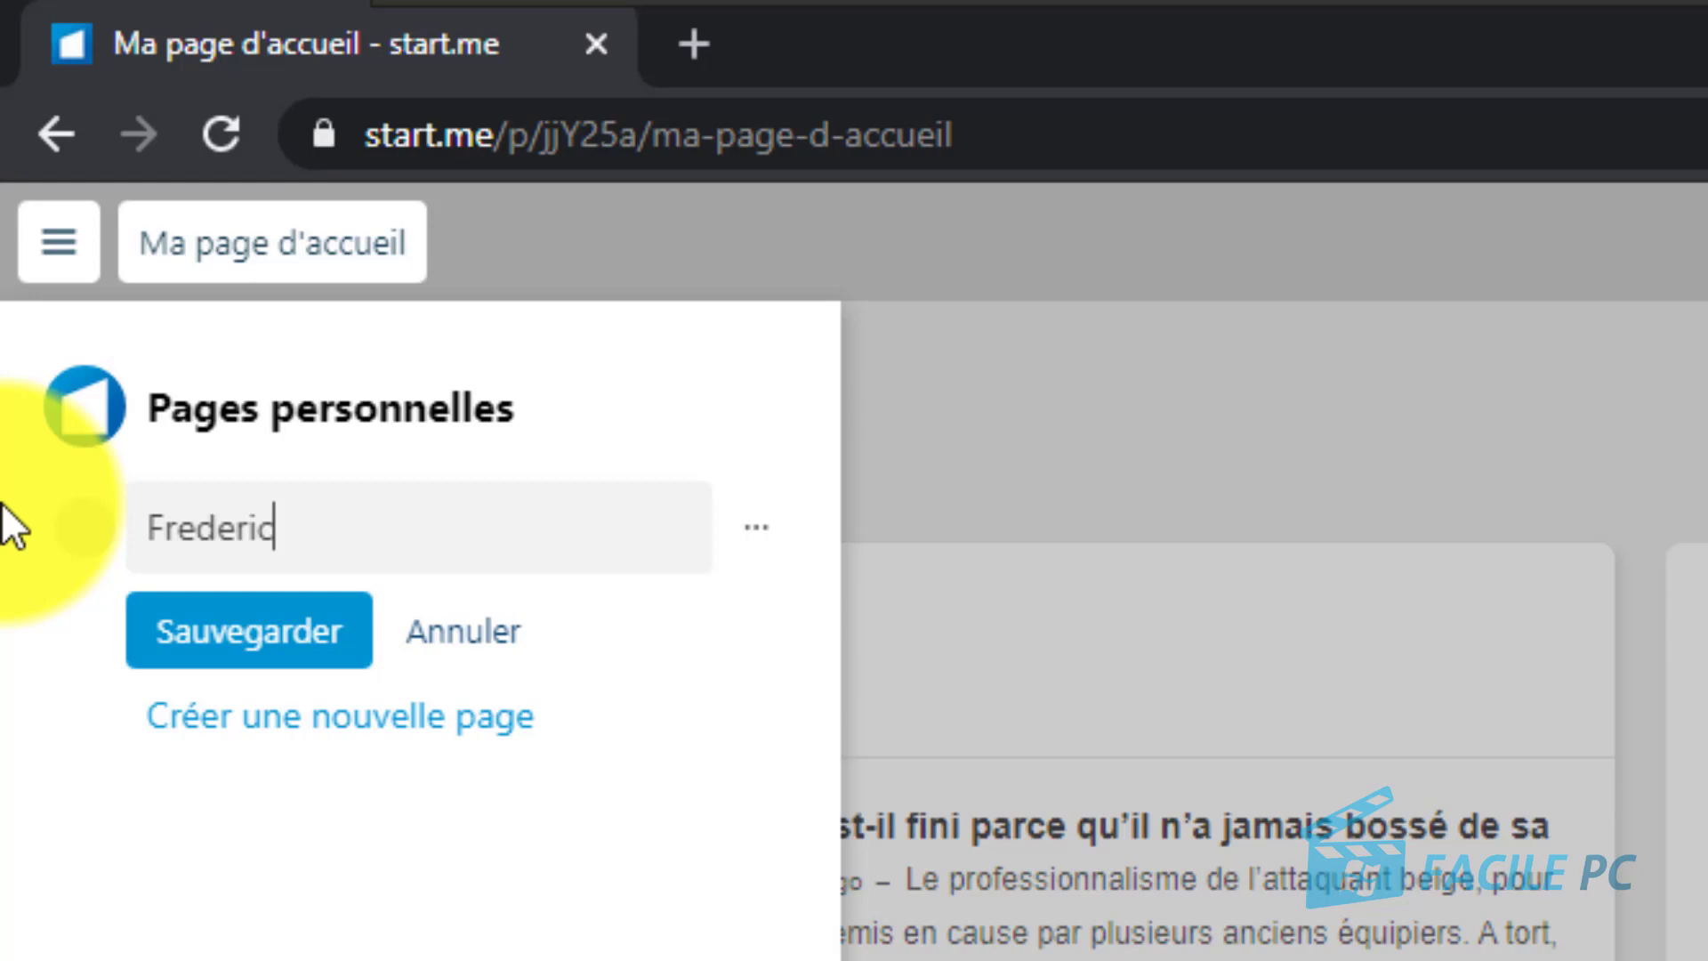
click(287, 637)
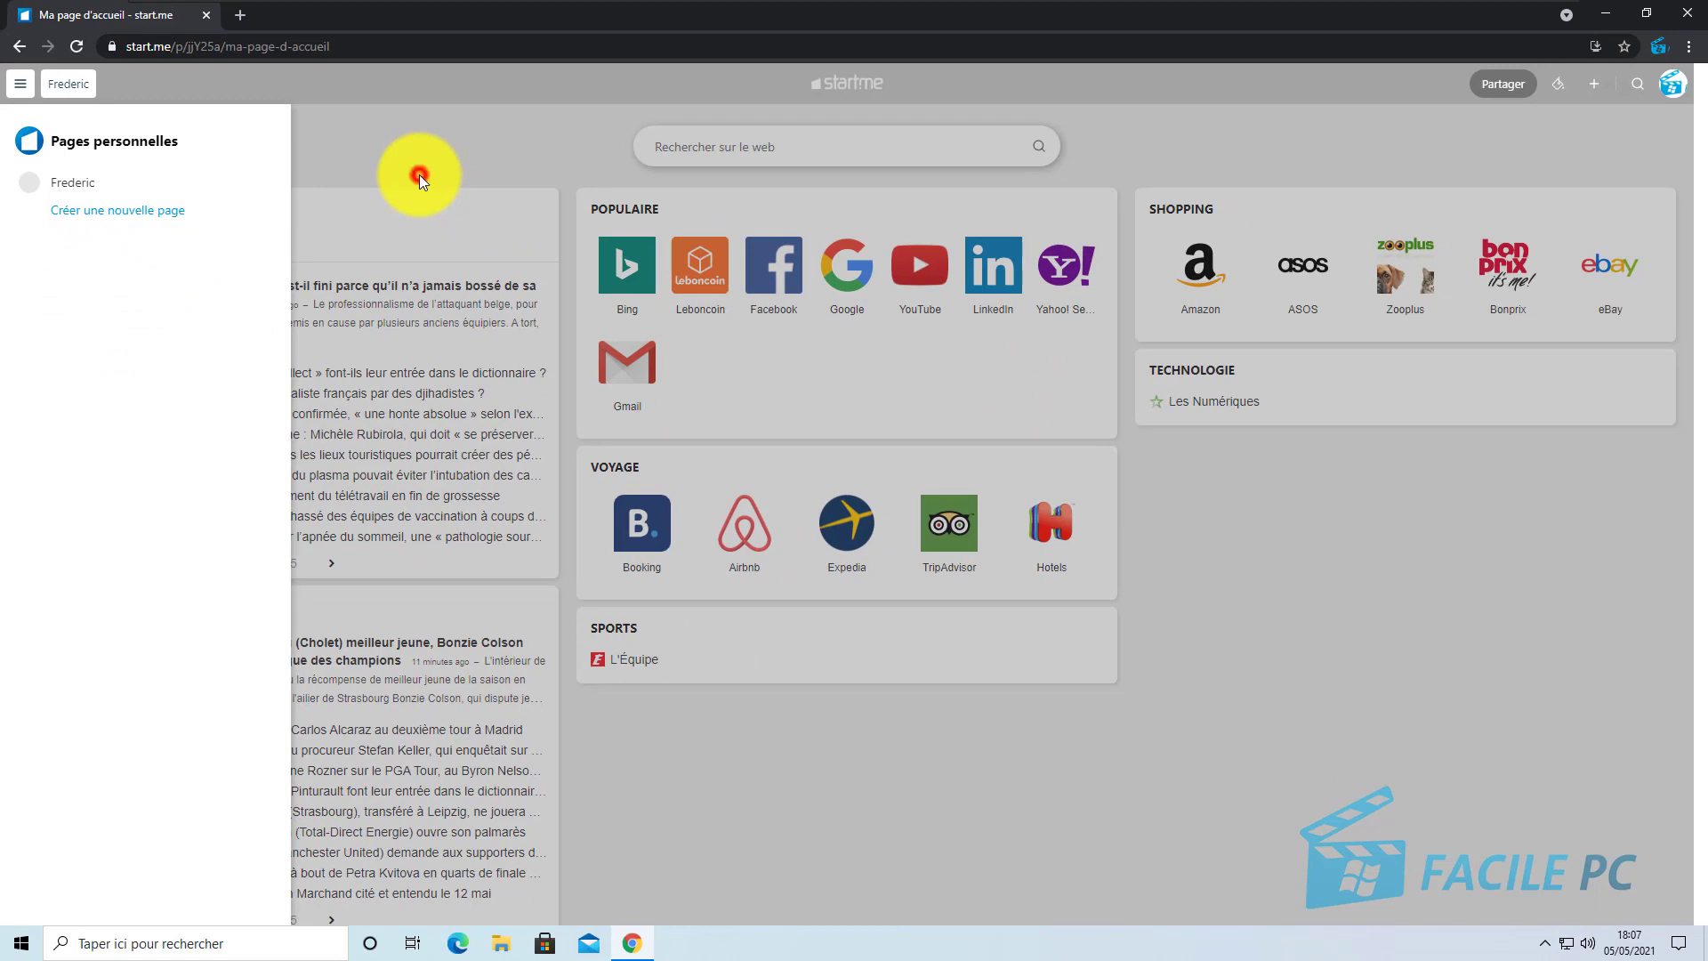
click(419, 175)
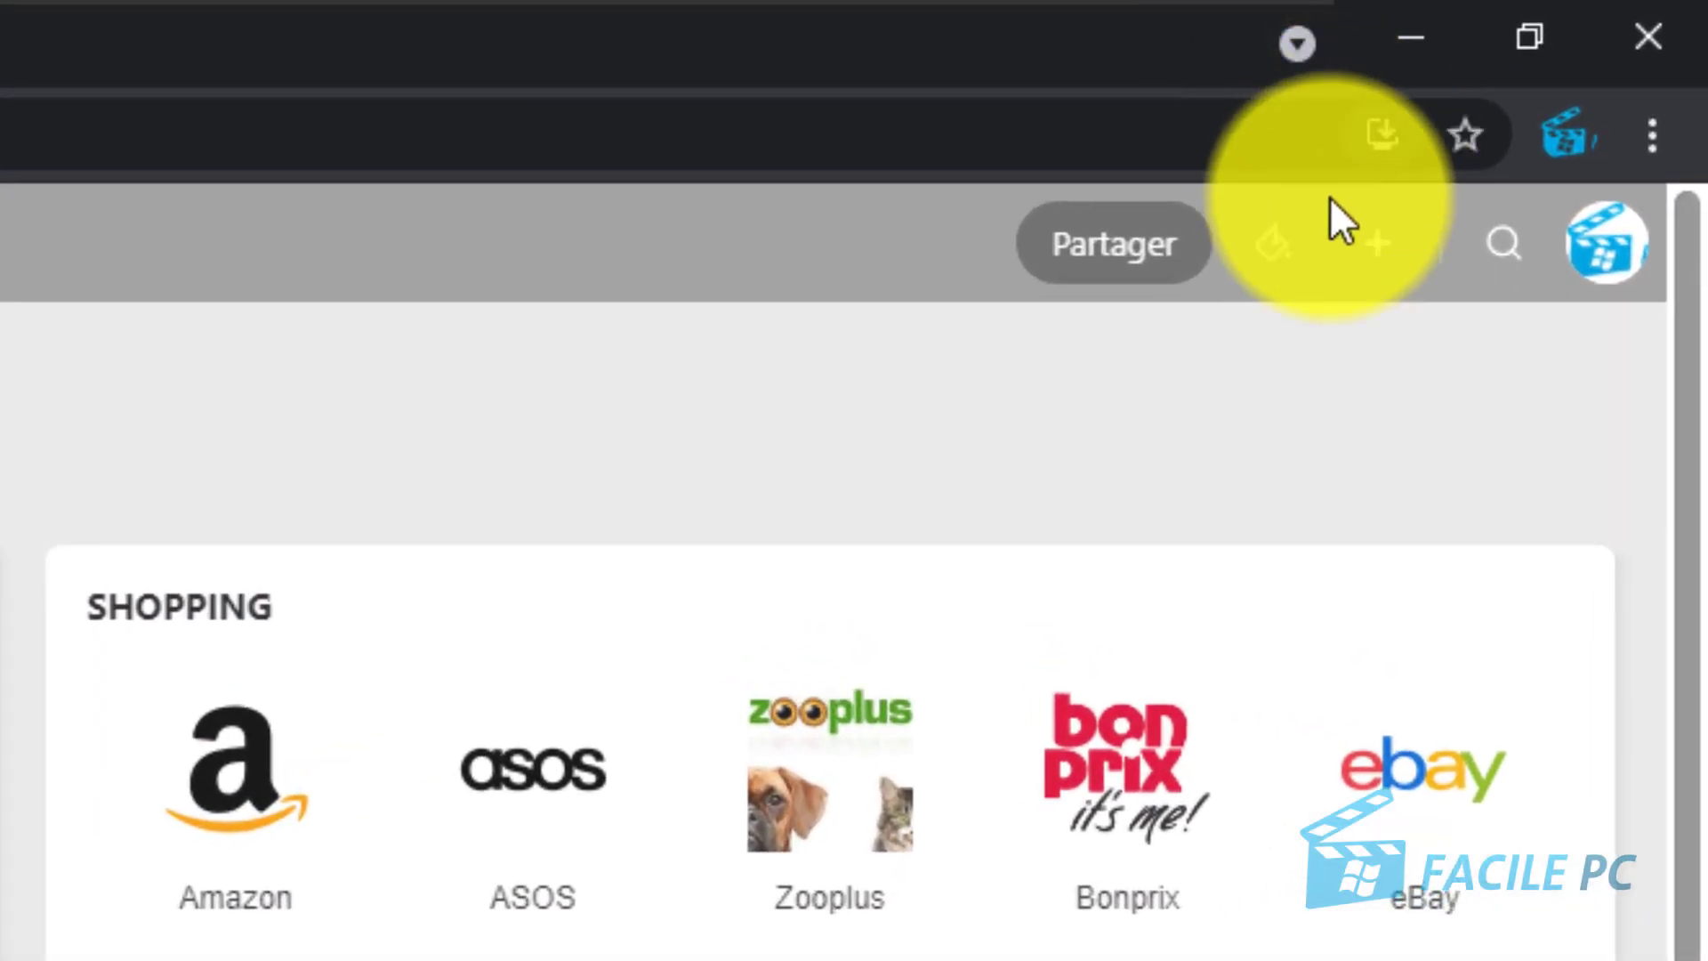
Browse the page's background images and colours, and apply the popular image of a sunrise over mountains
click(1287, 265)
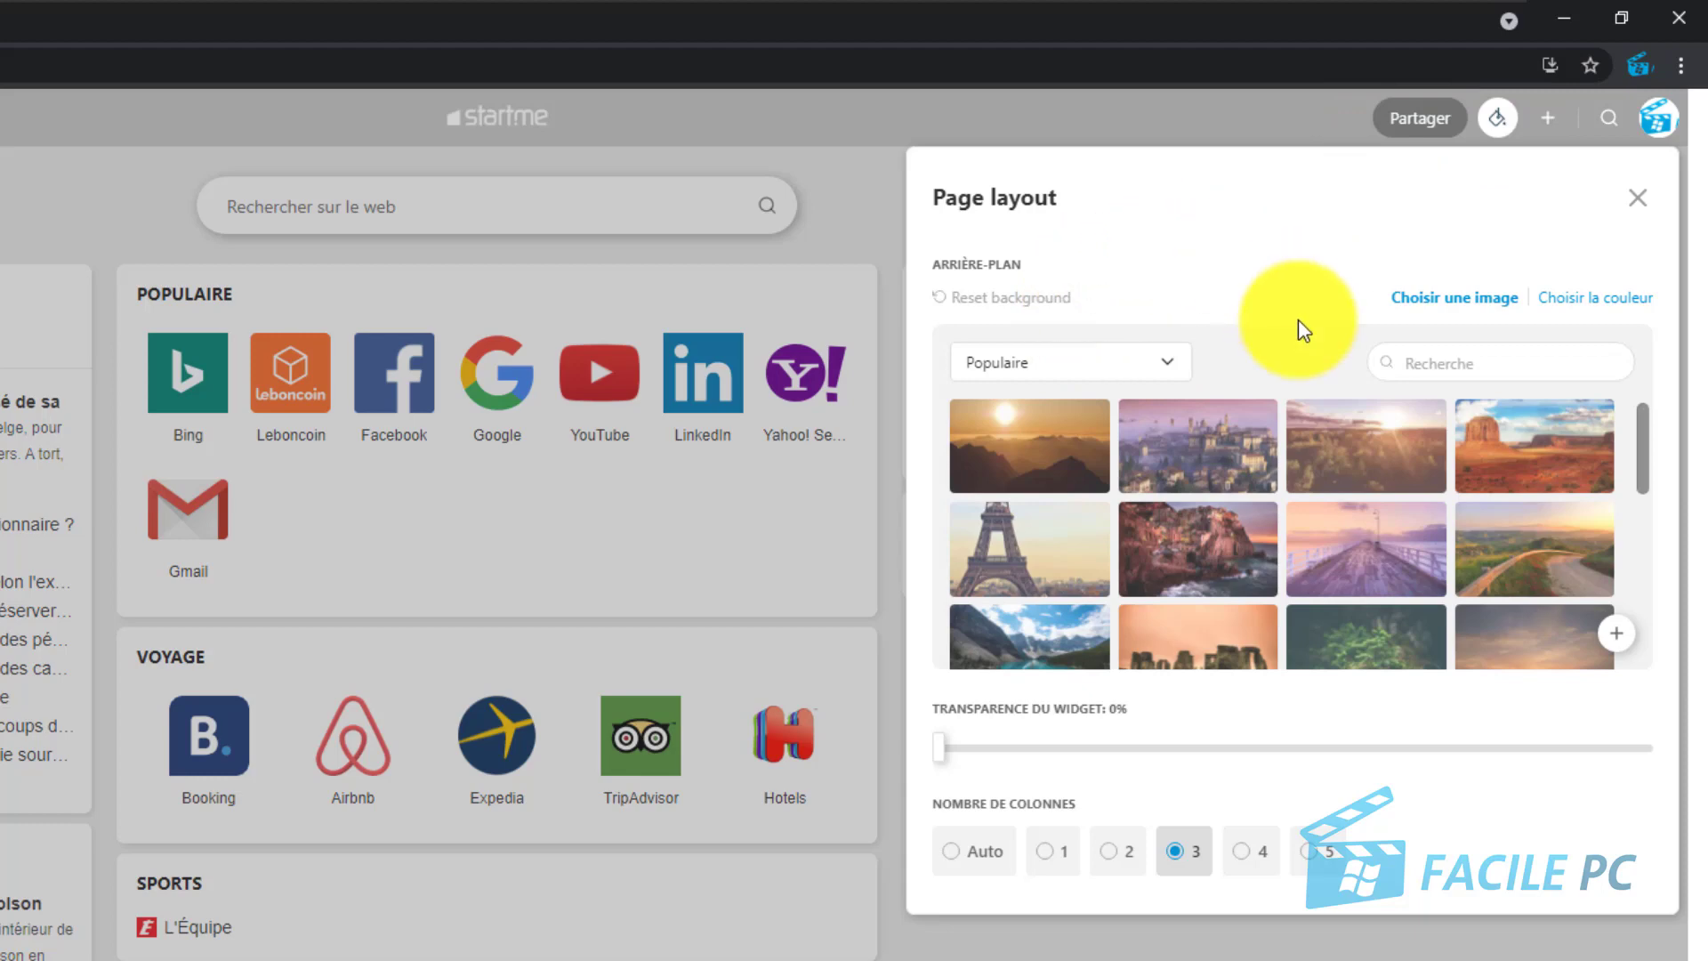
scroll(1205, 623, down, 5)
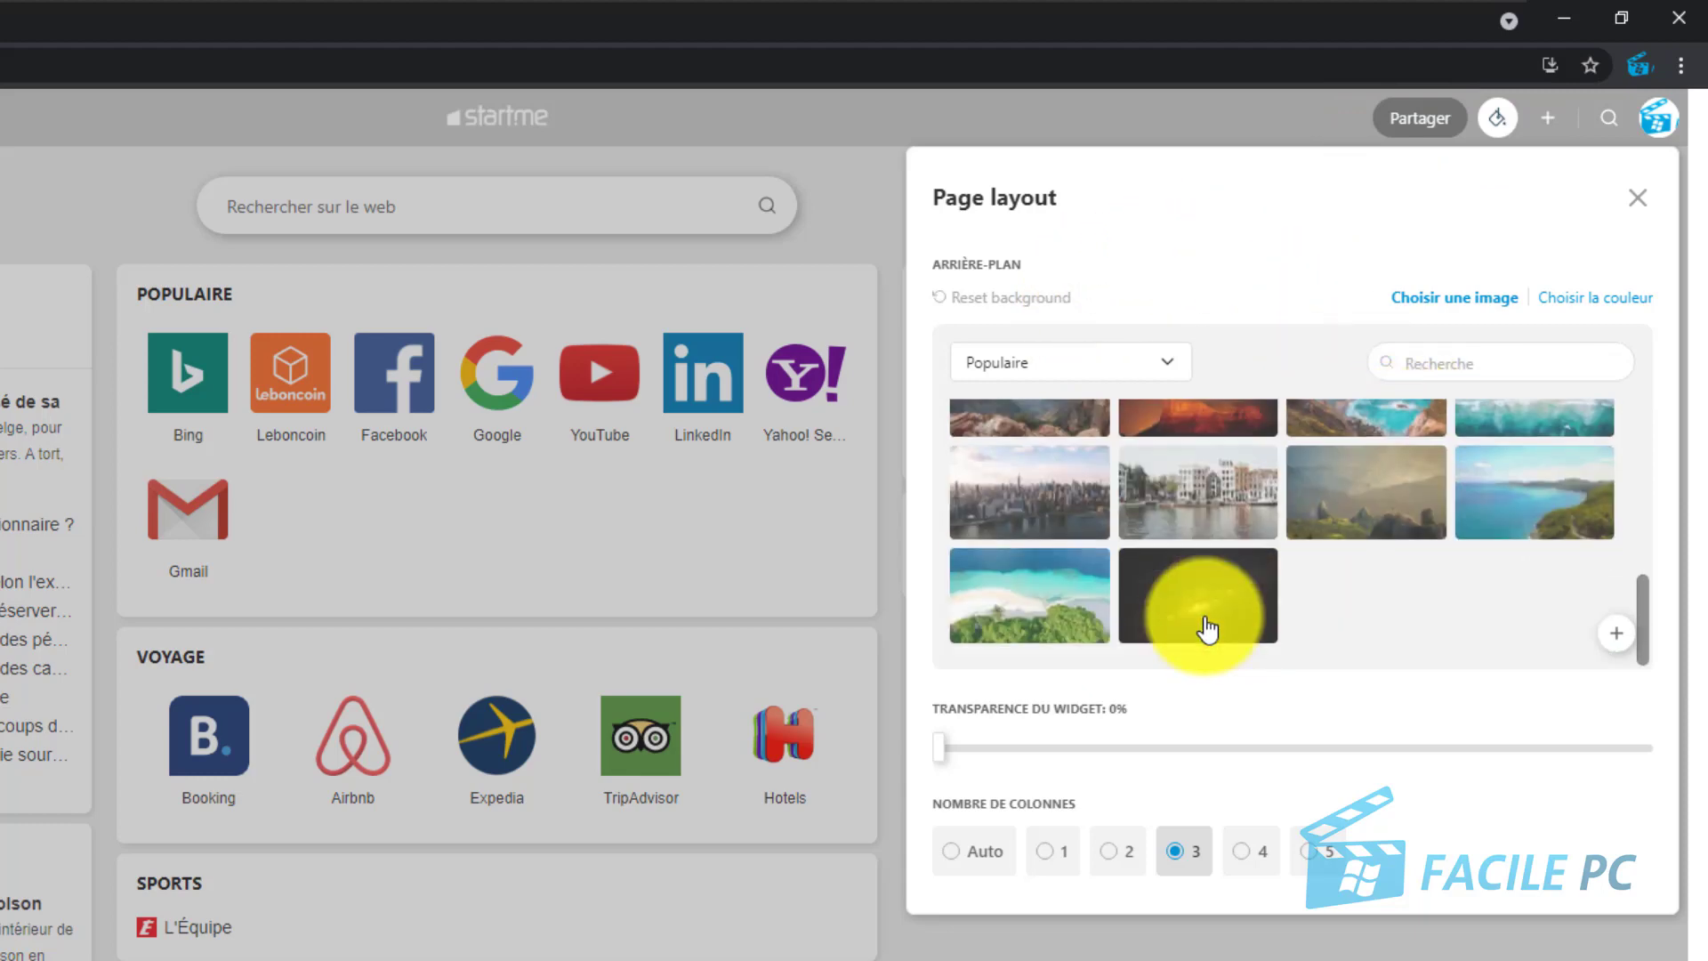
scroll(1208, 629, up, 5)
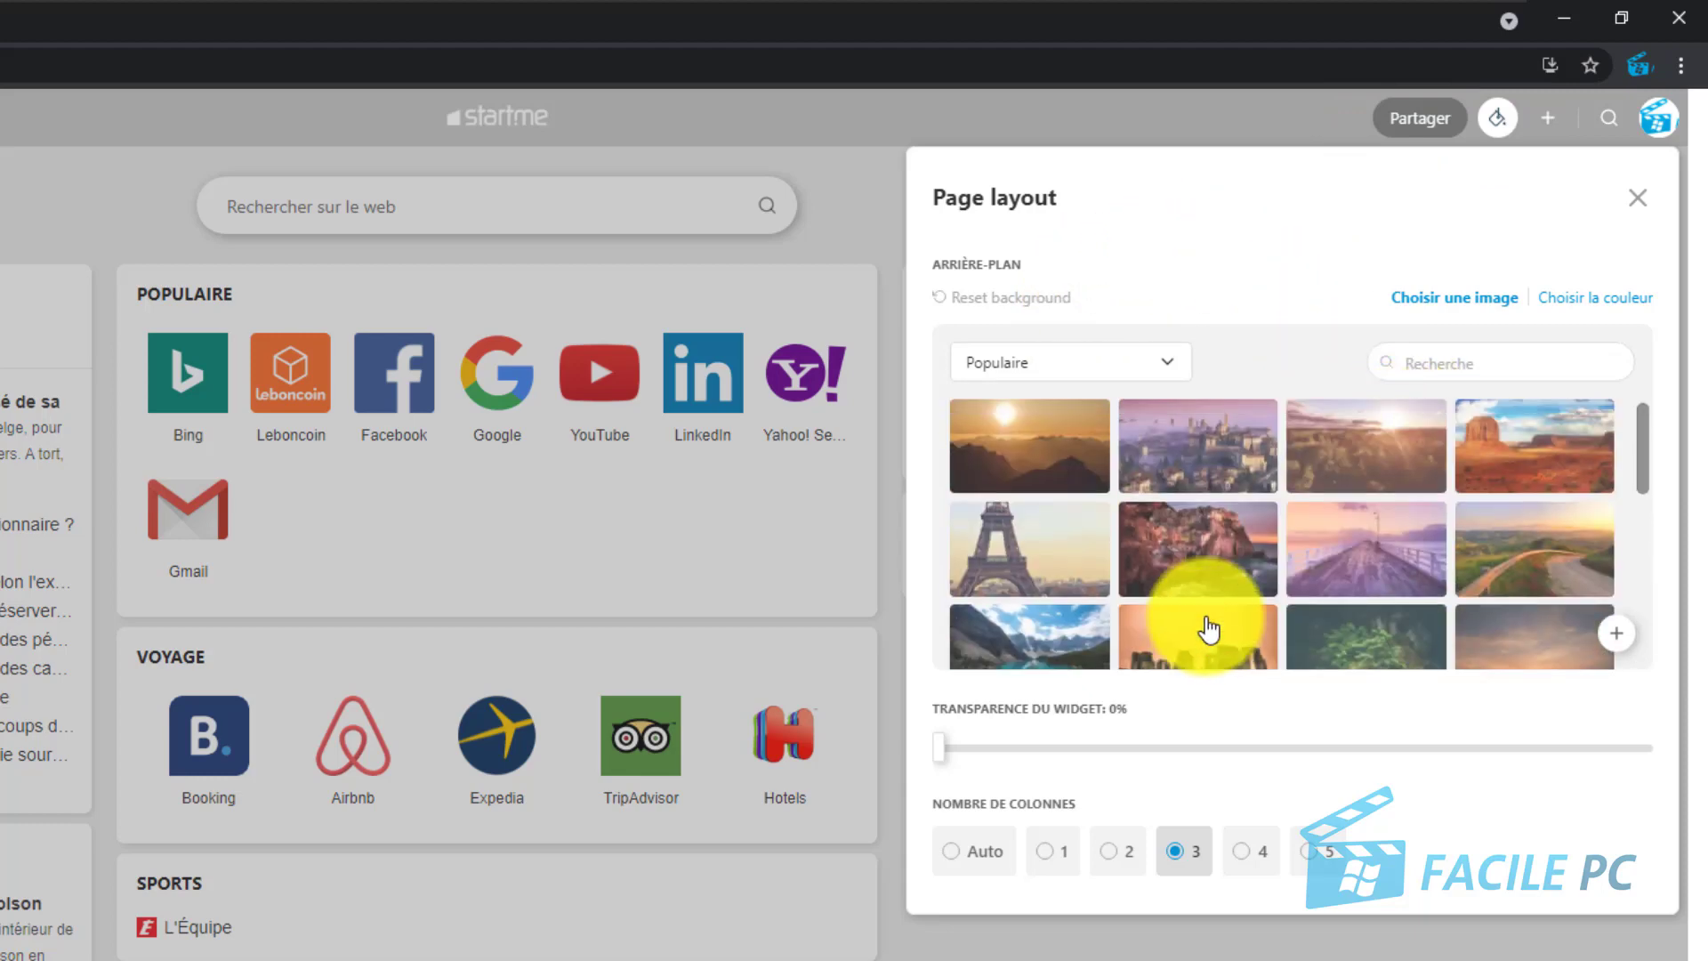
click(1602, 303)
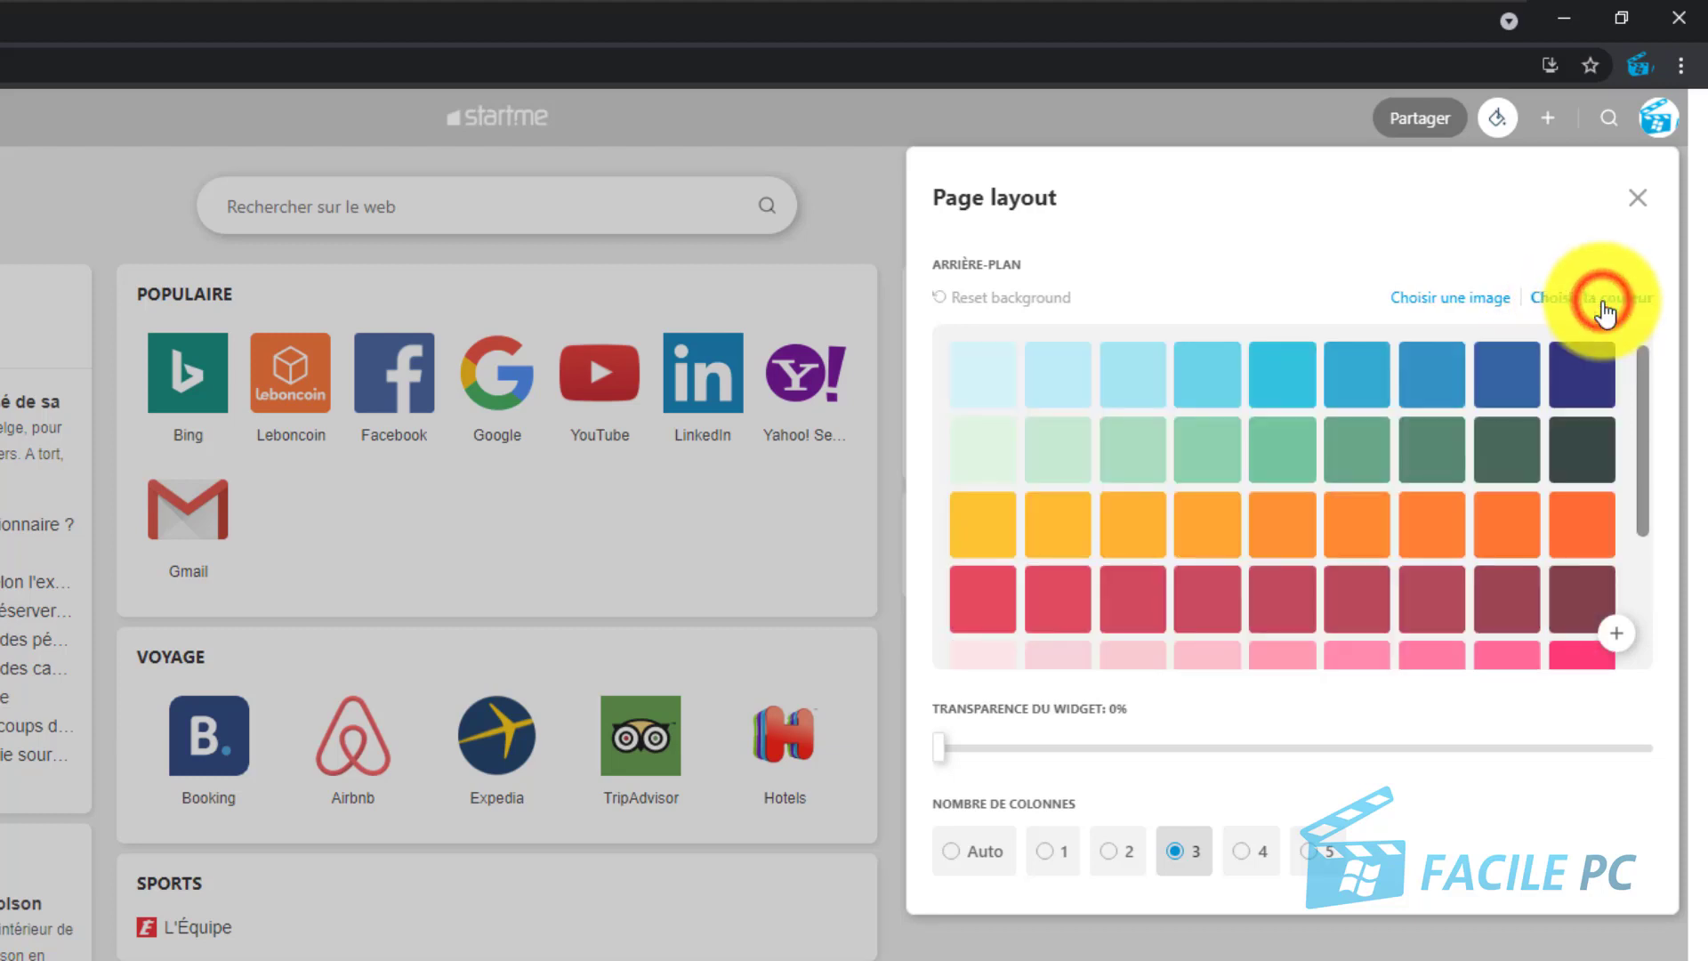
click(1419, 307)
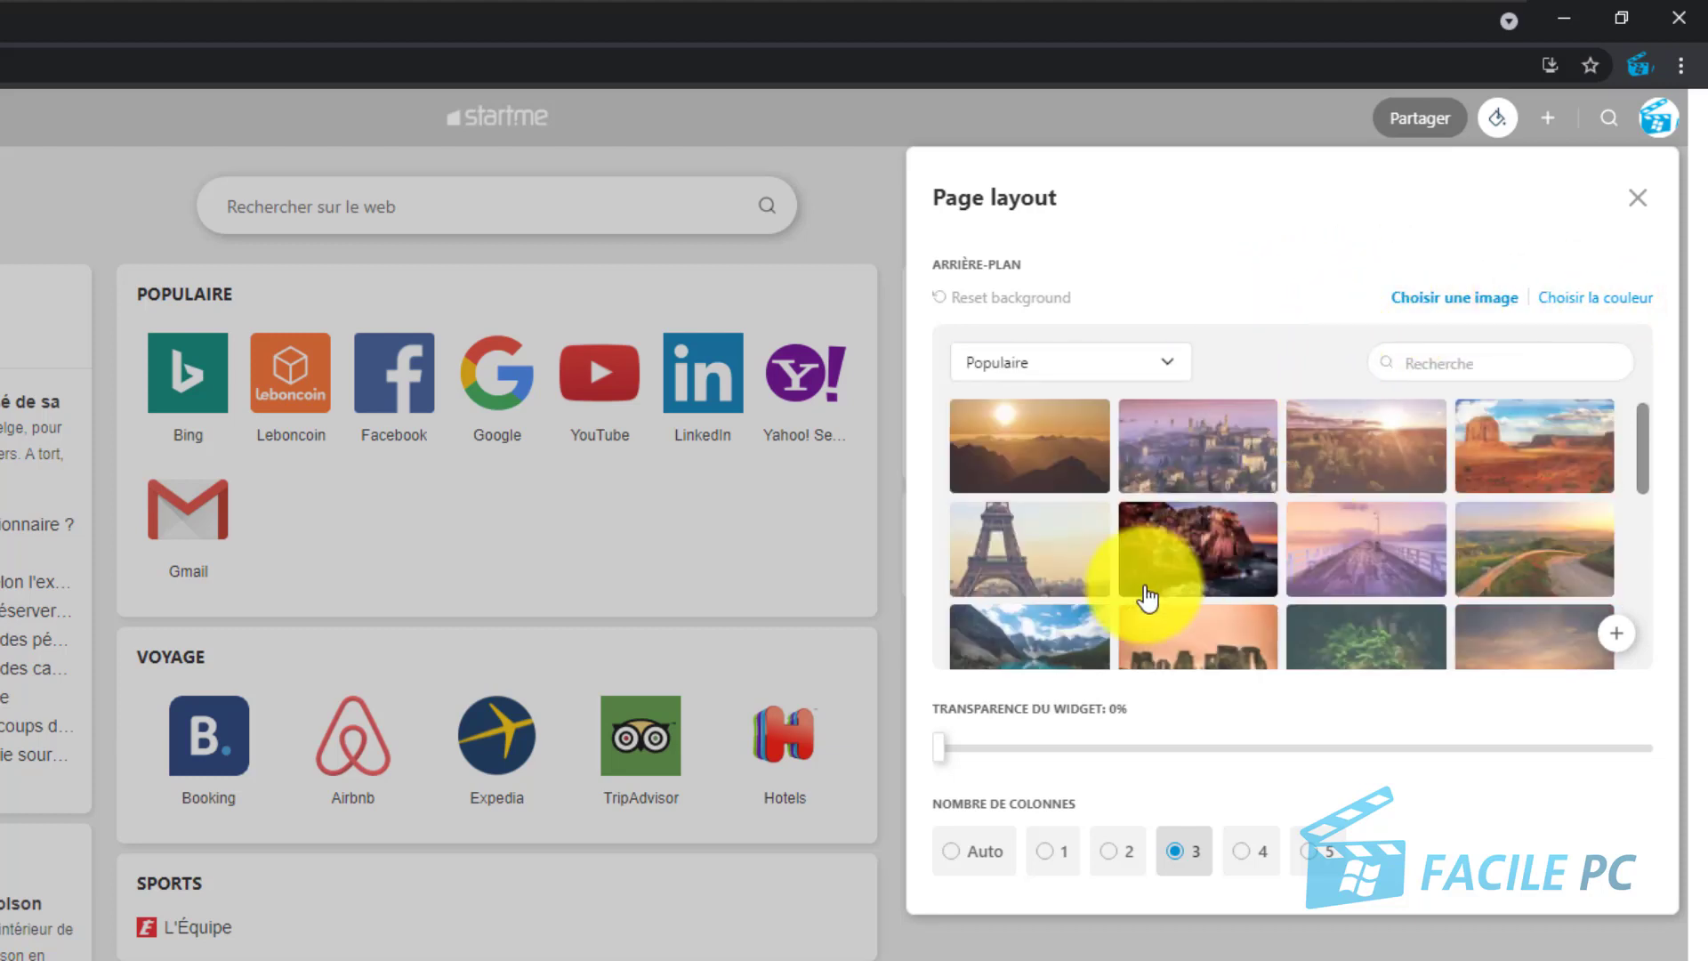
click(1059, 460)
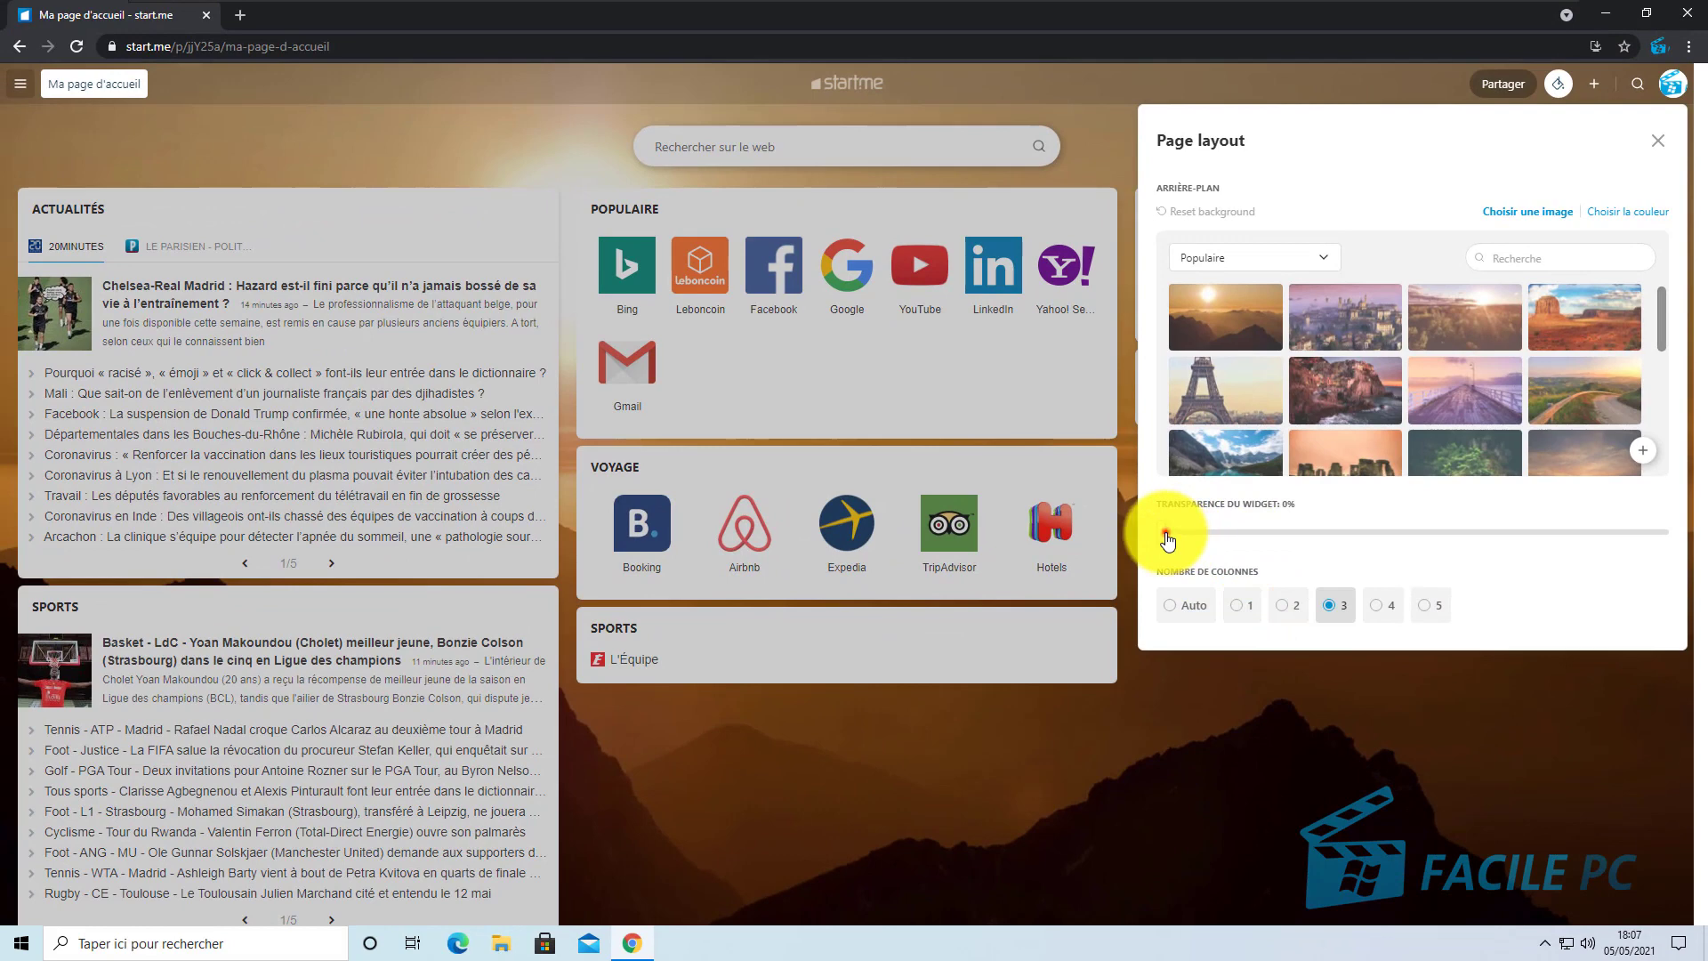
Try a widget transparency of 39%, return it to 0% and close the page layout settings
drag(1168, 537, 1357, 539)
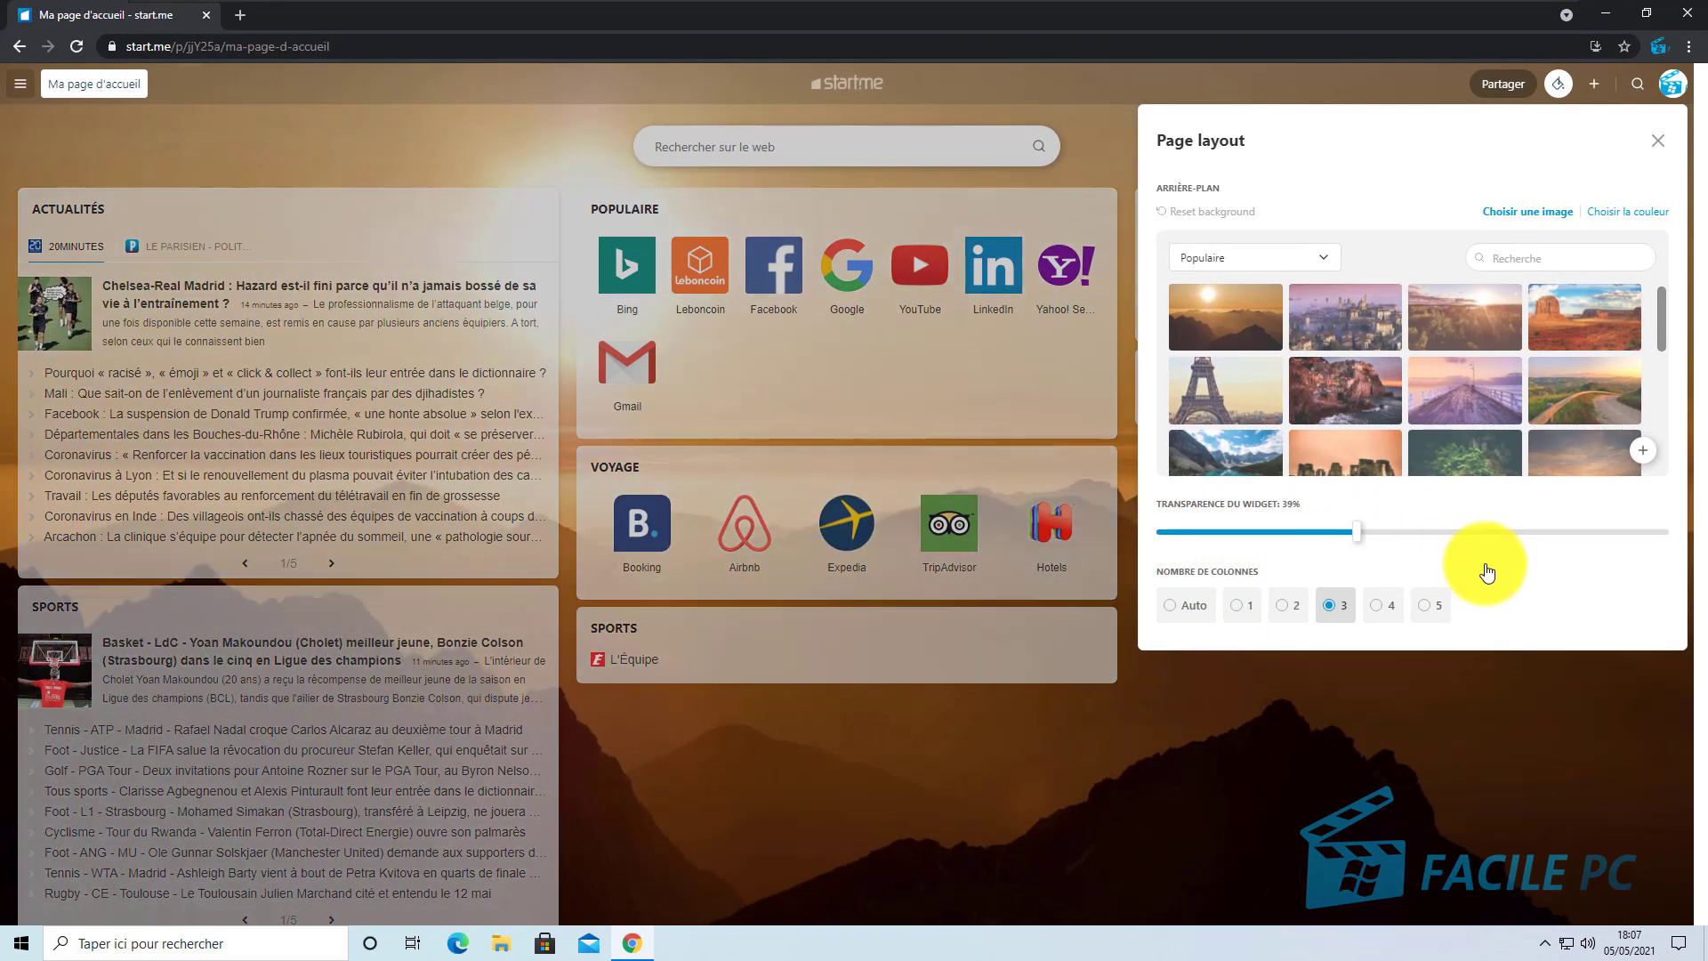
drag(1488, 573, 1160, 507)
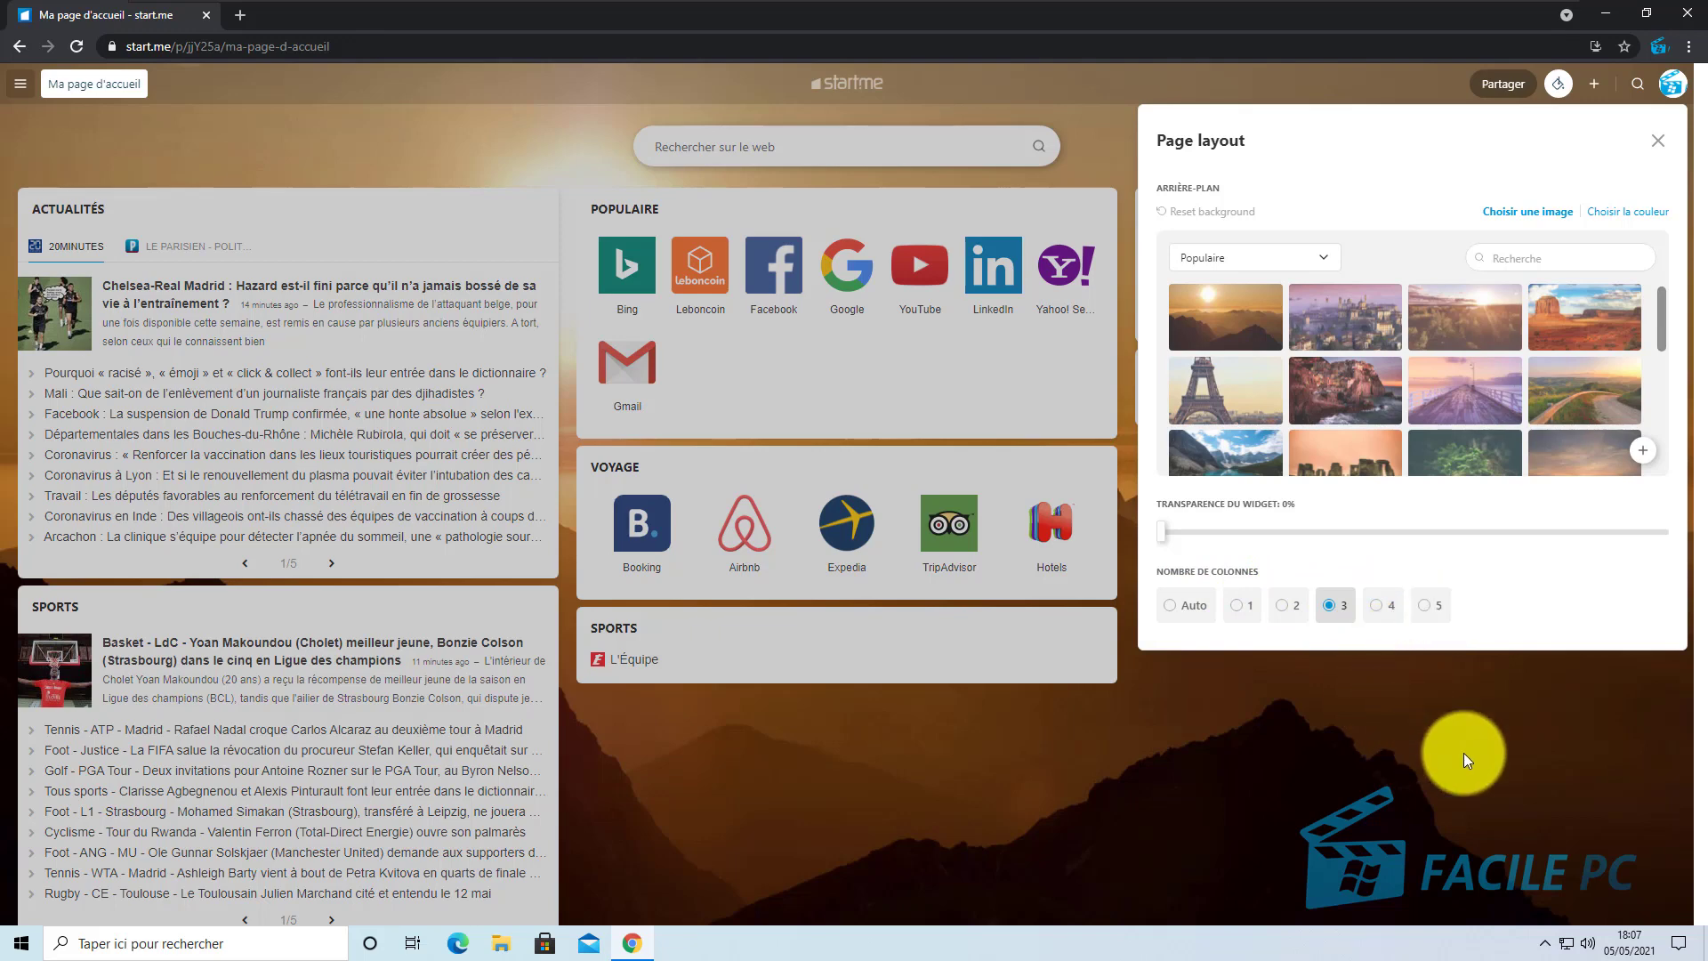
click(1564, 756)
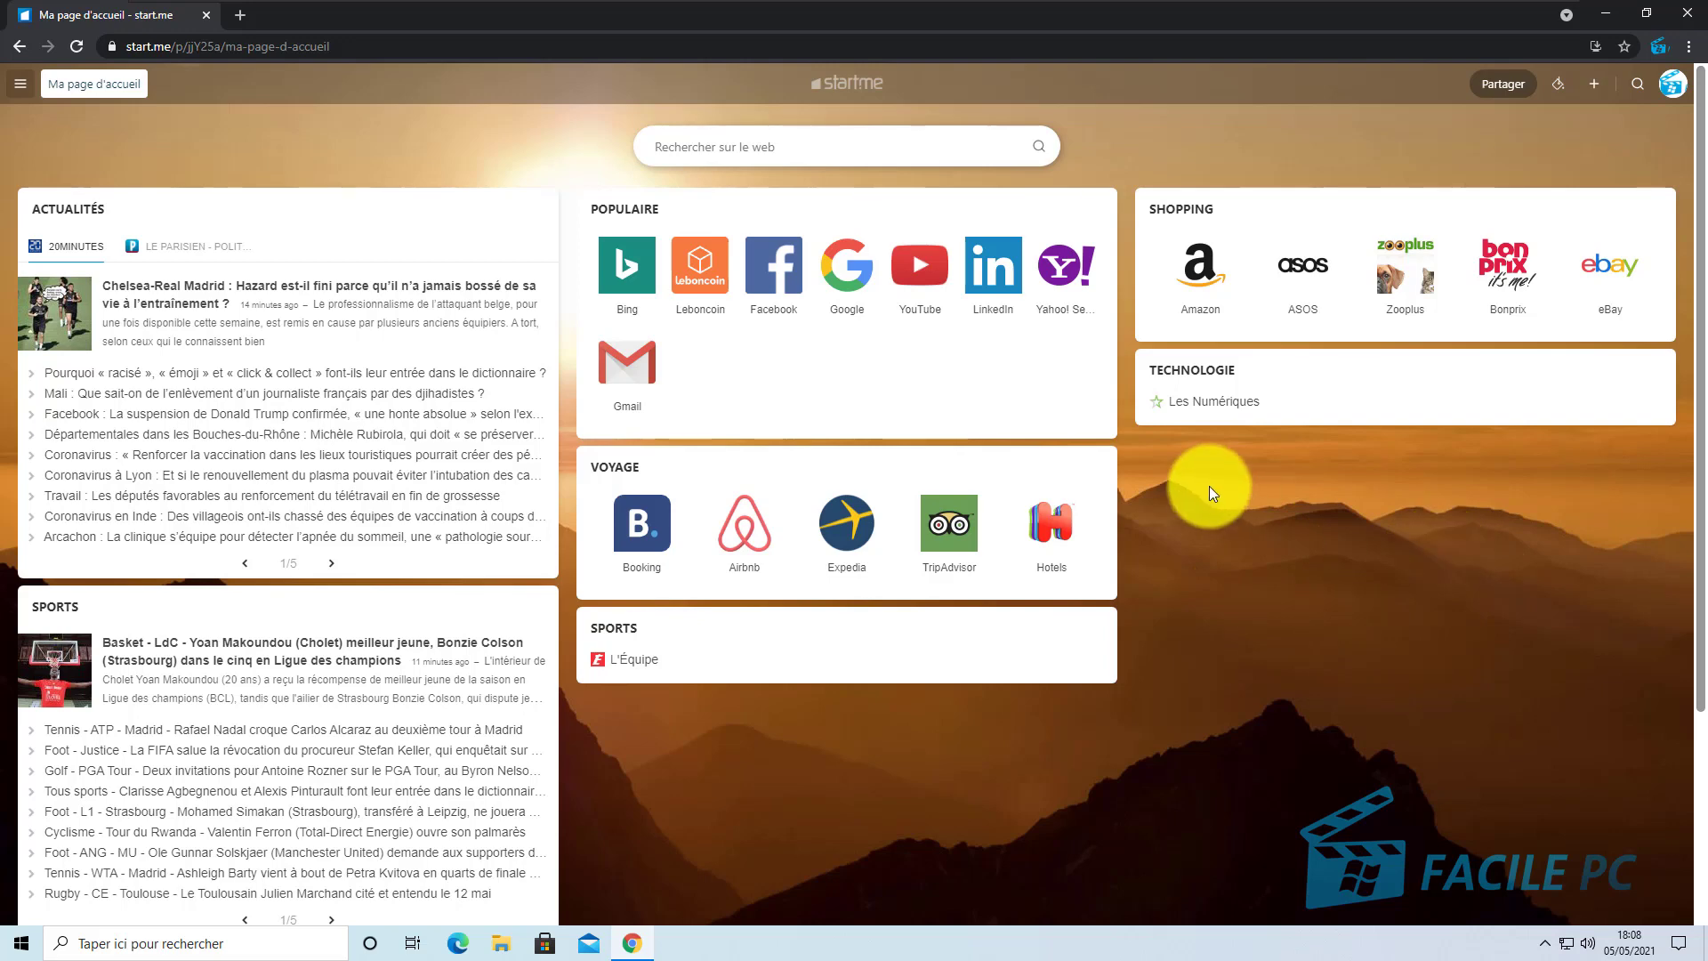
Delete the Shopping widget from the page and confirm its removal
mouse_move(1466, 266)
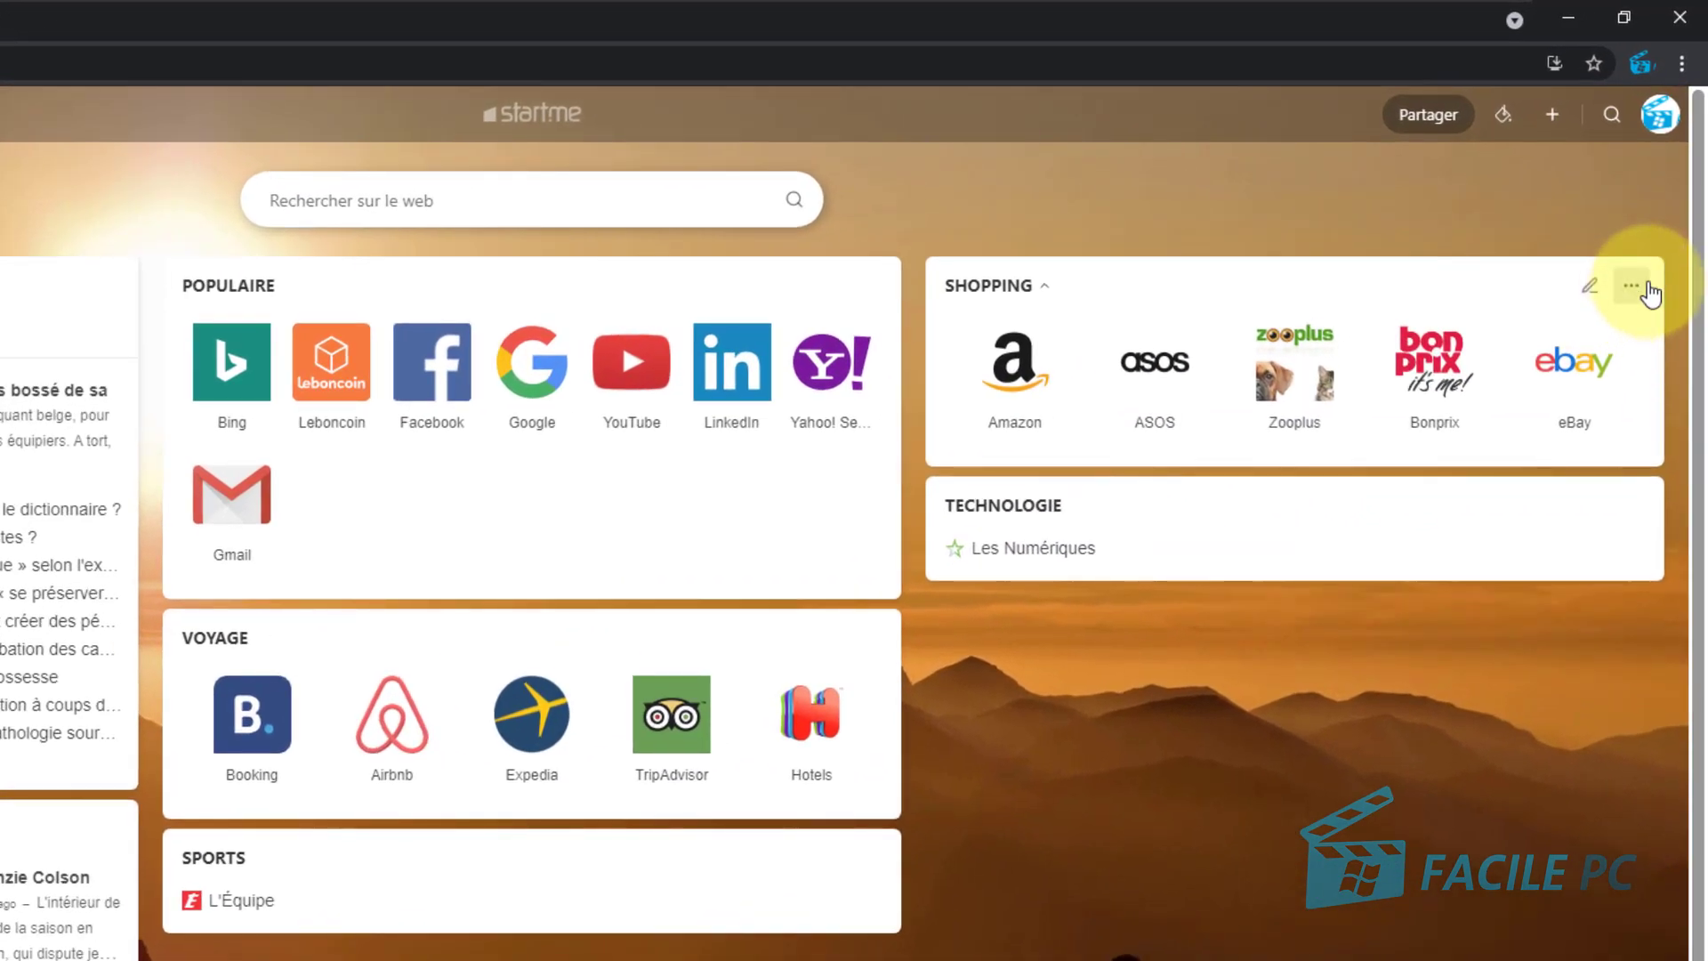
click(1633, 292)
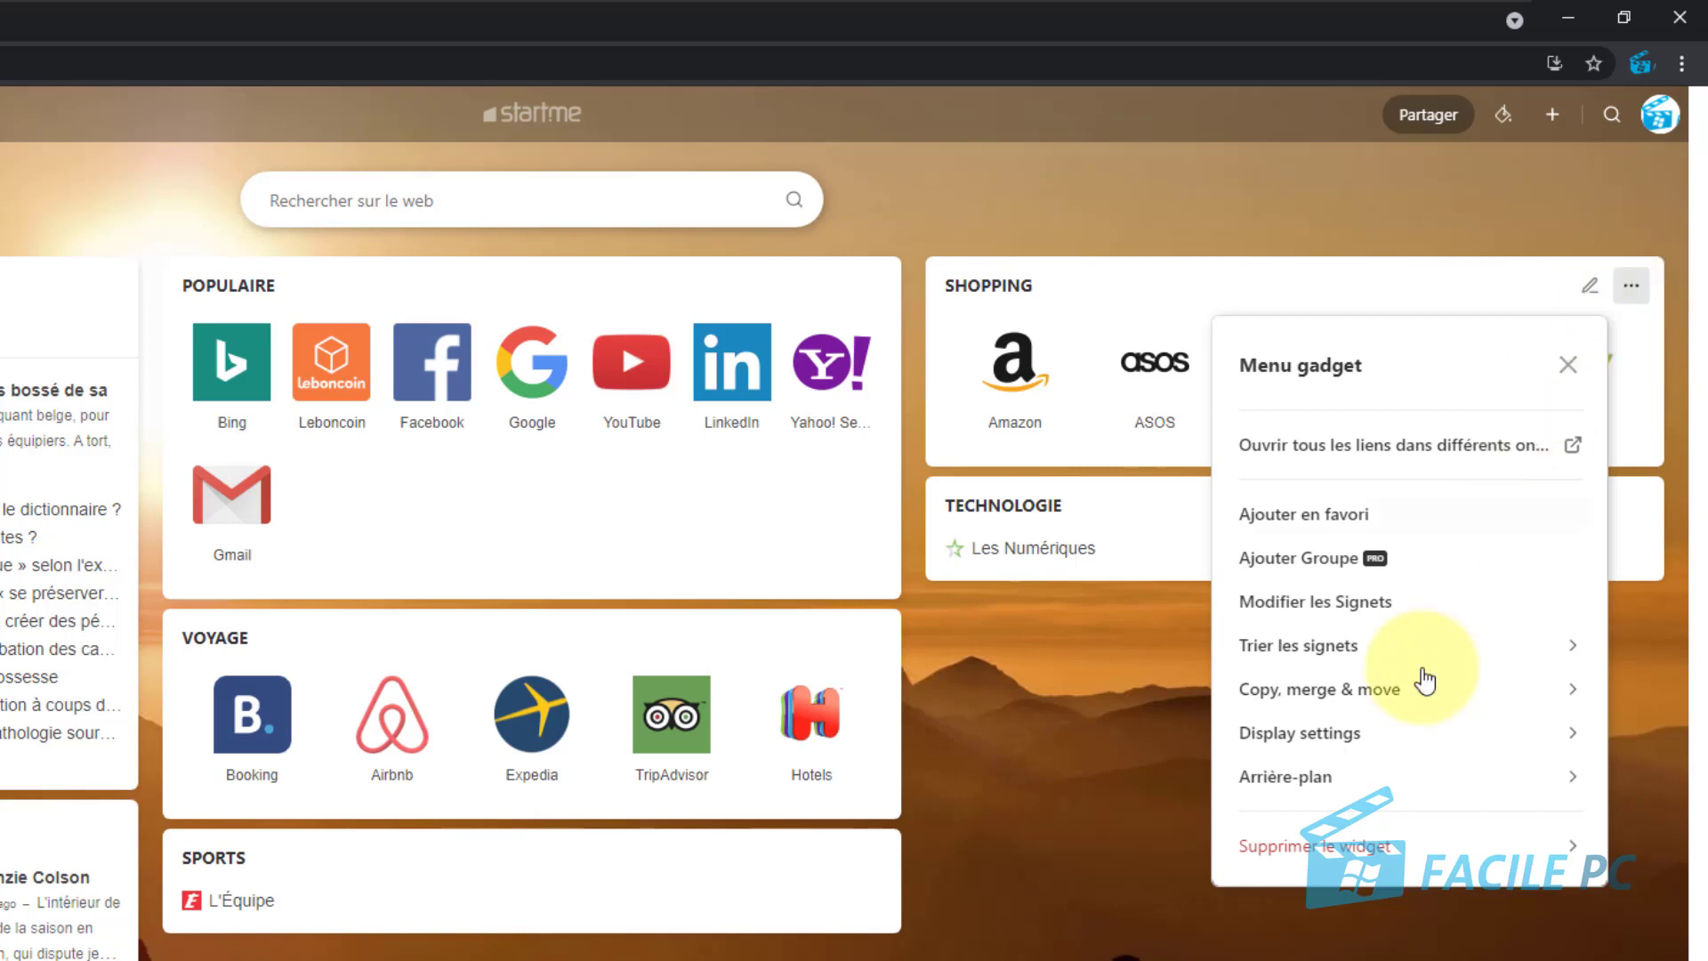
click(1320, 849)
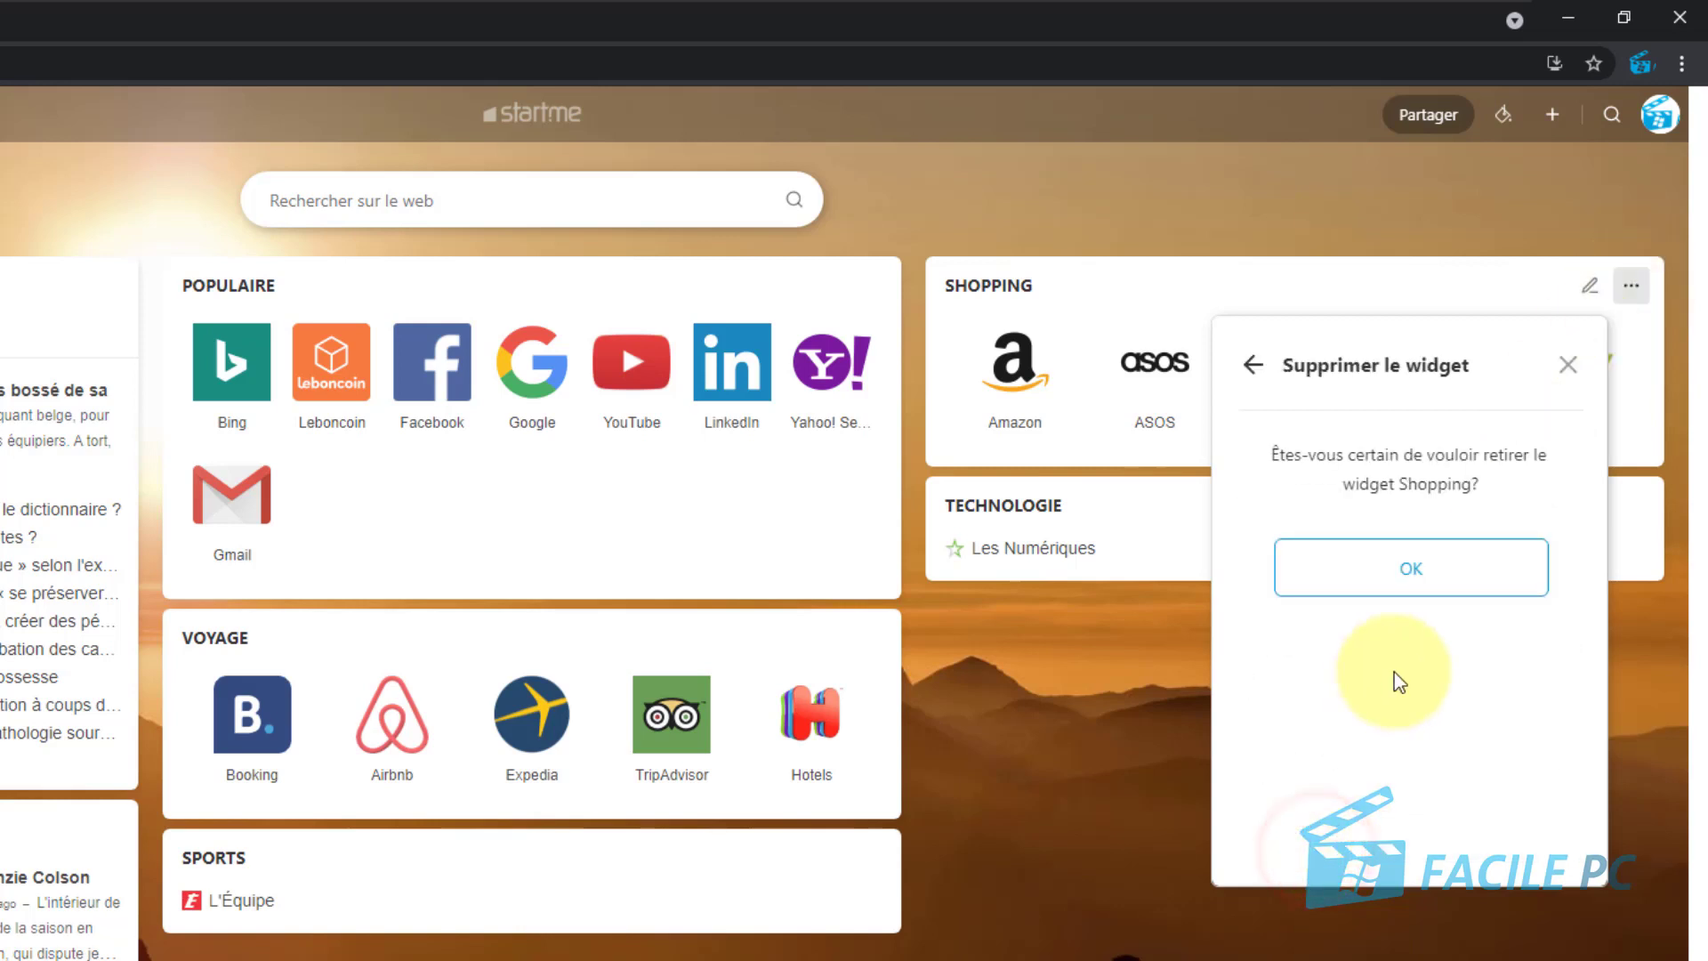
click(1408, 576)
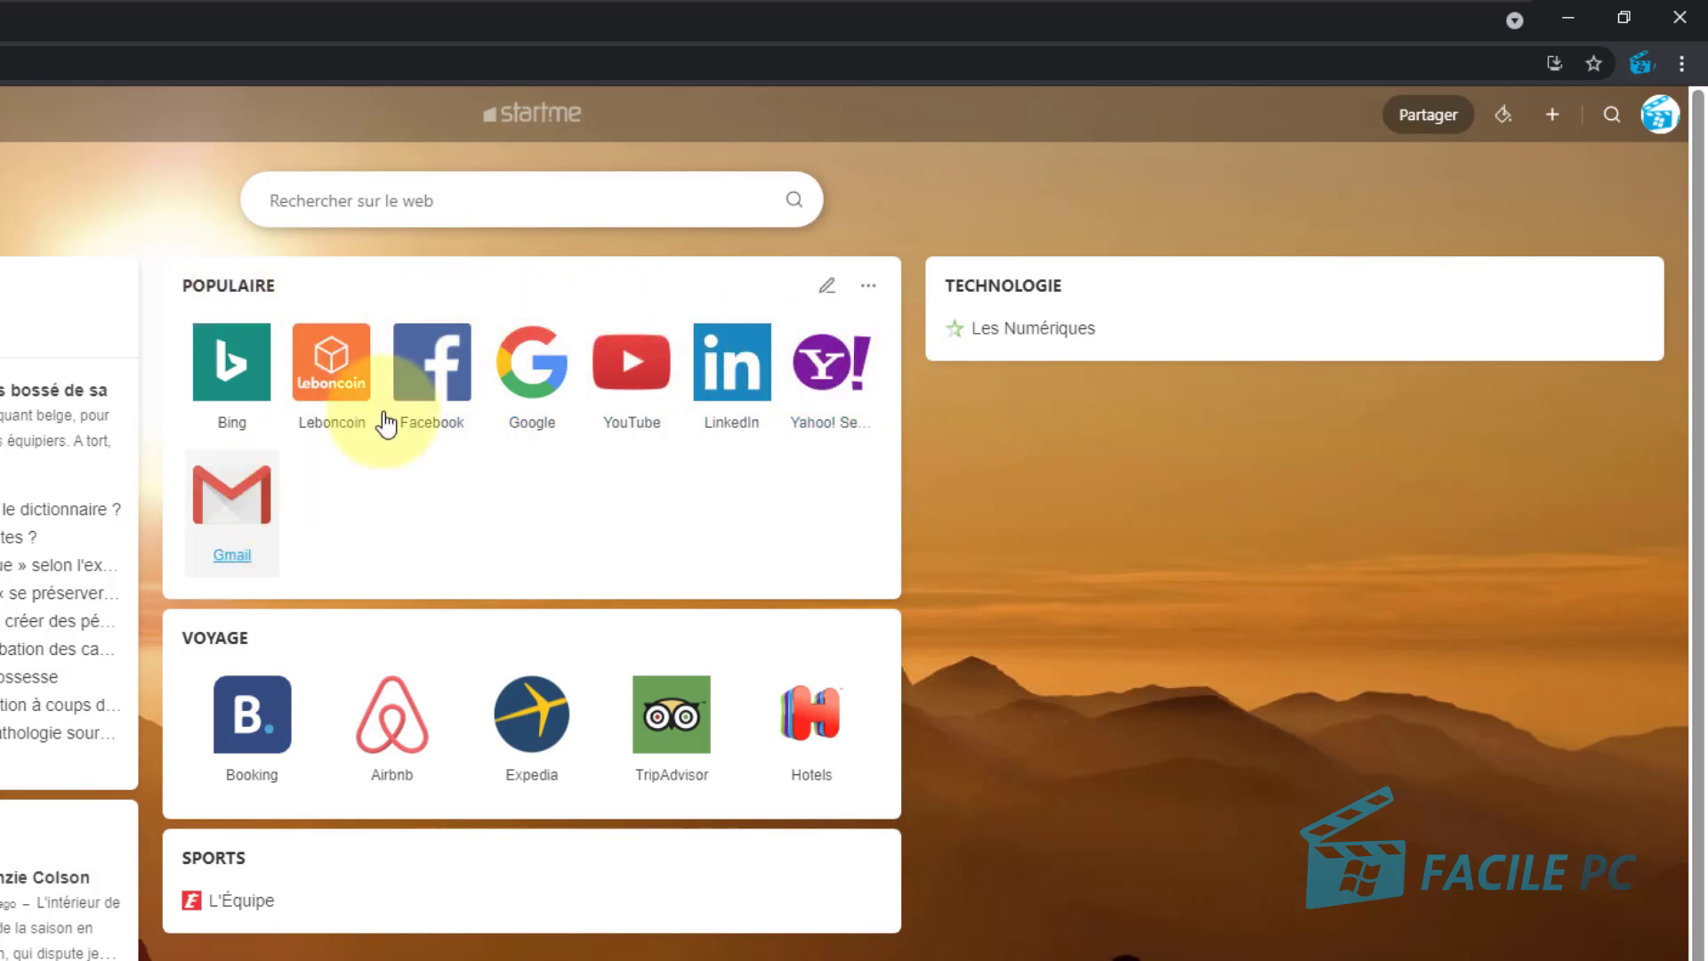
Remove the Bing, Leboncoin and Yahoo! Search bookmarks from the Populaire widget and finish editing it
click(878, 288)
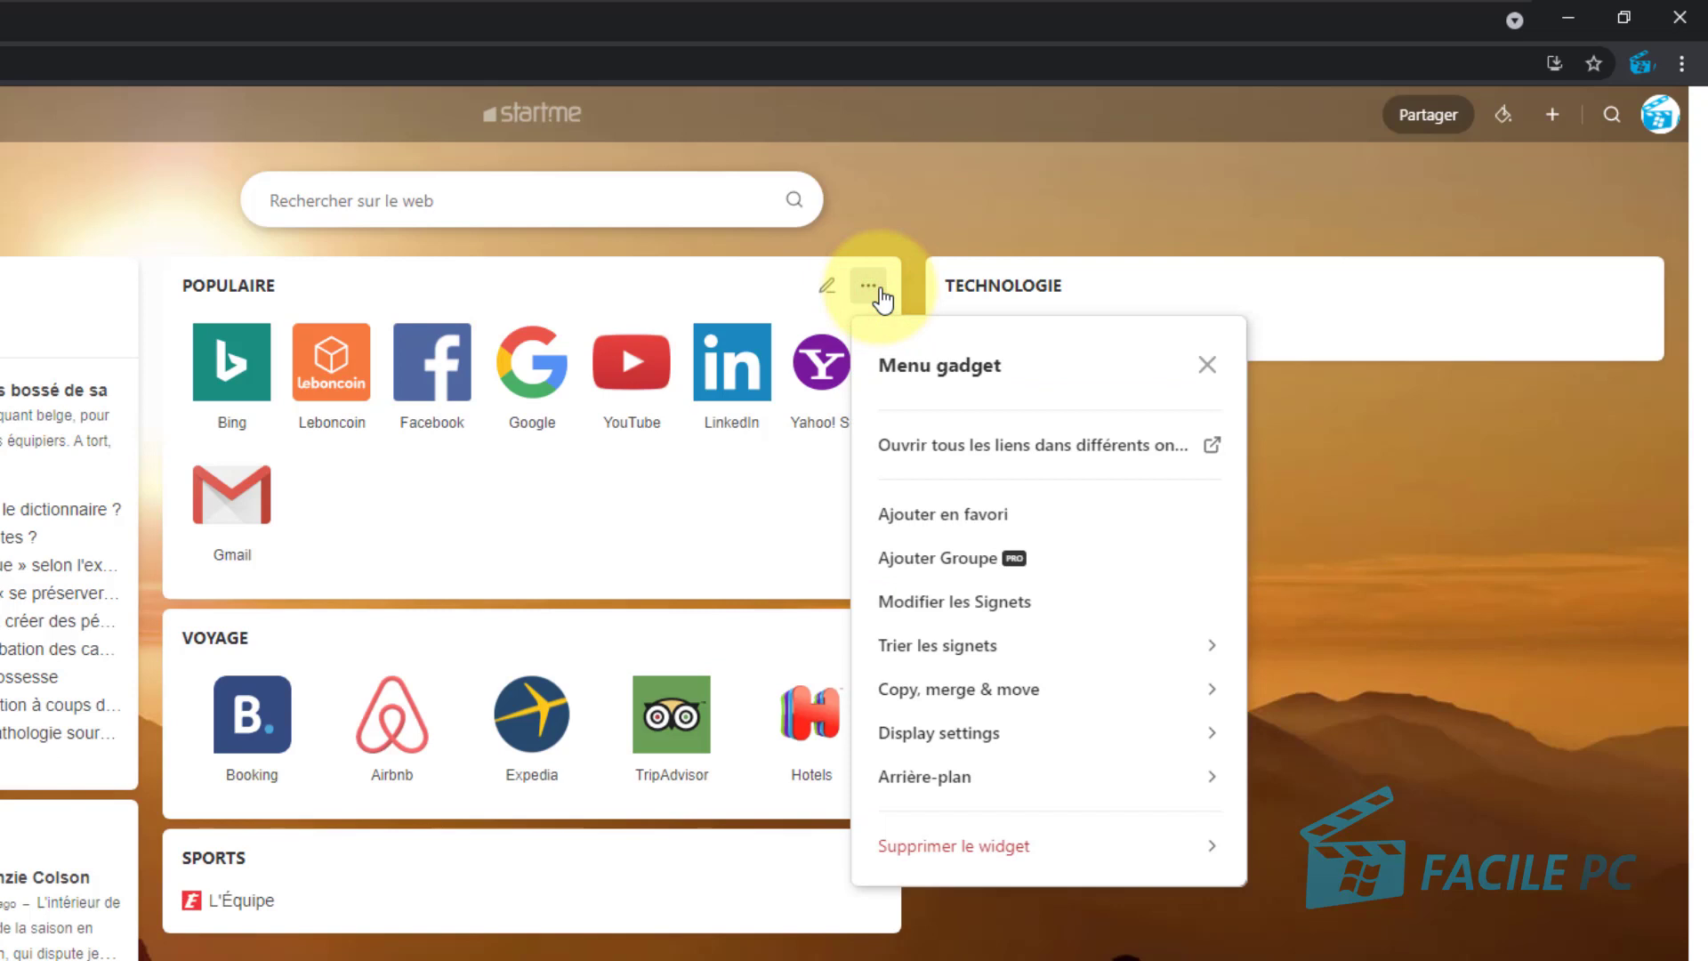
click(1035, 608)
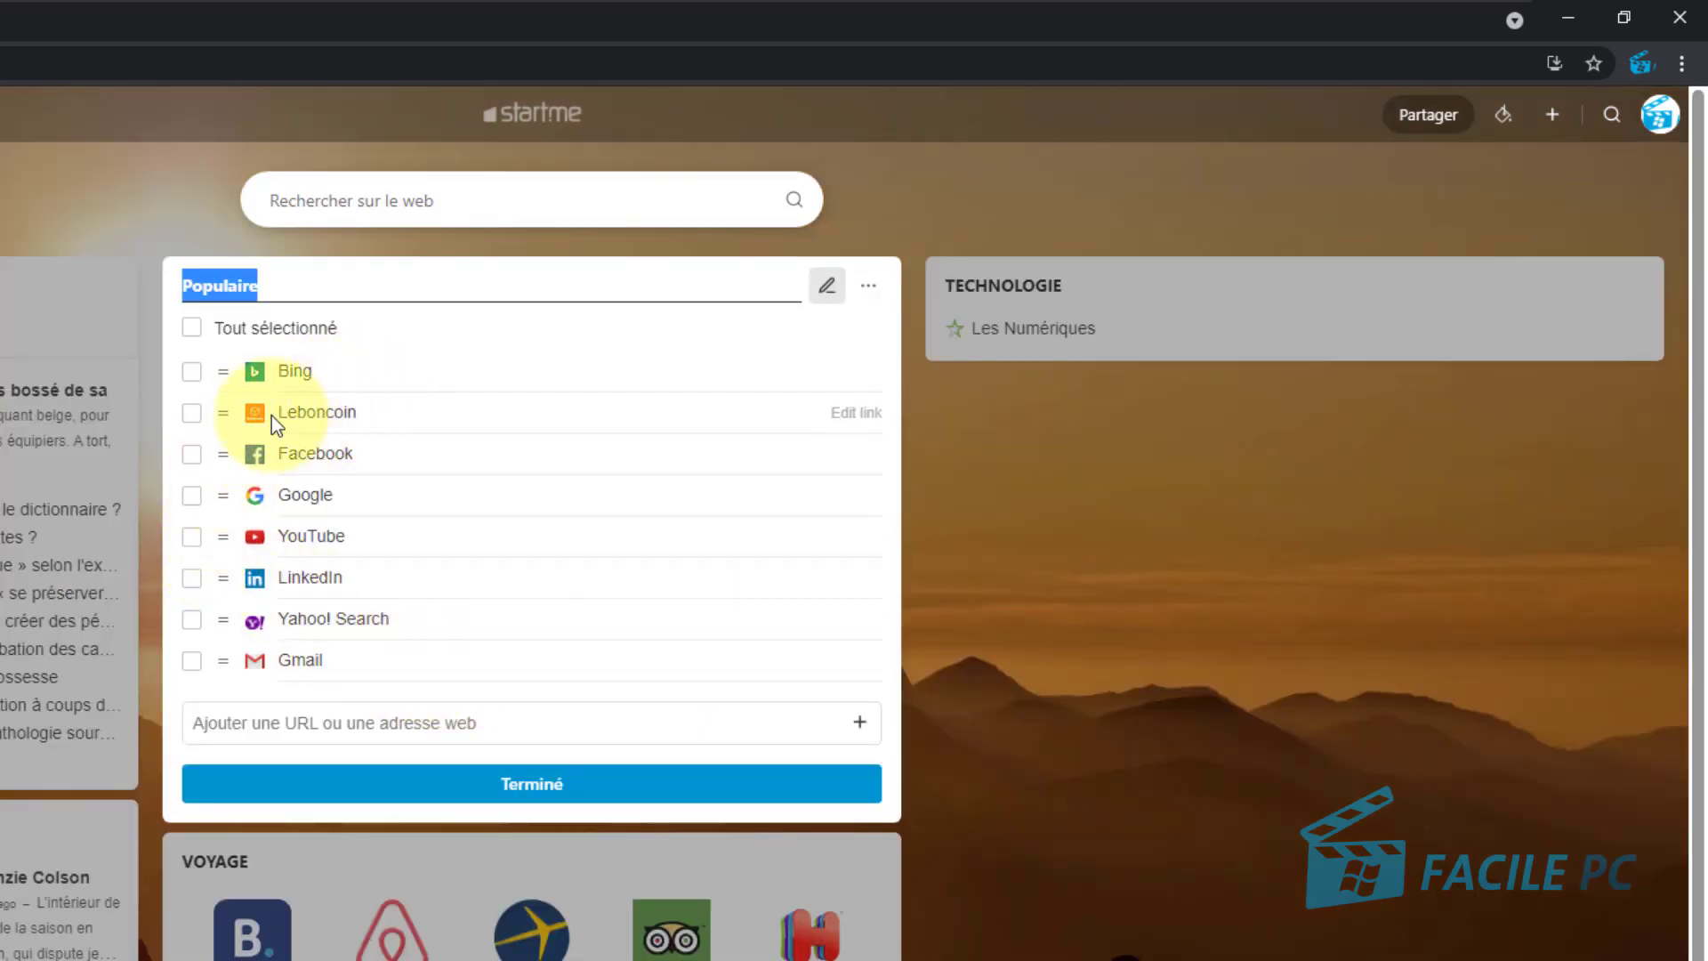
click(192, 415)
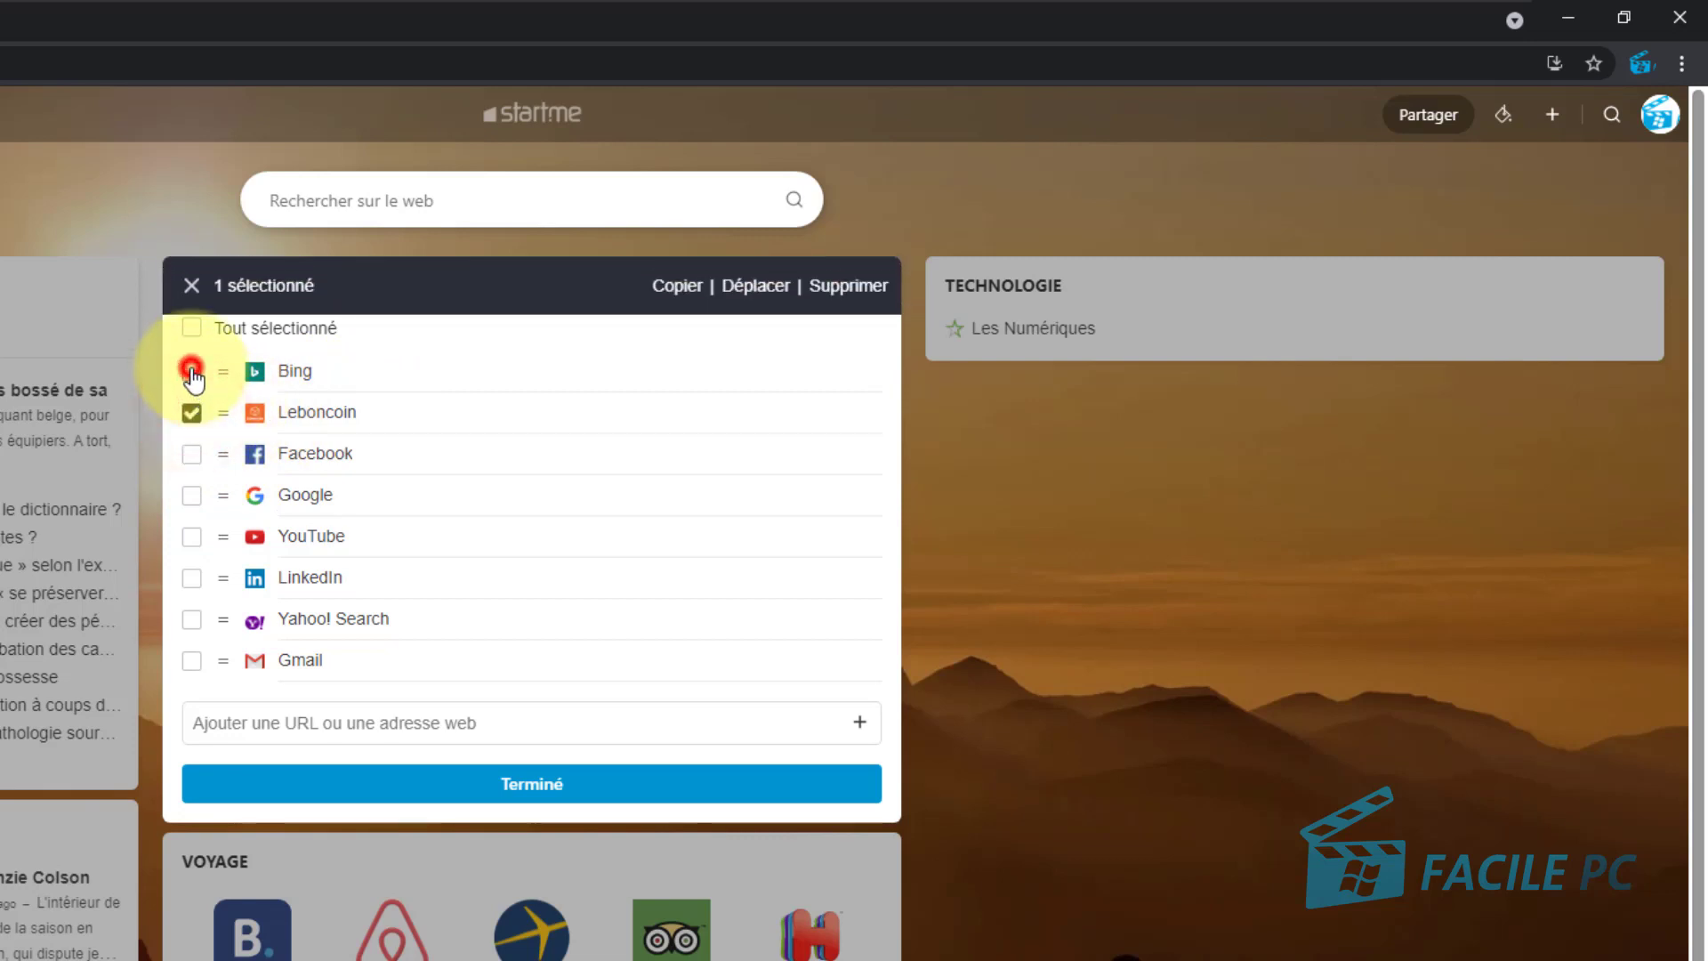
click(192, 372)
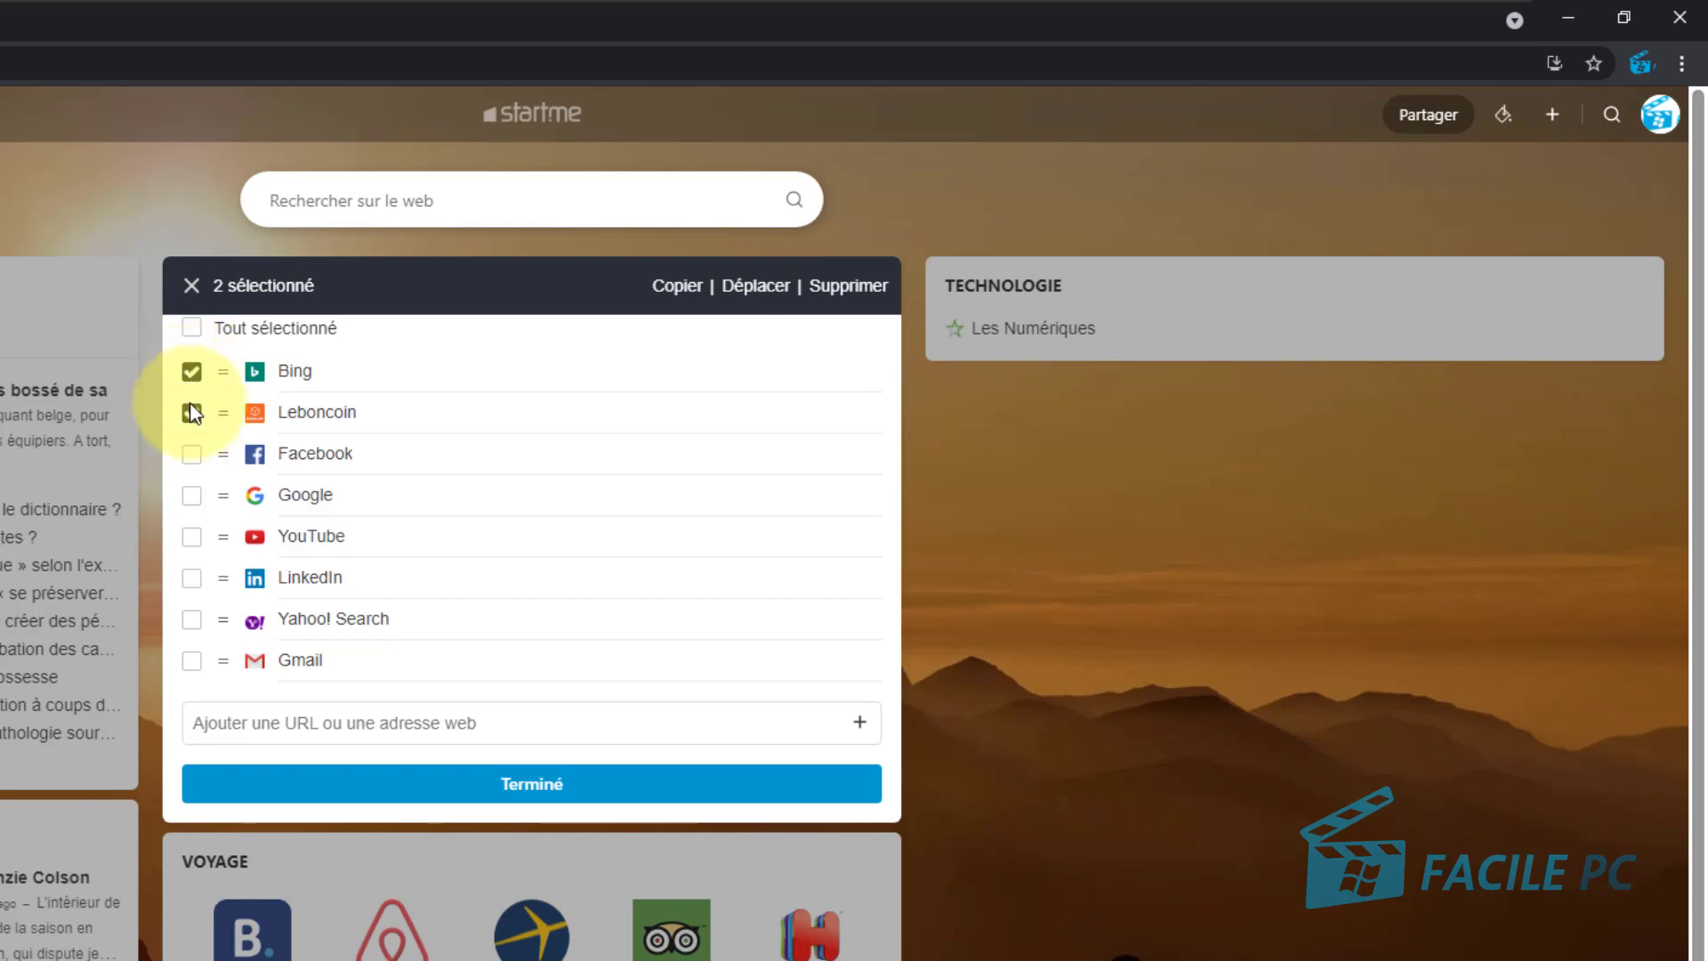
click(193, 621)
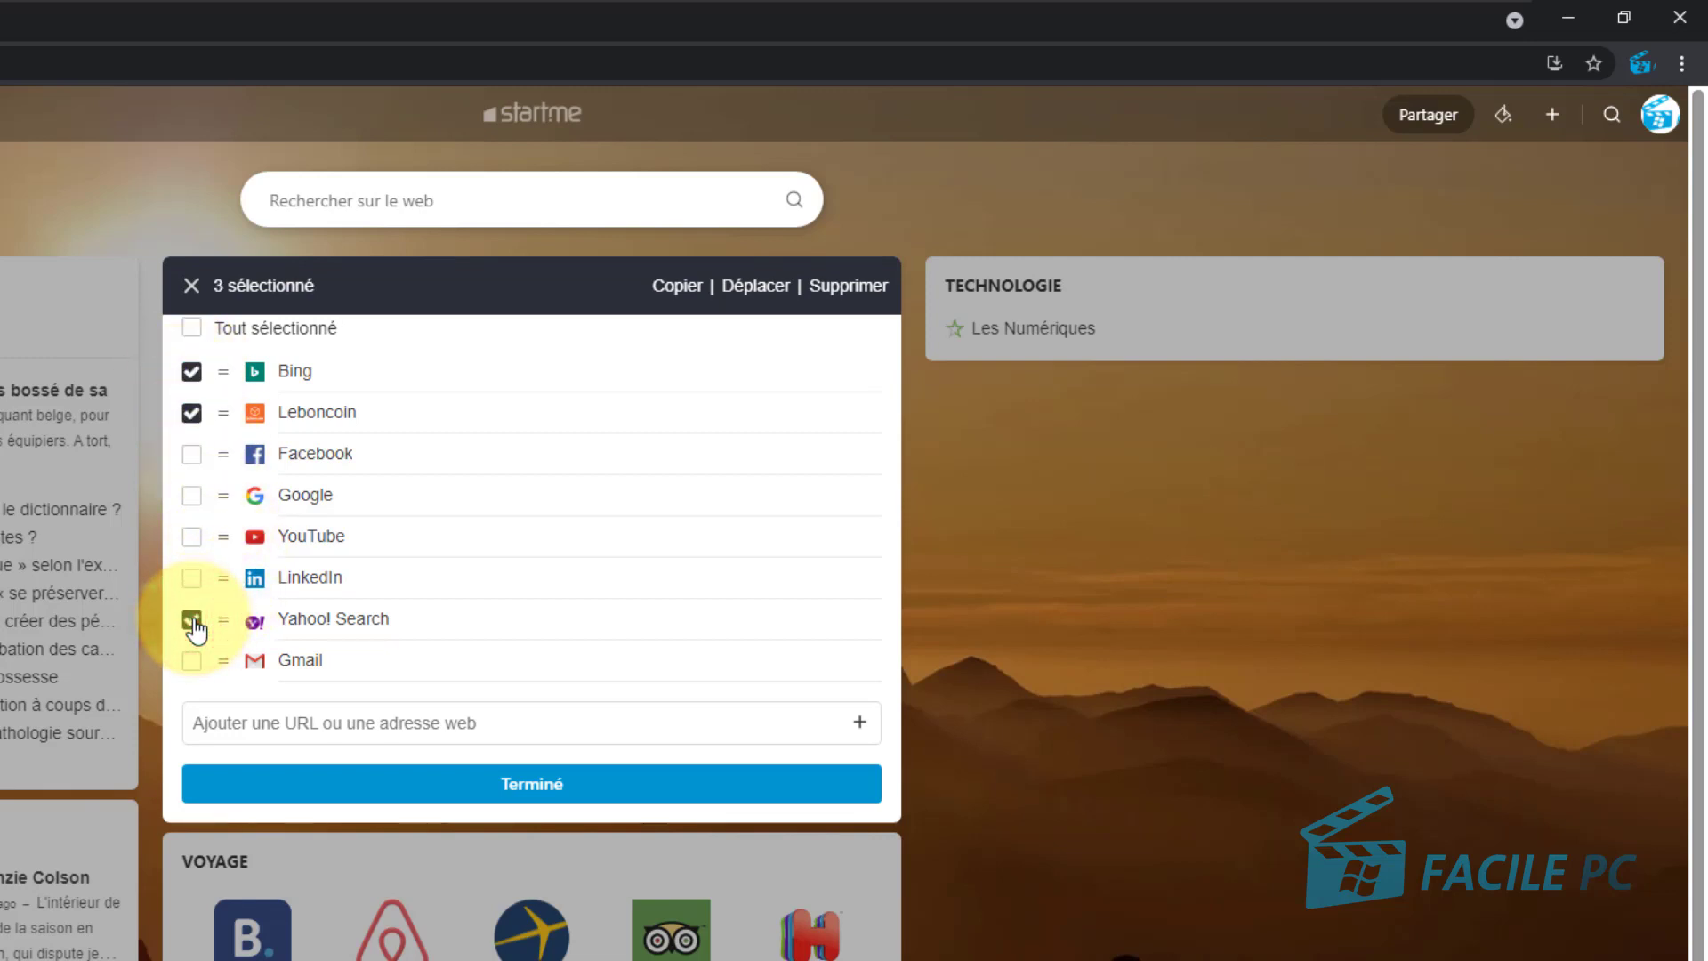
click(863, 286)
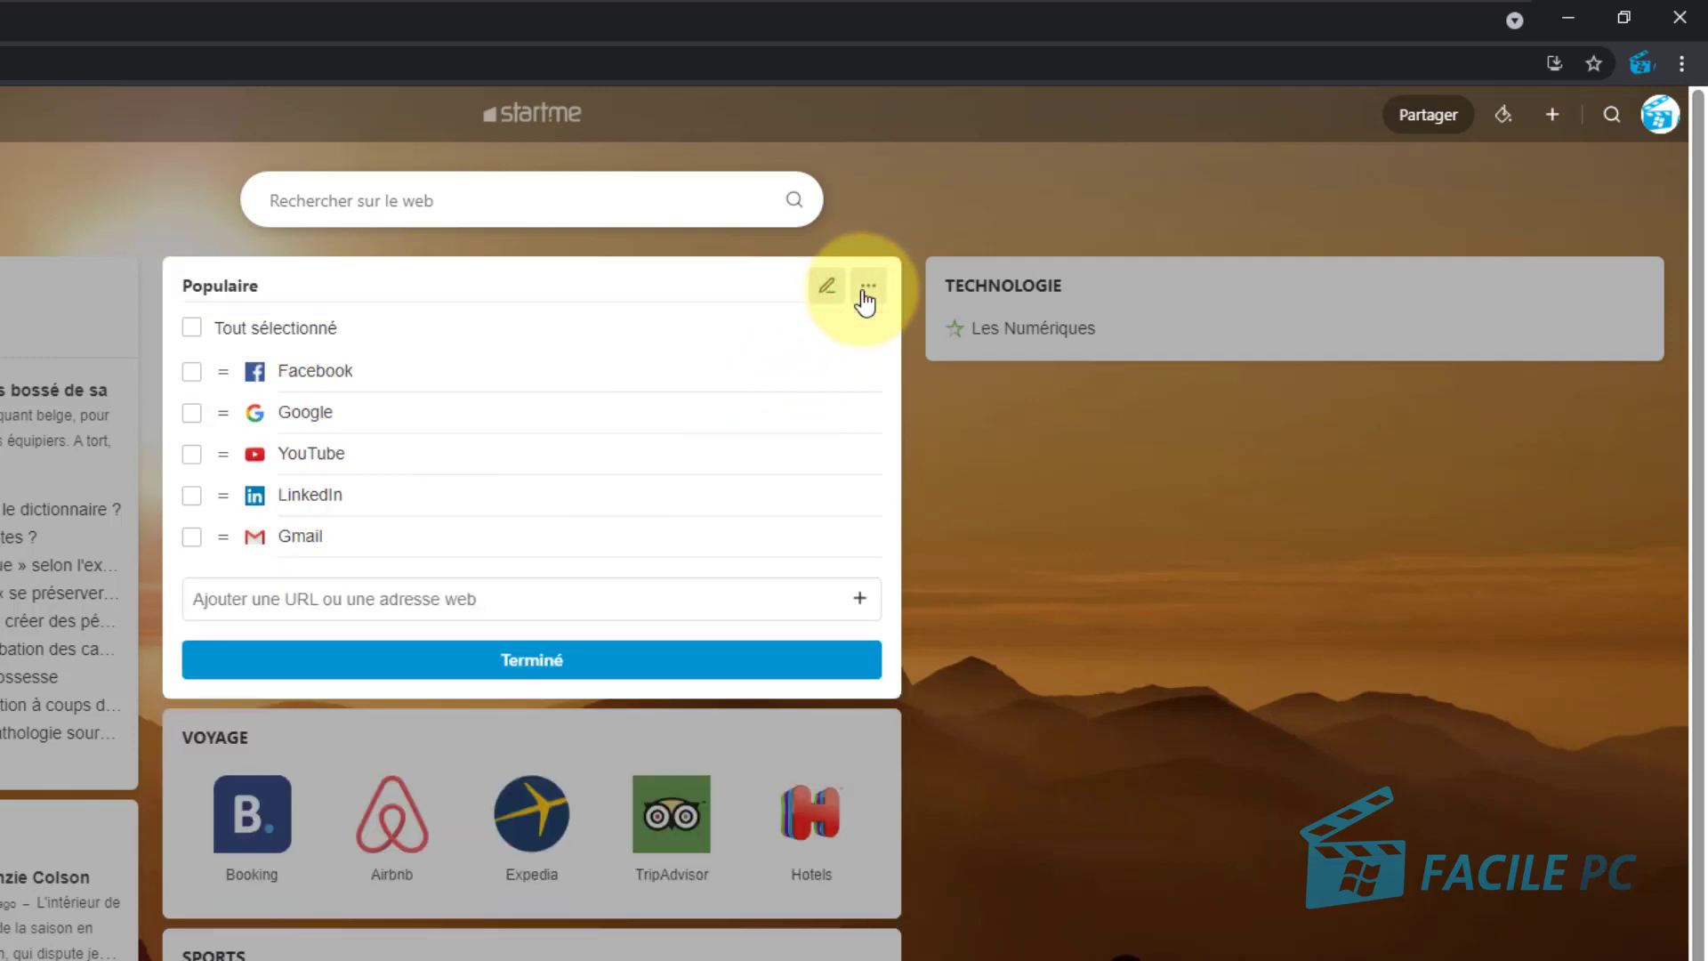
click(574, 665)
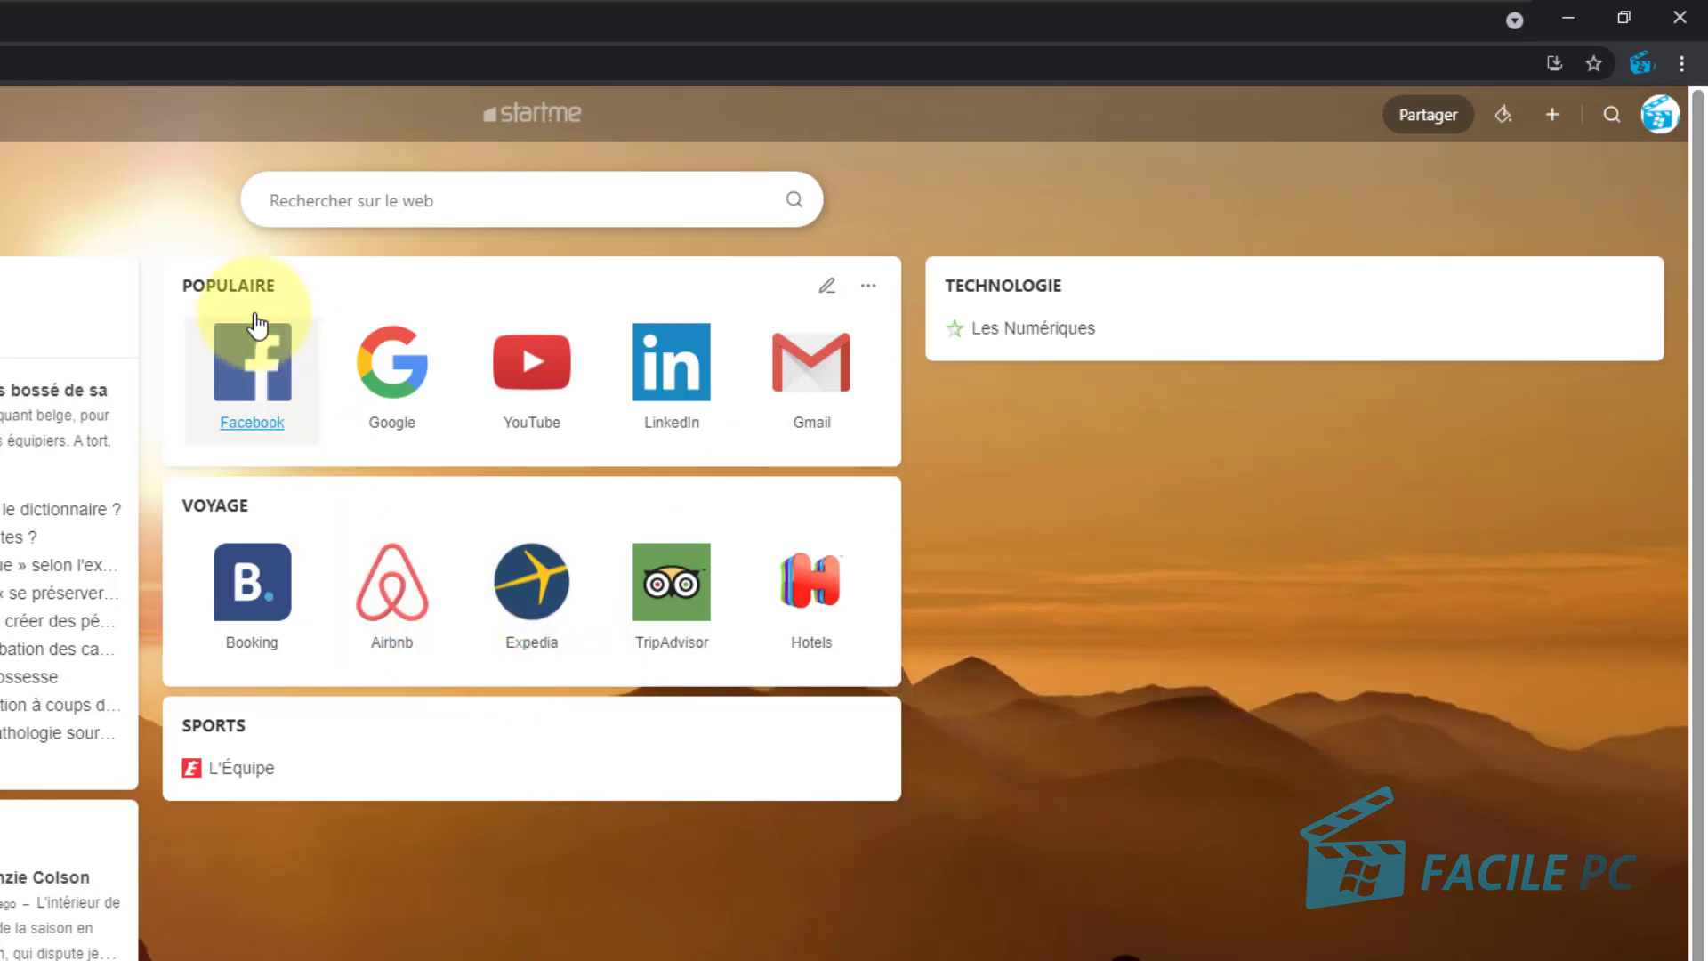
Rename the Populaire bookmarks widget "Mes services"
click(831, 286)
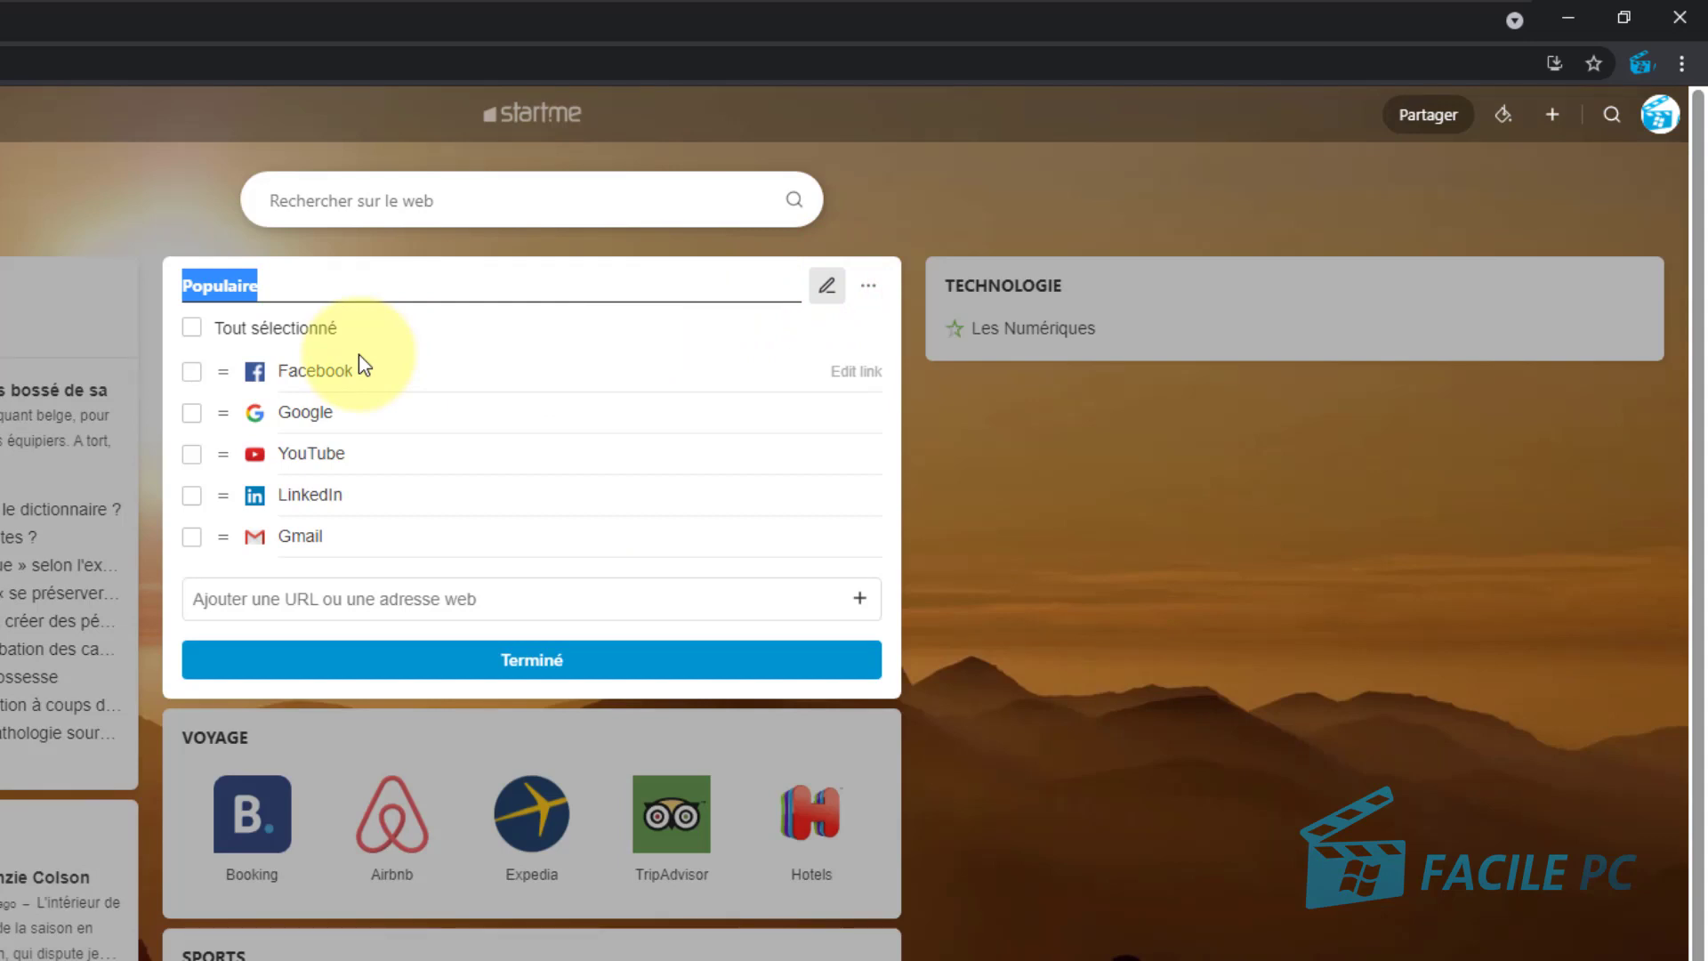
text(Mes ser)
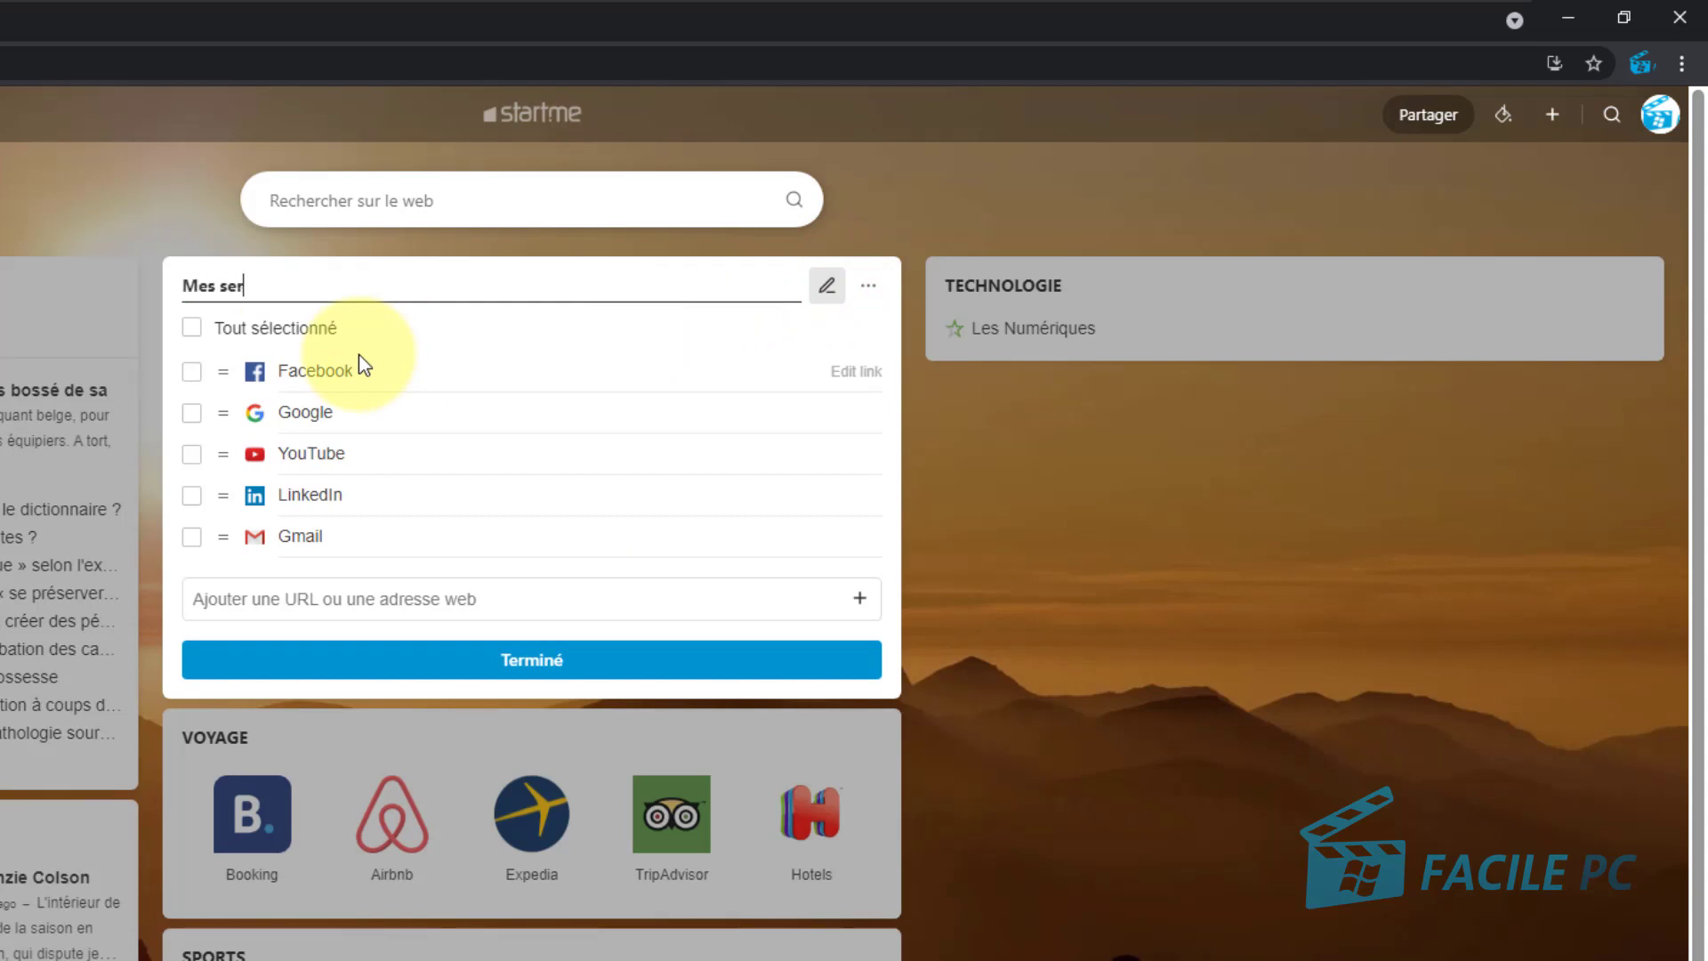
text(vices)
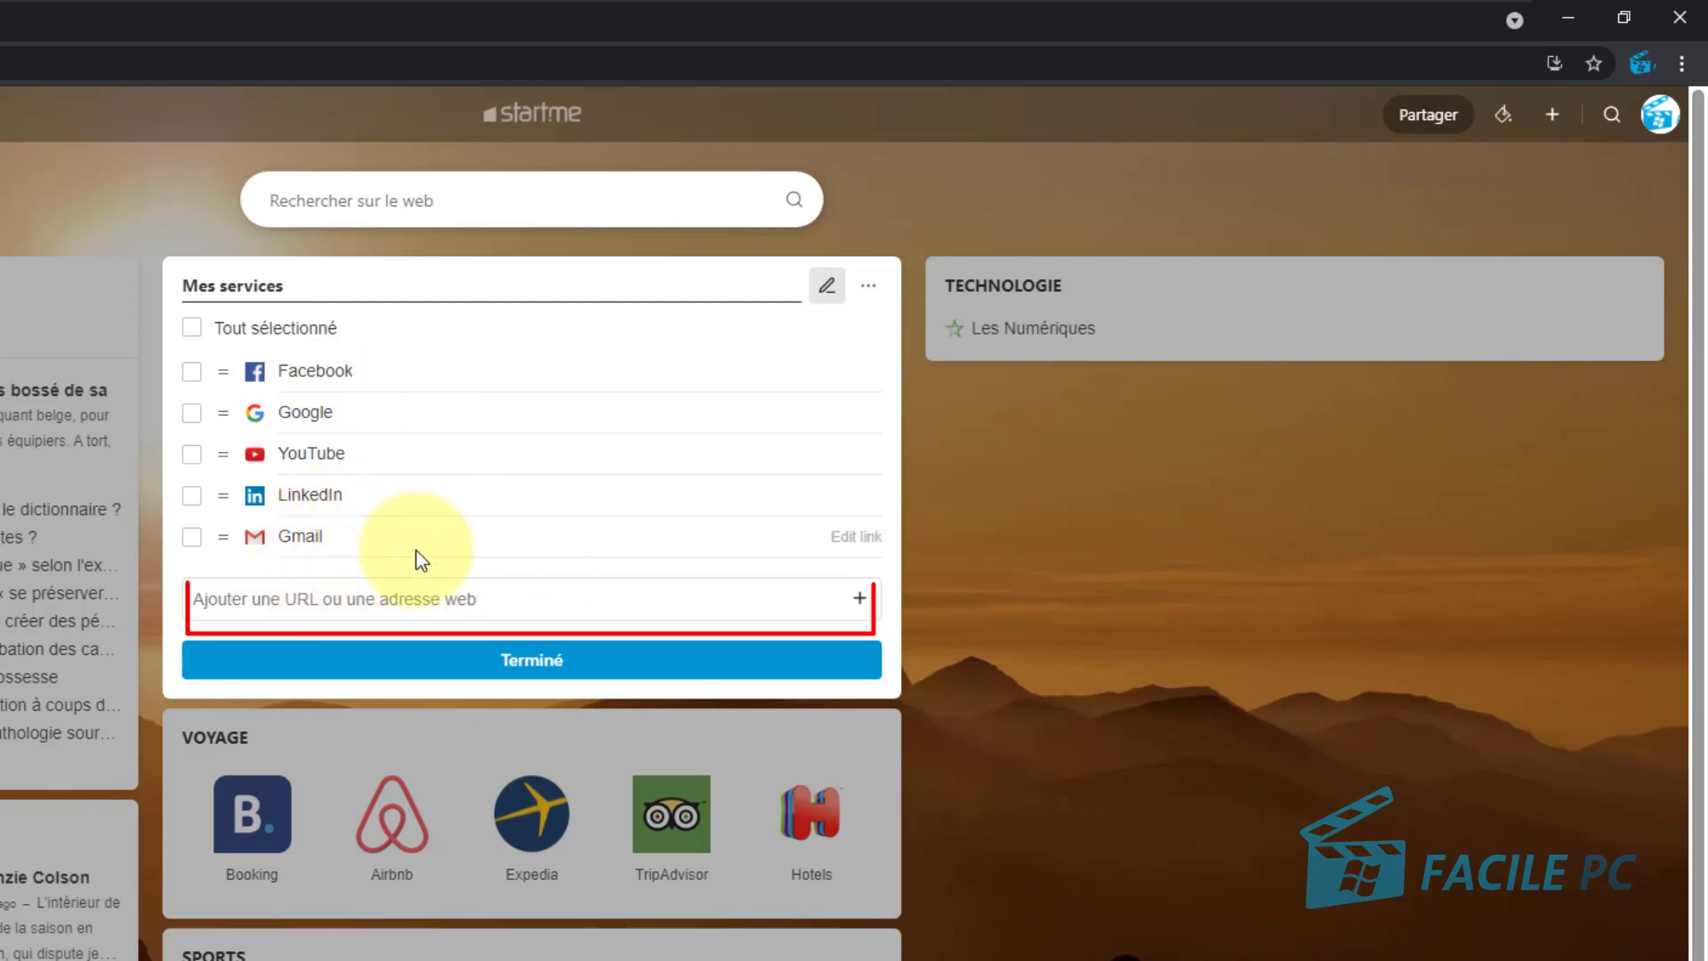
click(406, 599)
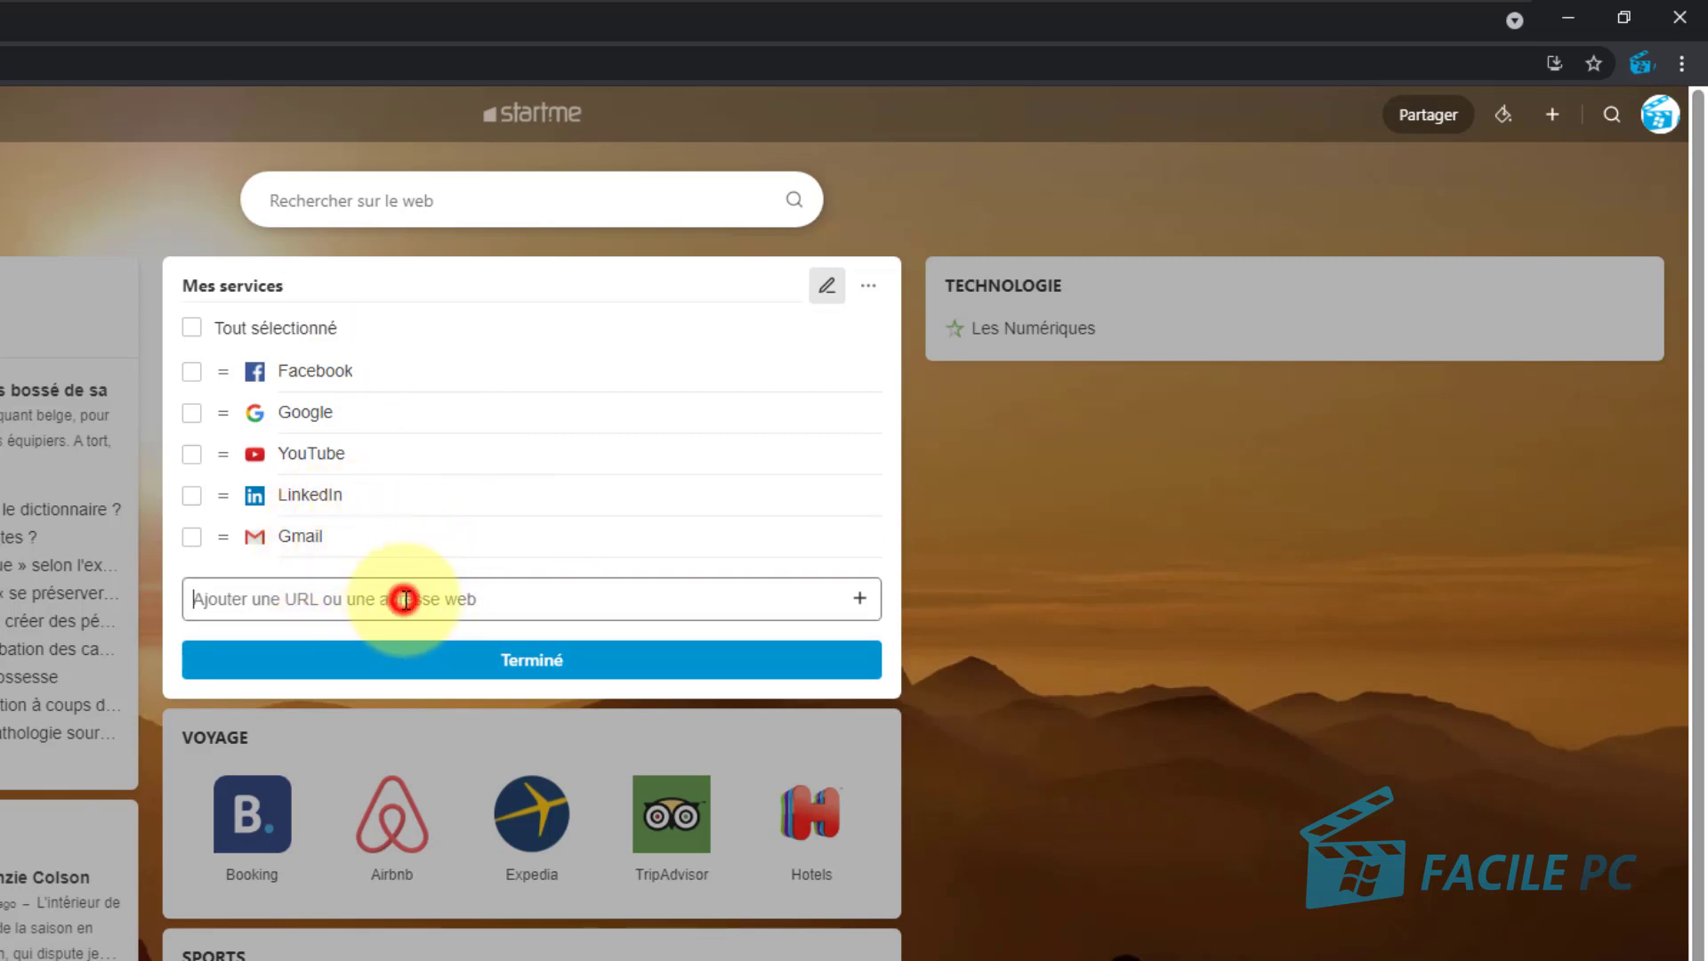
text(ht)
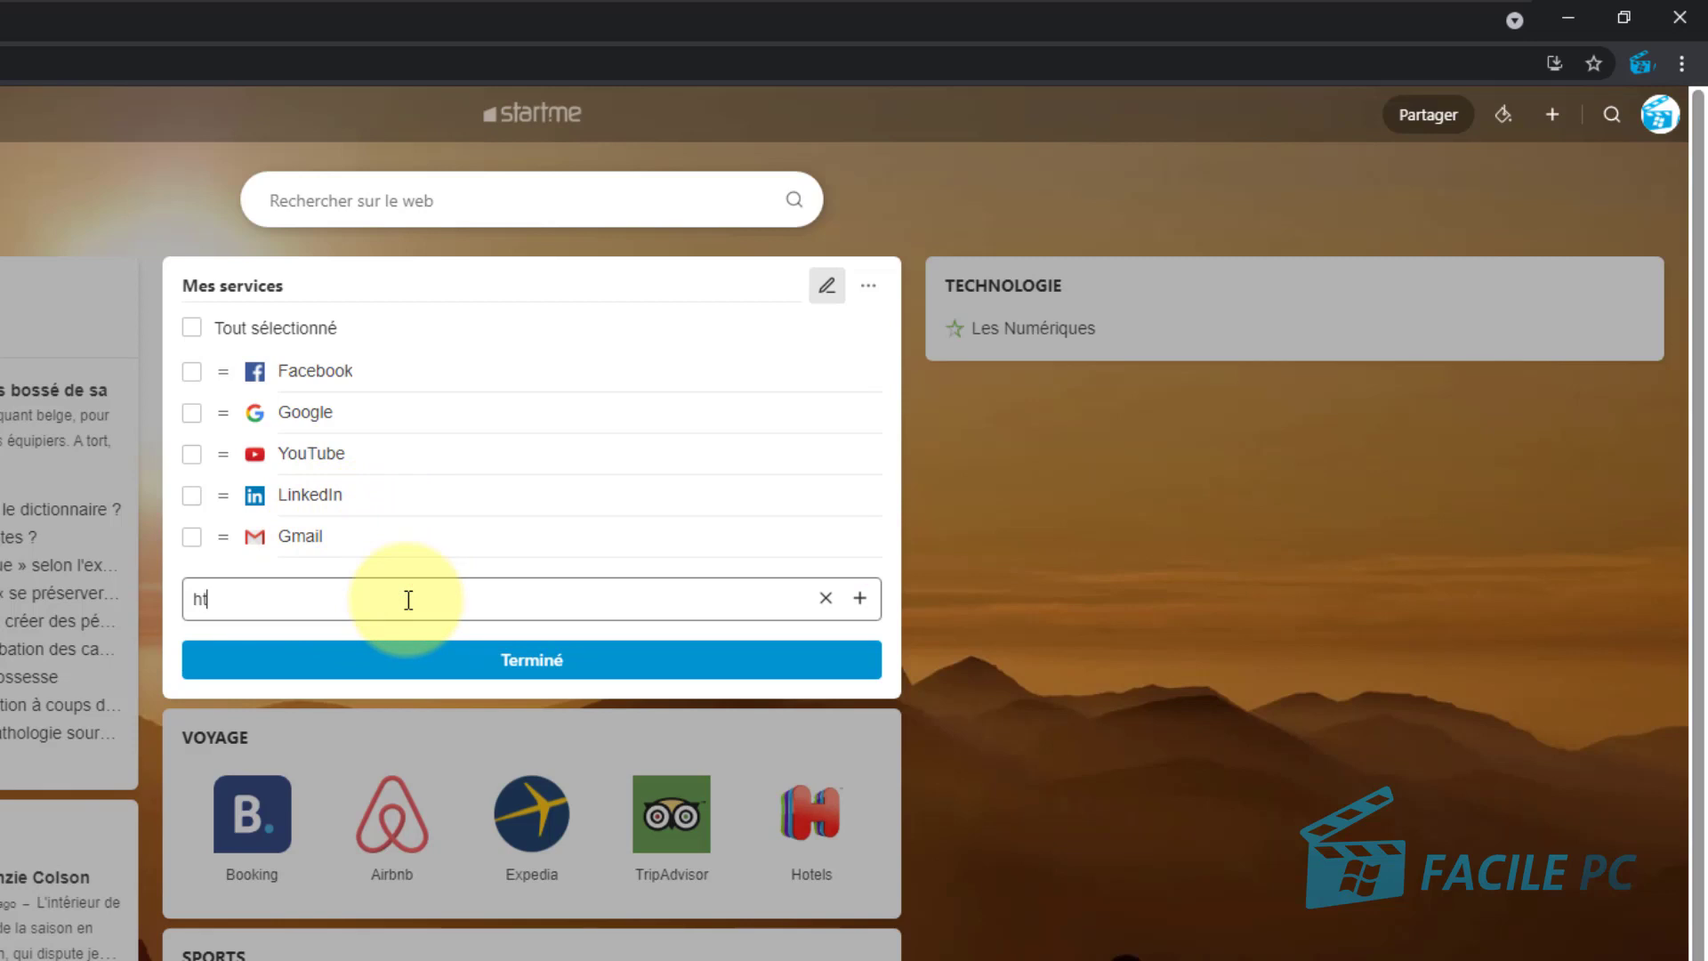
text(tps:)
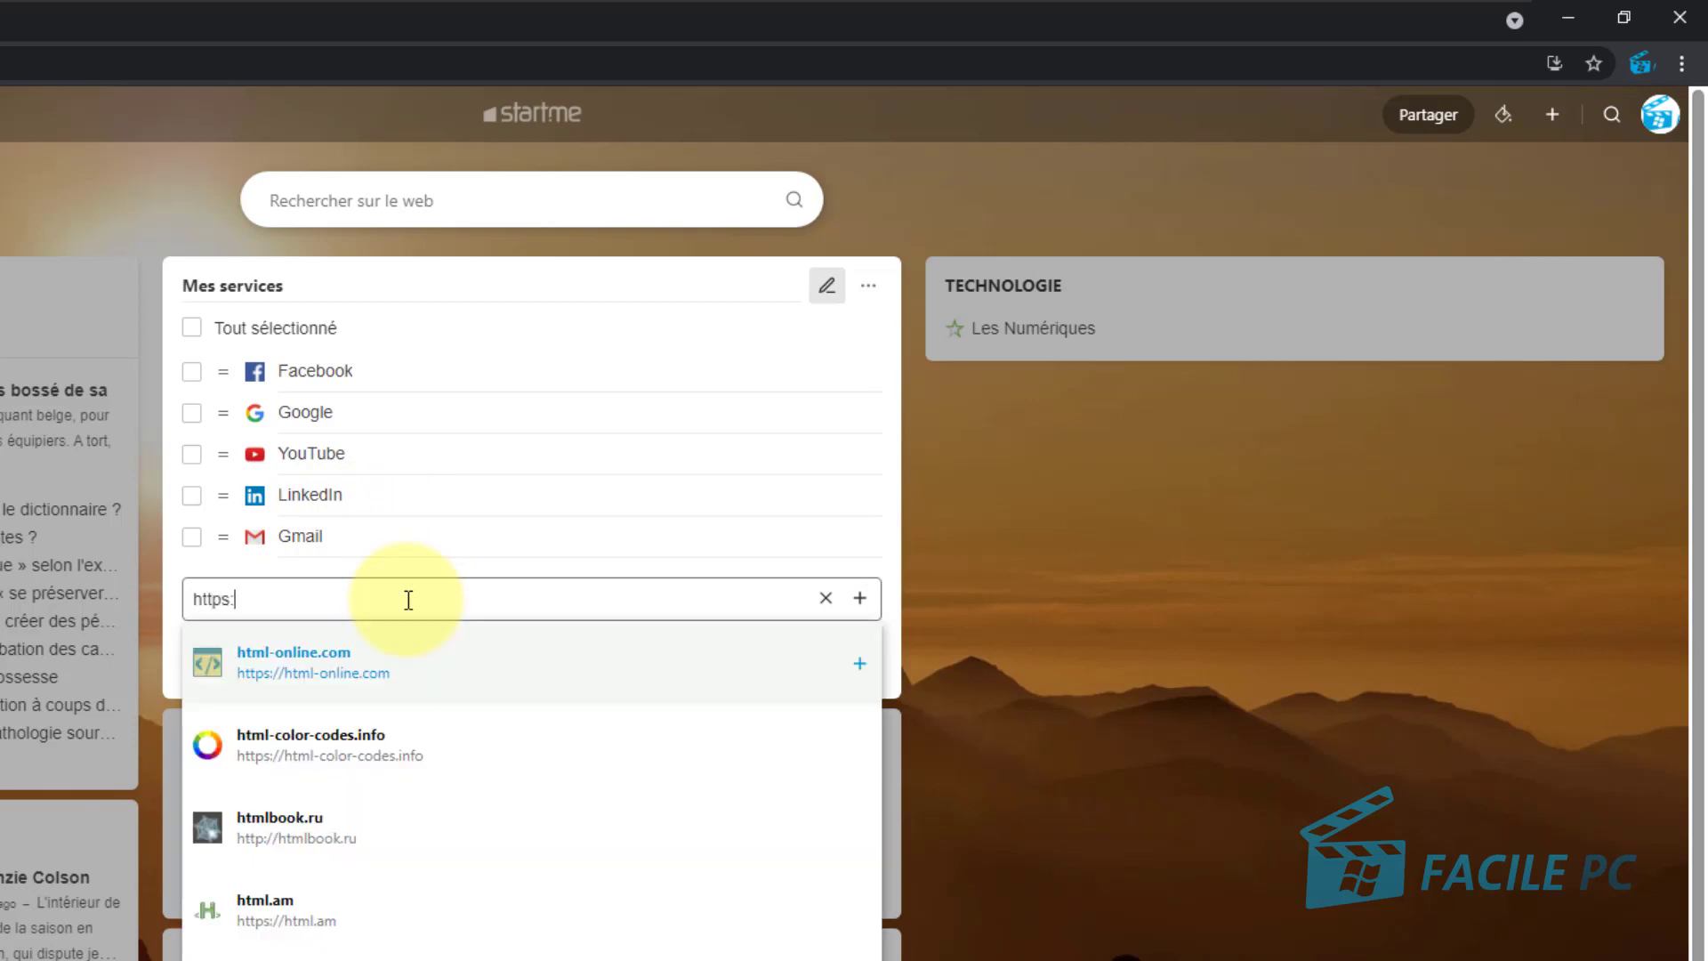
text(////ww)
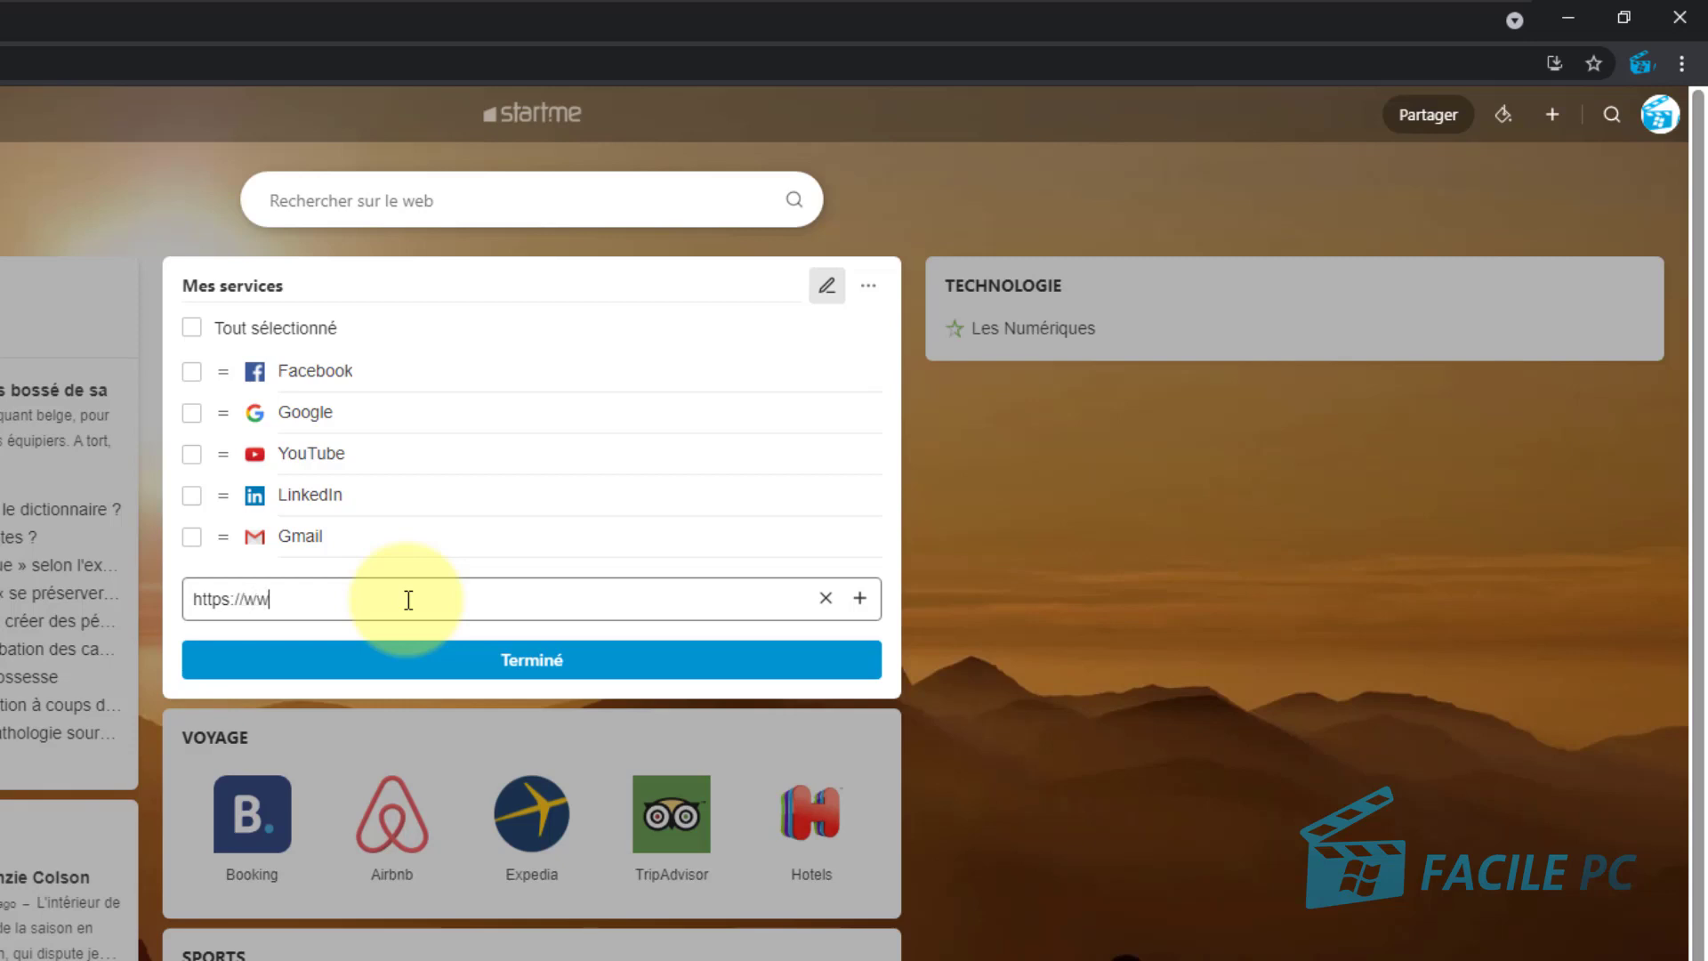
text(.facilepc.fr)
key(Return)
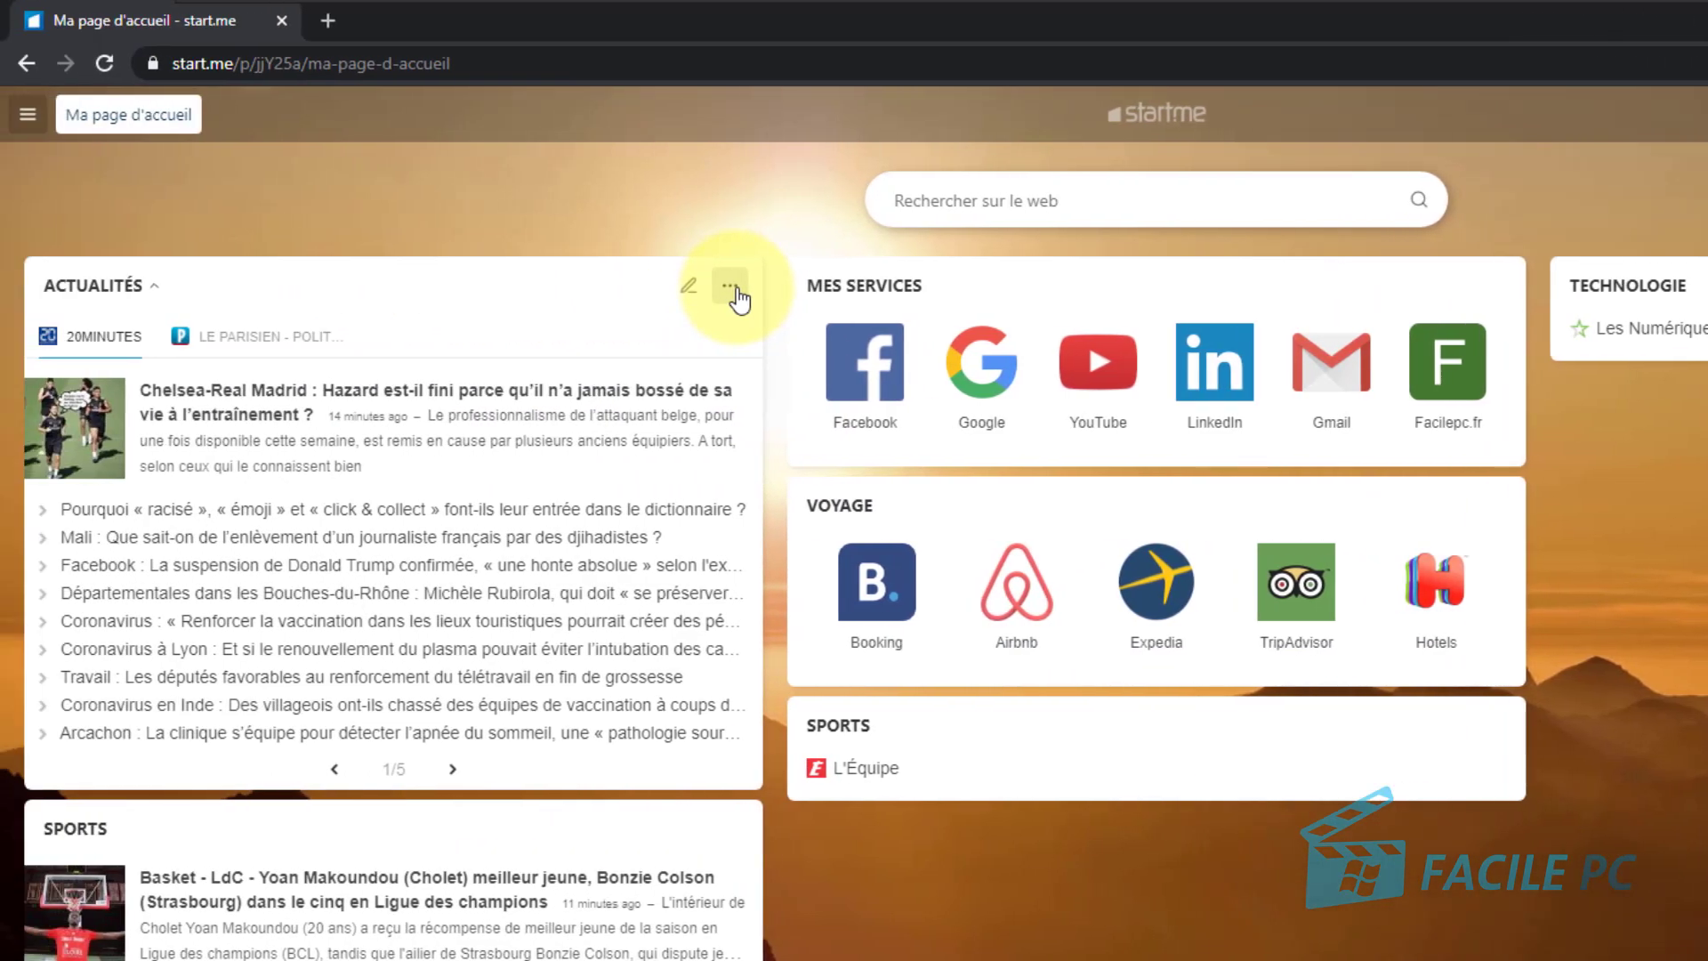
Give the Actualités news widget a pale pink background and set its transparency to 29%
click(732, 288)
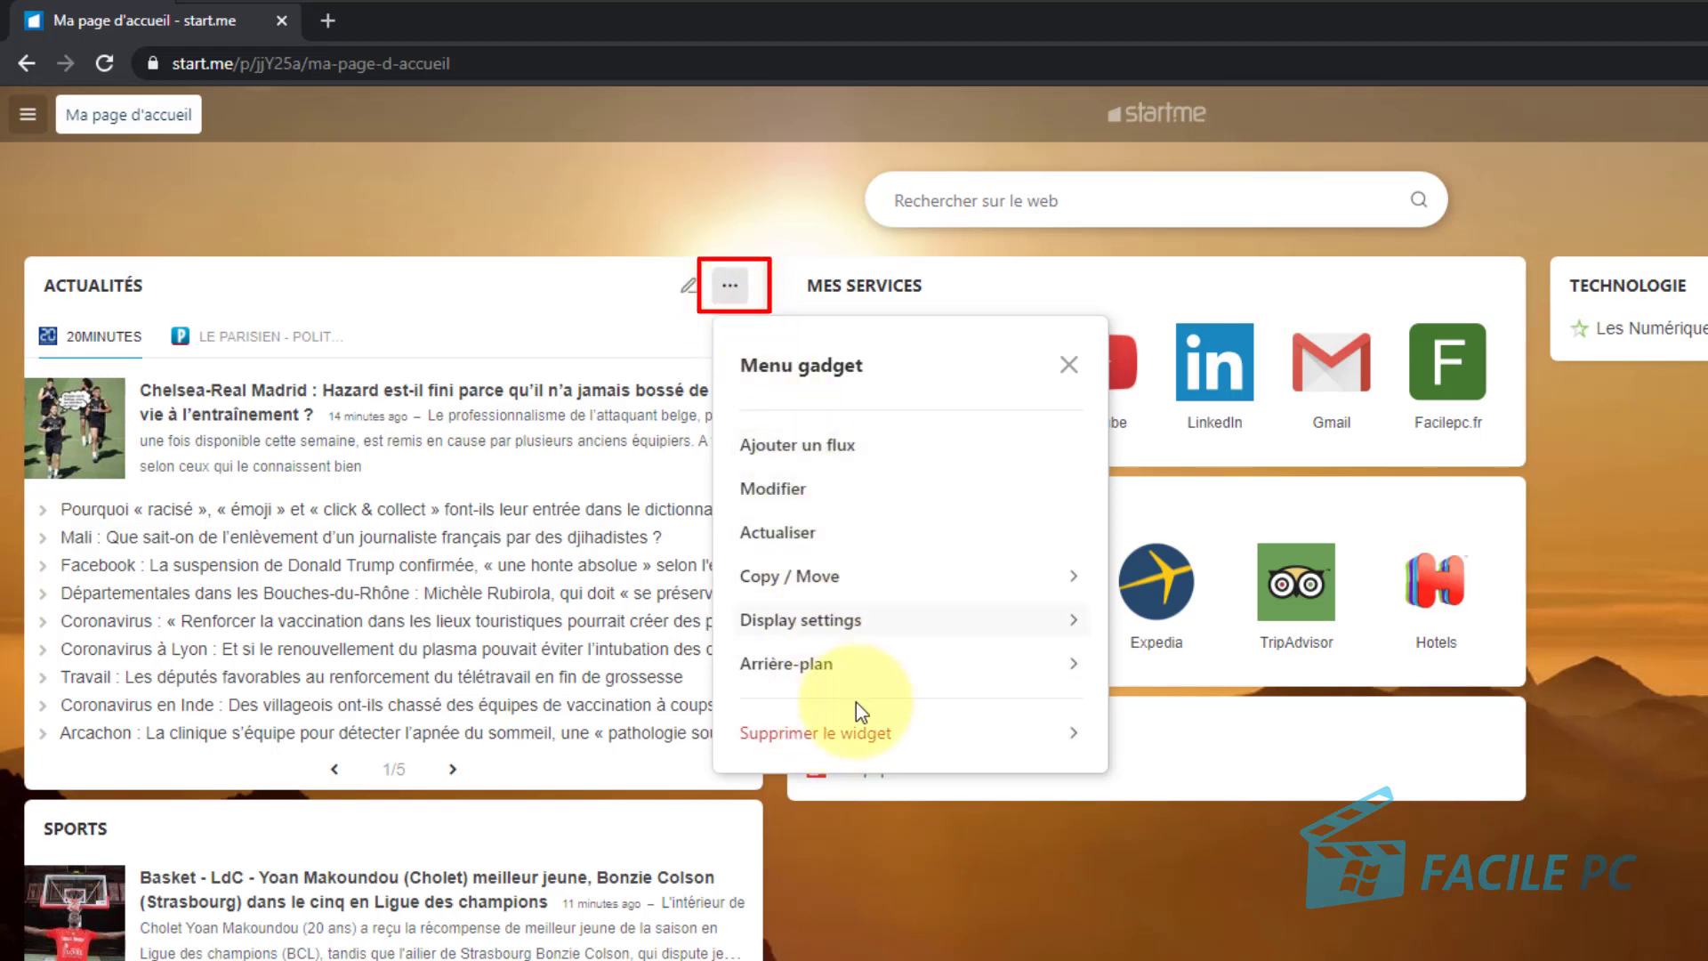
click(858, 666)
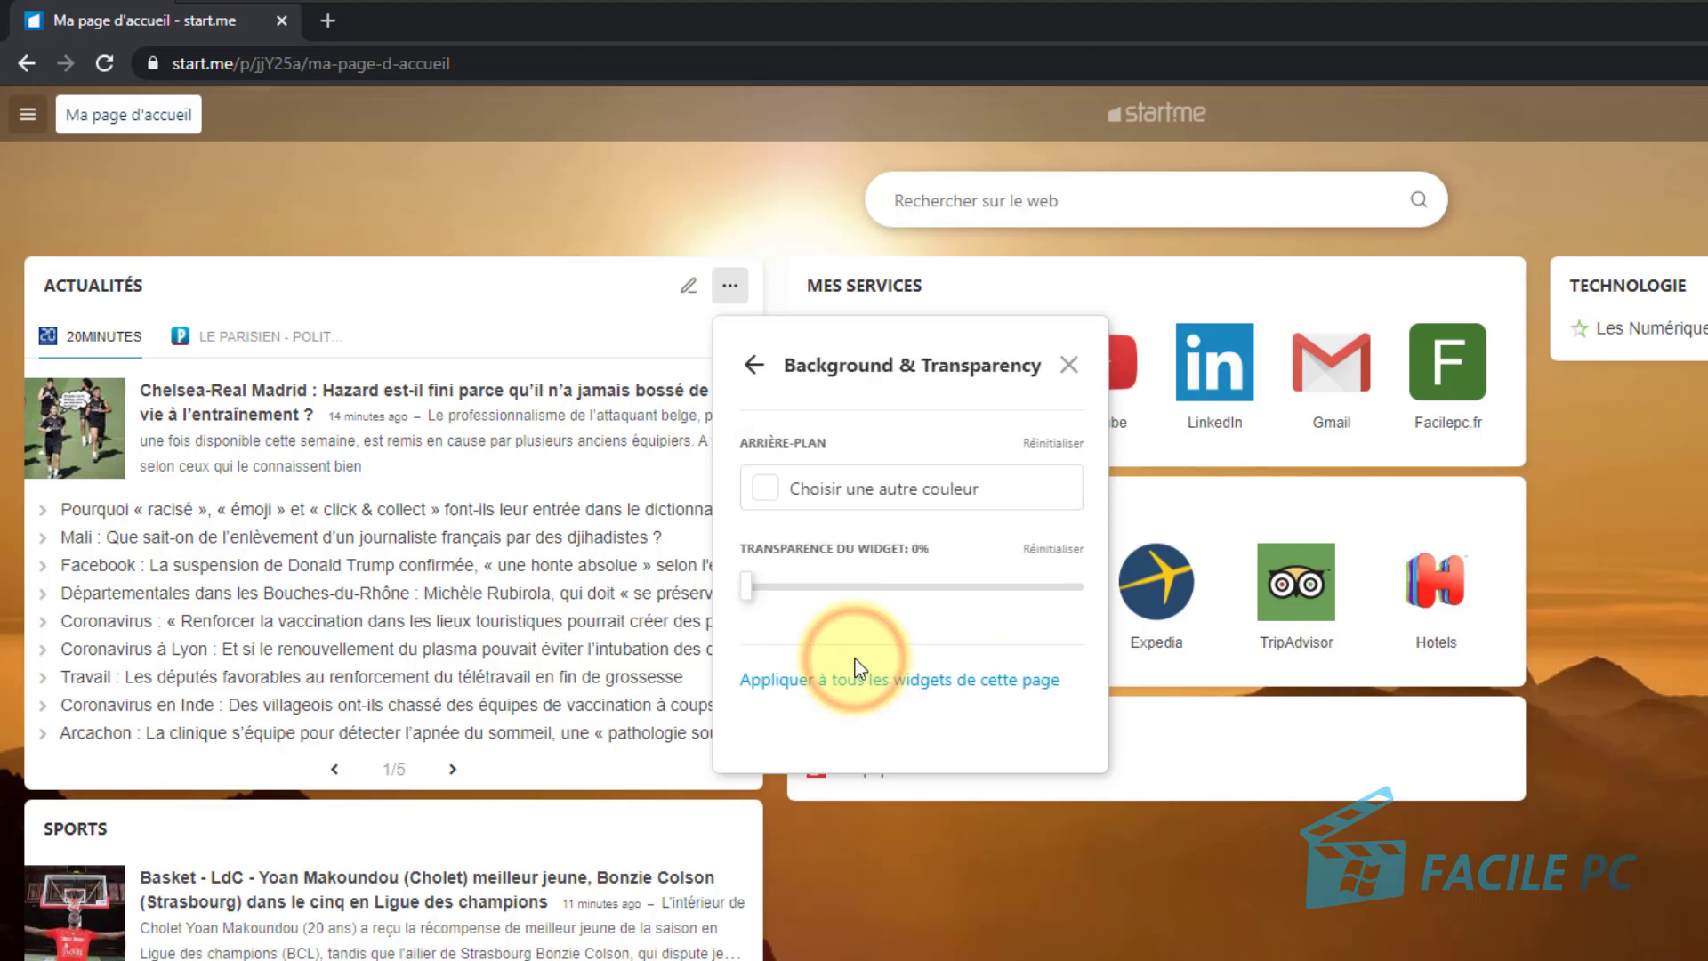
click(795, 487)
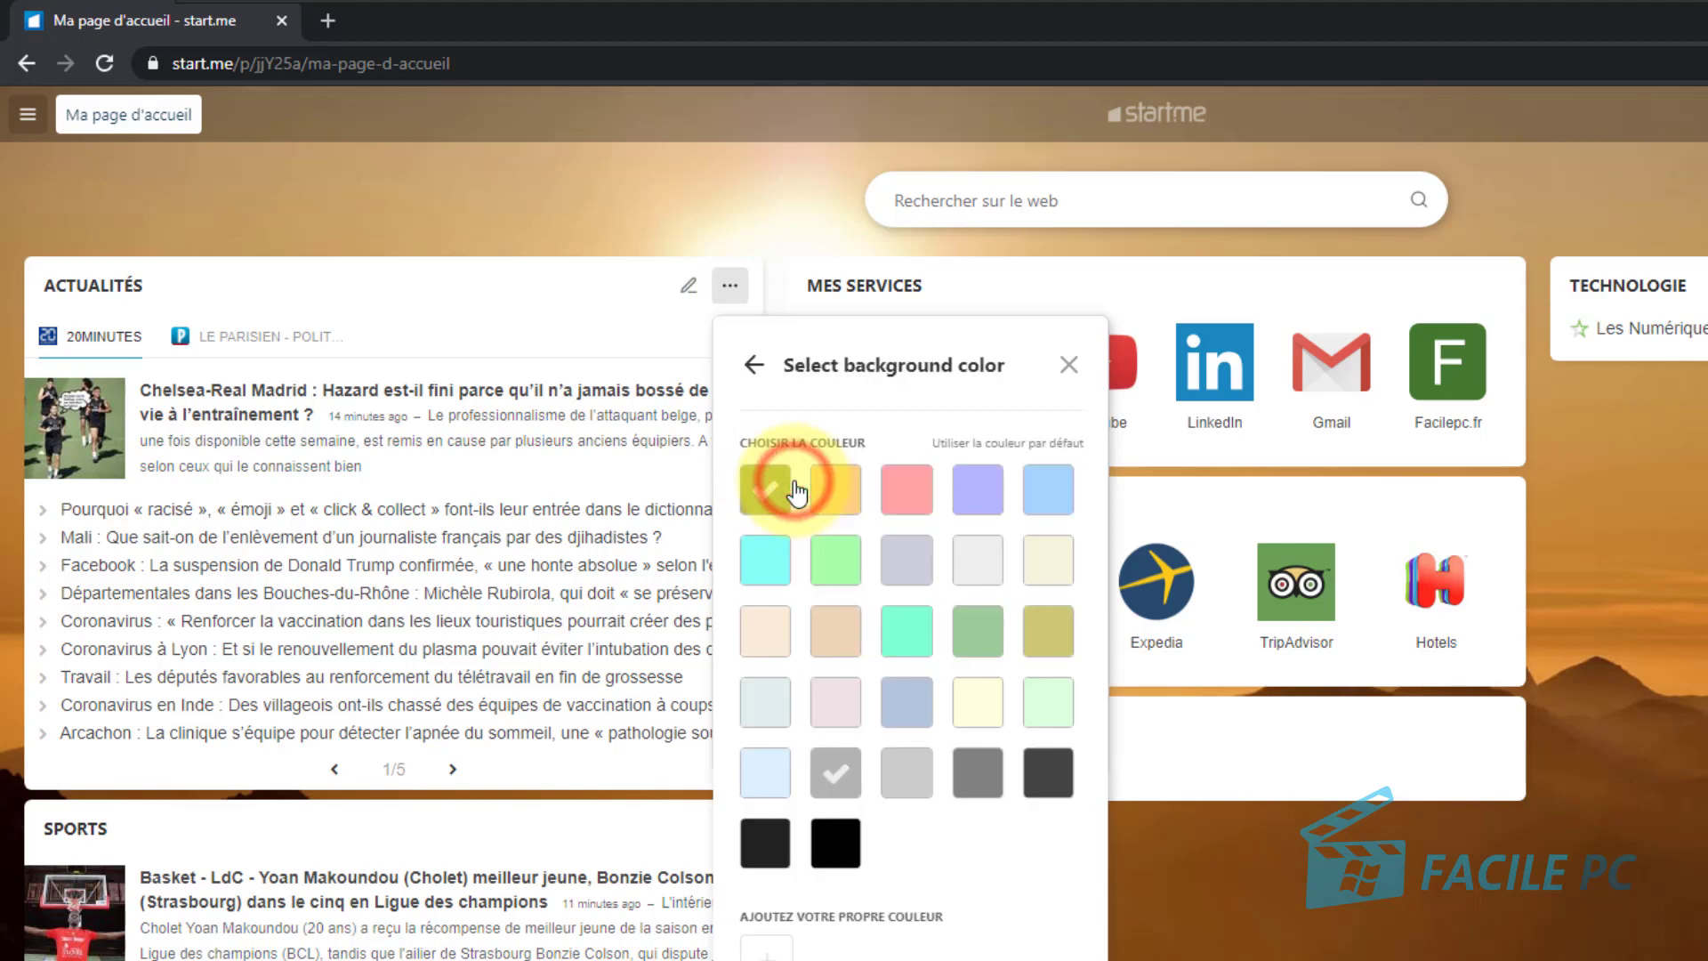
click(849, 708)
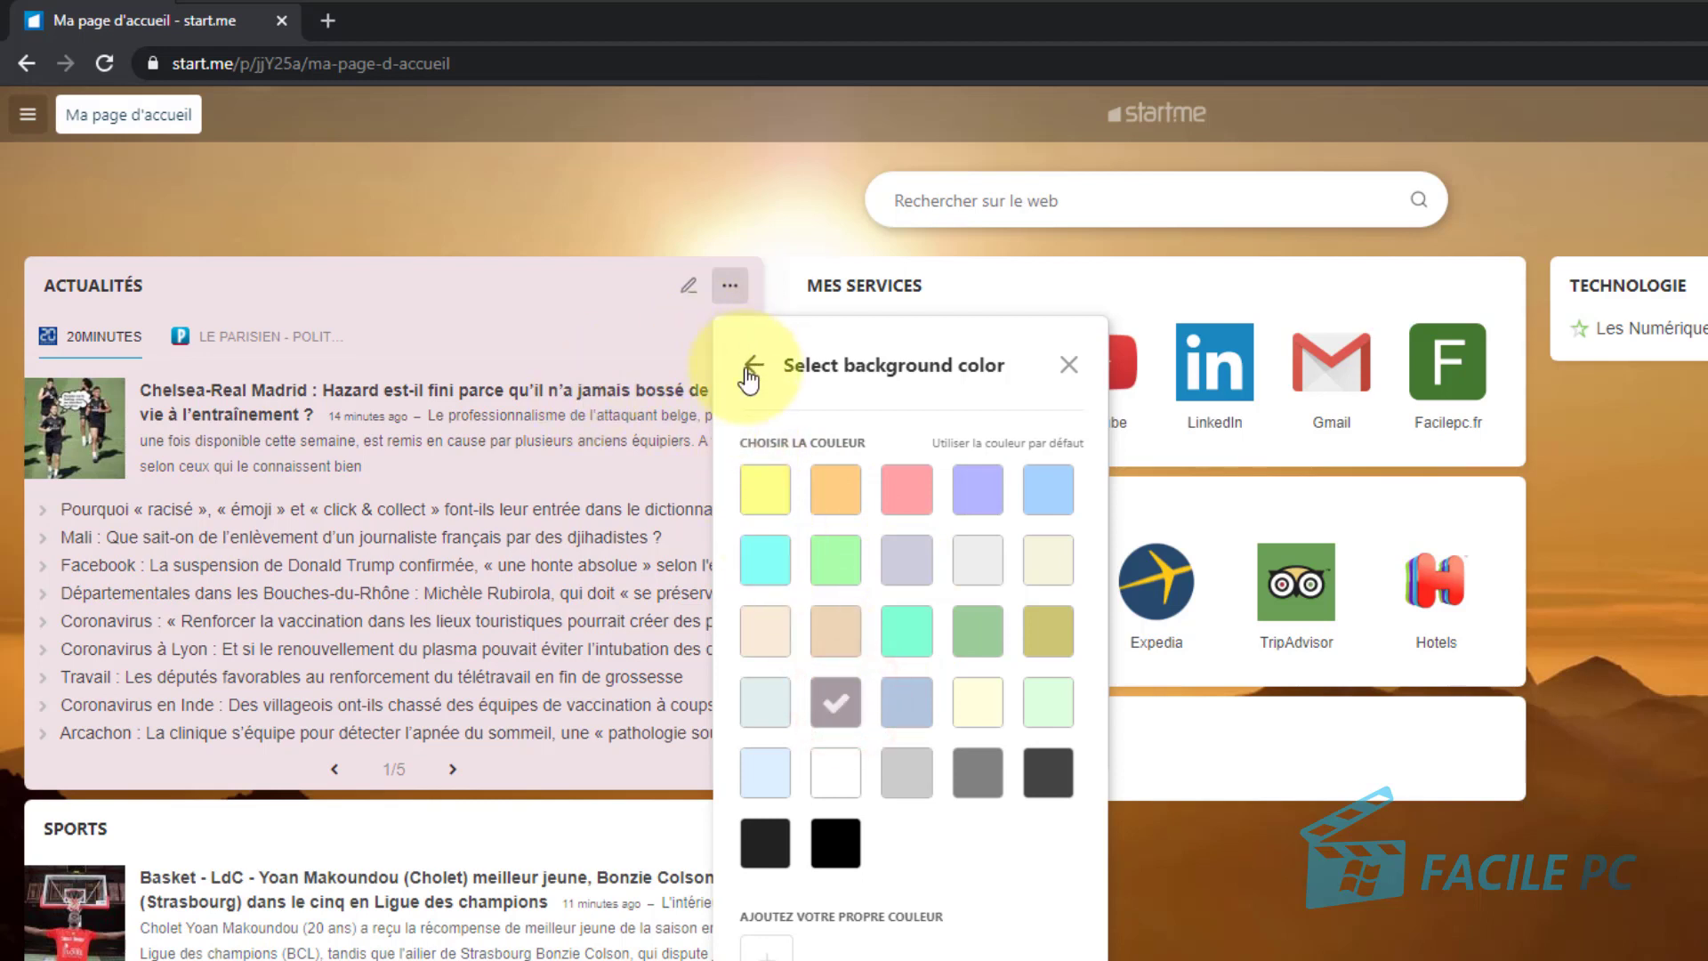
click(751, 372)
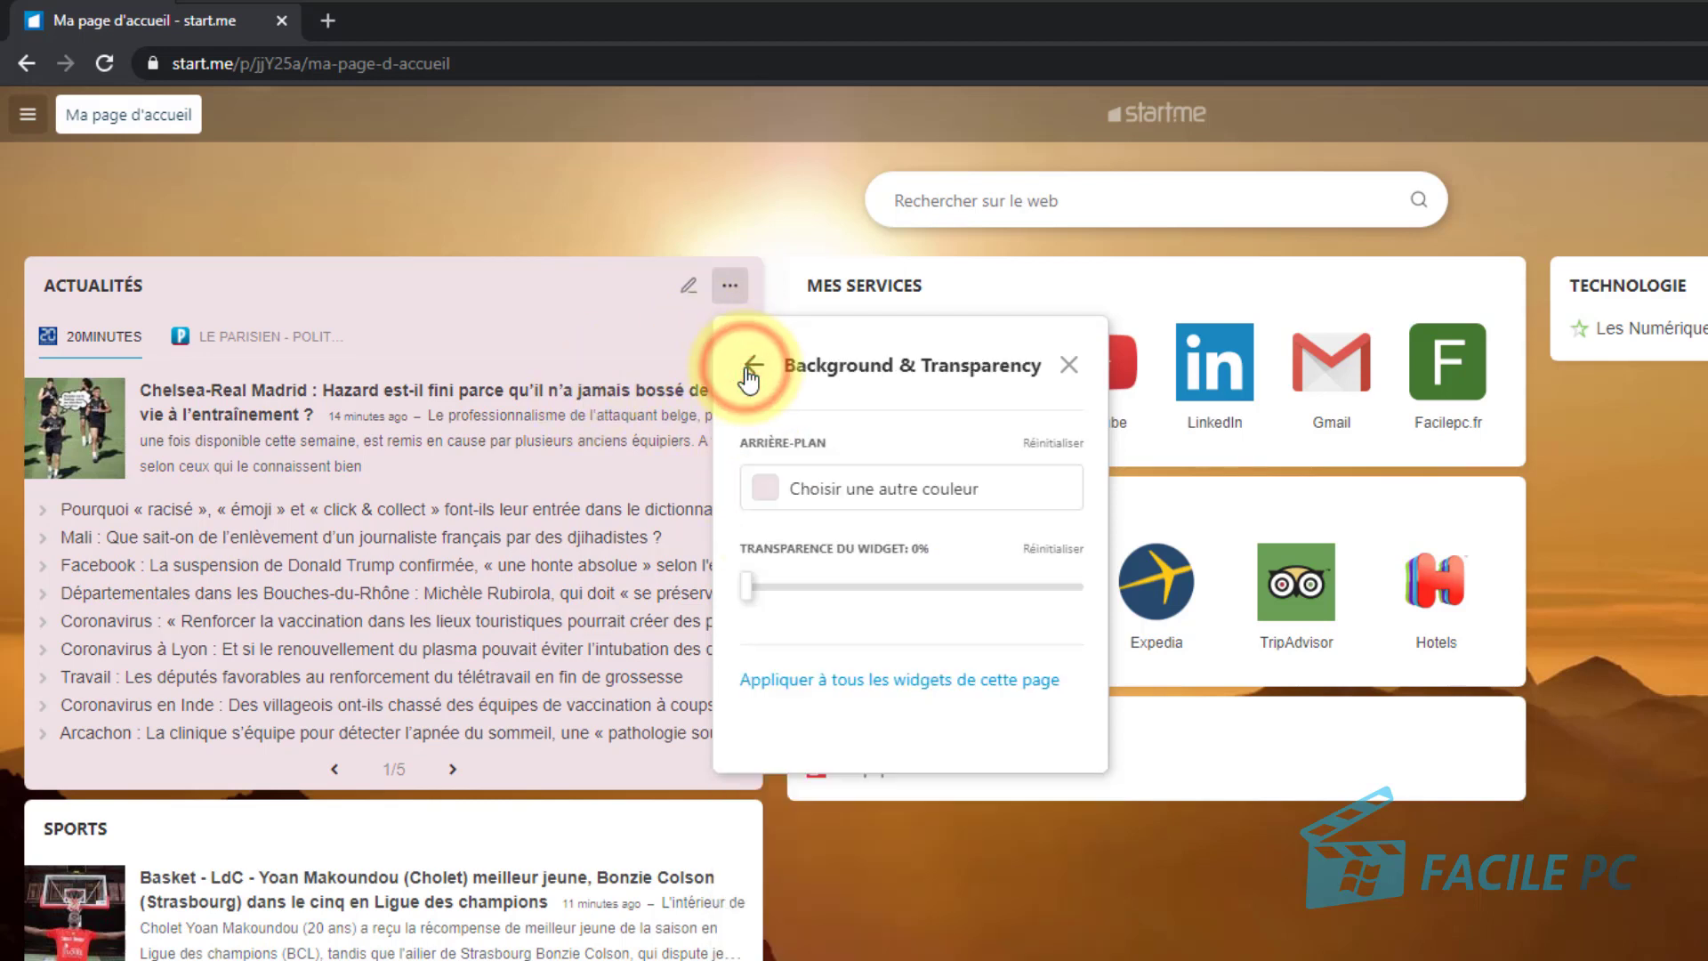
drag(748, 589, 844, 614)
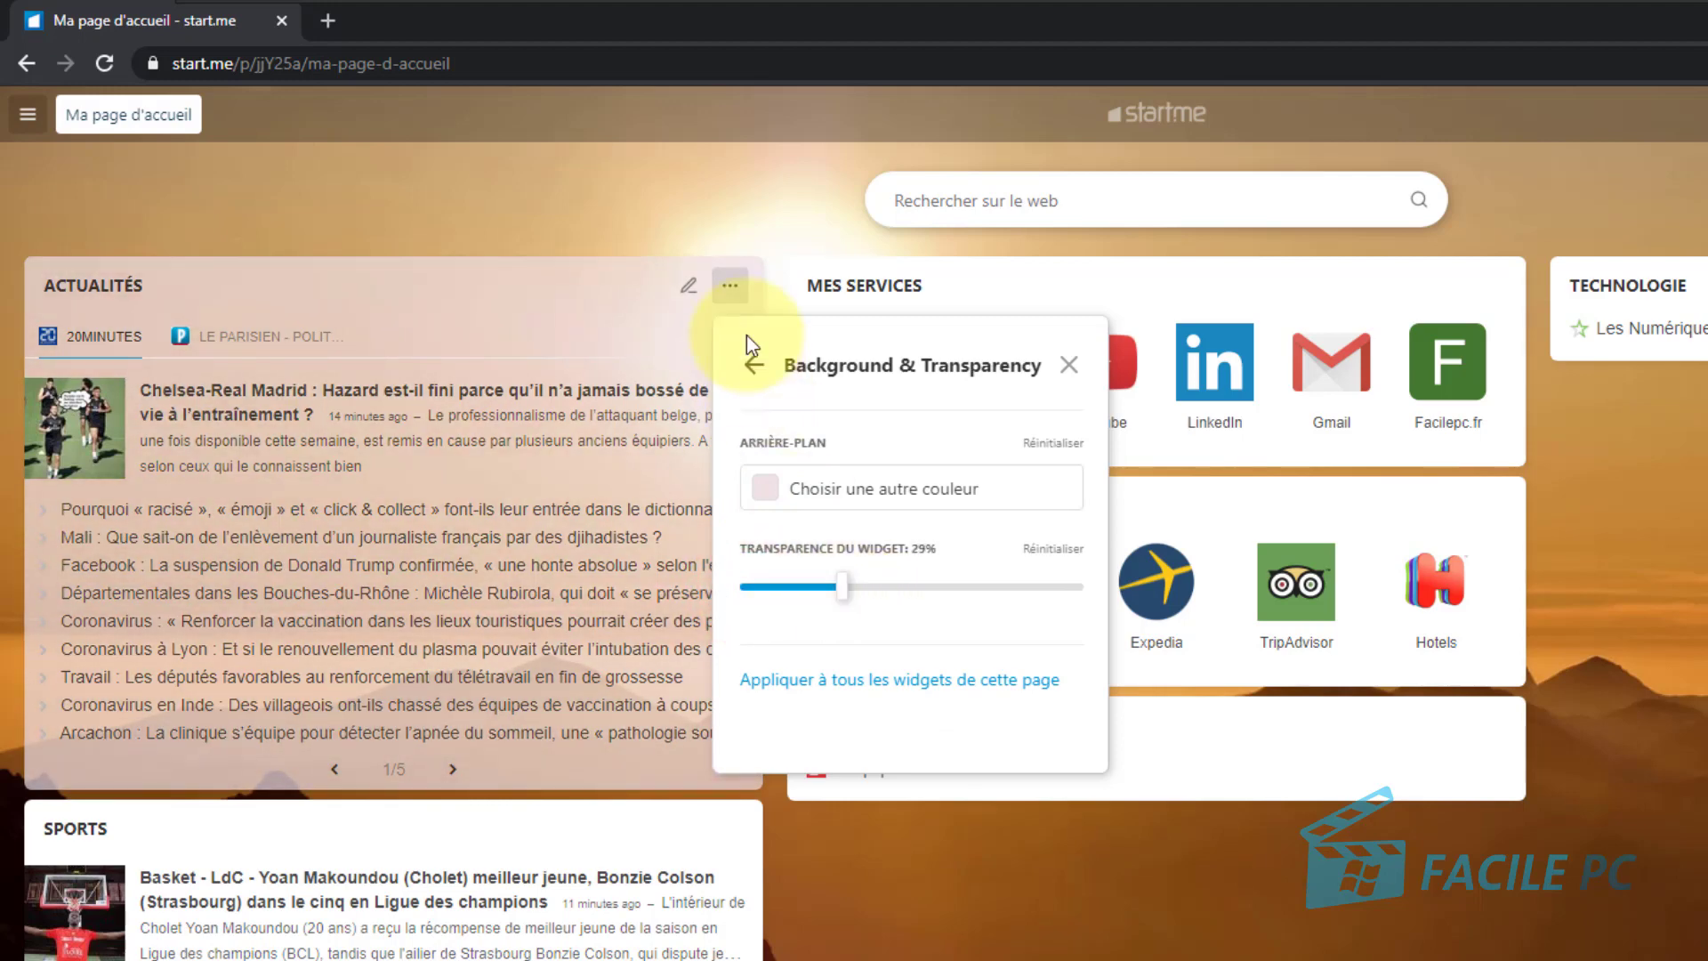
click(754, 367)
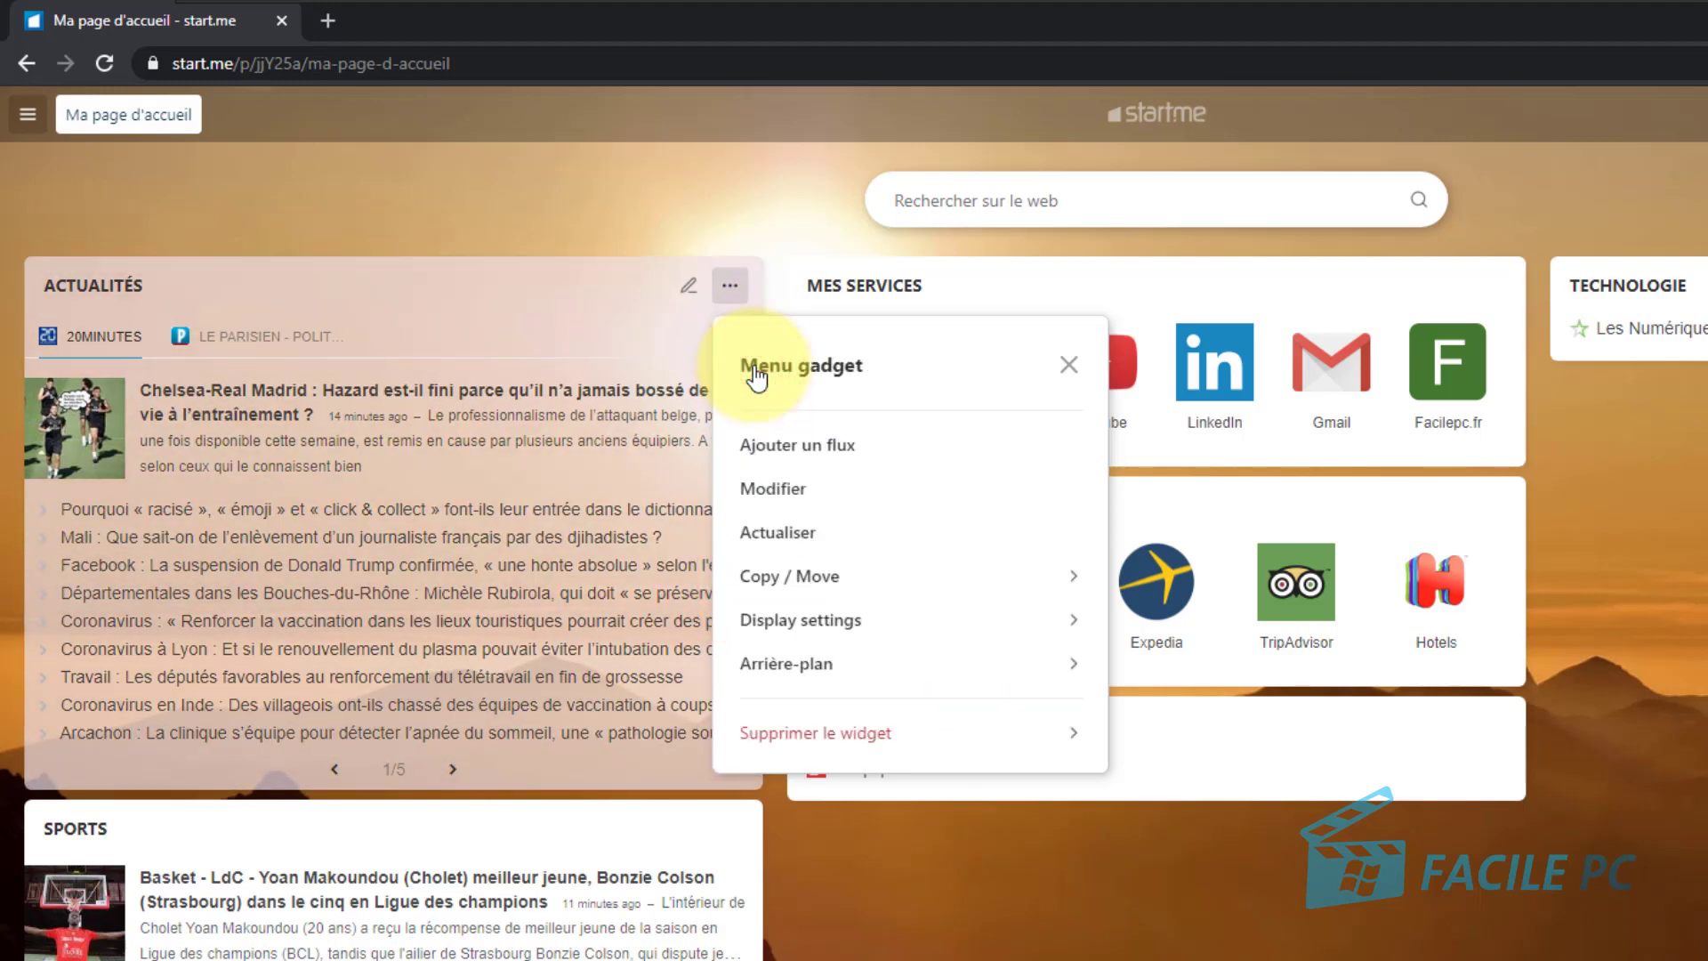
Remove the Le Parisien - Politique feed from the Actualités news widget and finish editing it
click(789, 492)
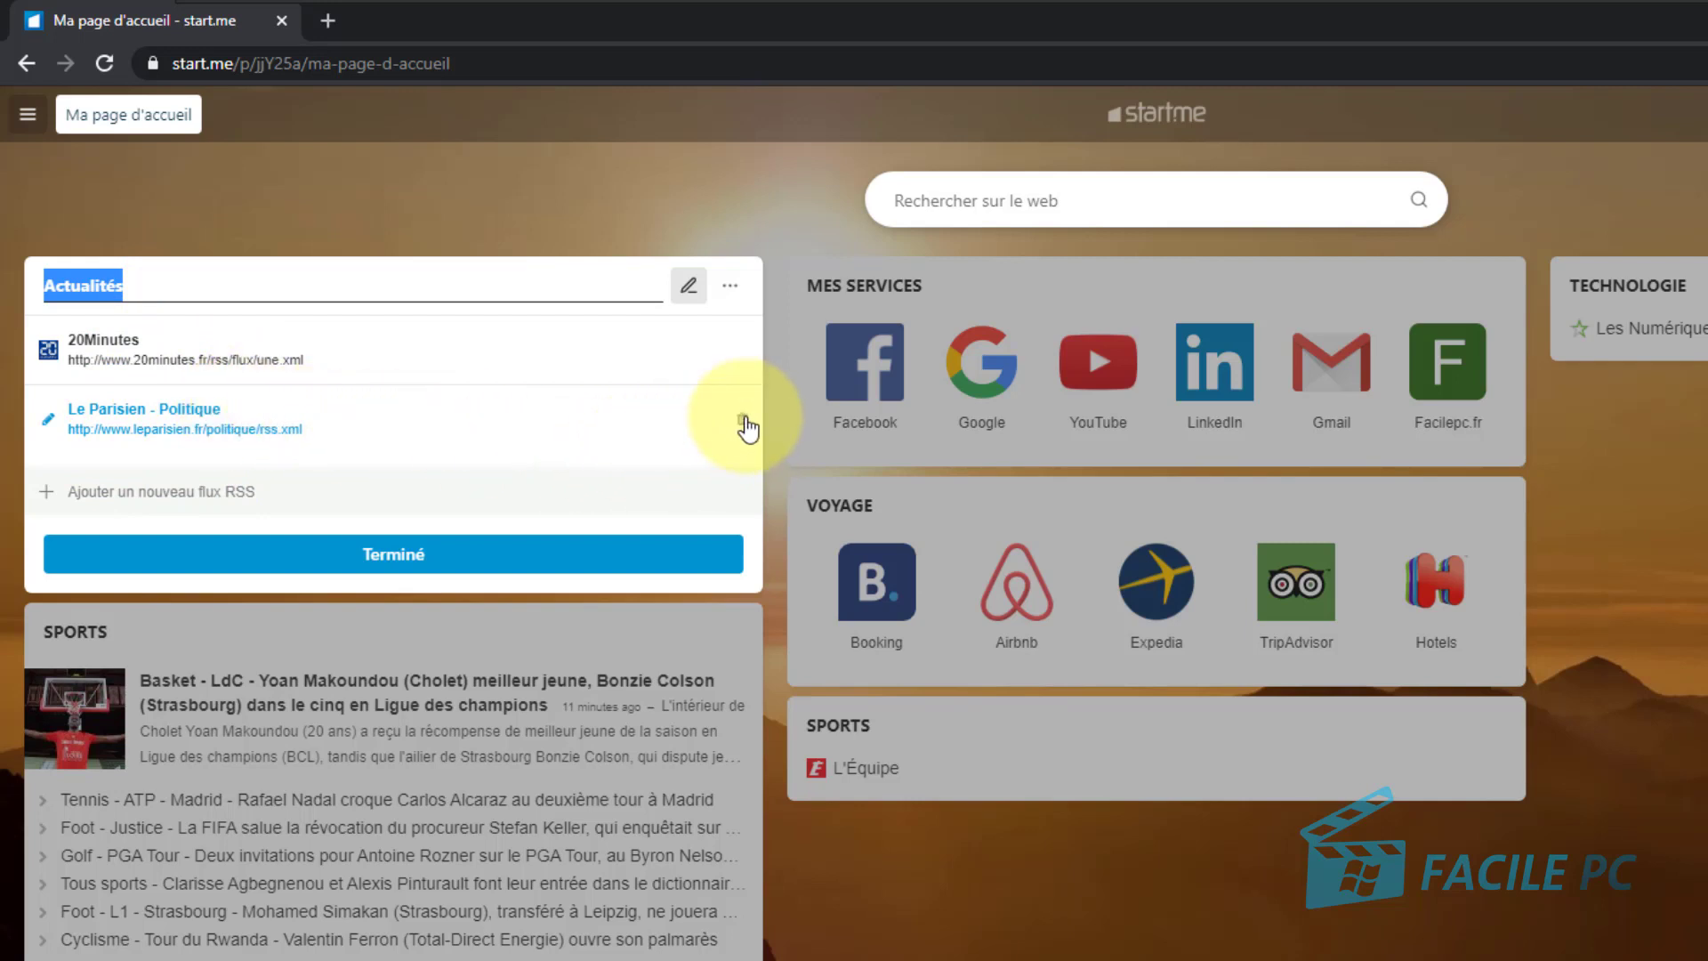
click(743, 420)
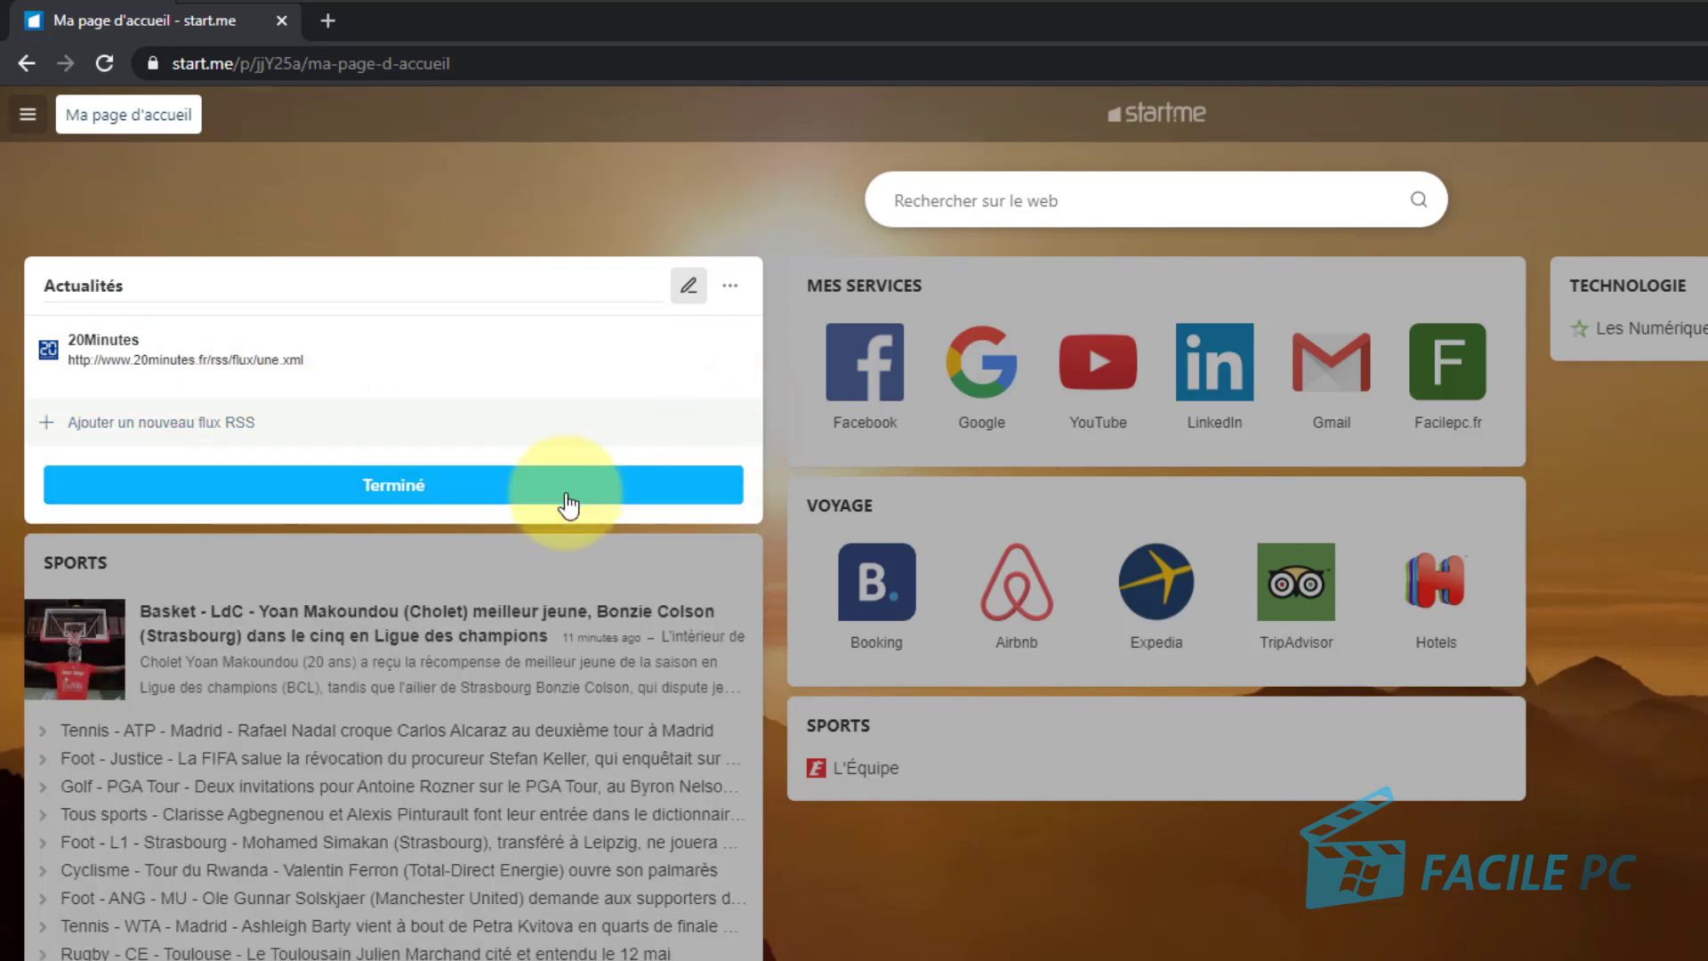
click(566, 504)
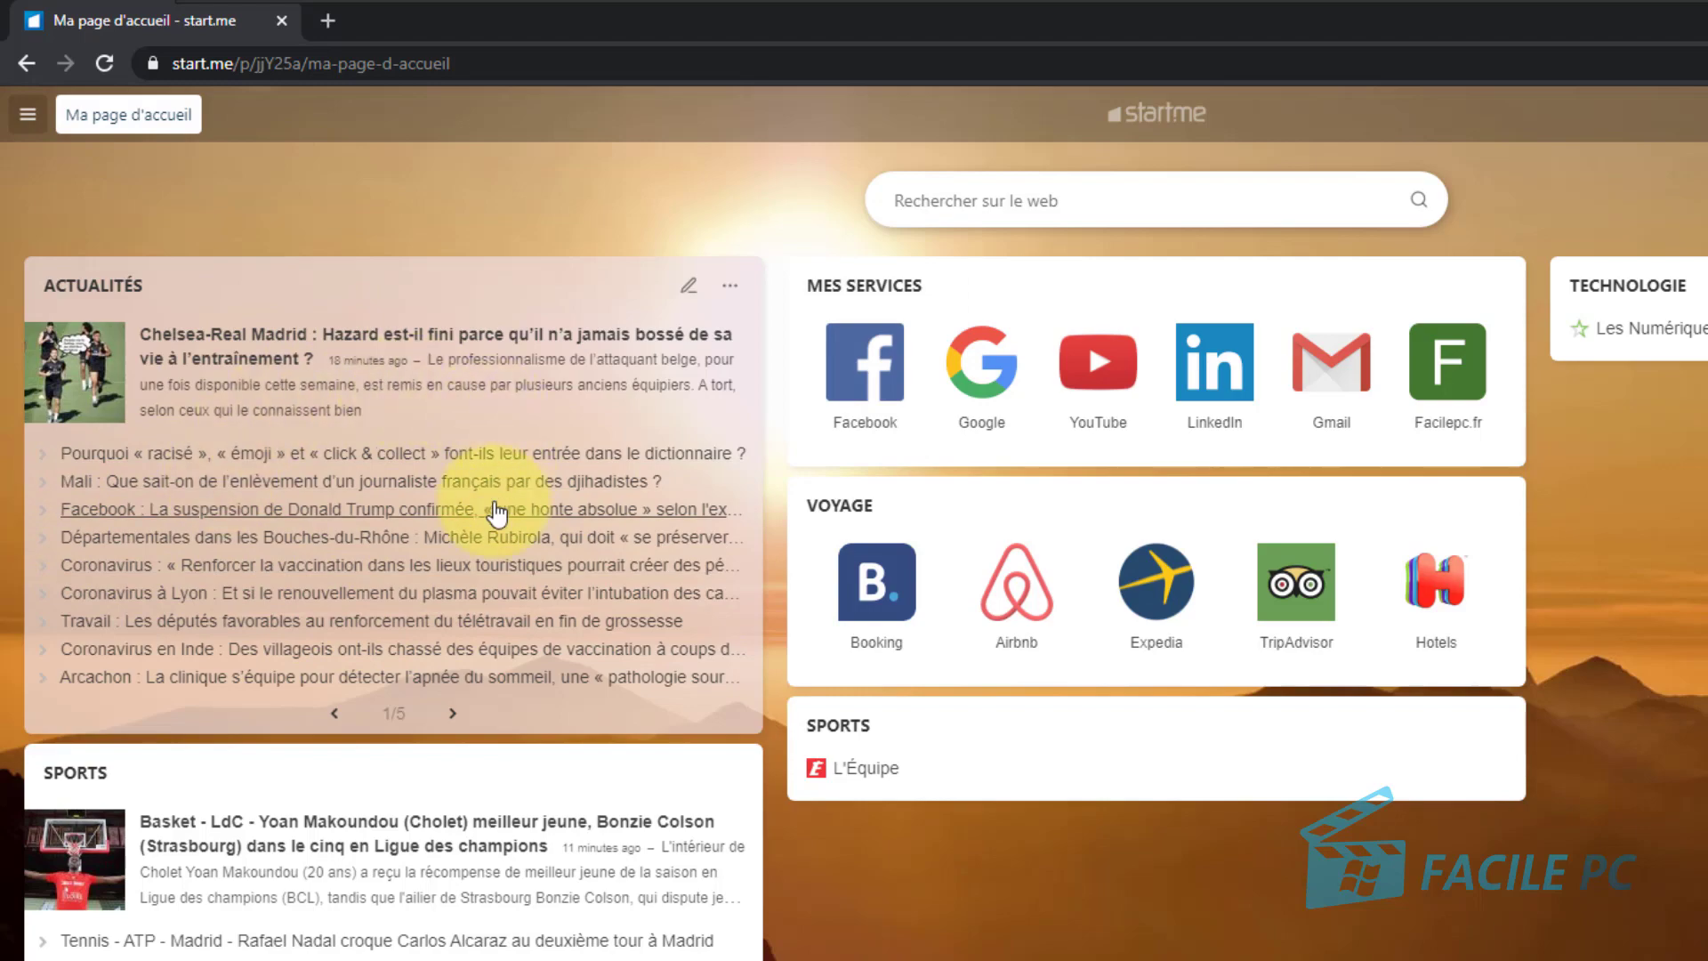
Move the Sports news feed widget below the Technologie widget and leave the arranging mode
mouse_move(497, 514)
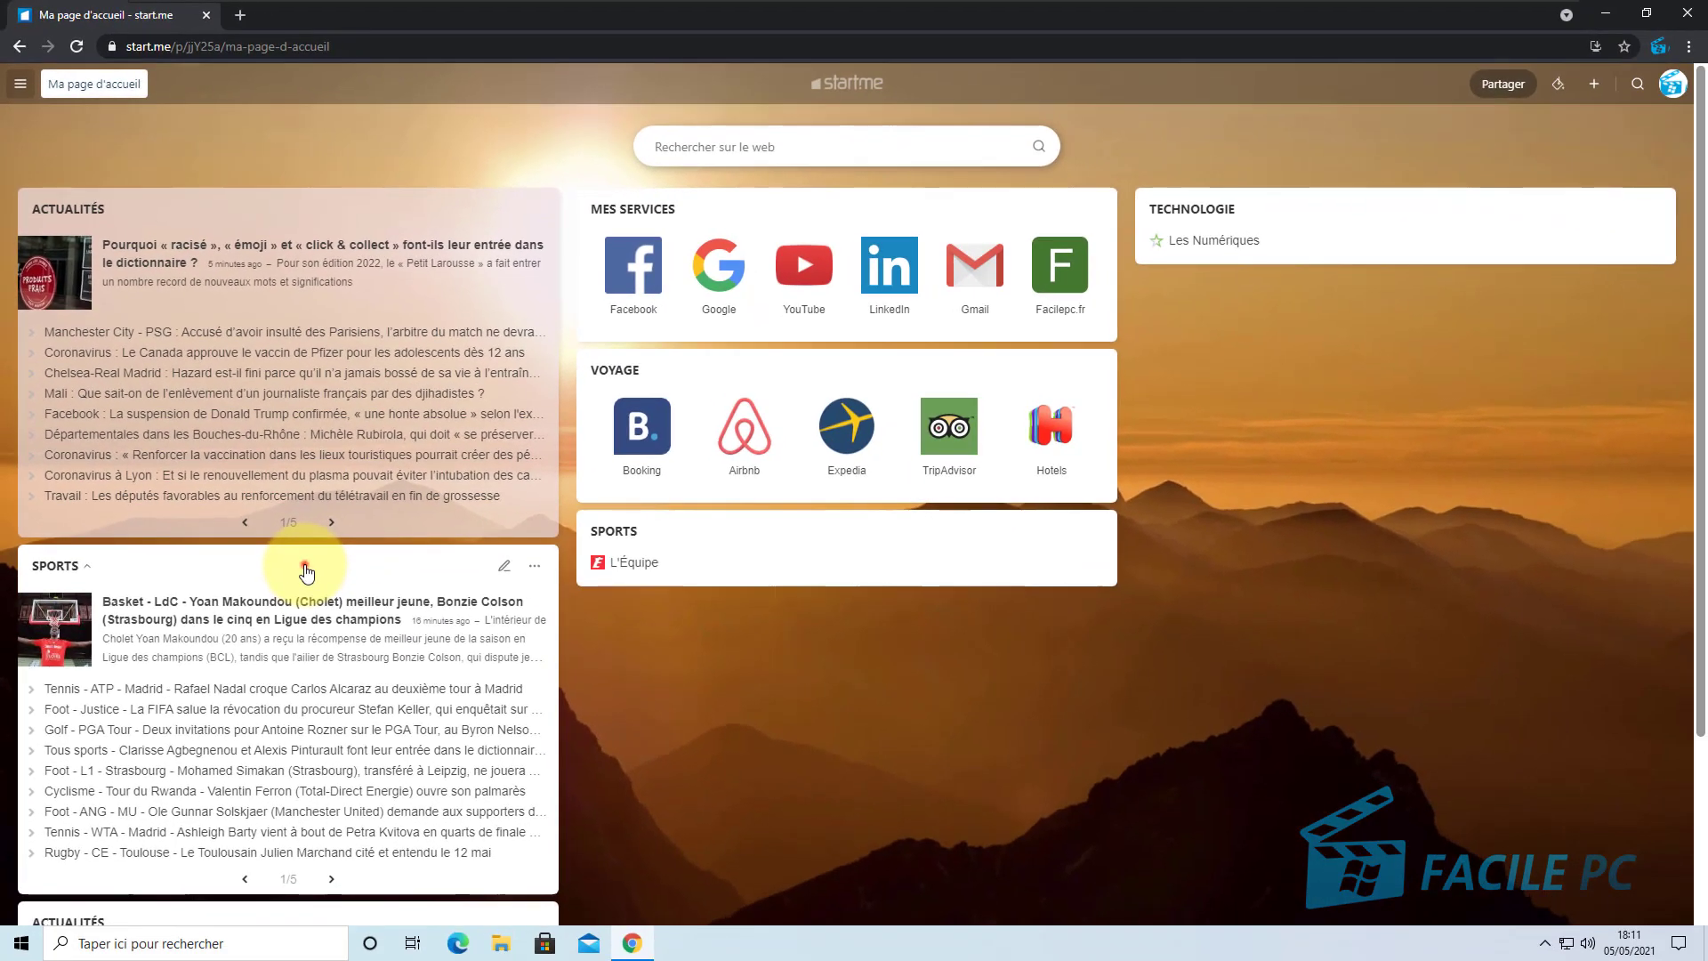
drag(306, 572, 1431, 259)
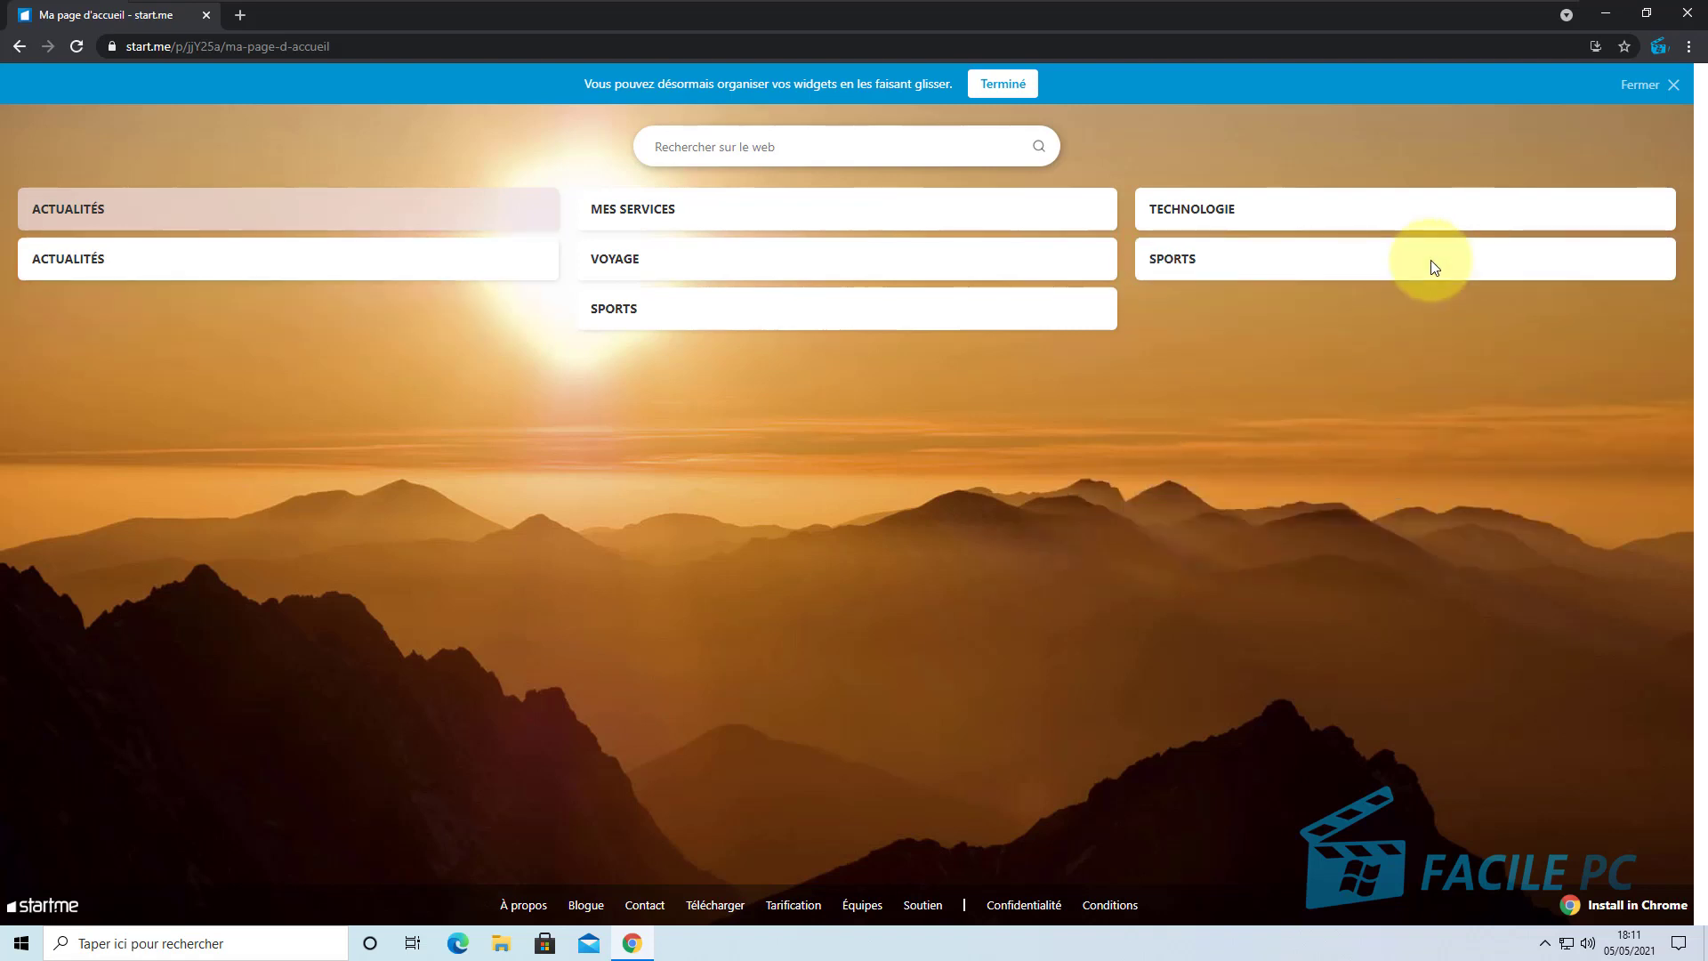
click(1386, 389)
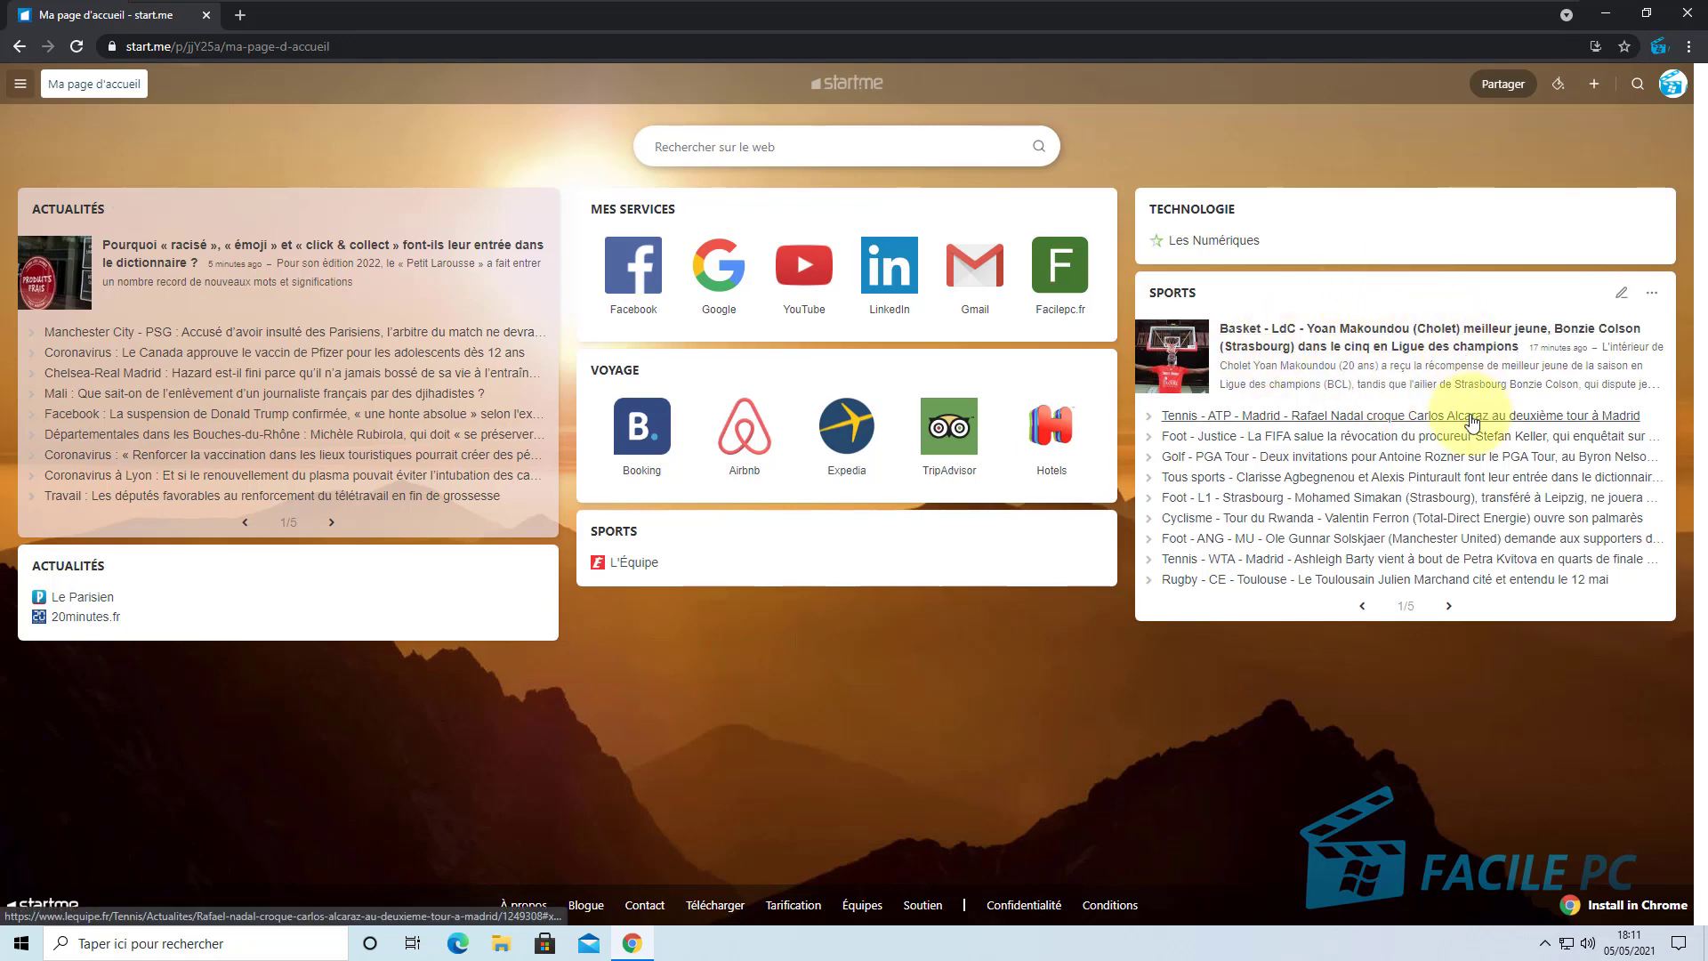
Add a Notes widget to the page
mouse_move(1473, 421)
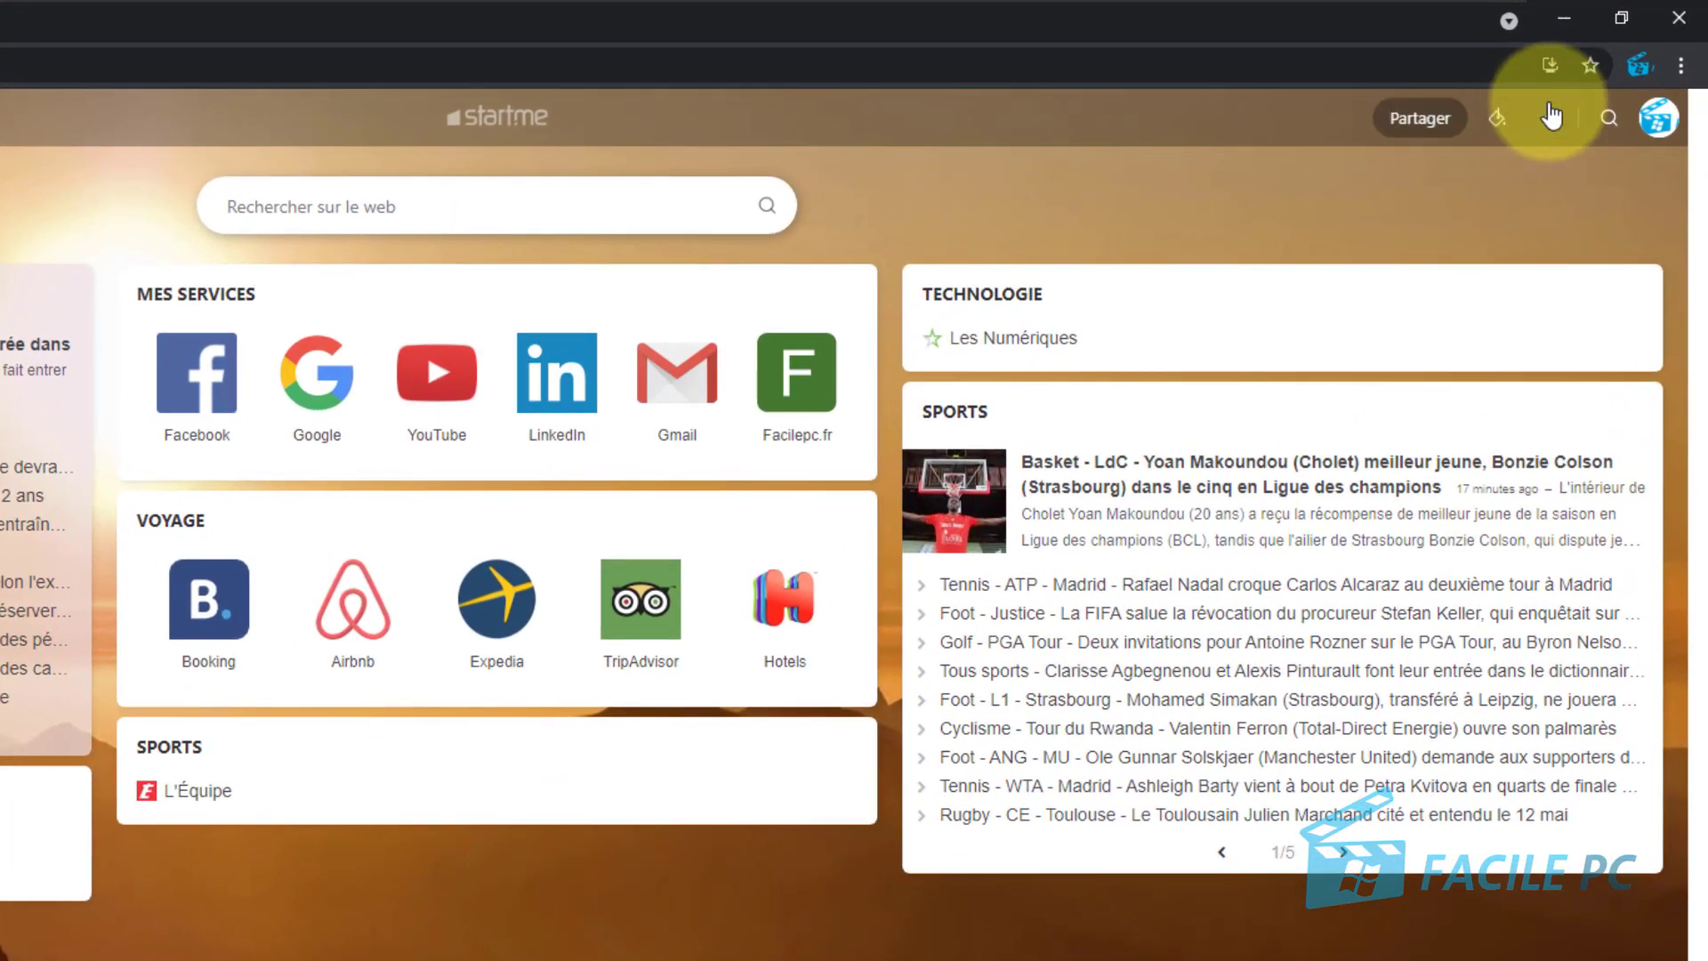
click(1550, 116)
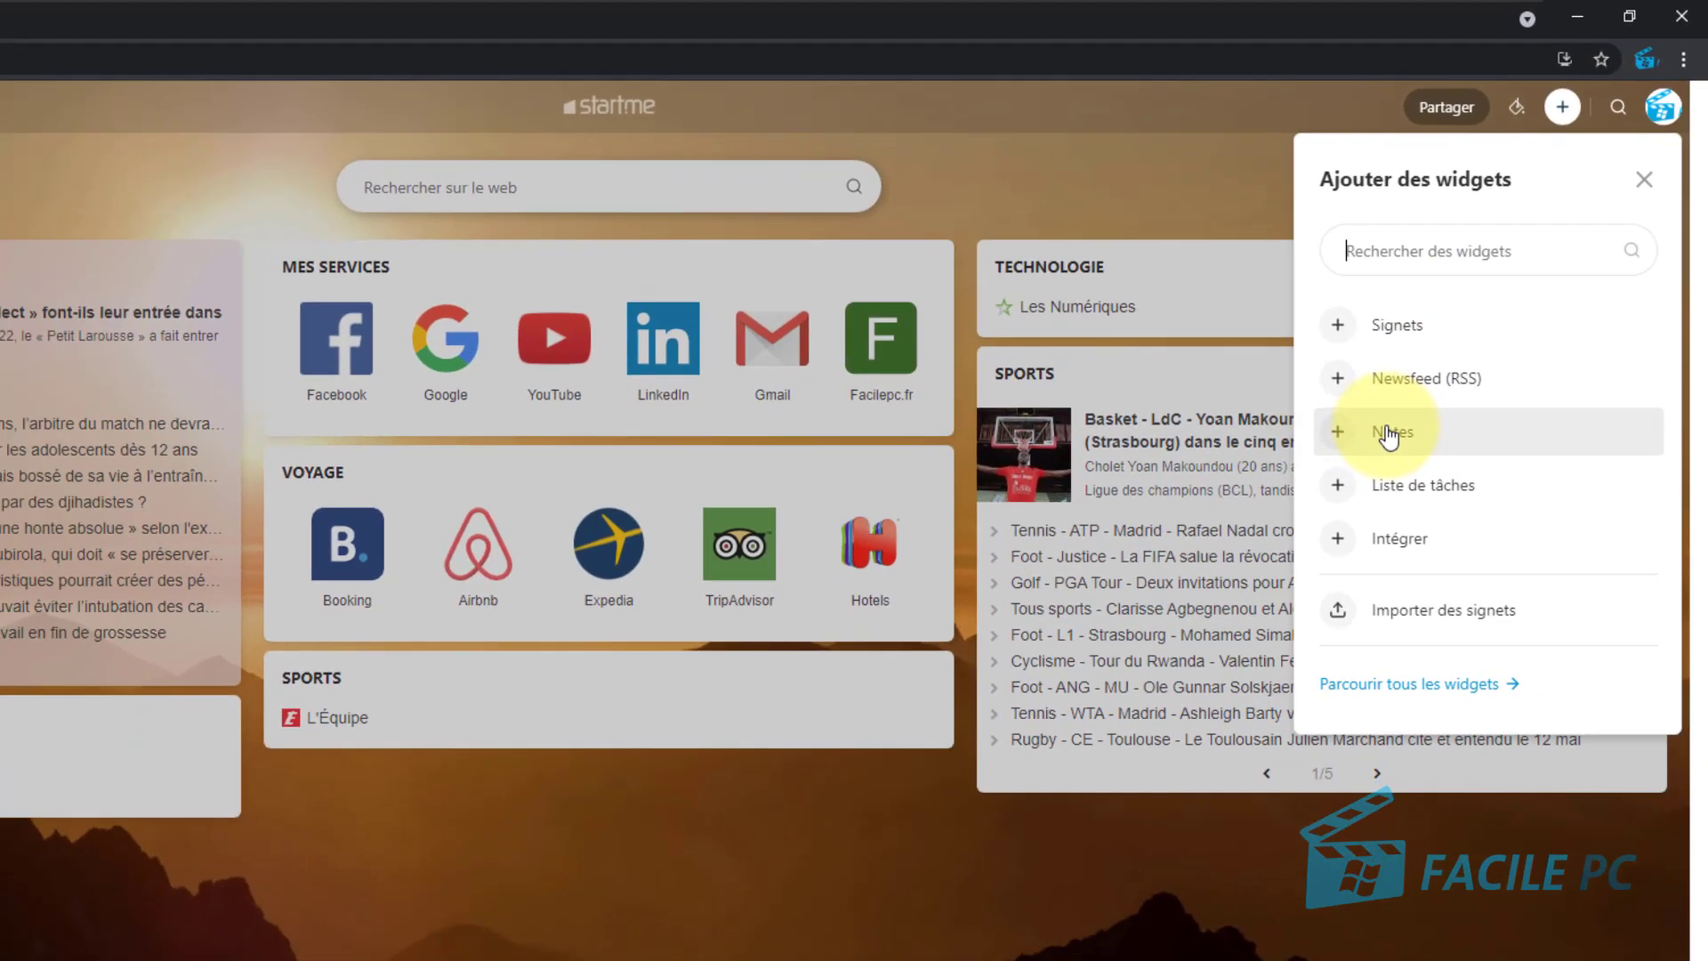
click(1357, 478)
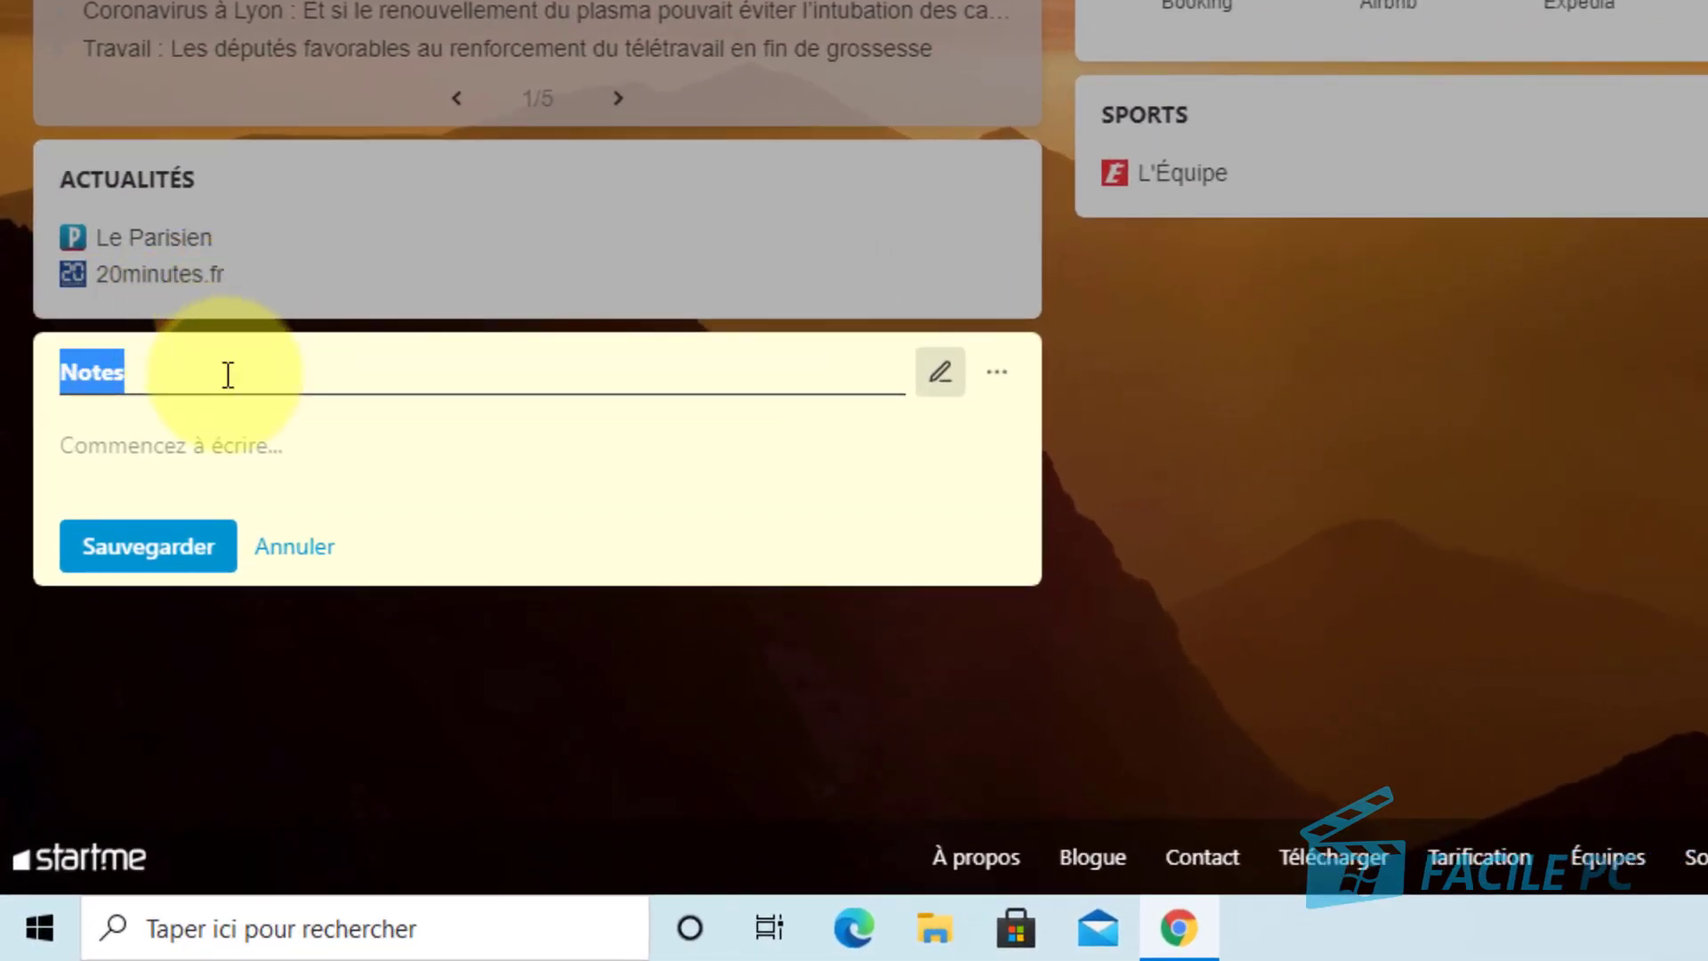
Title the new Notes widget "Mes notes", write "acheter le pain" in it and save it
text(Mes n)
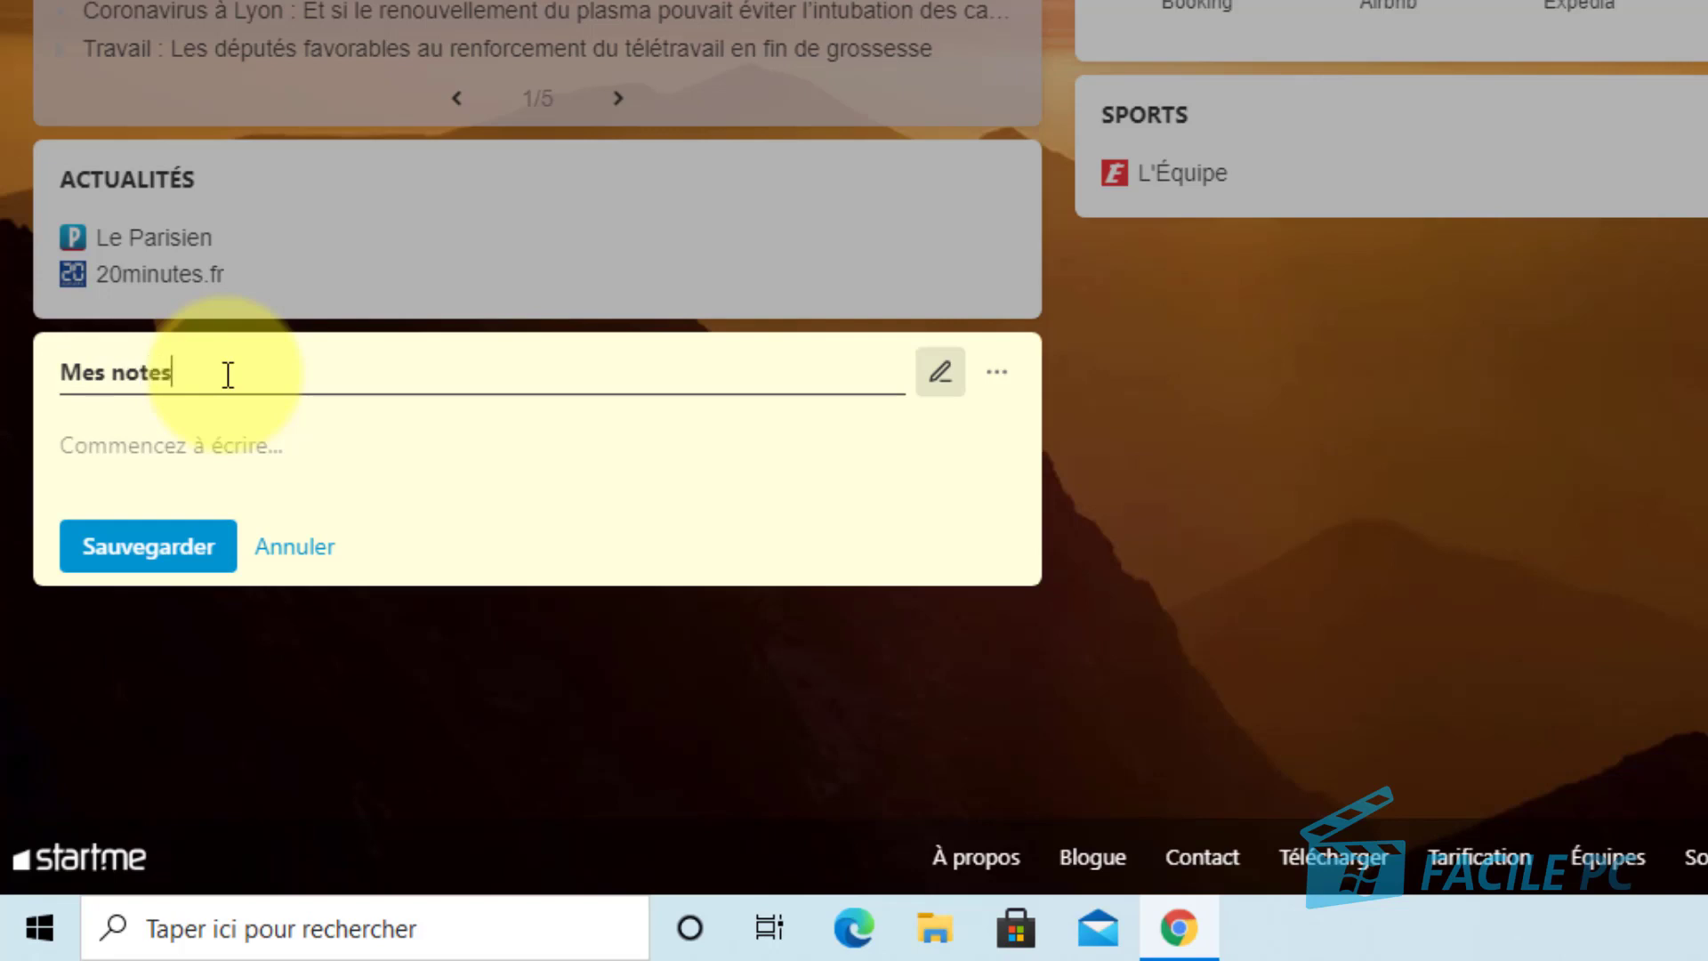
click(211, 444)
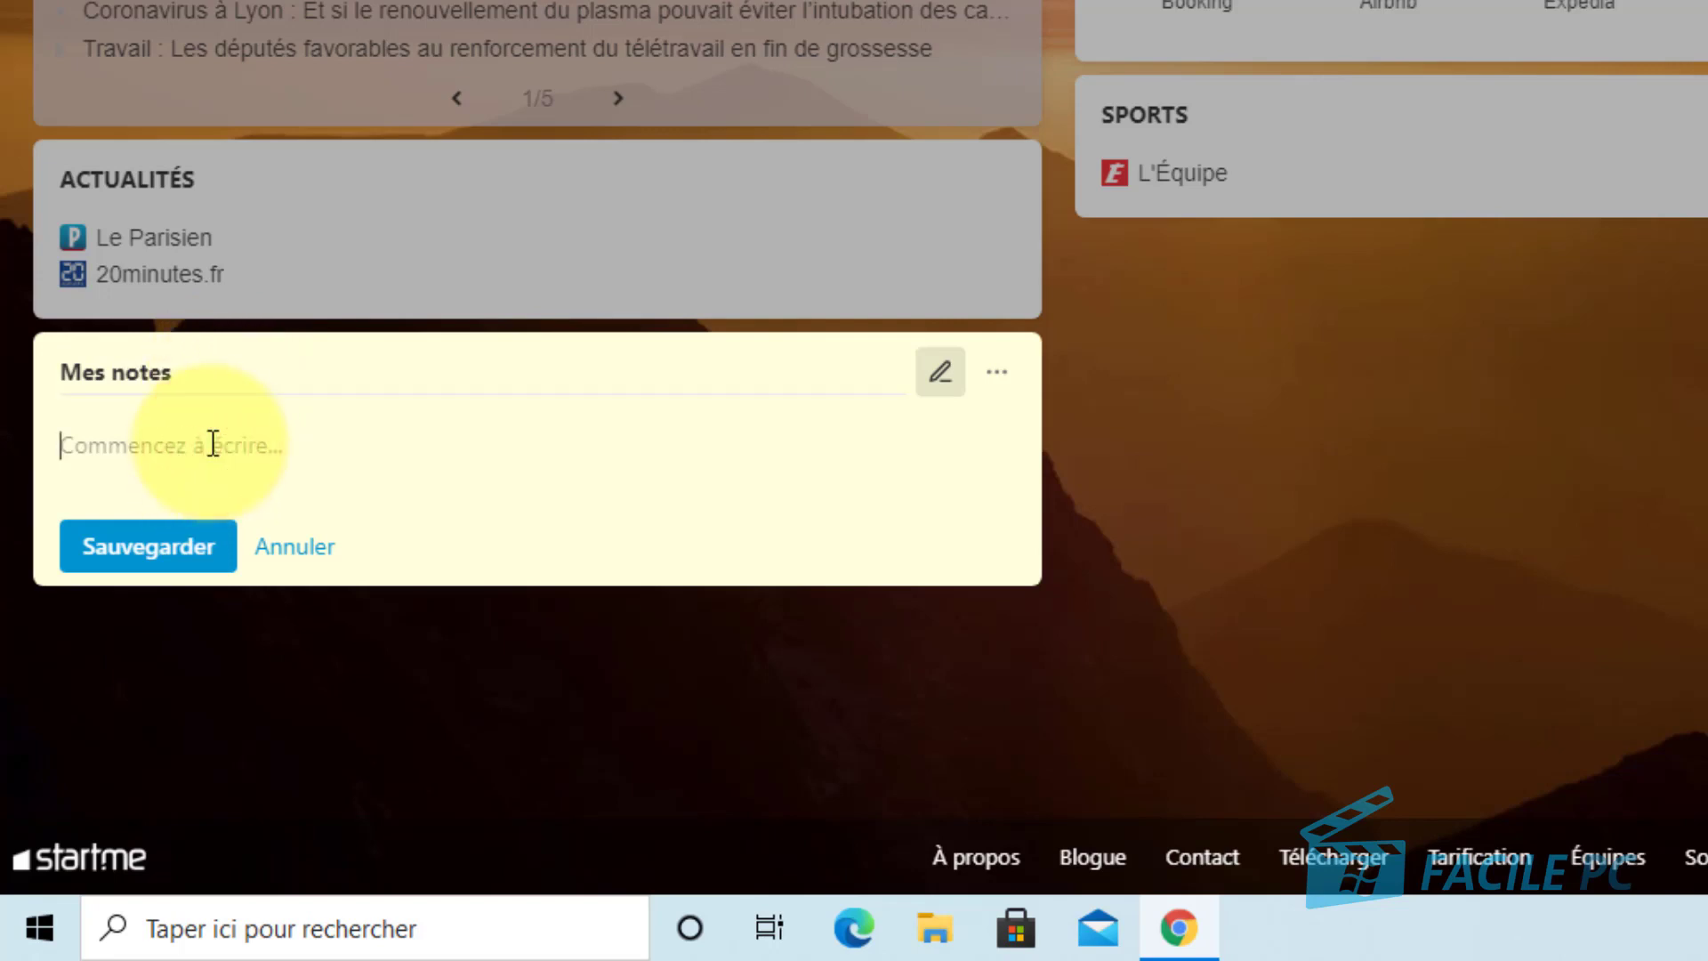
text(acheter le pain)
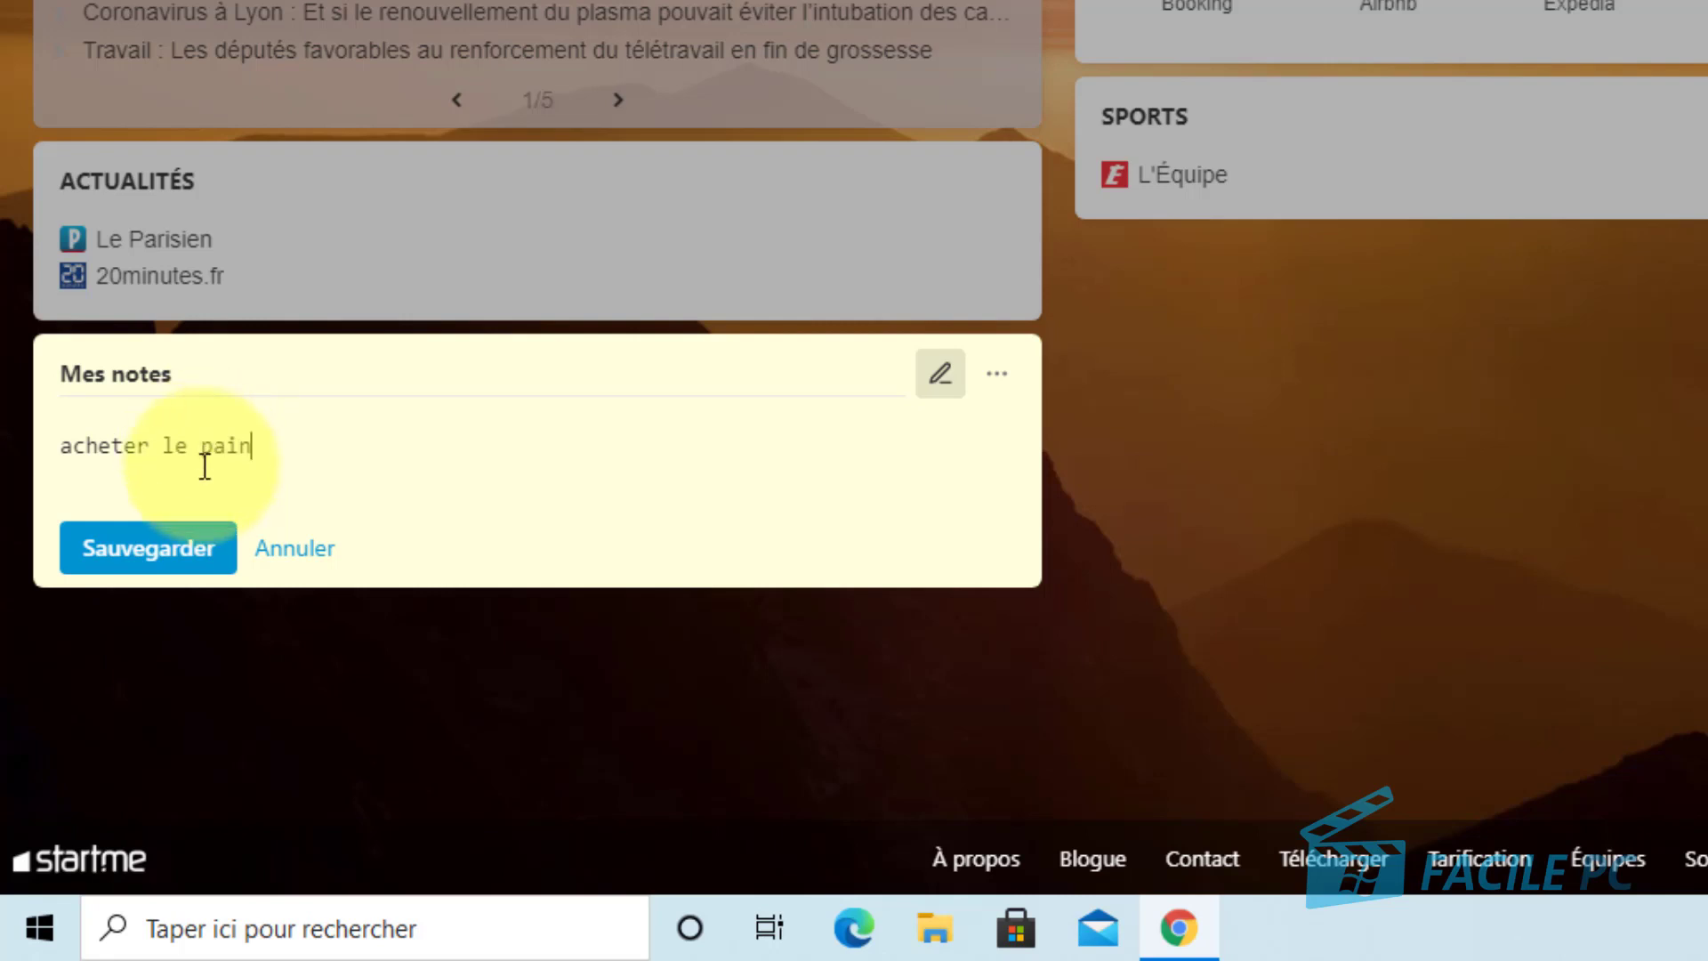
click(175, 554)
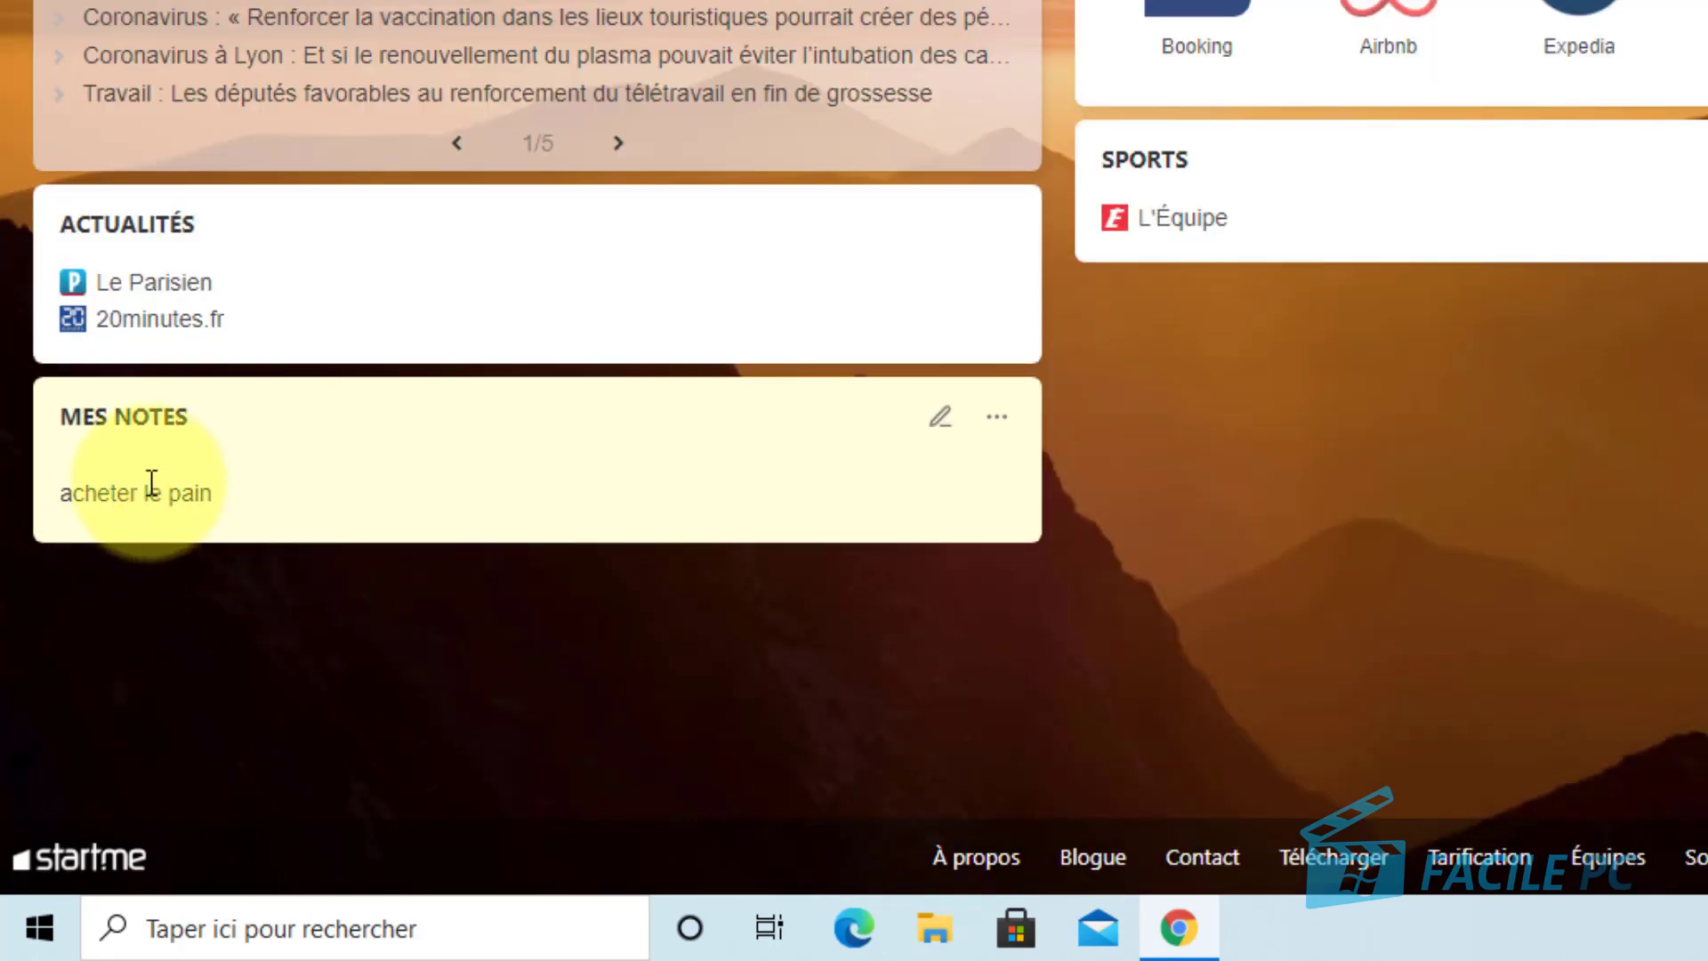
Give the Mes notes widget a light green background and close its background settings
mouse_move(181, 589)
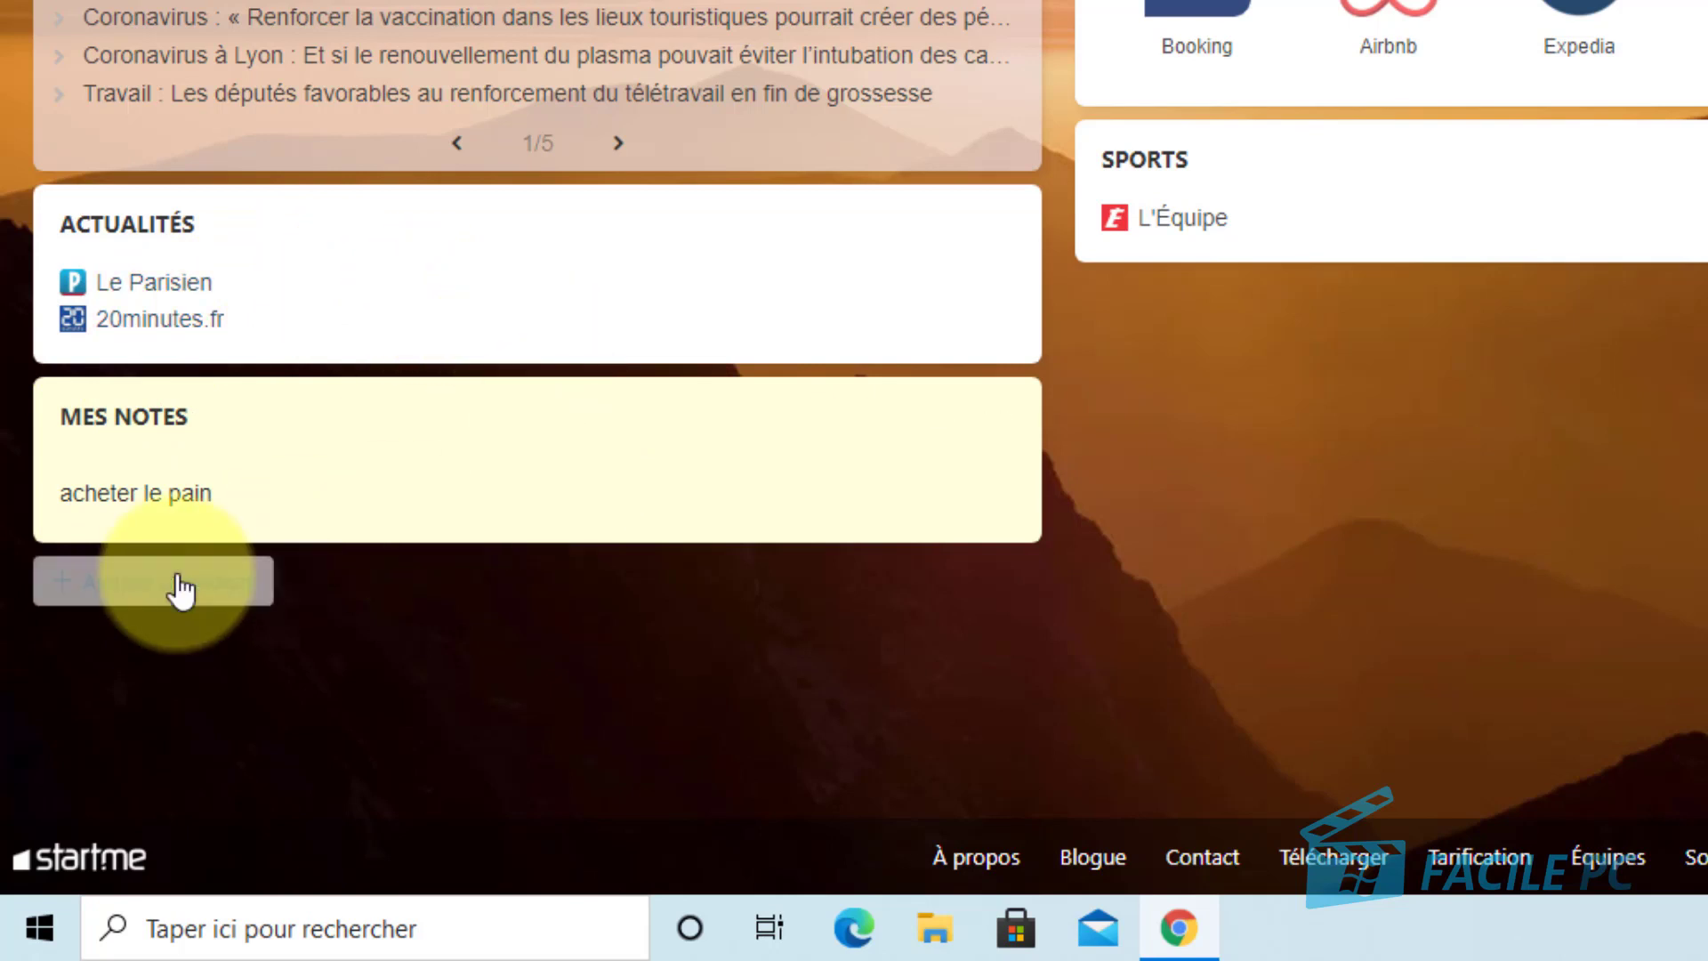
mouse_move(706, 419)
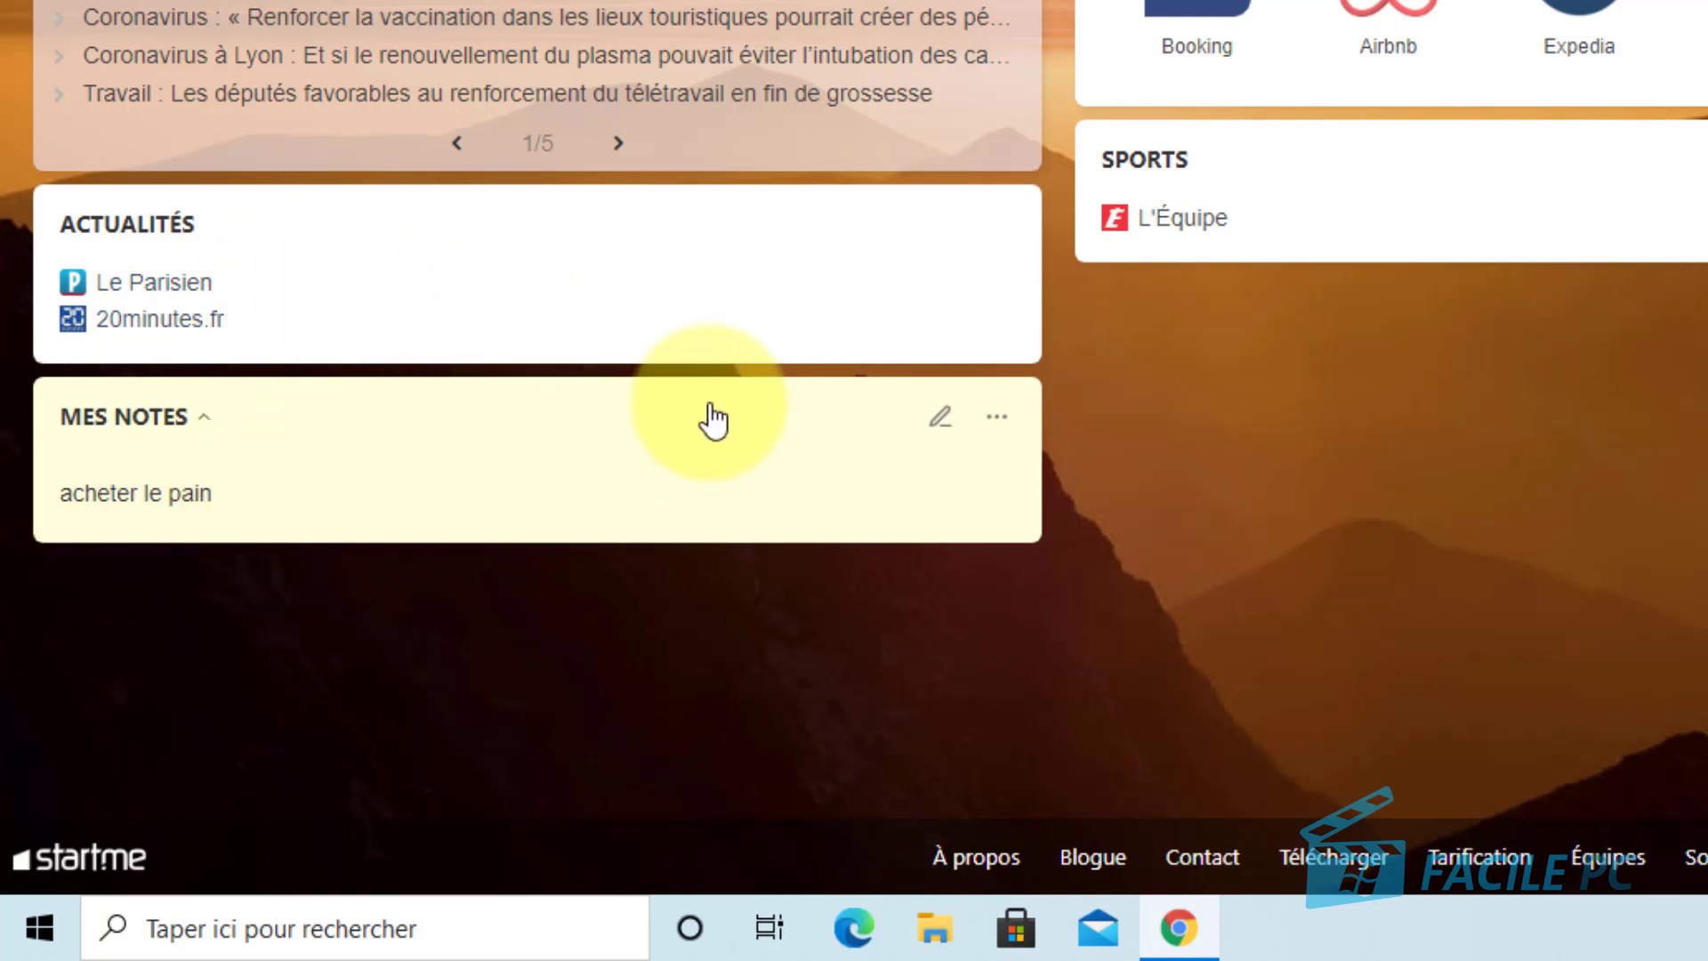
click(995, 436)
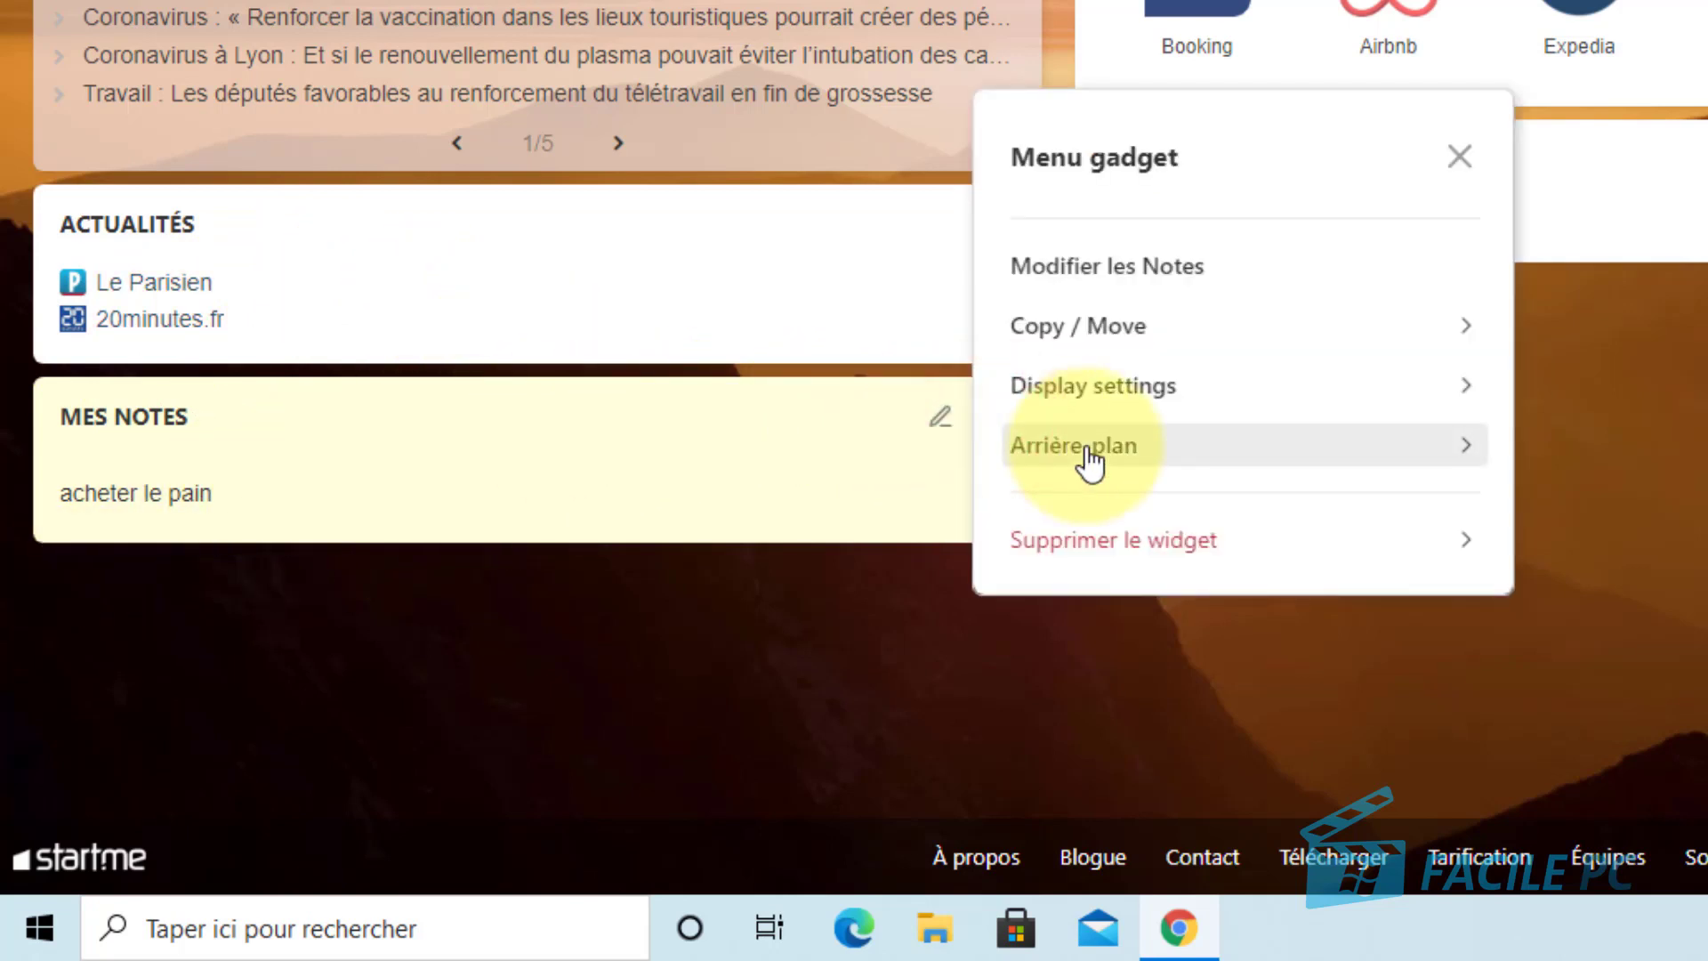
click(1087, 454)
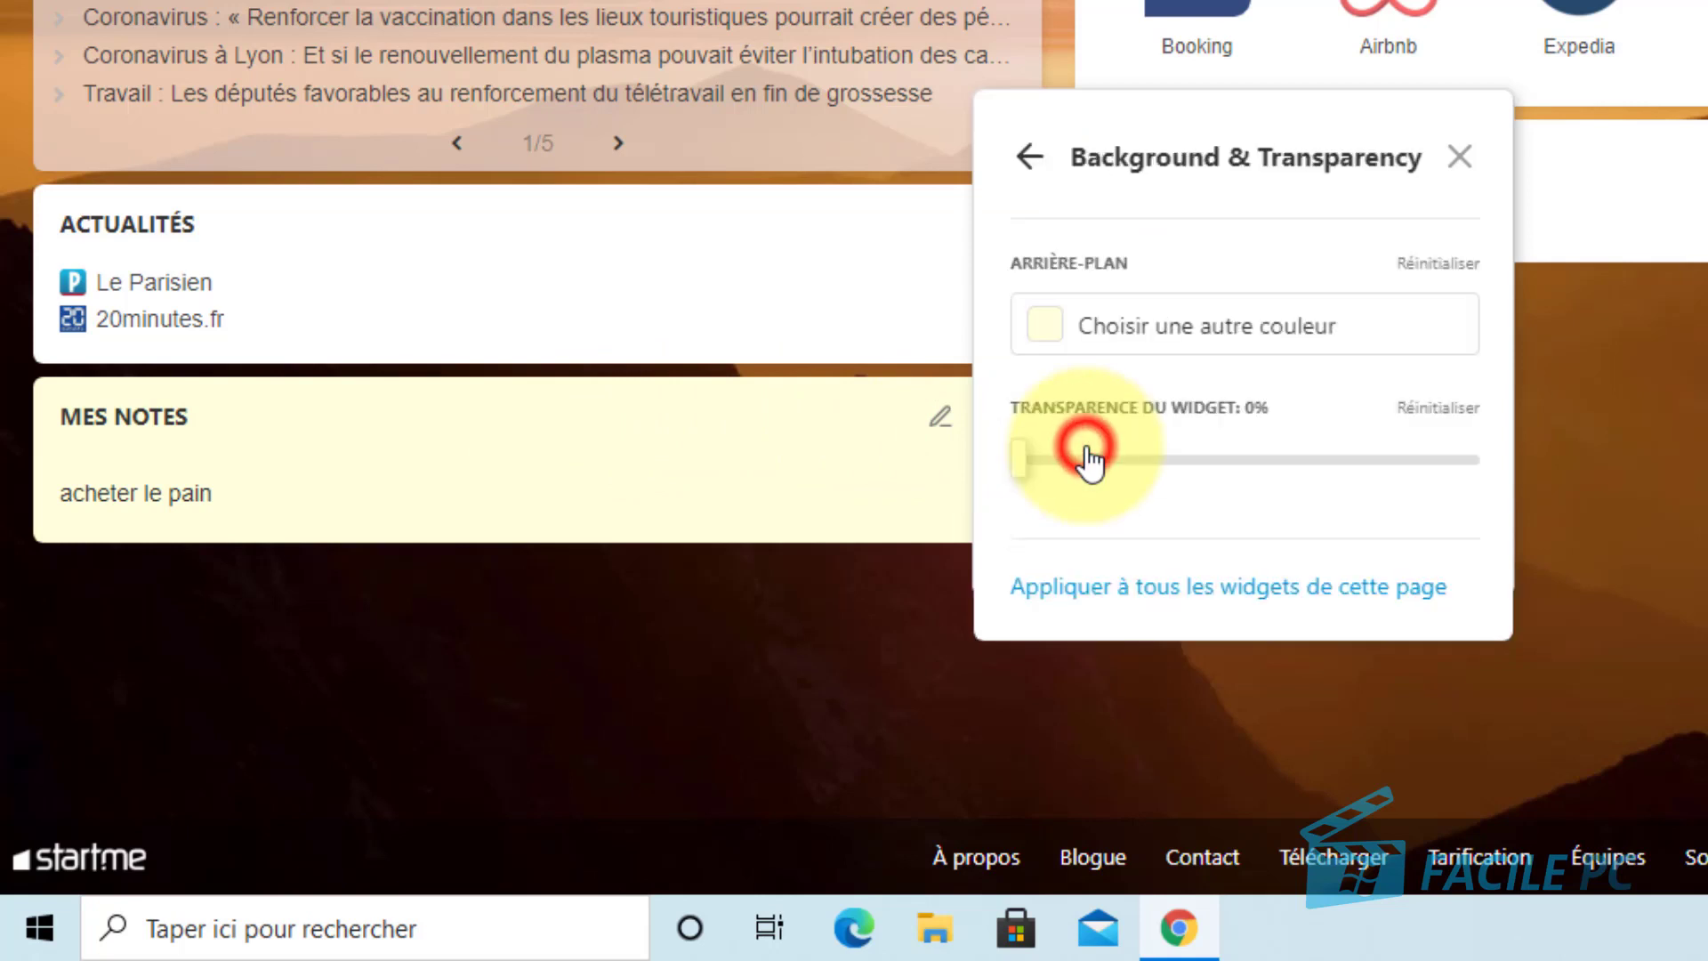
click(1053, 349)
click(1135, 409)
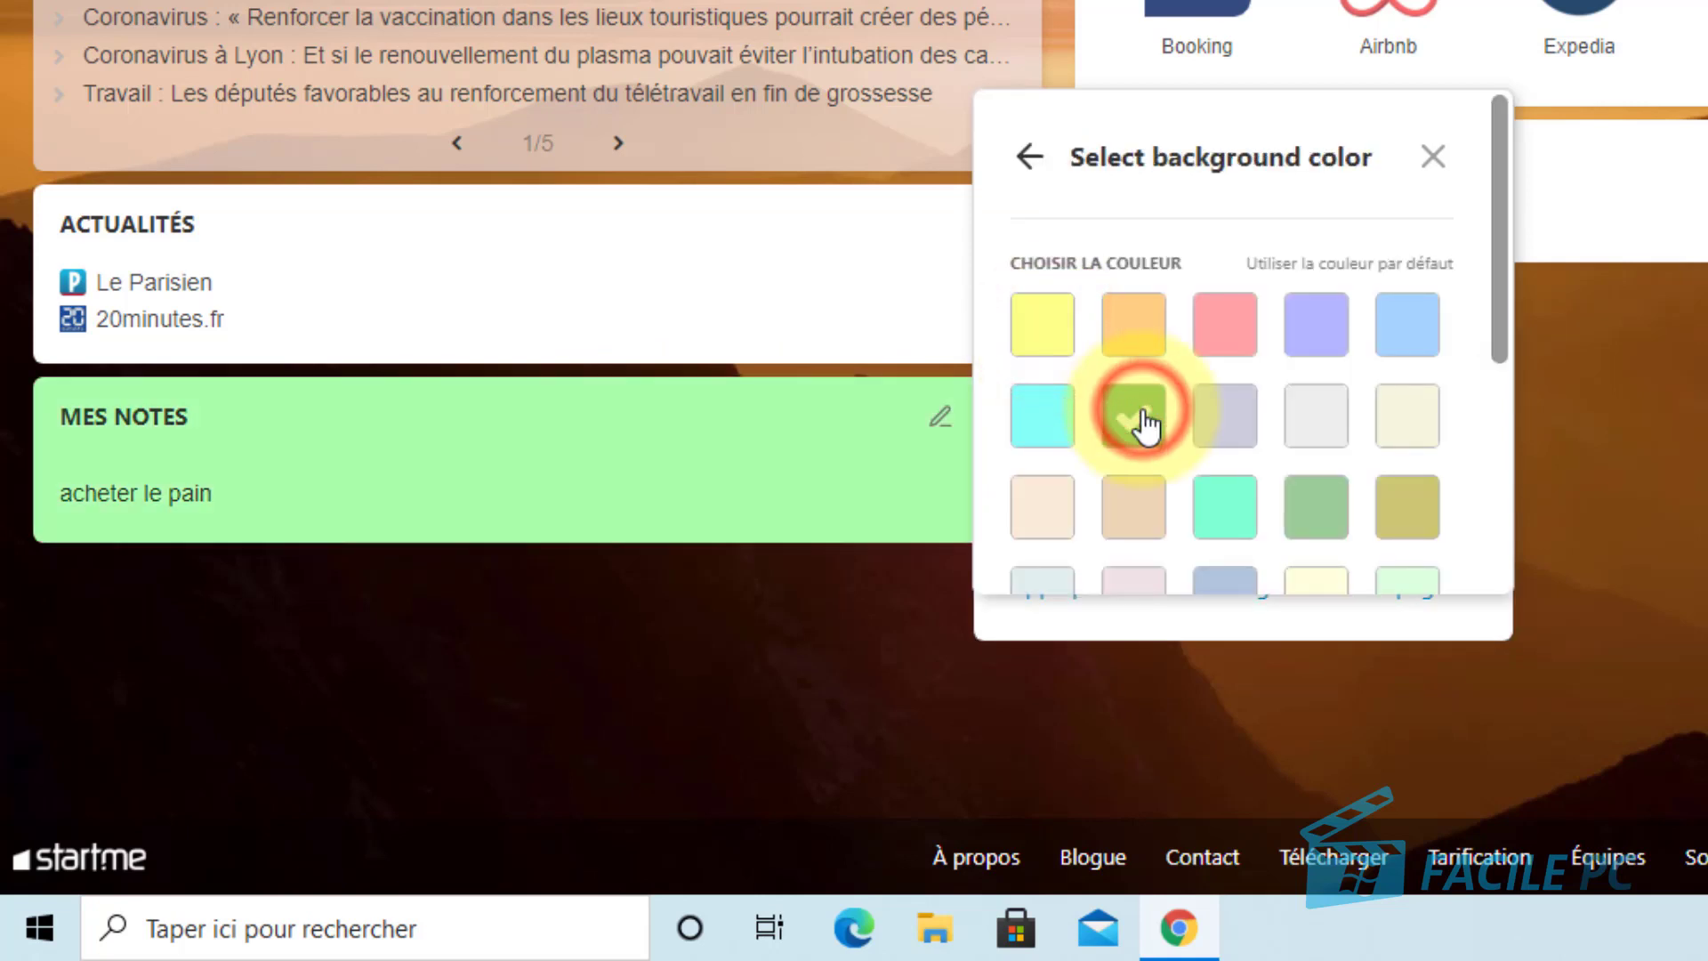
click(1437, 162)
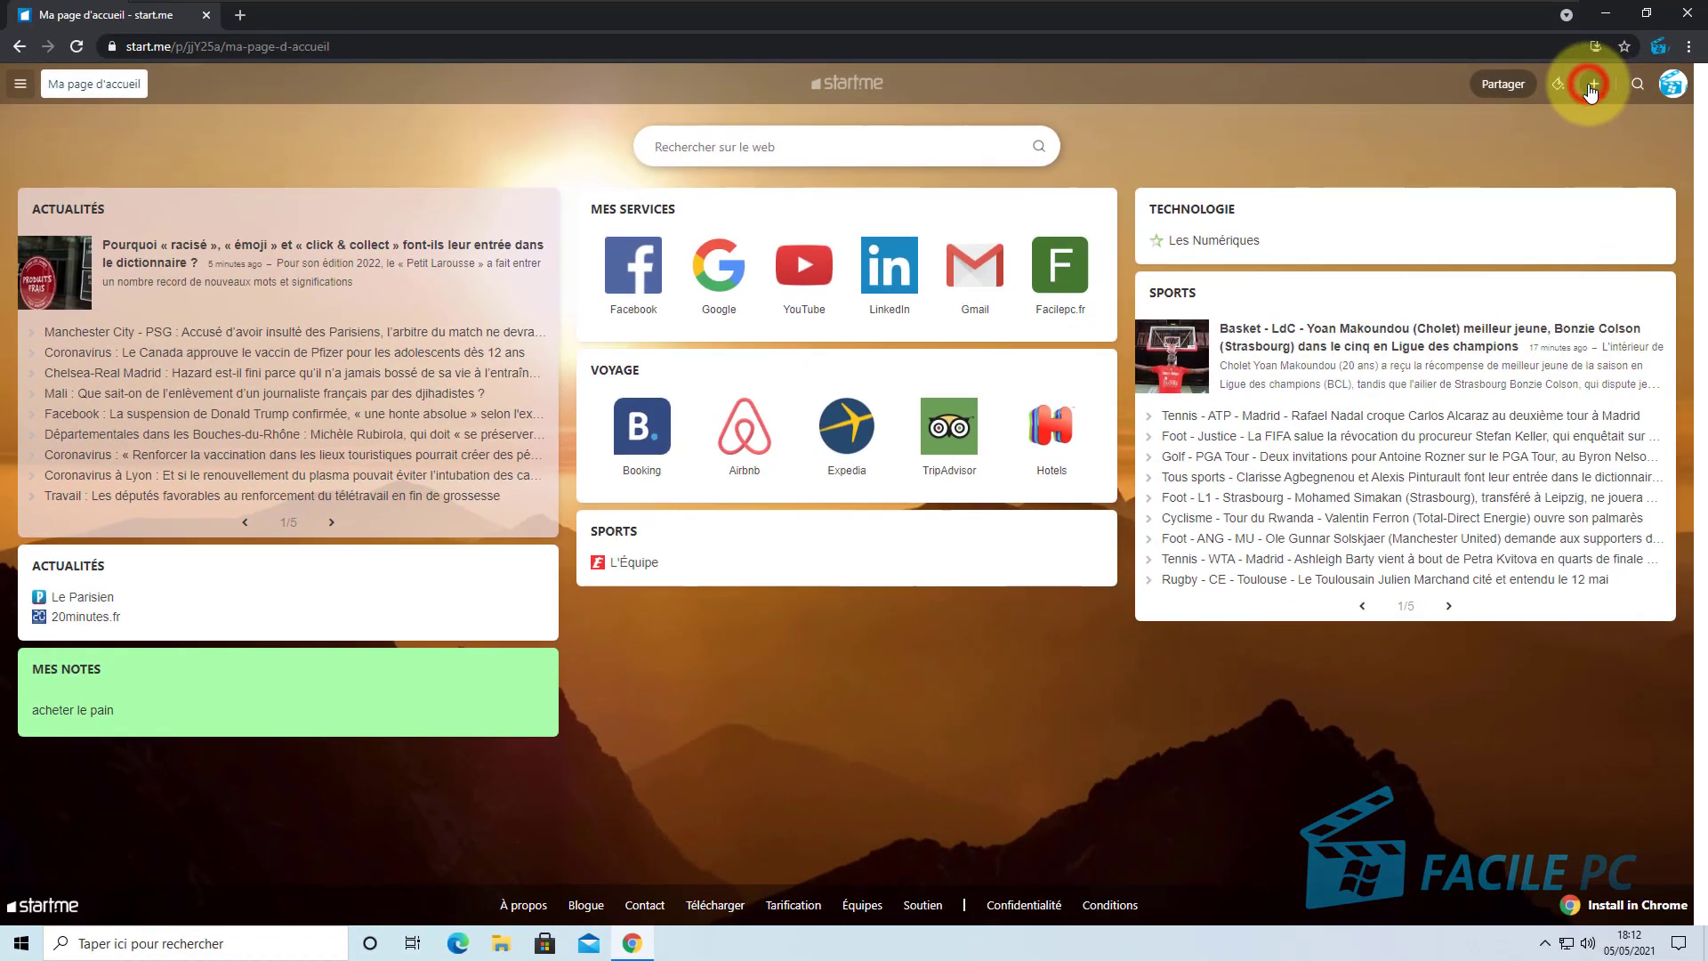
Add a Liste de tâches widget to the page and add the task "acheter le pain" to it
click(1591, 89)
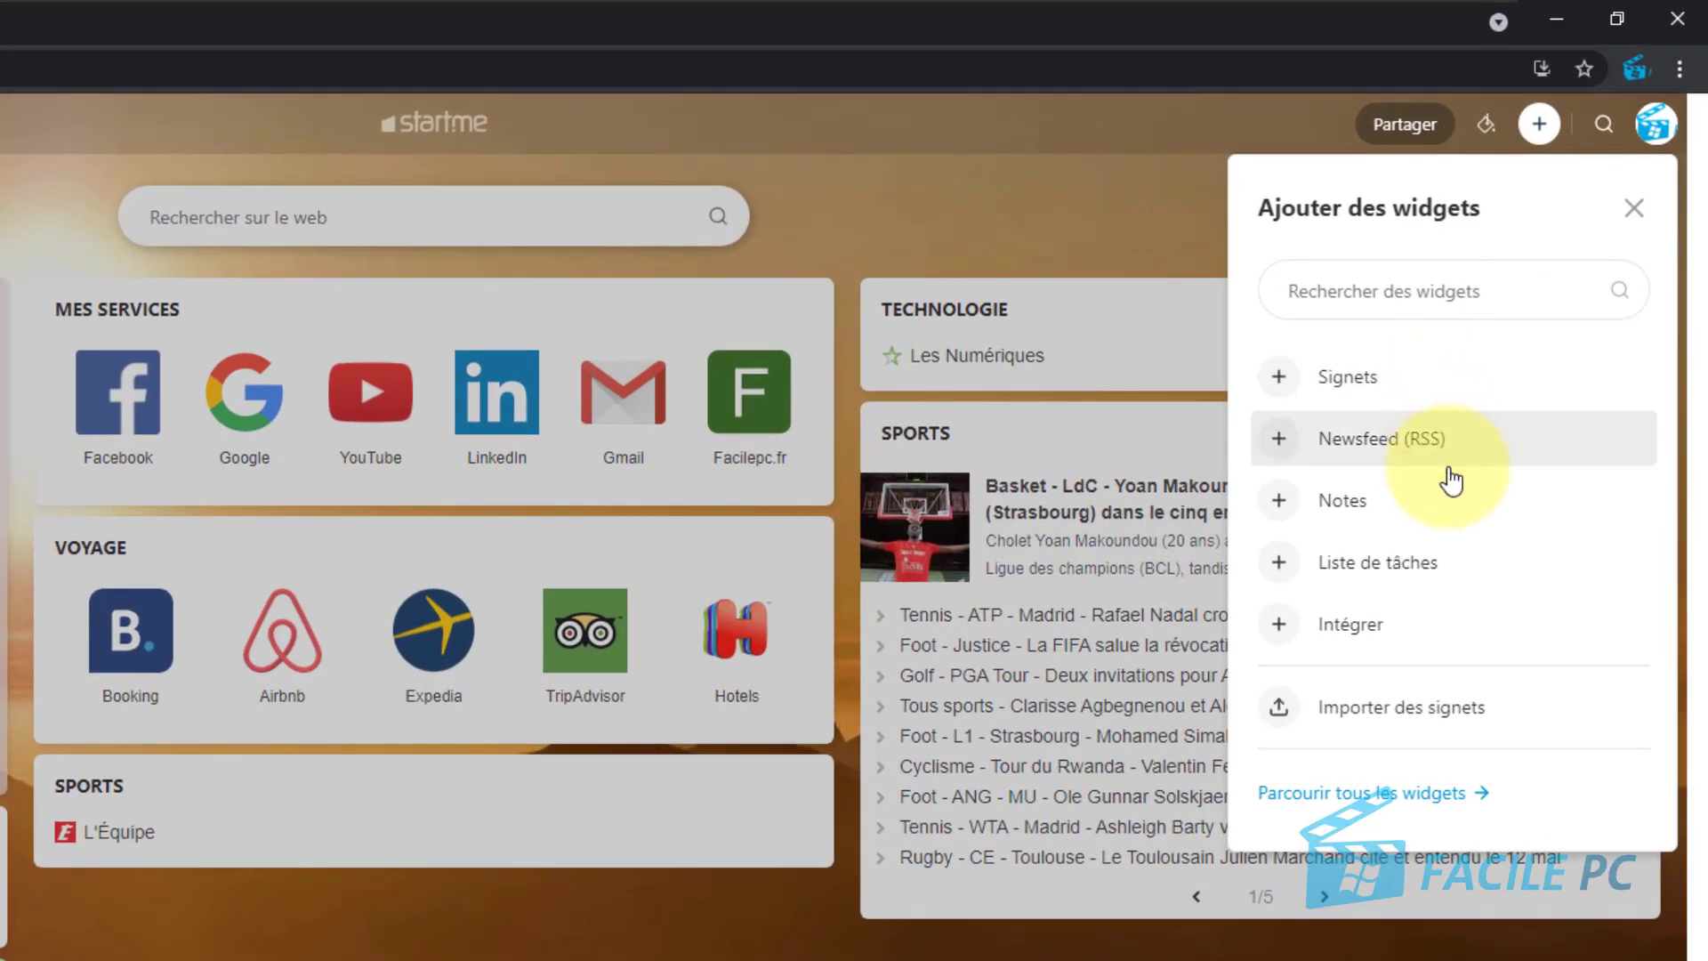
click(1439, 564)
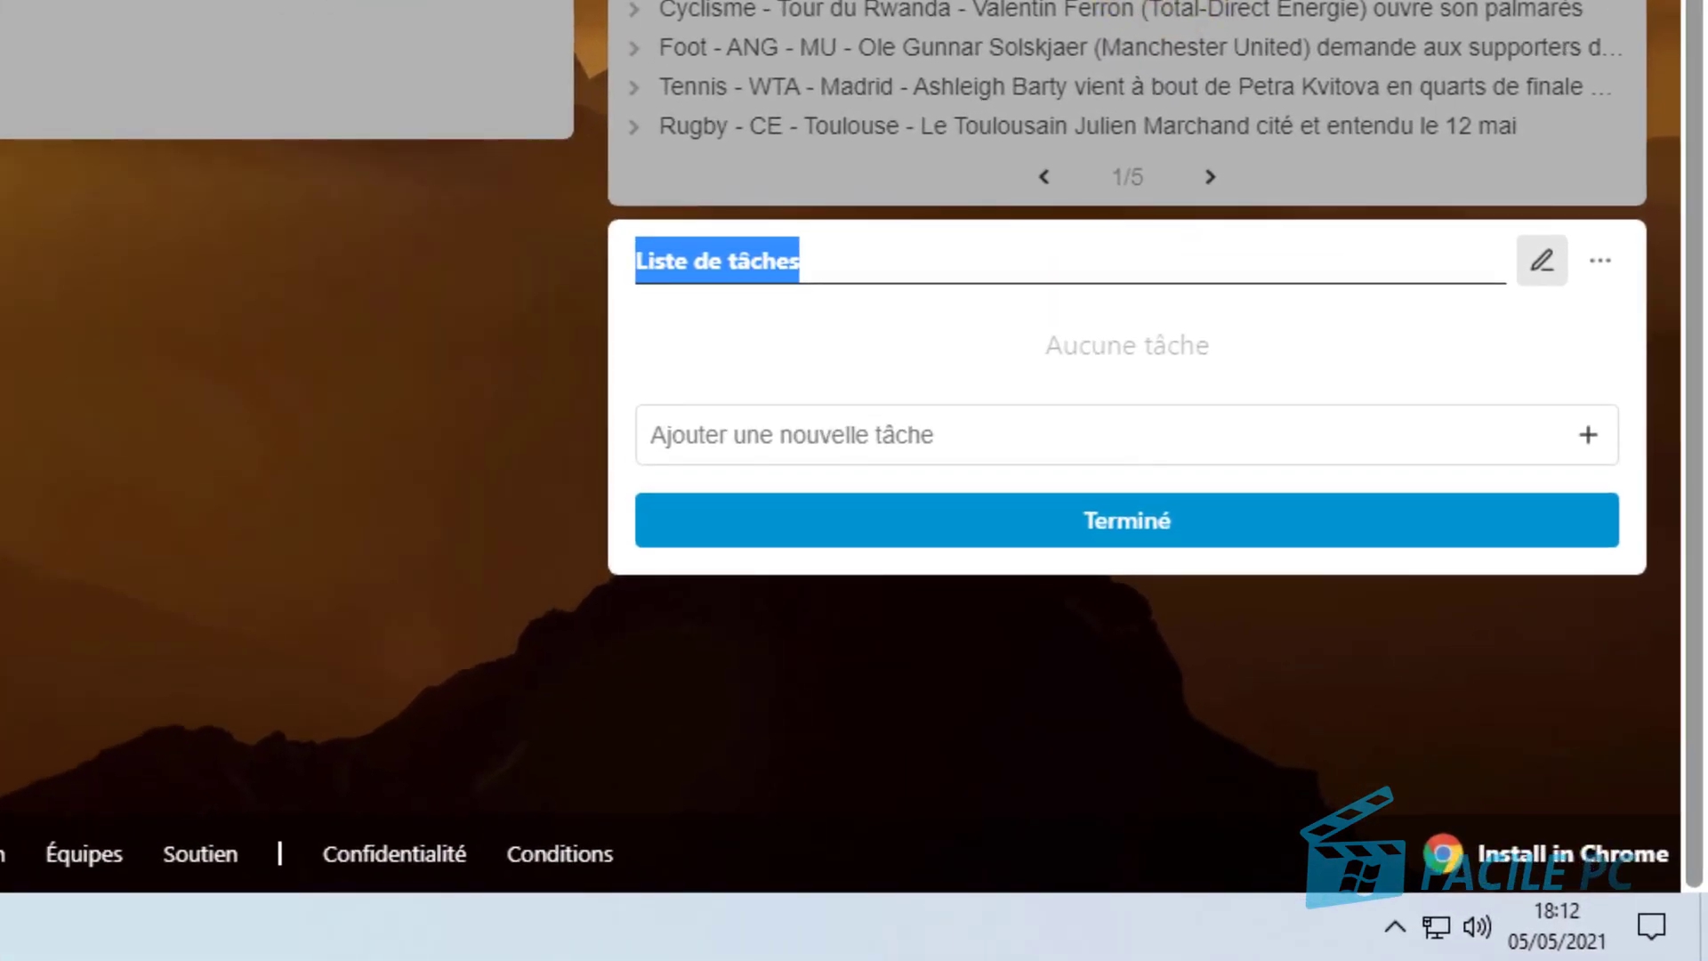
click(707, 454)
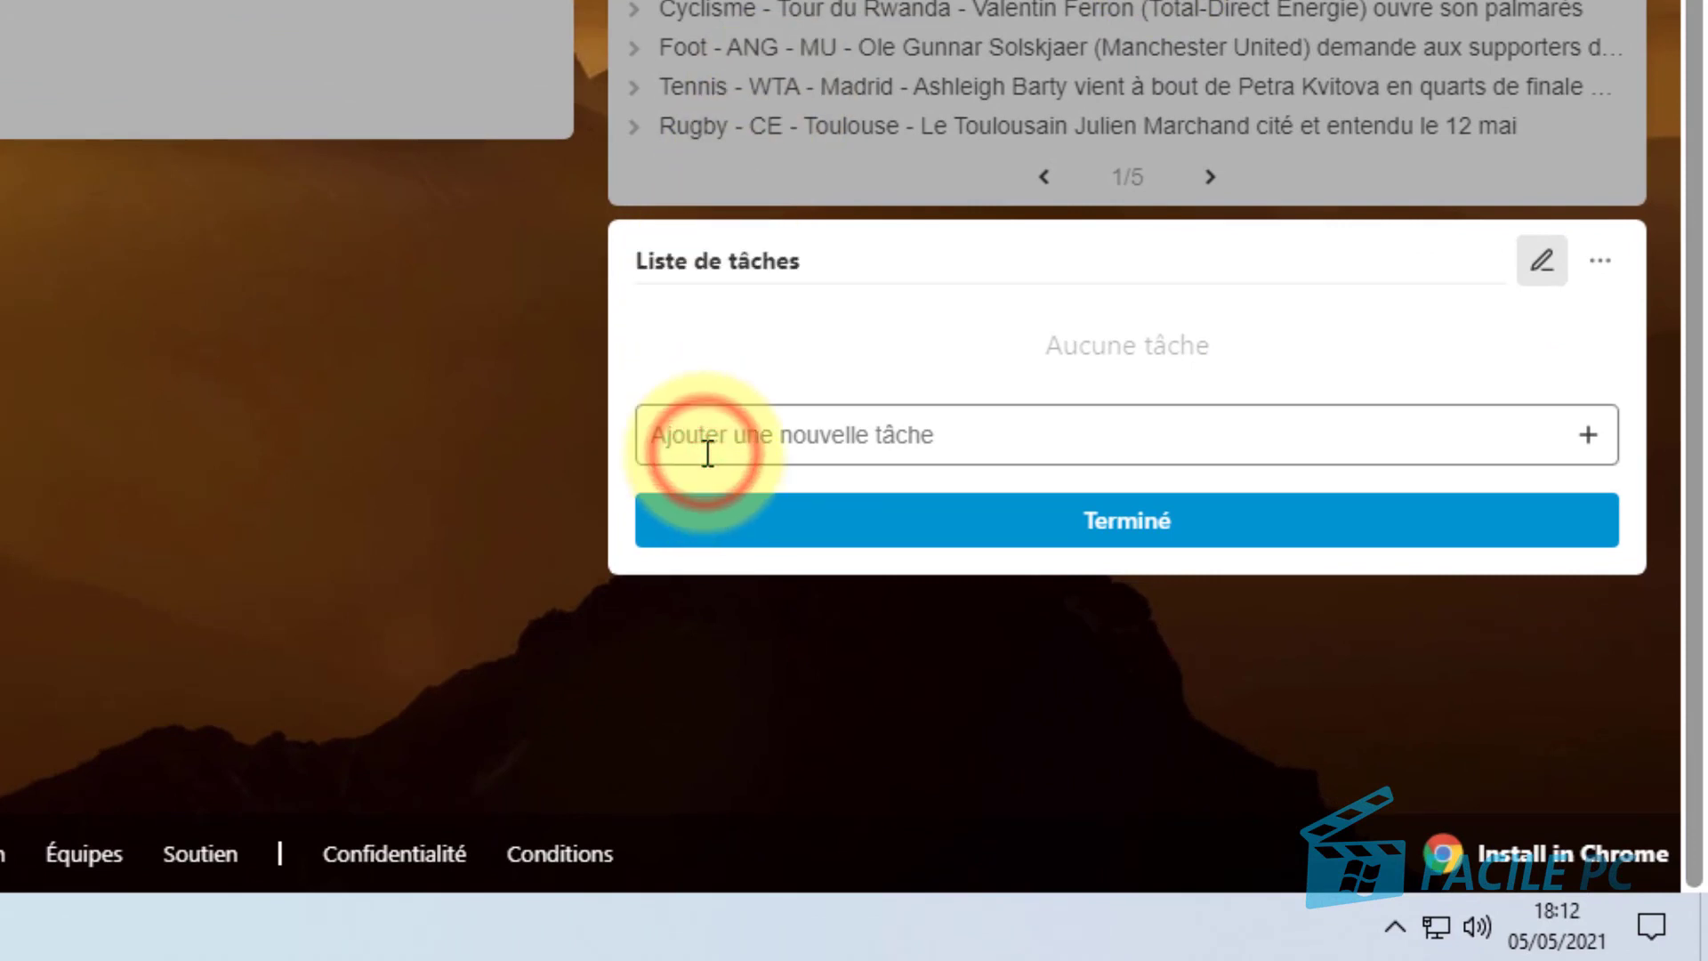
text(acheter le pain)
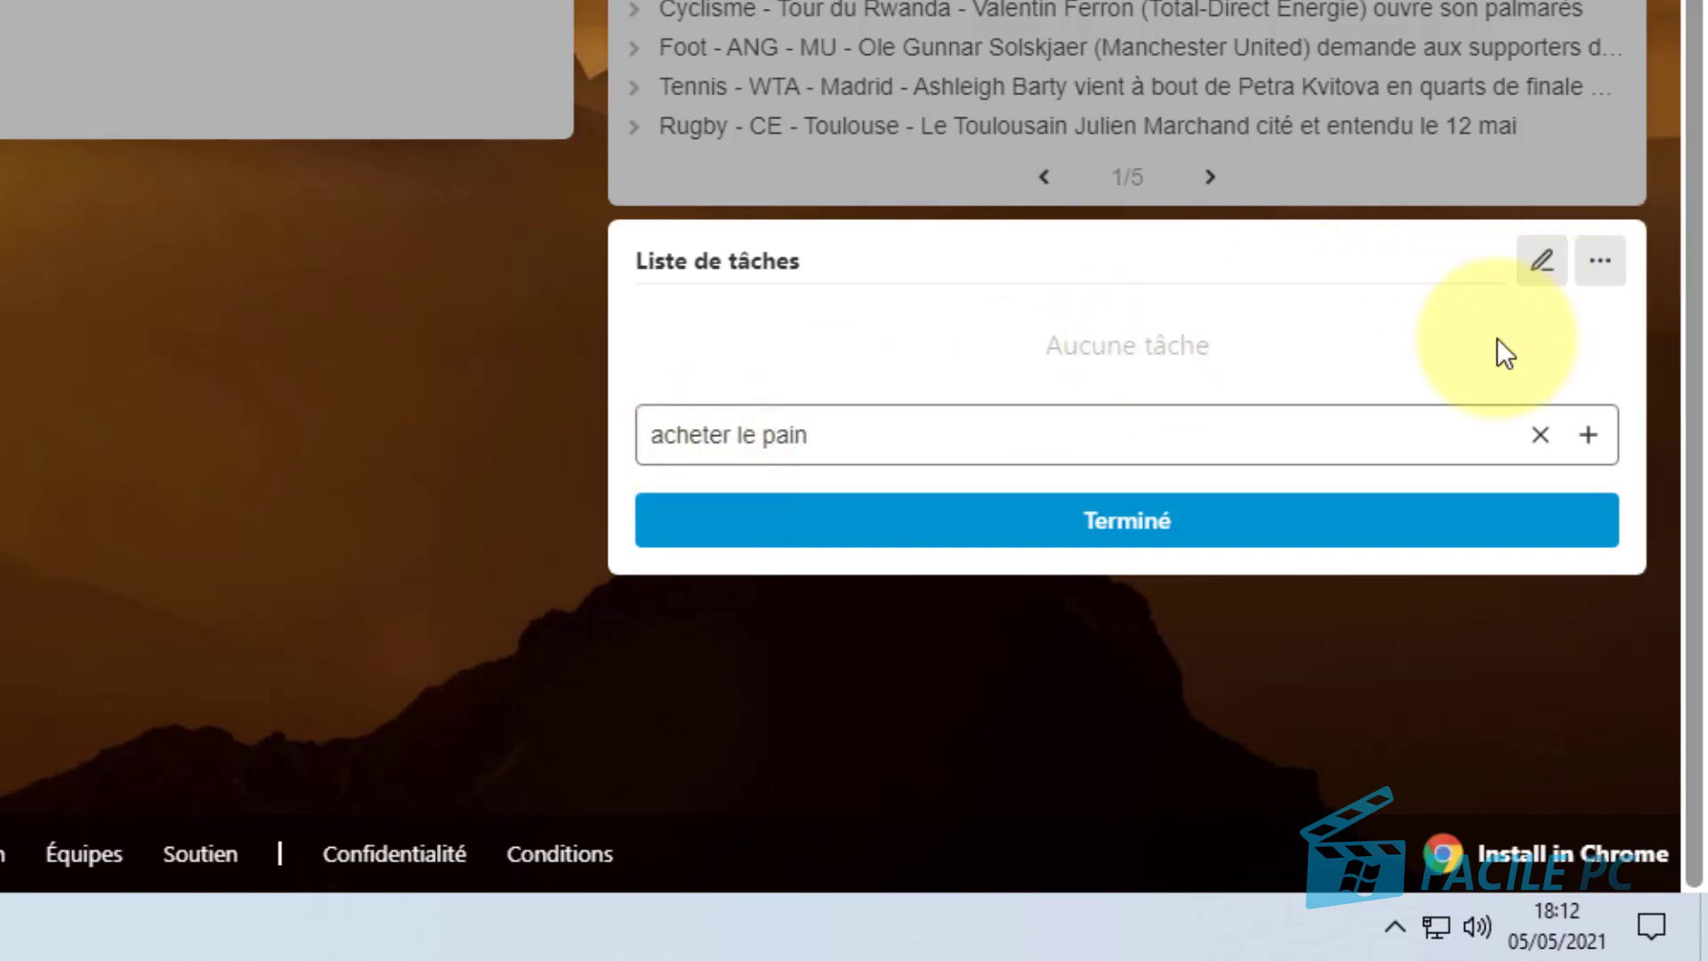
click(1222, 558)
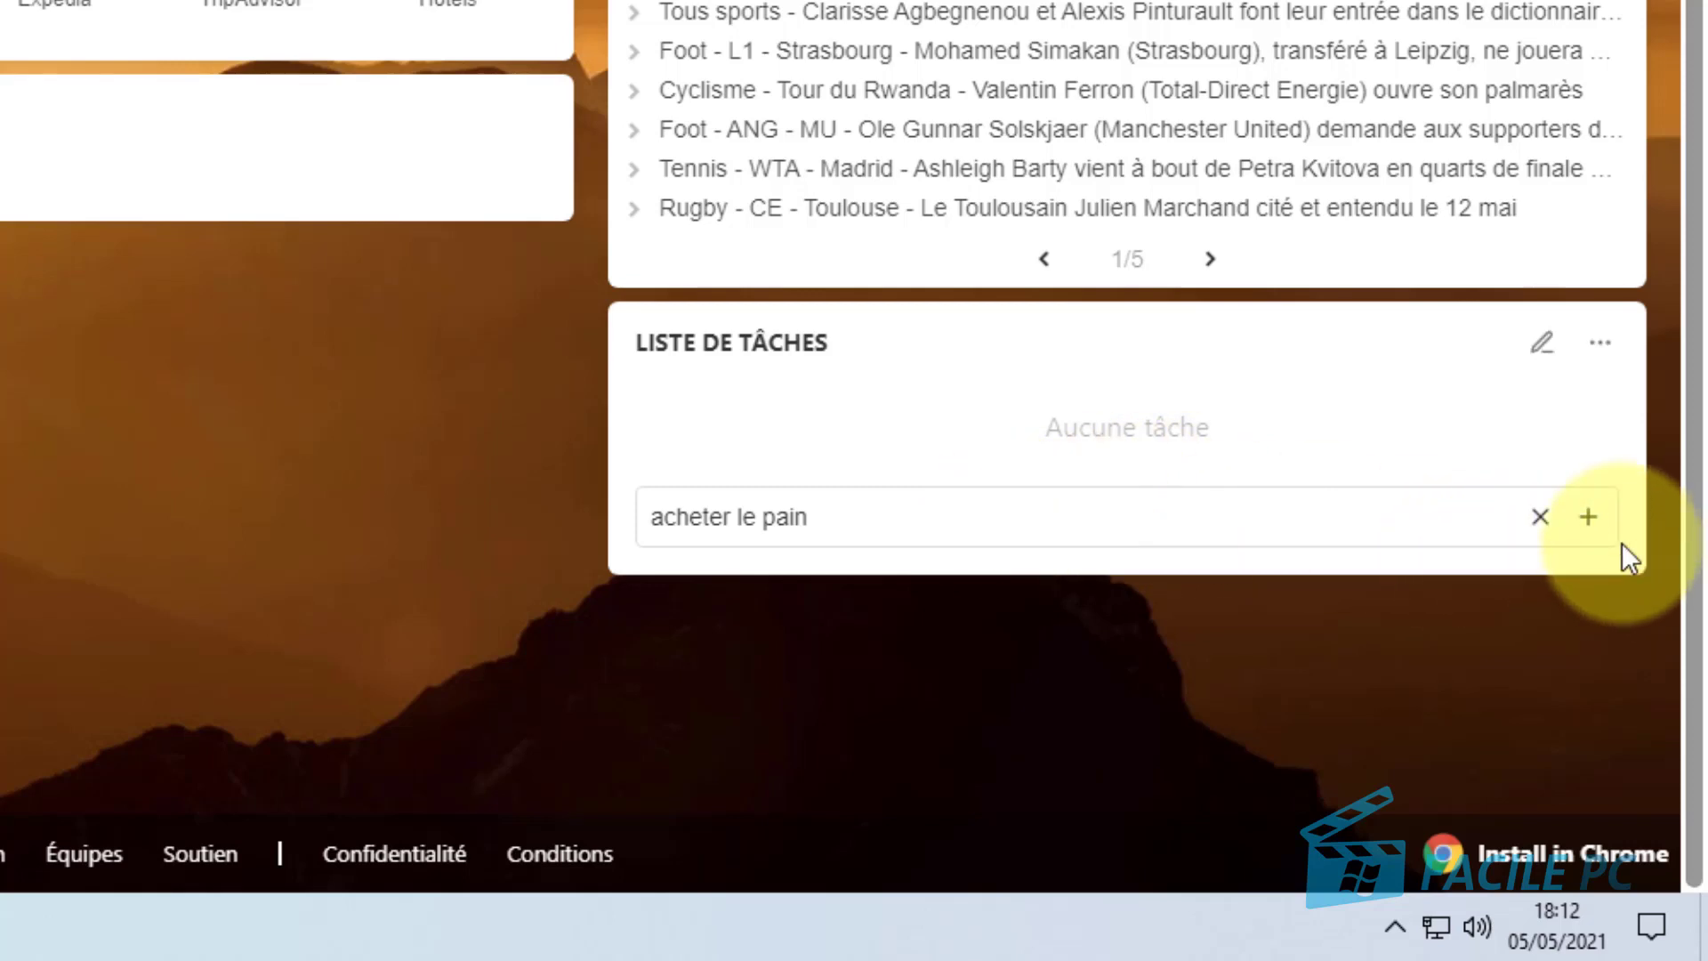
click(1447, 610)
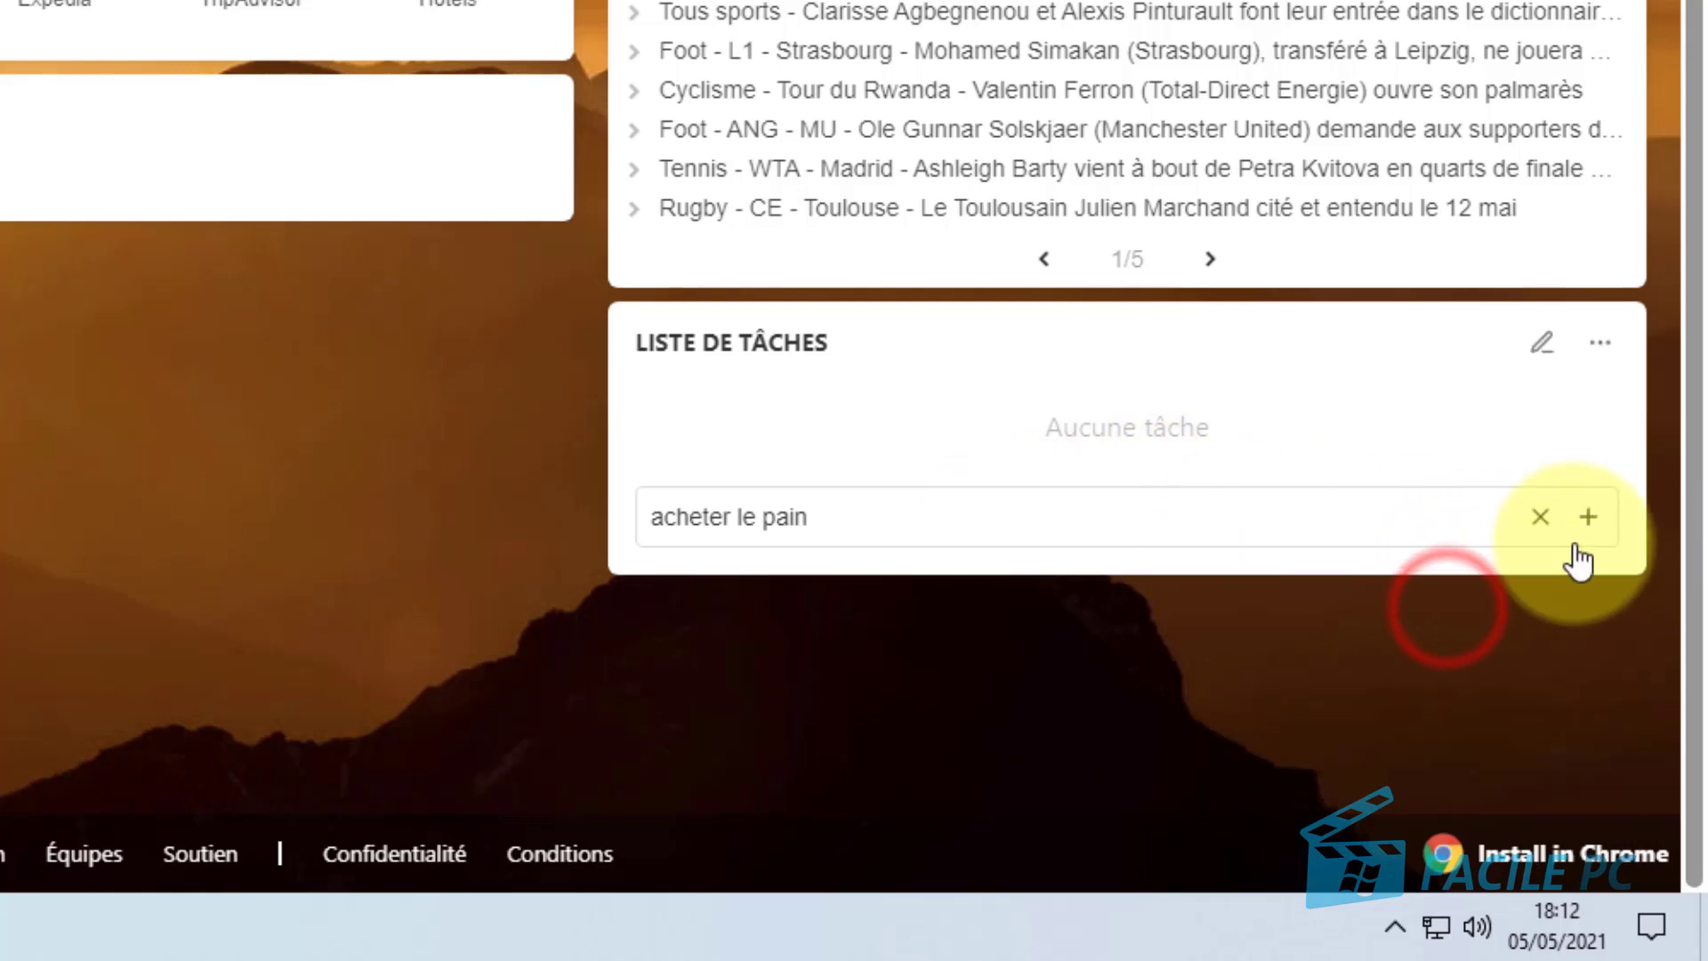
click(1588, 516)
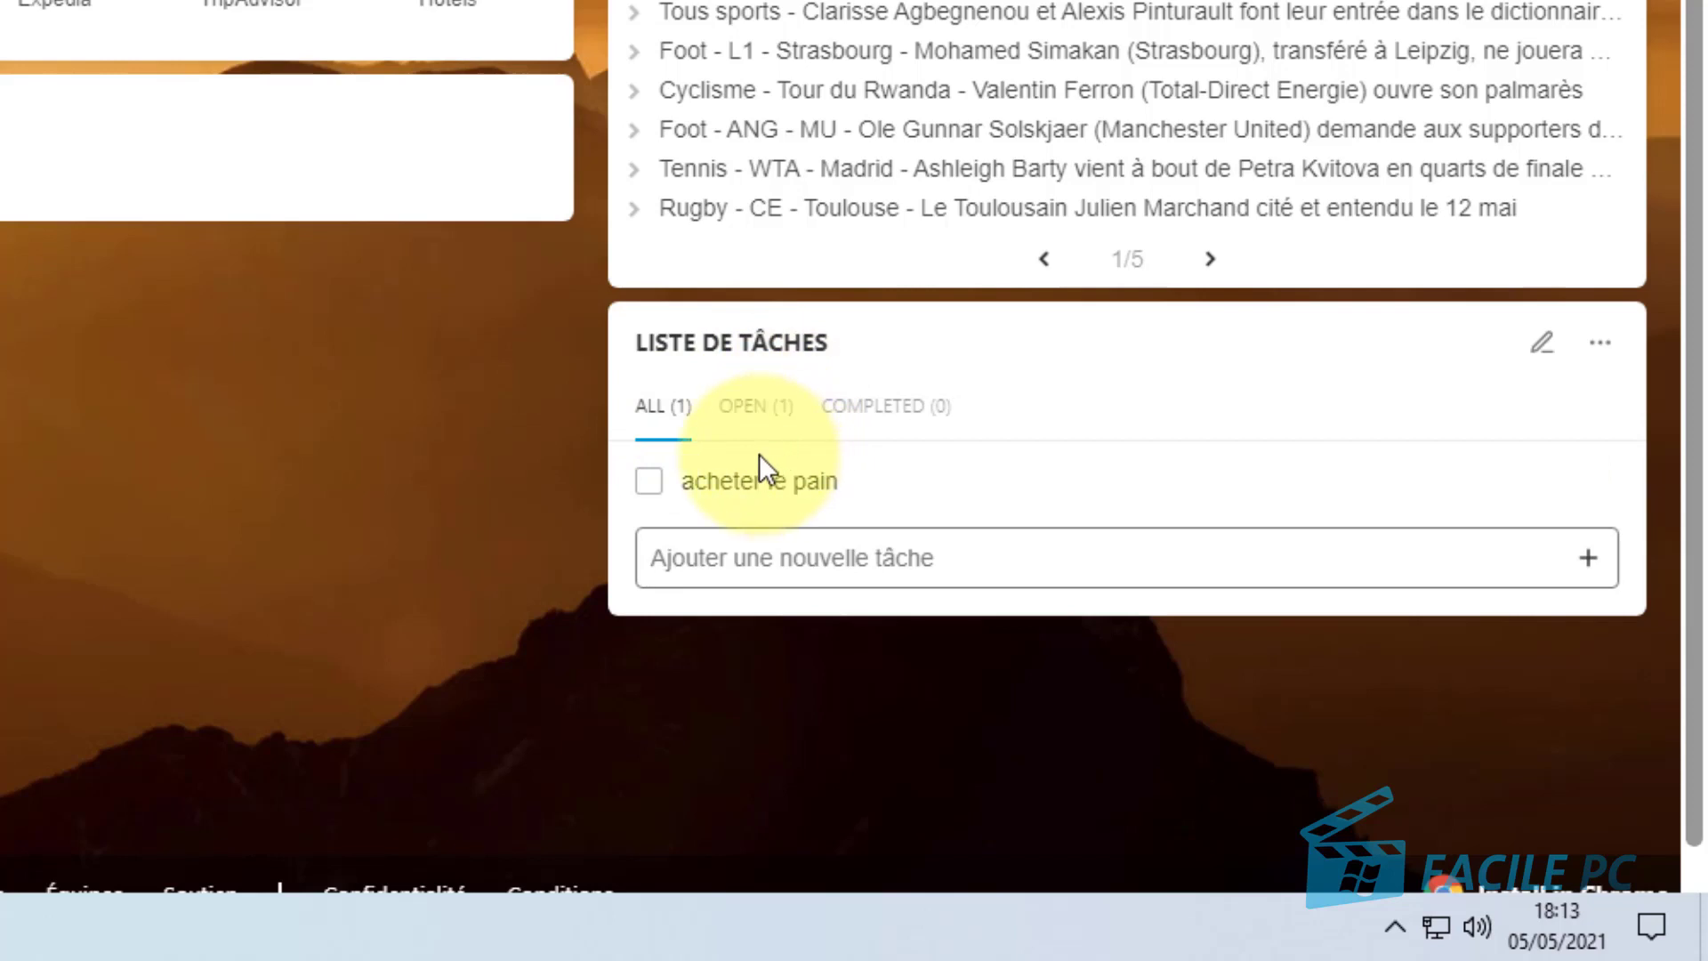
Mark the task "acheter le pain" as done from the open tasks and show the completed tasks
click(763, 412)
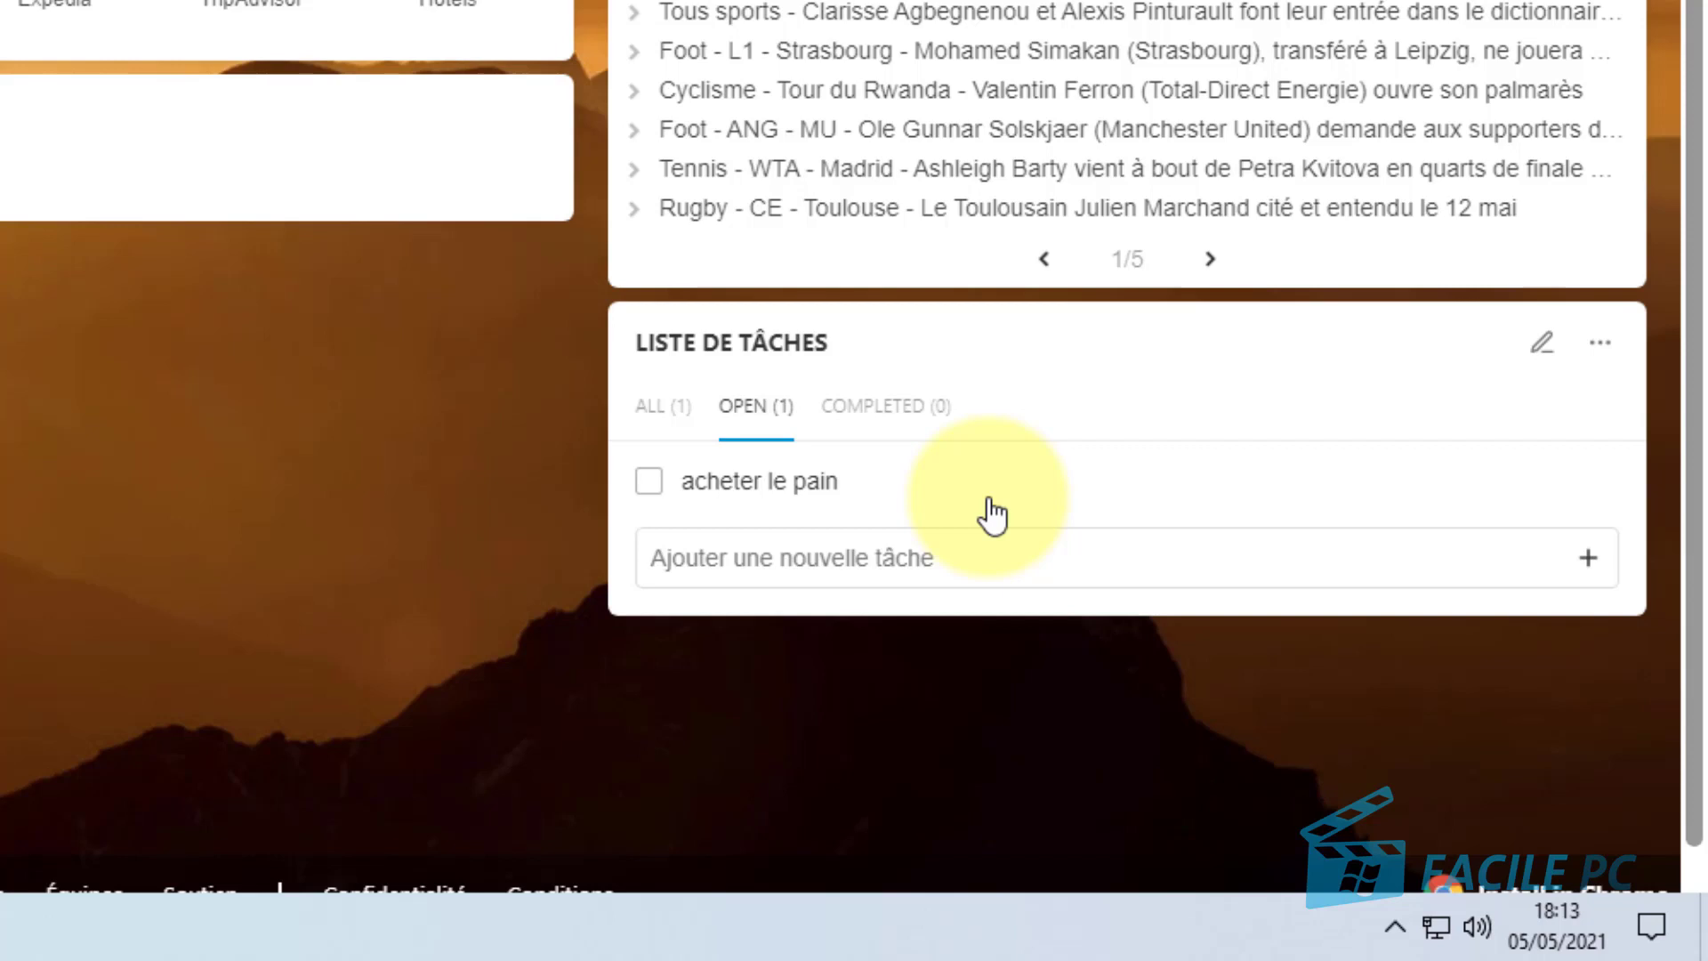
click(649, 480)
click(894, 409)
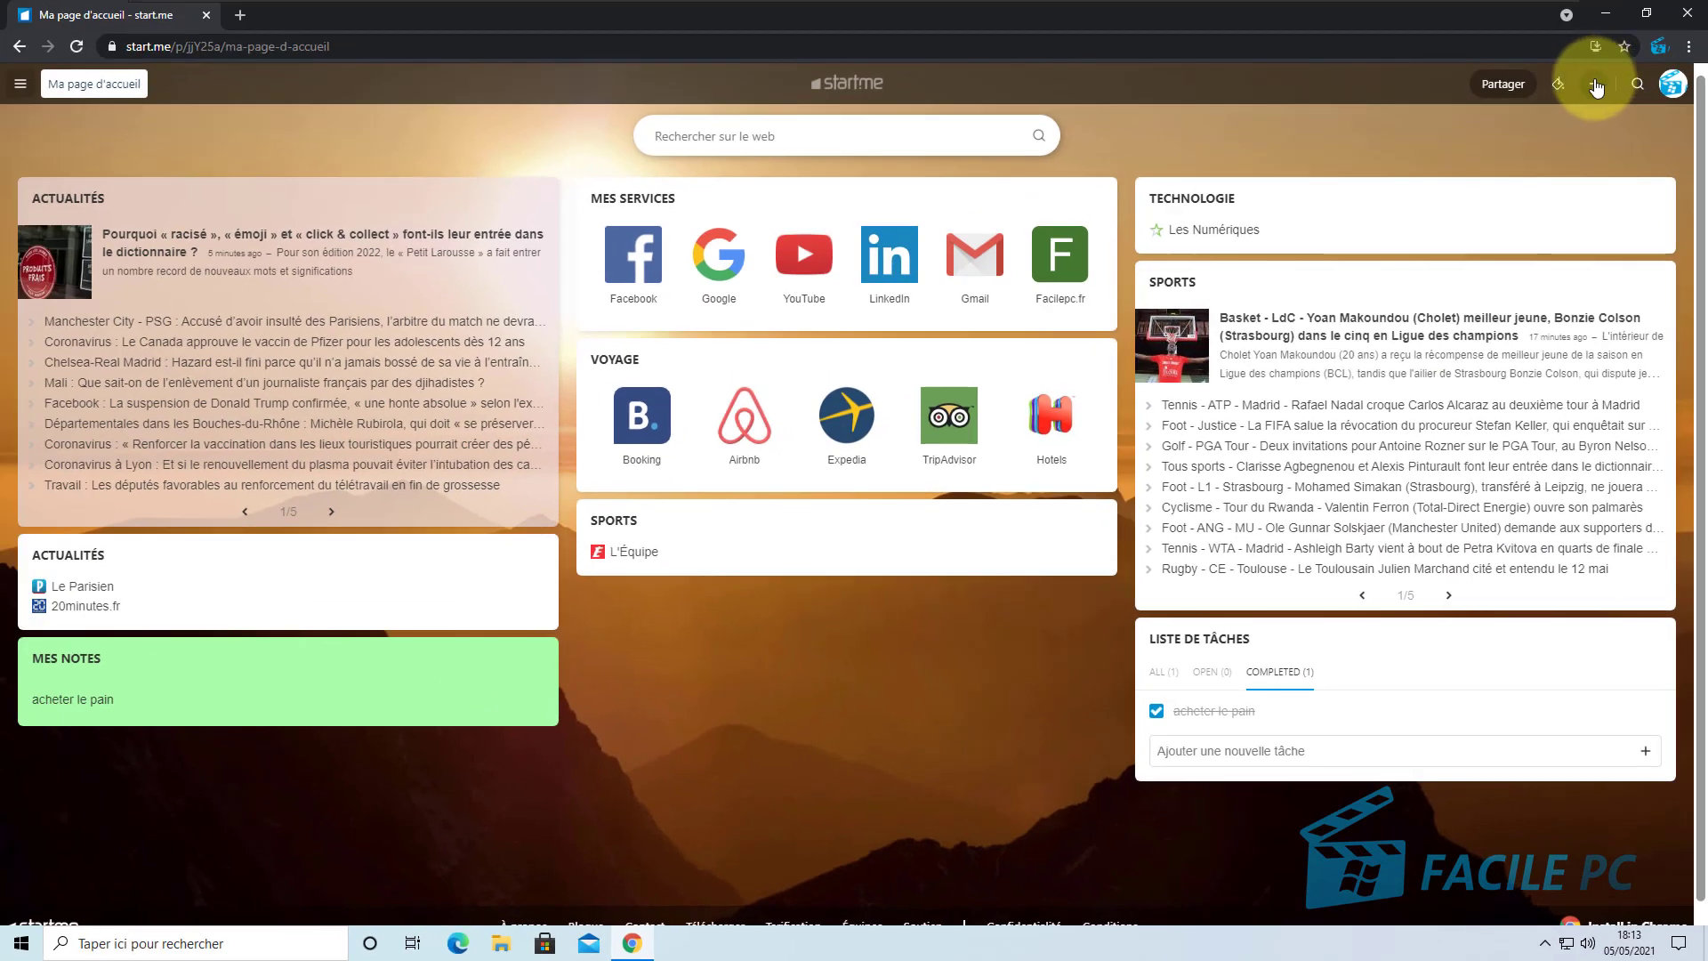
Add a Calculatrice widget to the page from the full list of widgets
click(1596, 85)
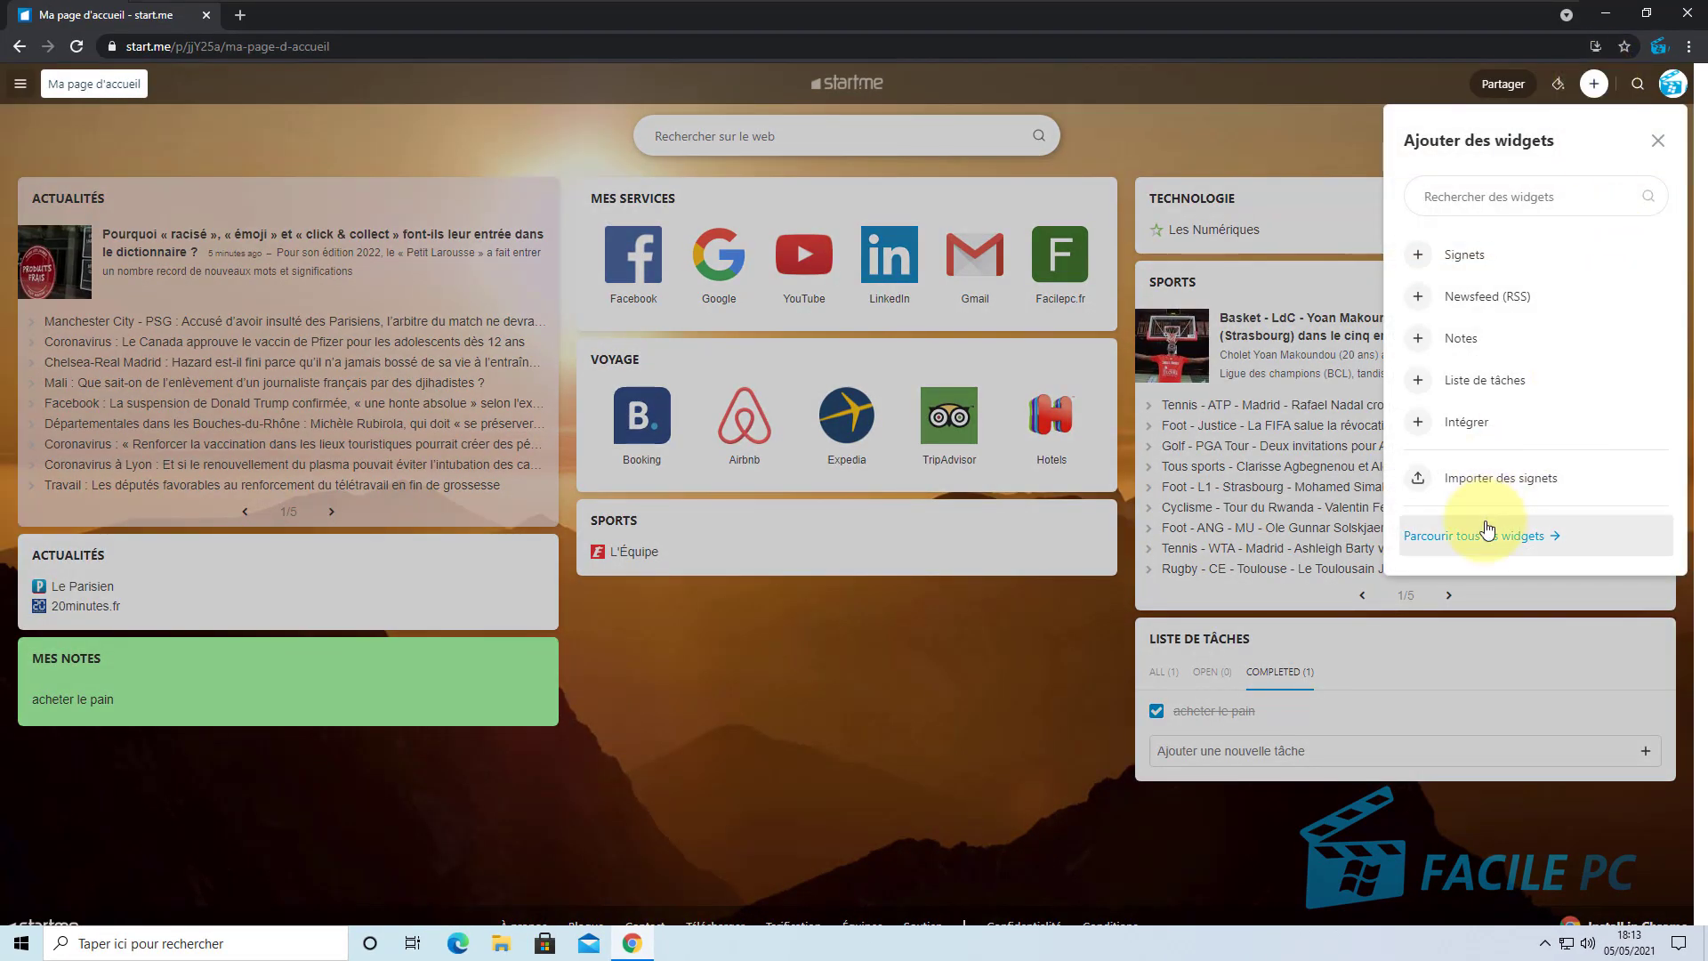
click(1488, 546)
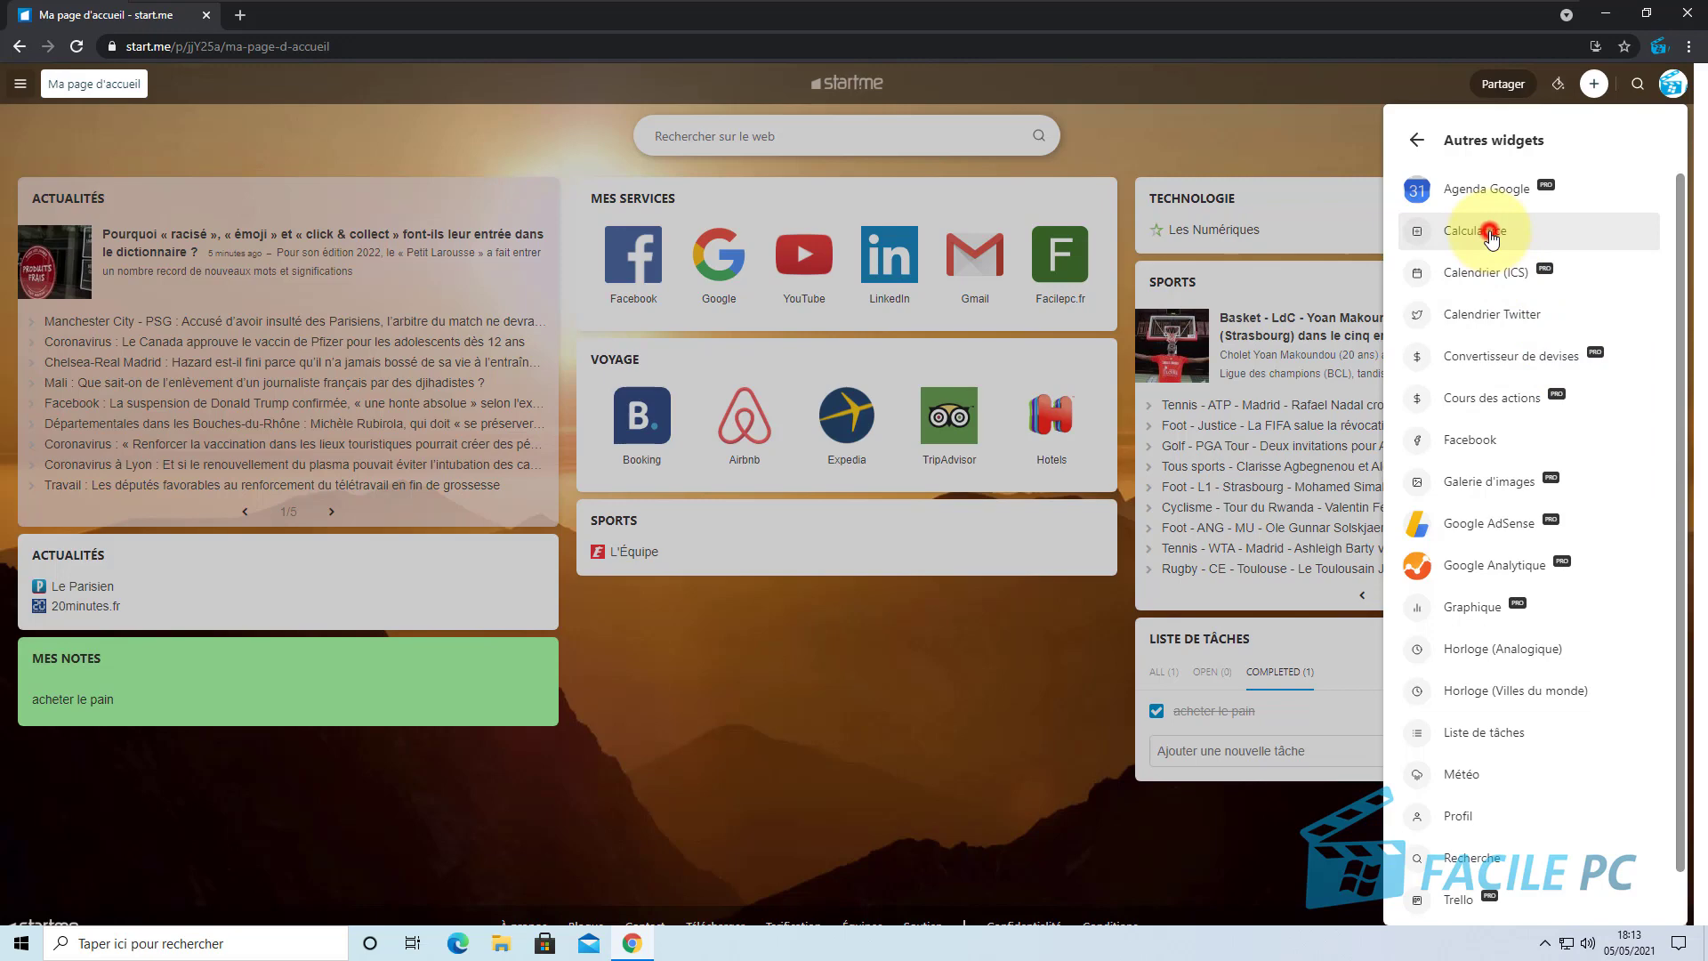
click(1493, 236)
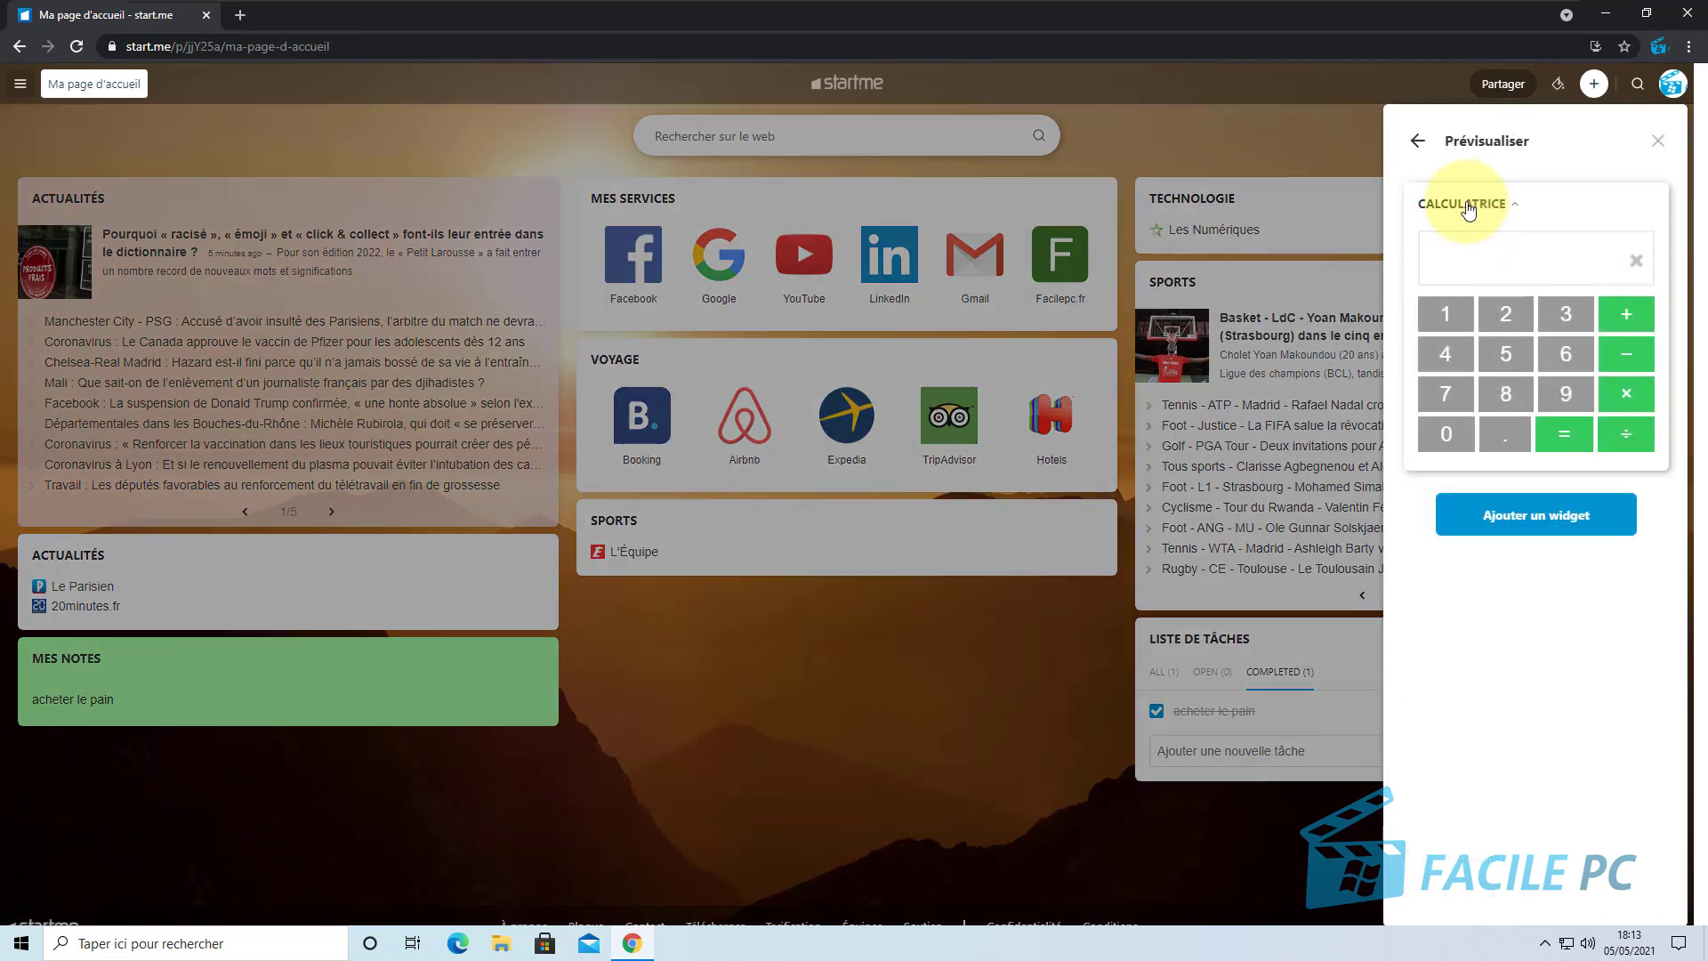
click(1520, 528)
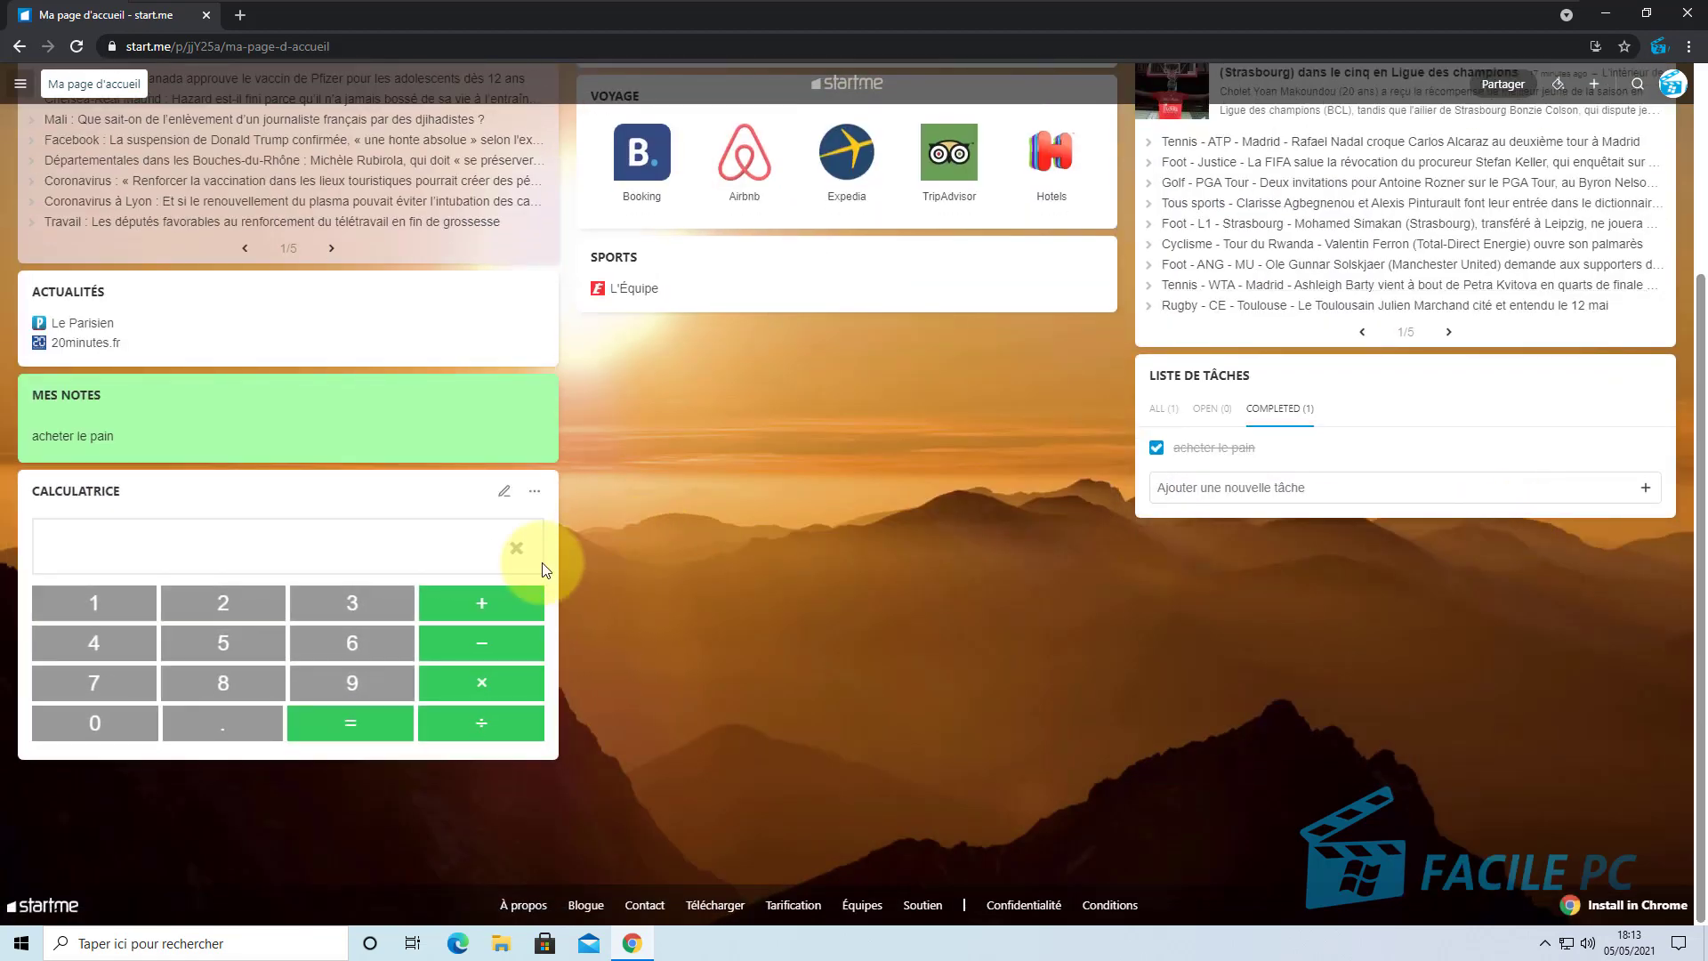
Add a Météo widget to the page from the full list of widgets
scroll(542, 563, up, 3)
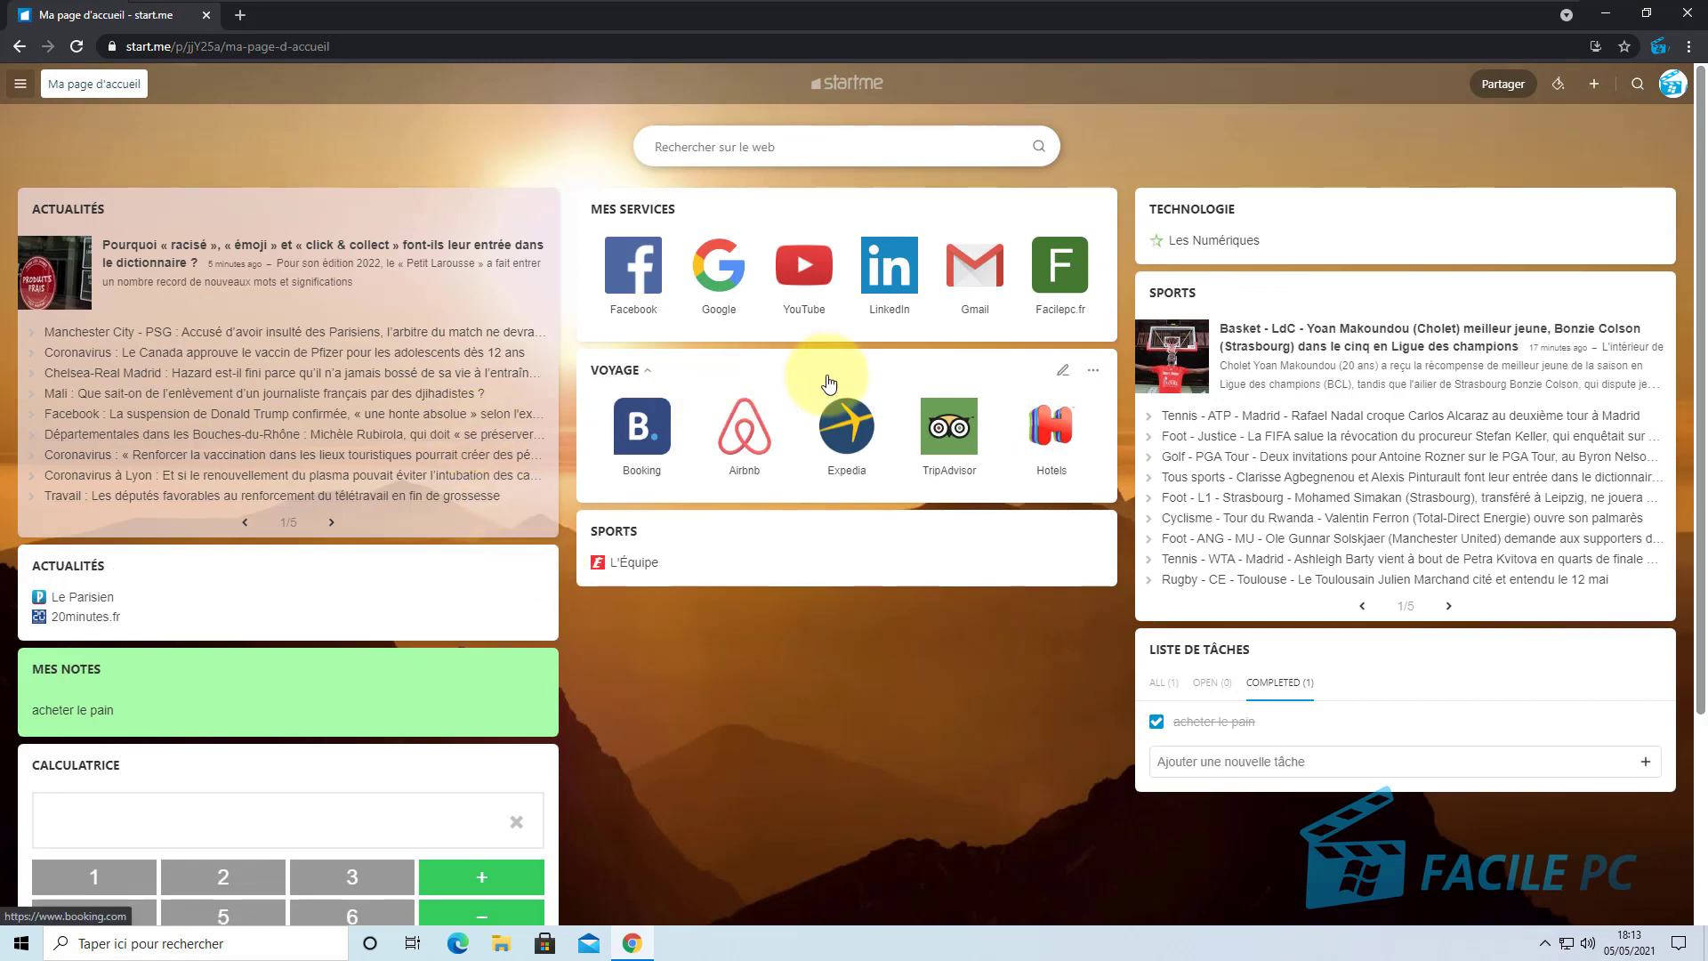
click(1600, 87)
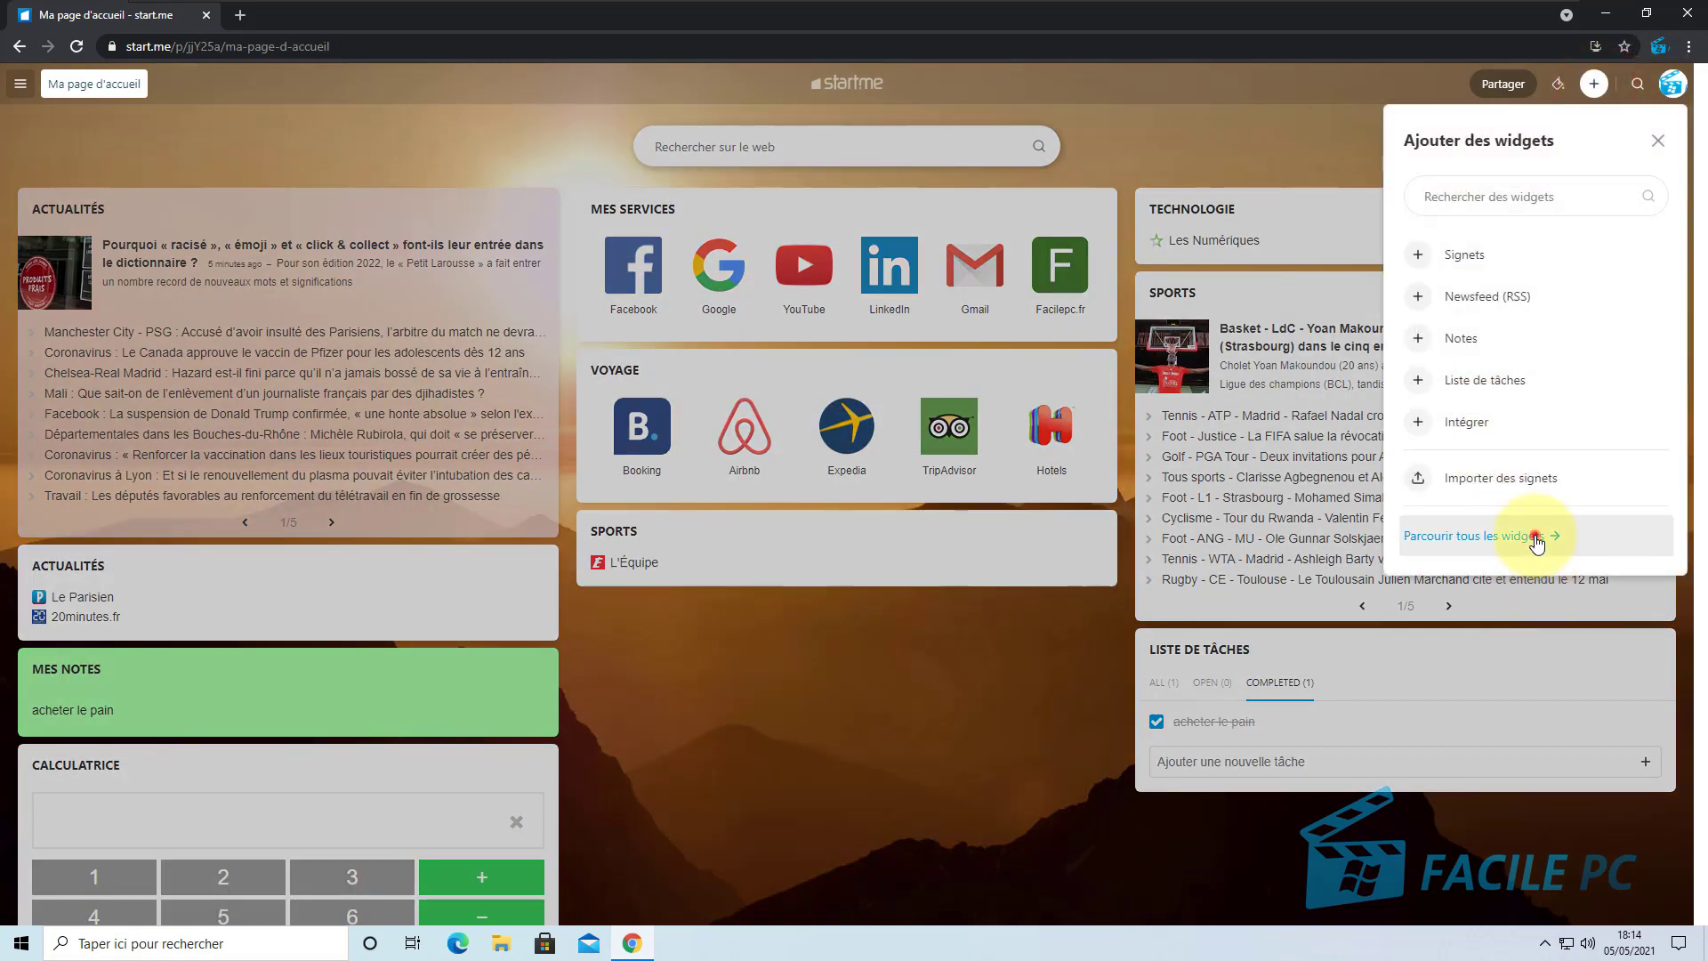
click(1534, 539)
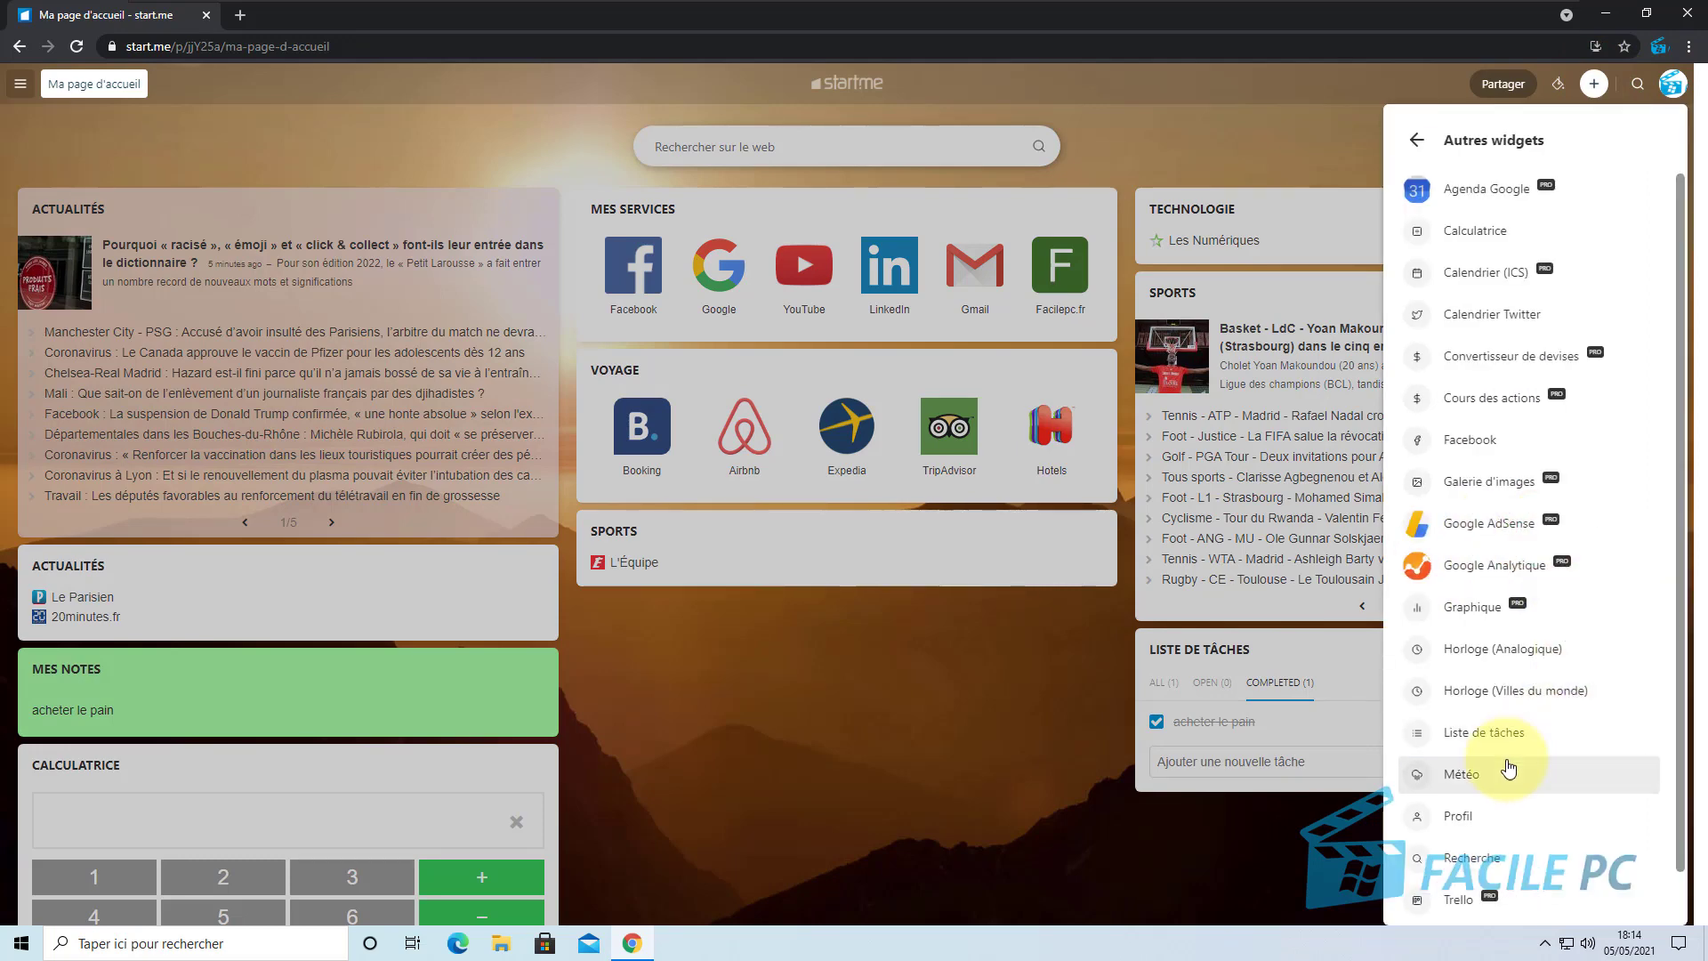
click(1532, 782)
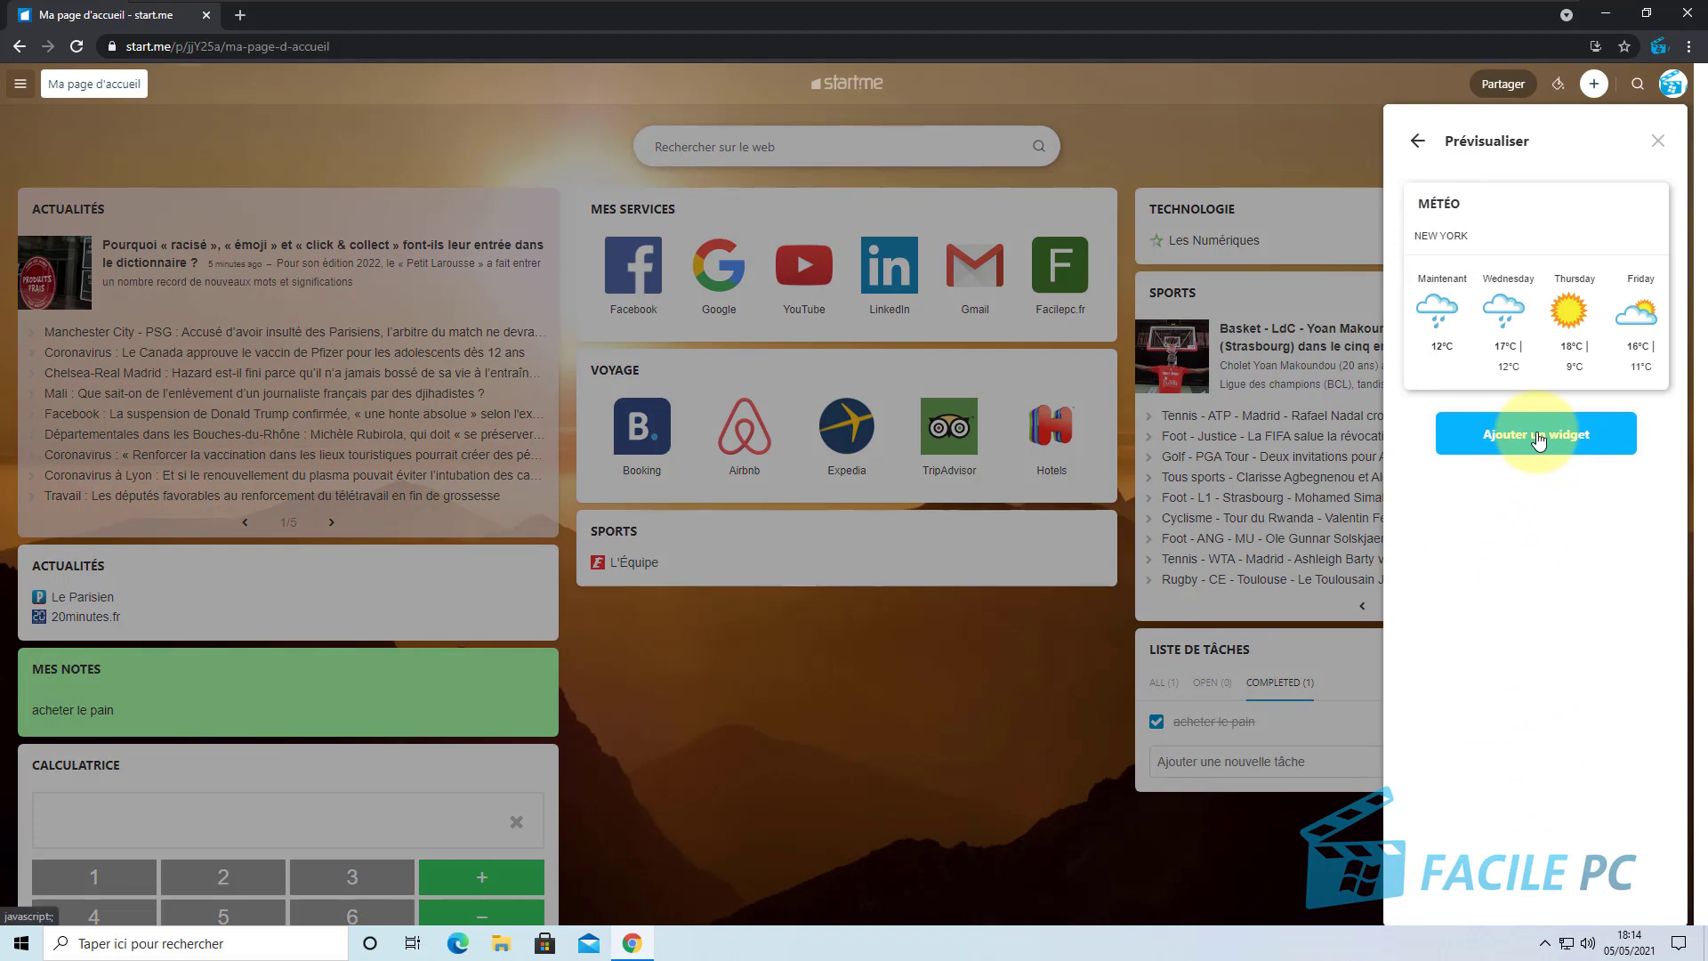
click(1539, 438)
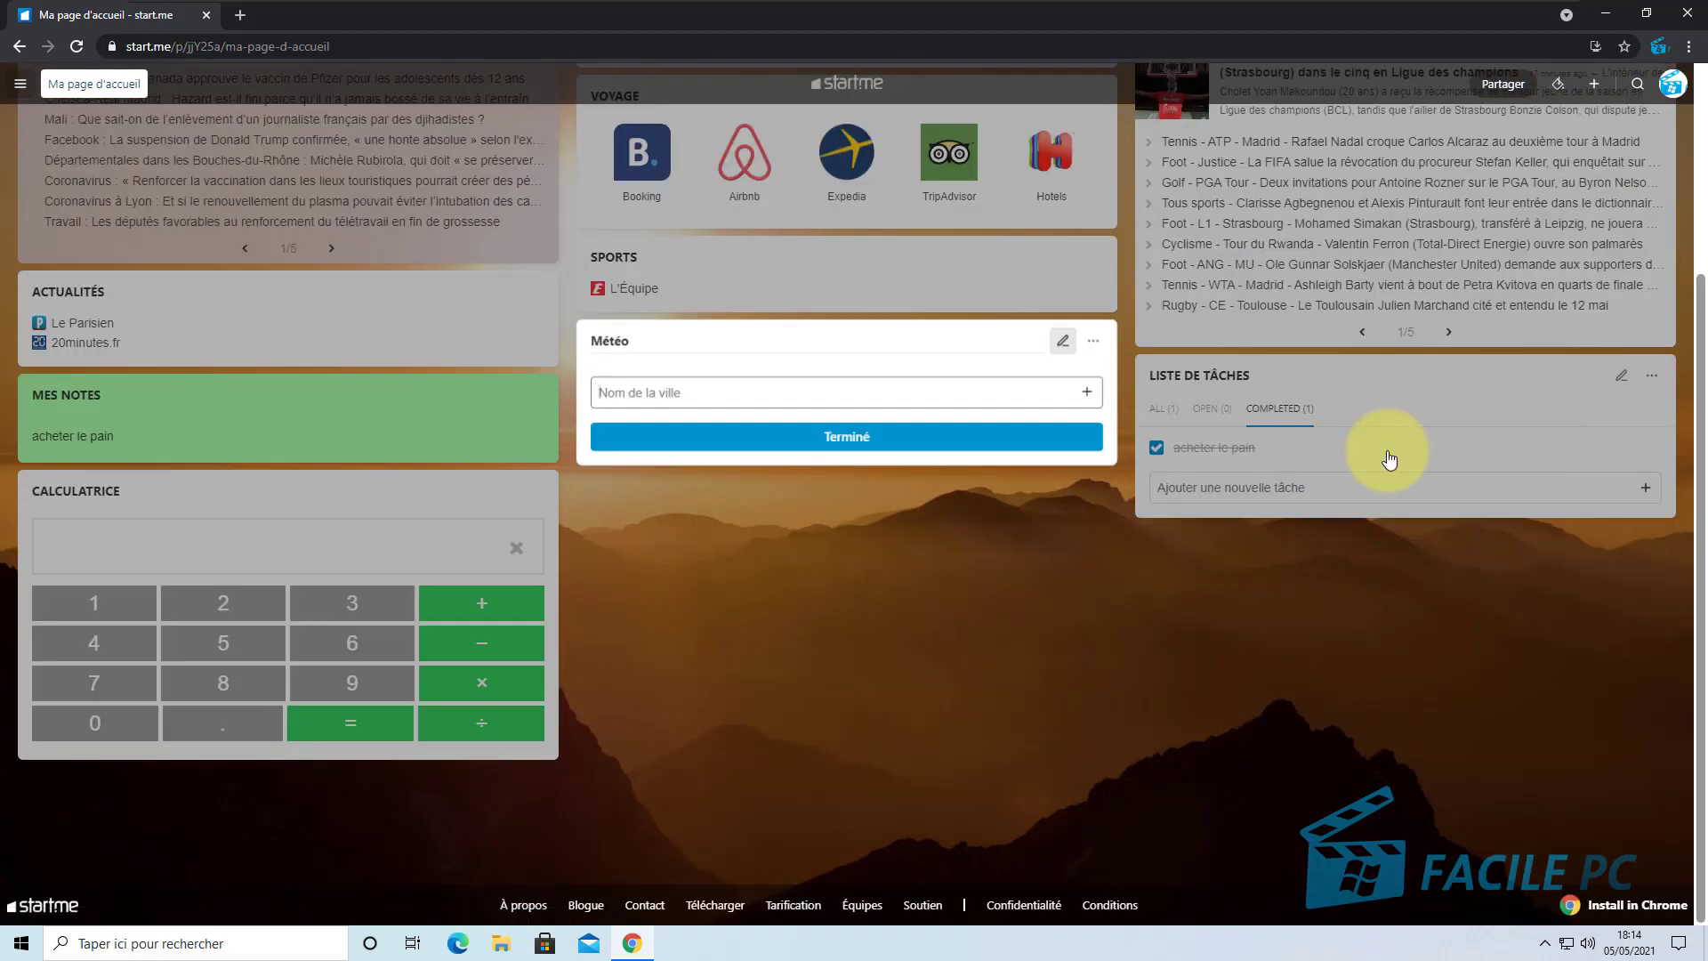
Search for "lille" in the Météo widget, add the city Lille (fr) and finish editing the widget
click(772, 389)
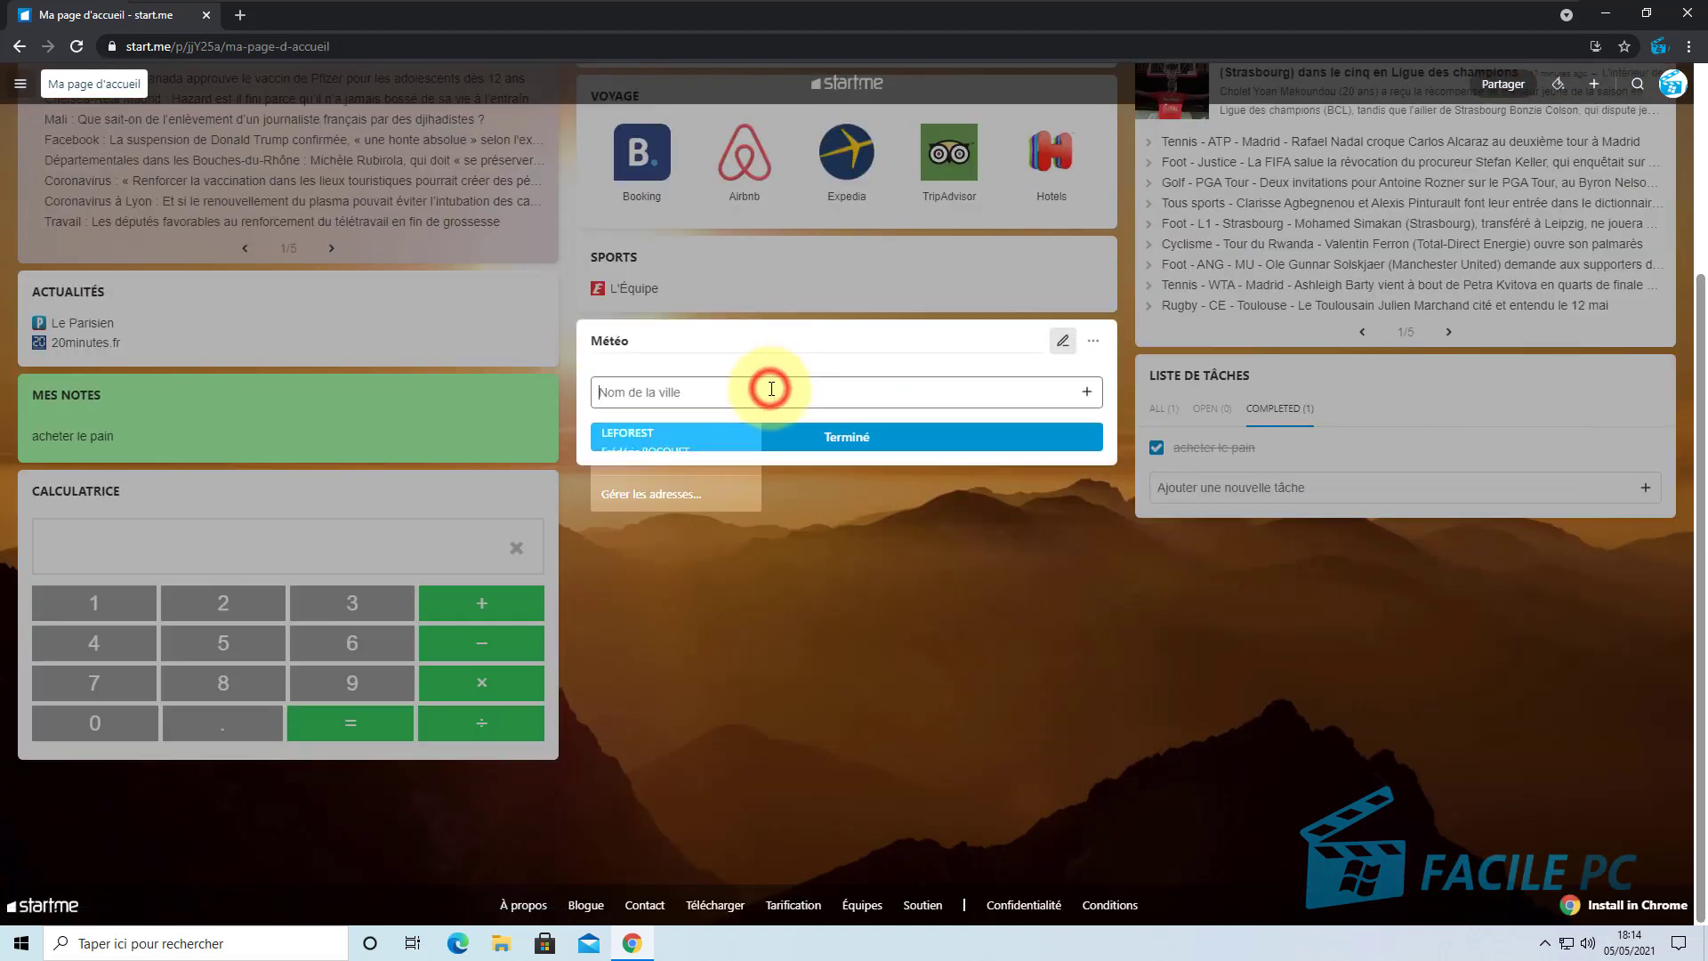
text(lille)
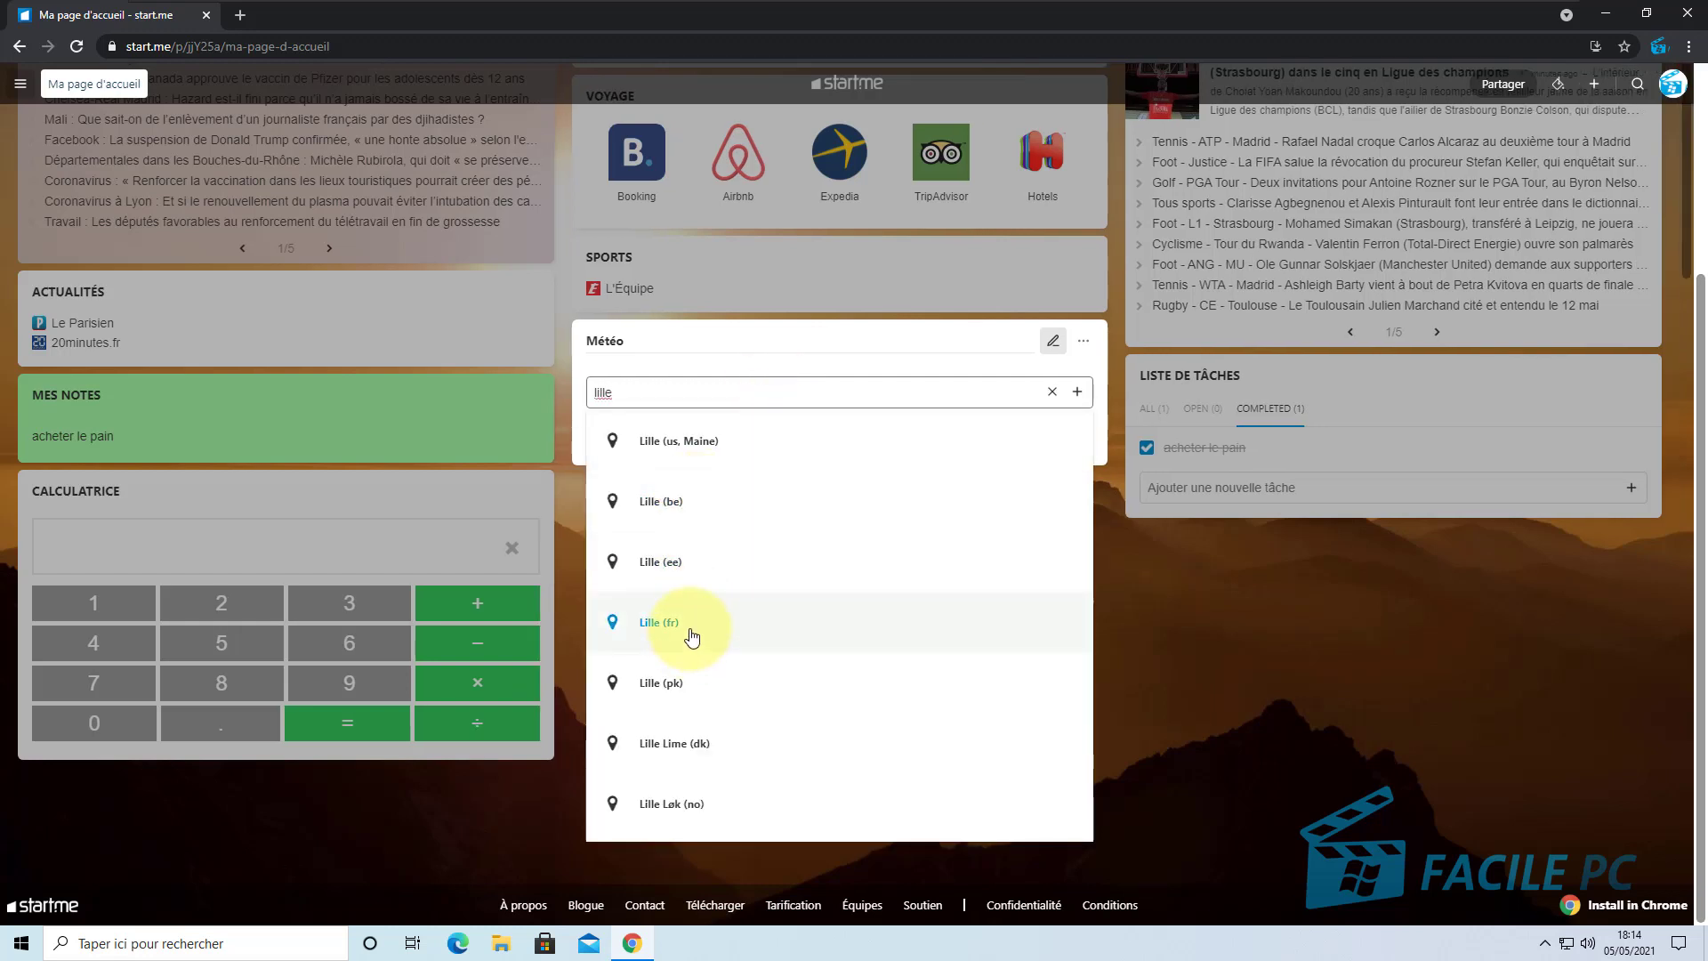
click(691, 630)
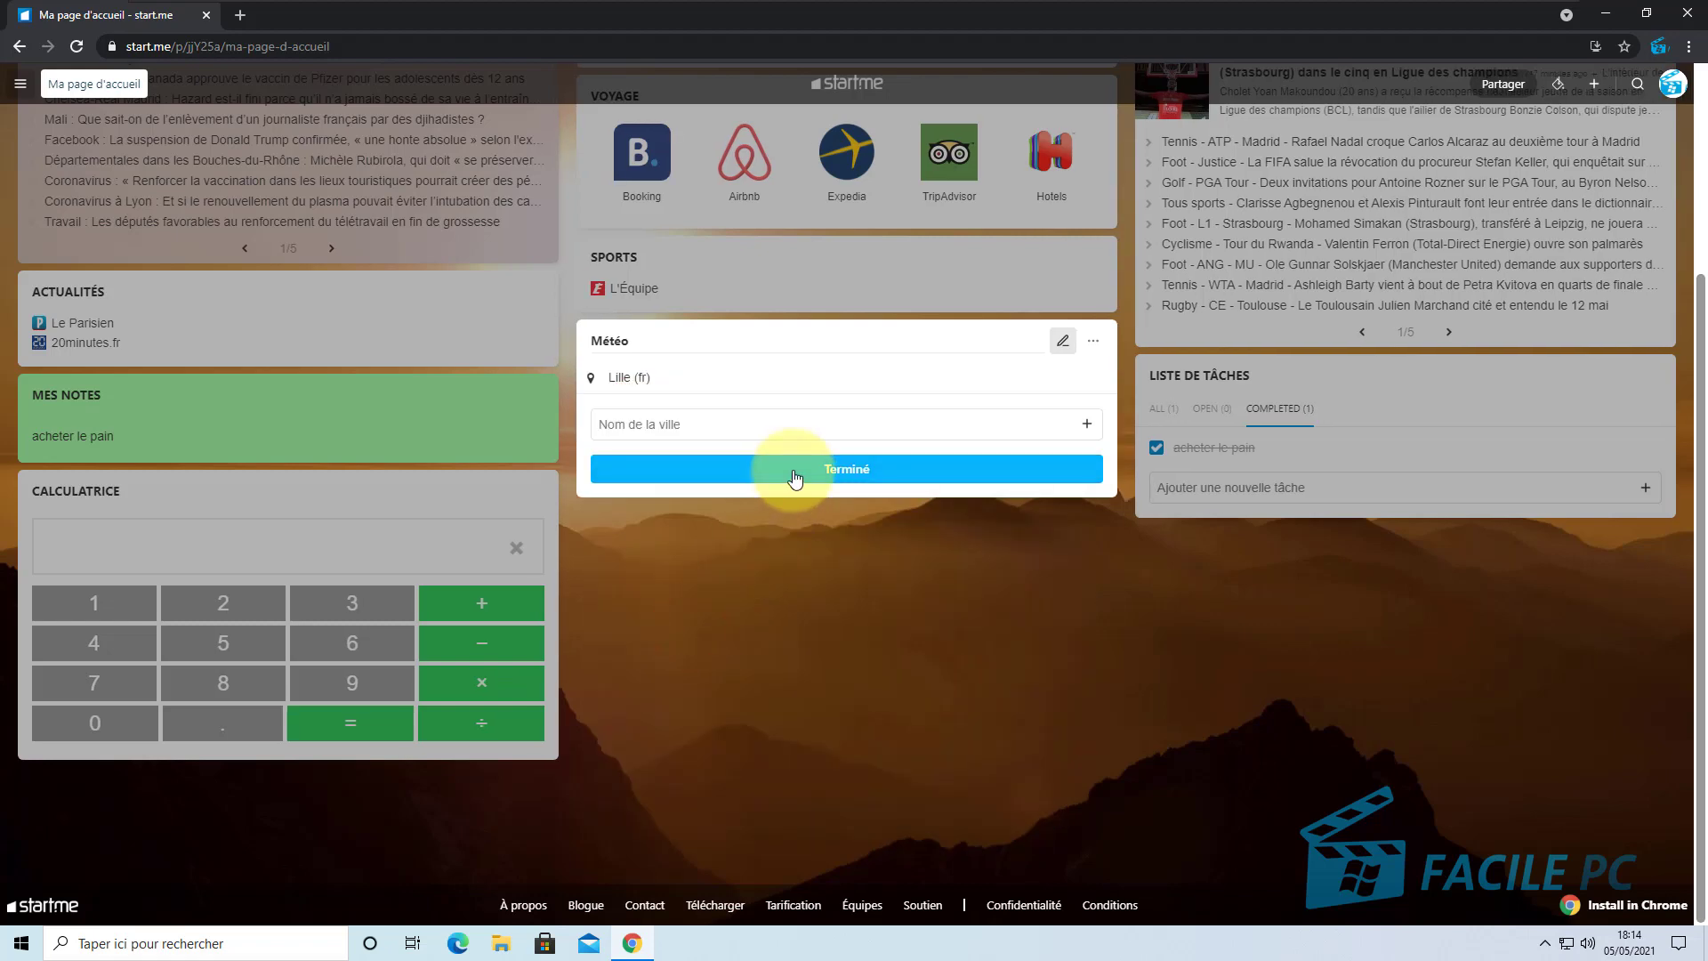
click(795, 478)
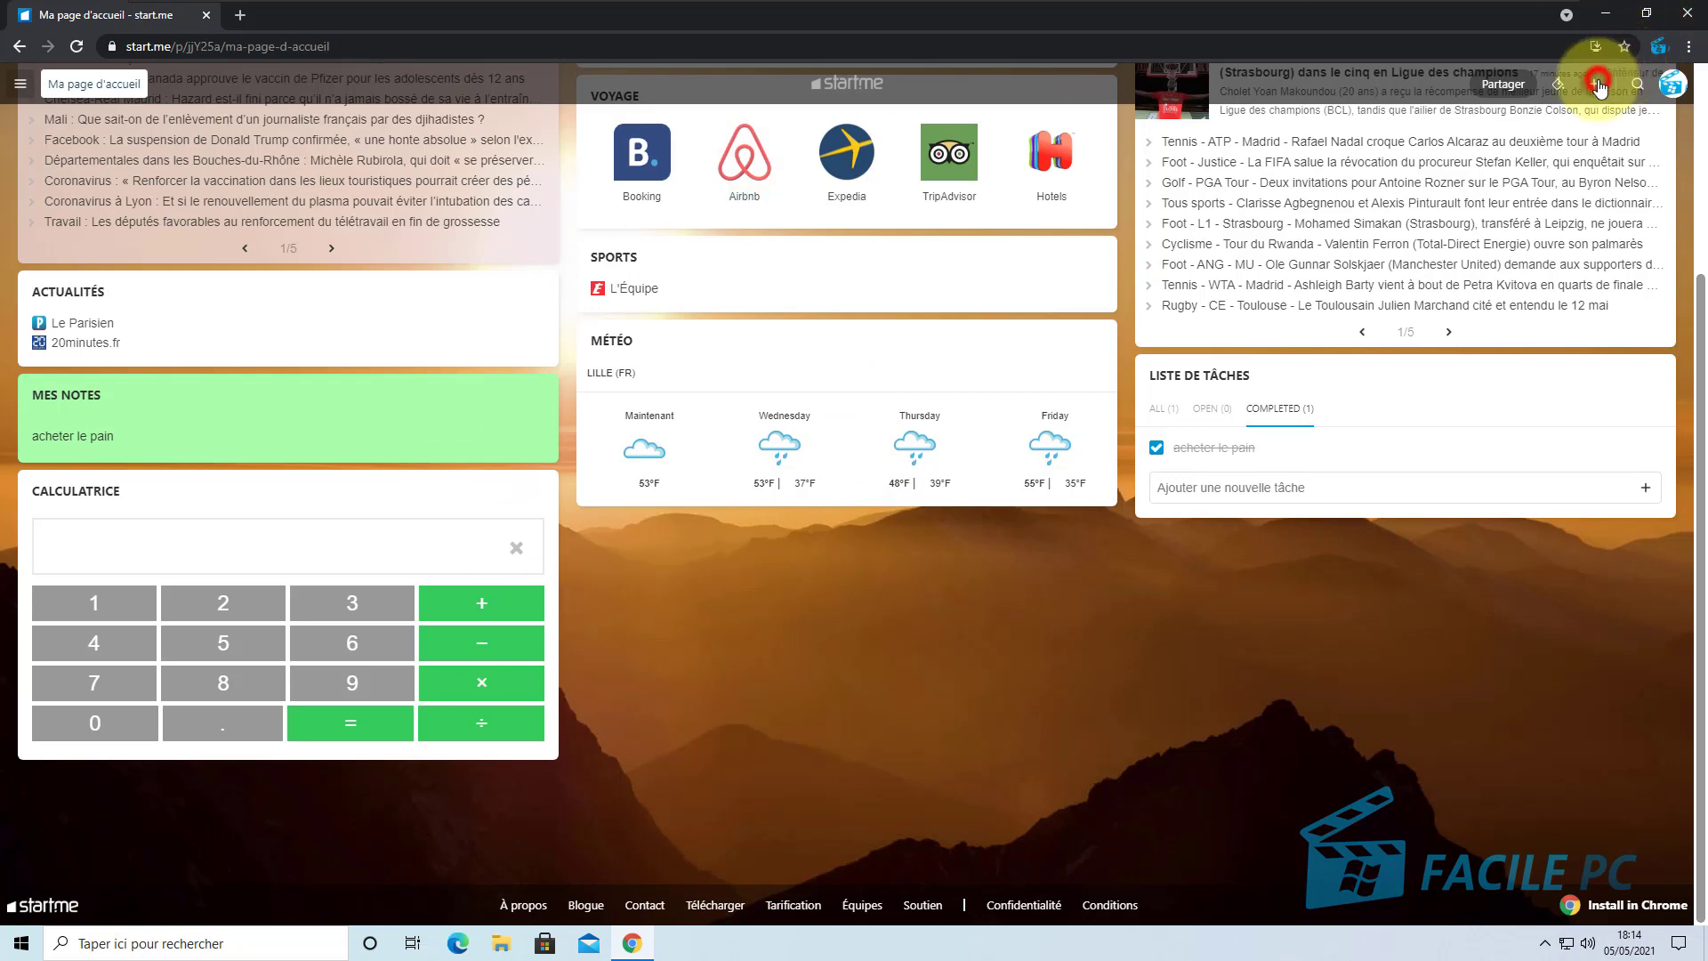
Look at the options for importing bookmarks from an HTML file and return to the list of widgets to add
click(1599, 86)
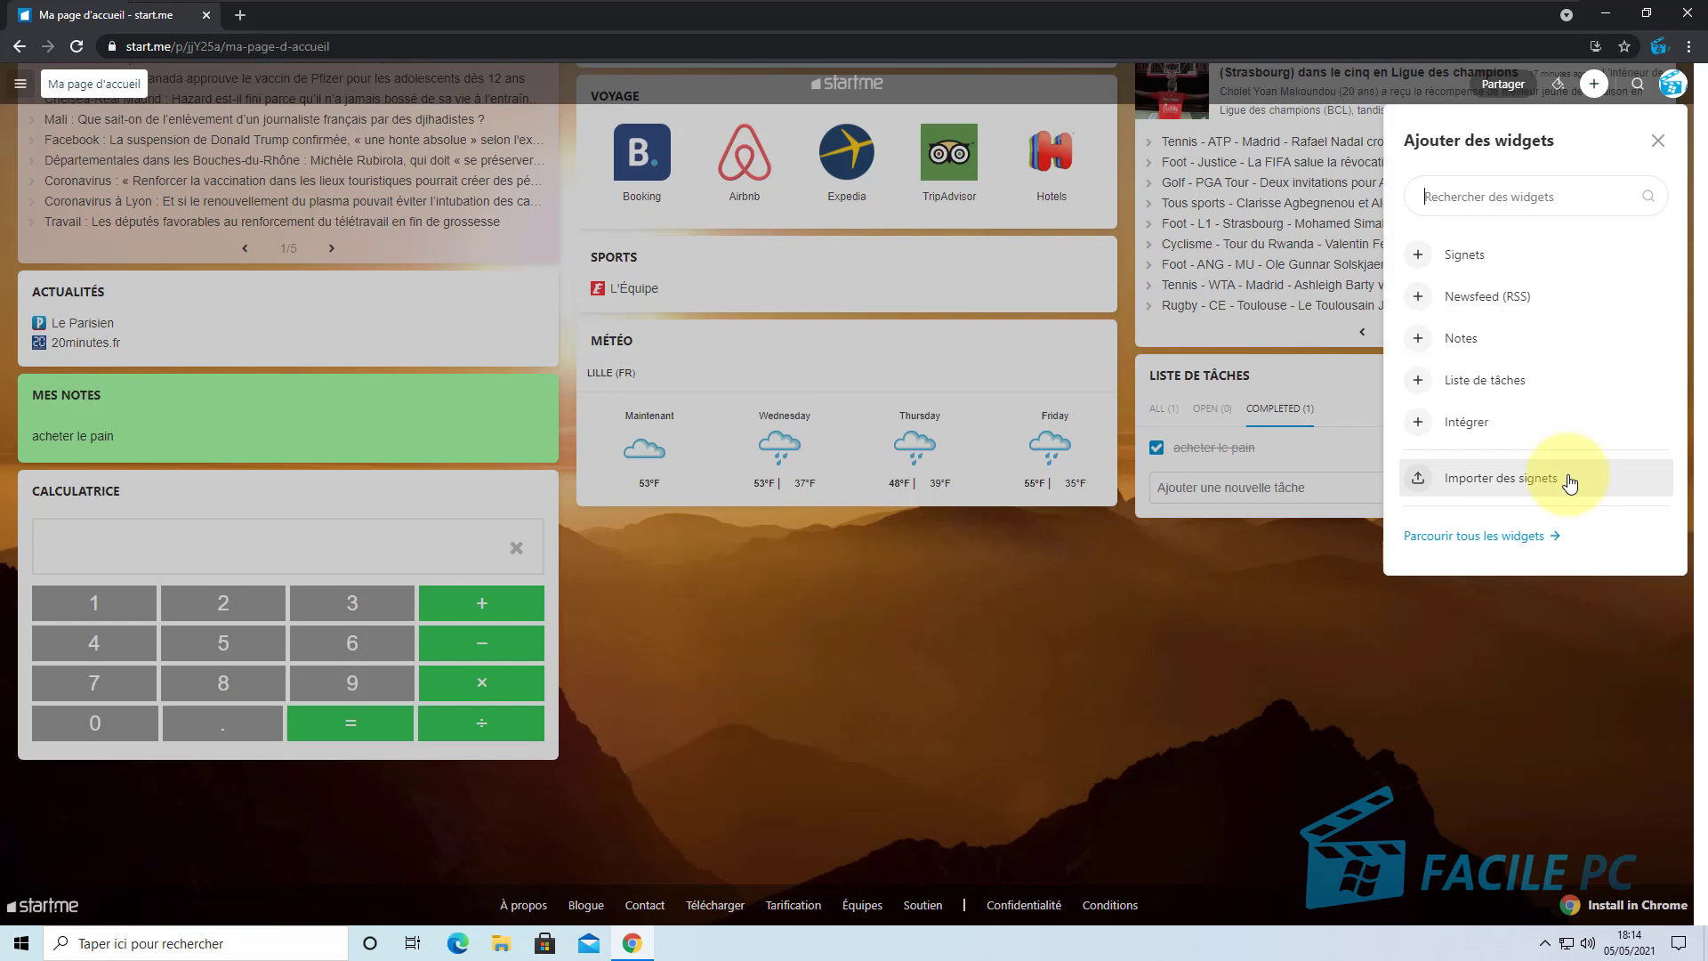
click(1568, 484)
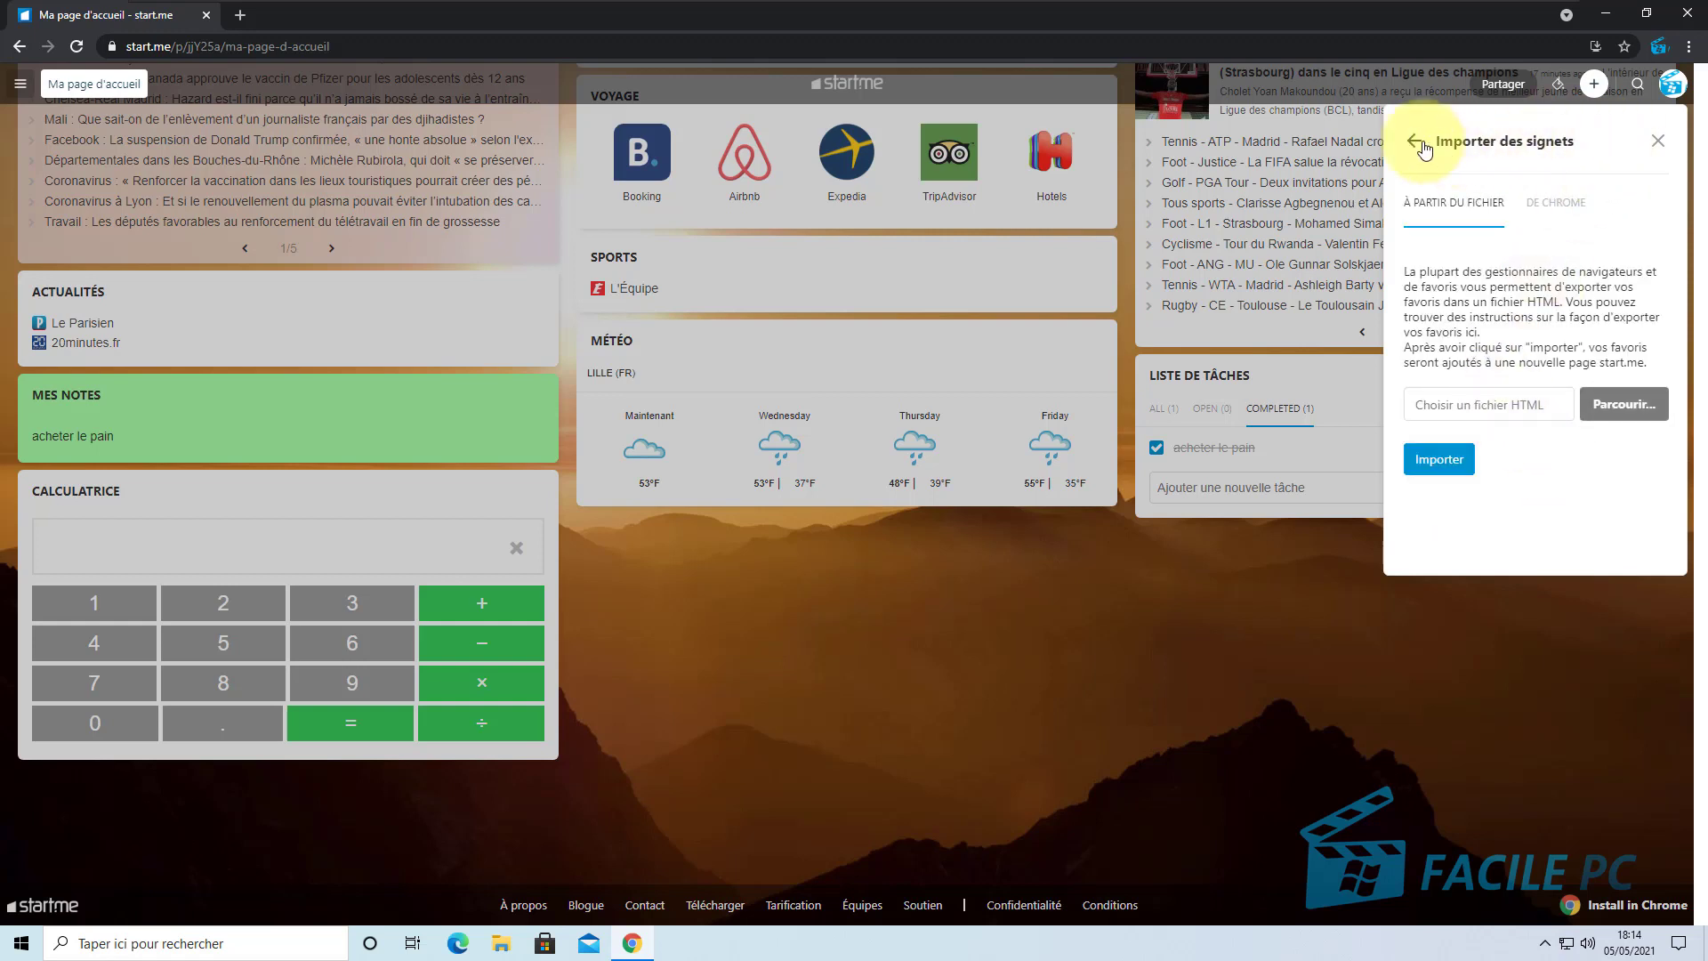
click(1422, 145)
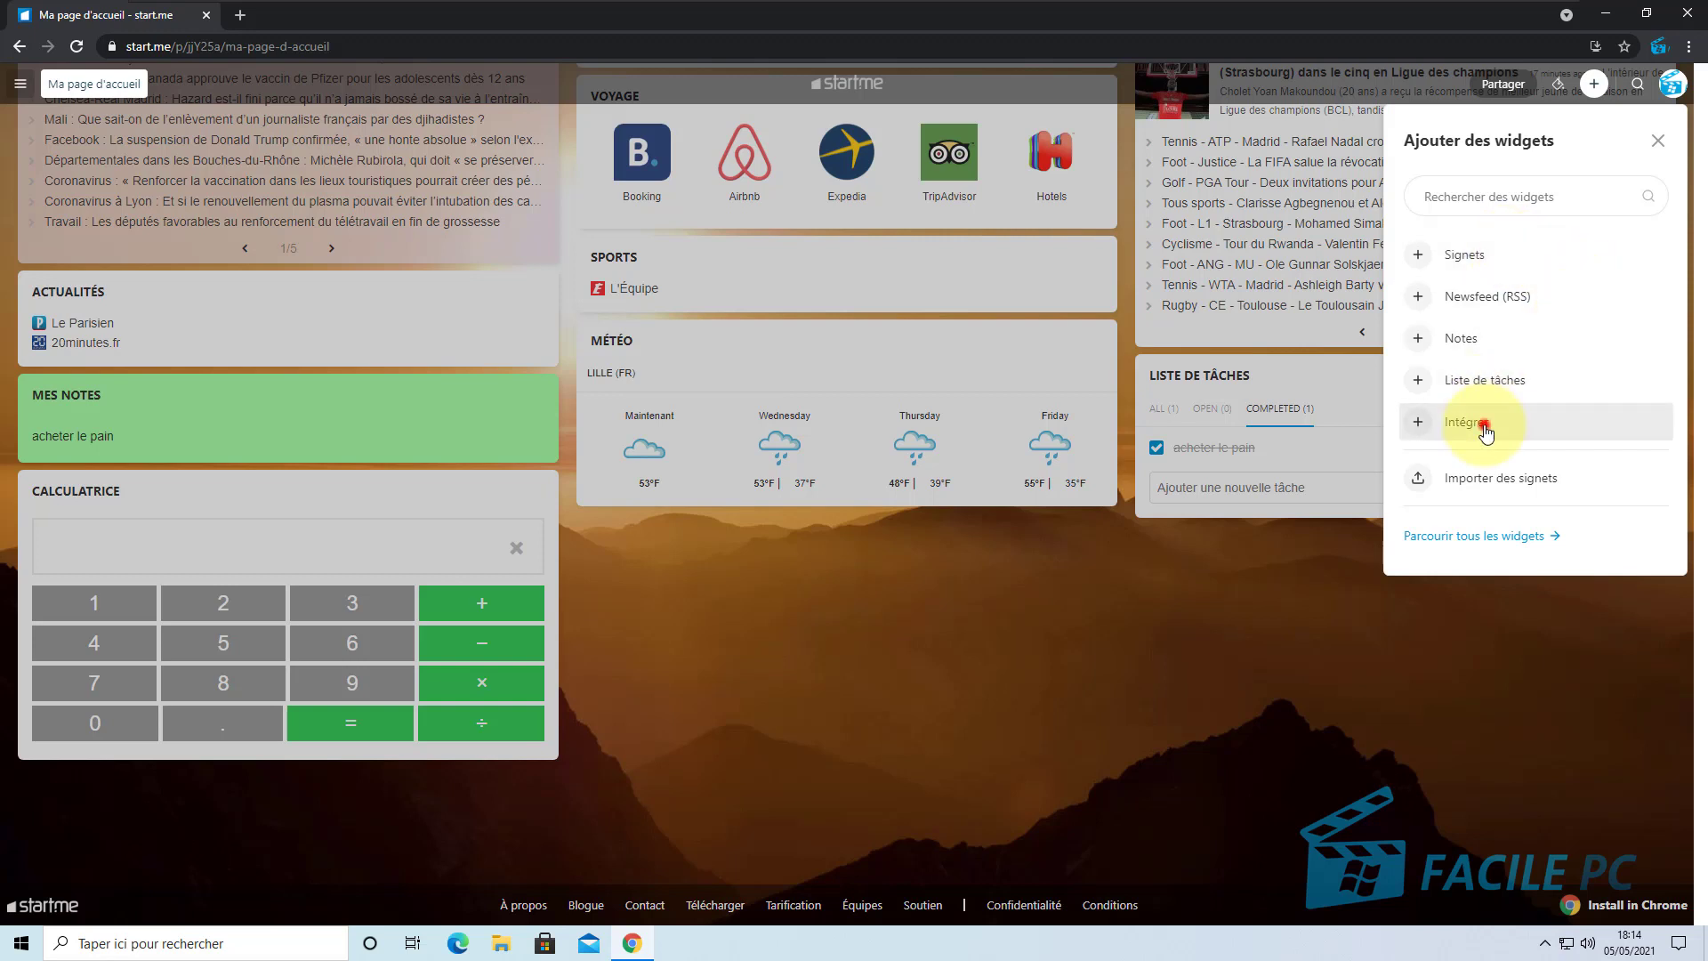
click(1485, 427)
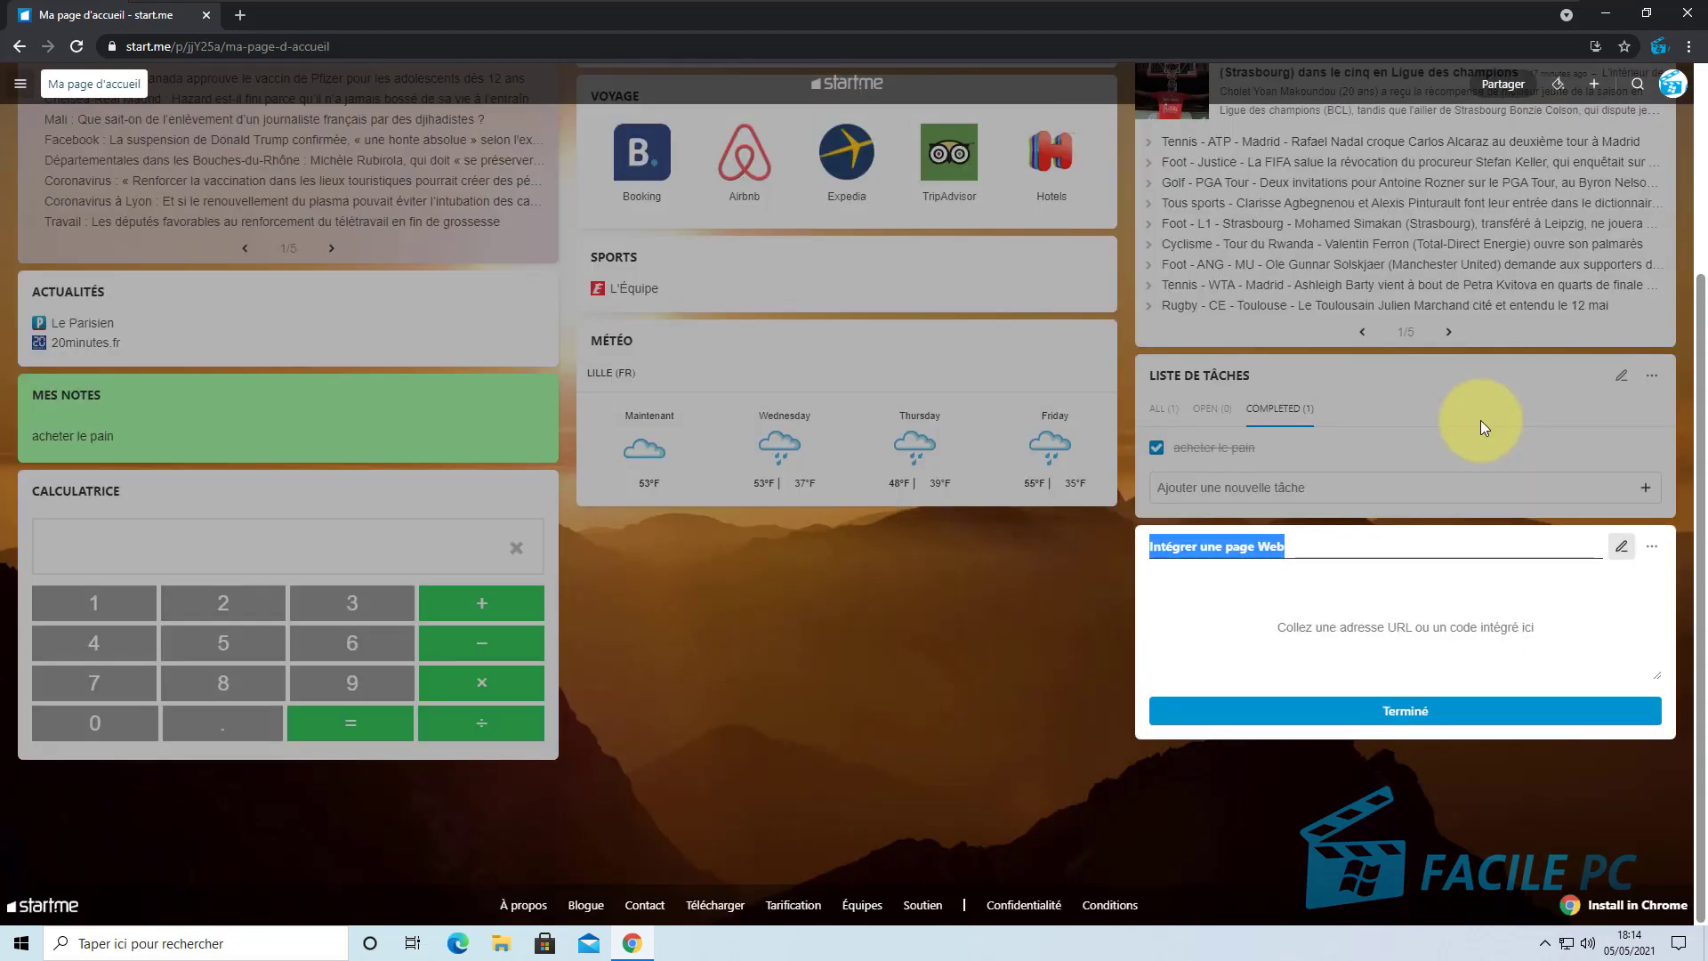
text(Mes sites)
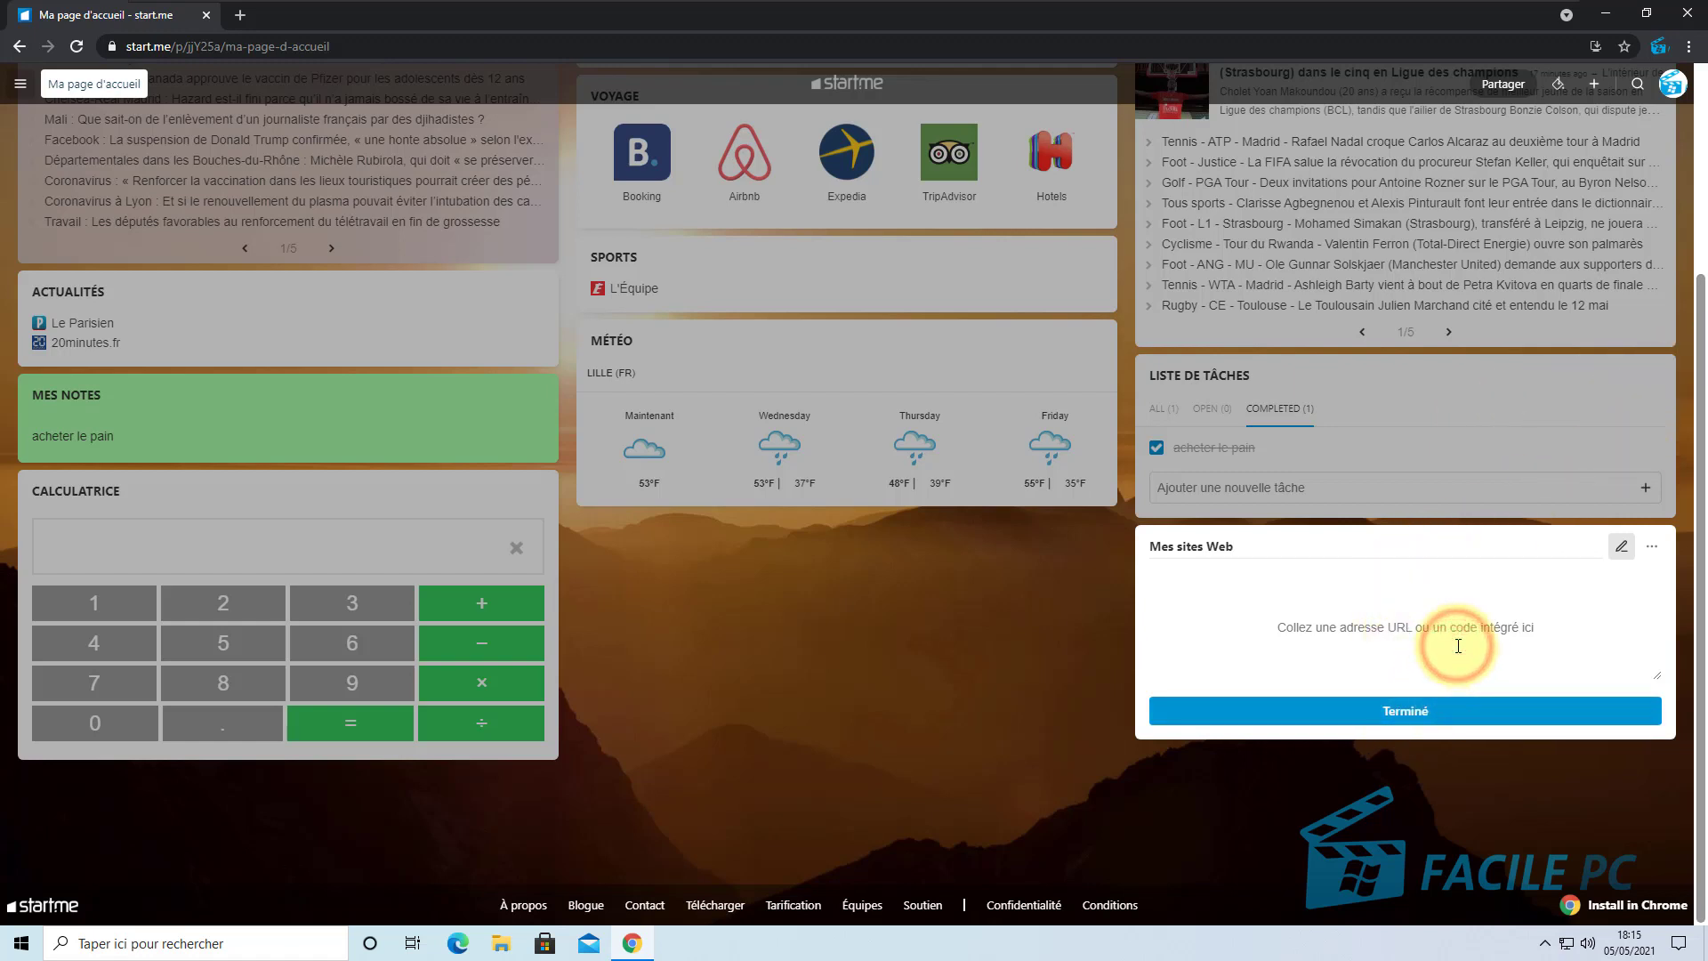
text(https://www.facilepc.fr)
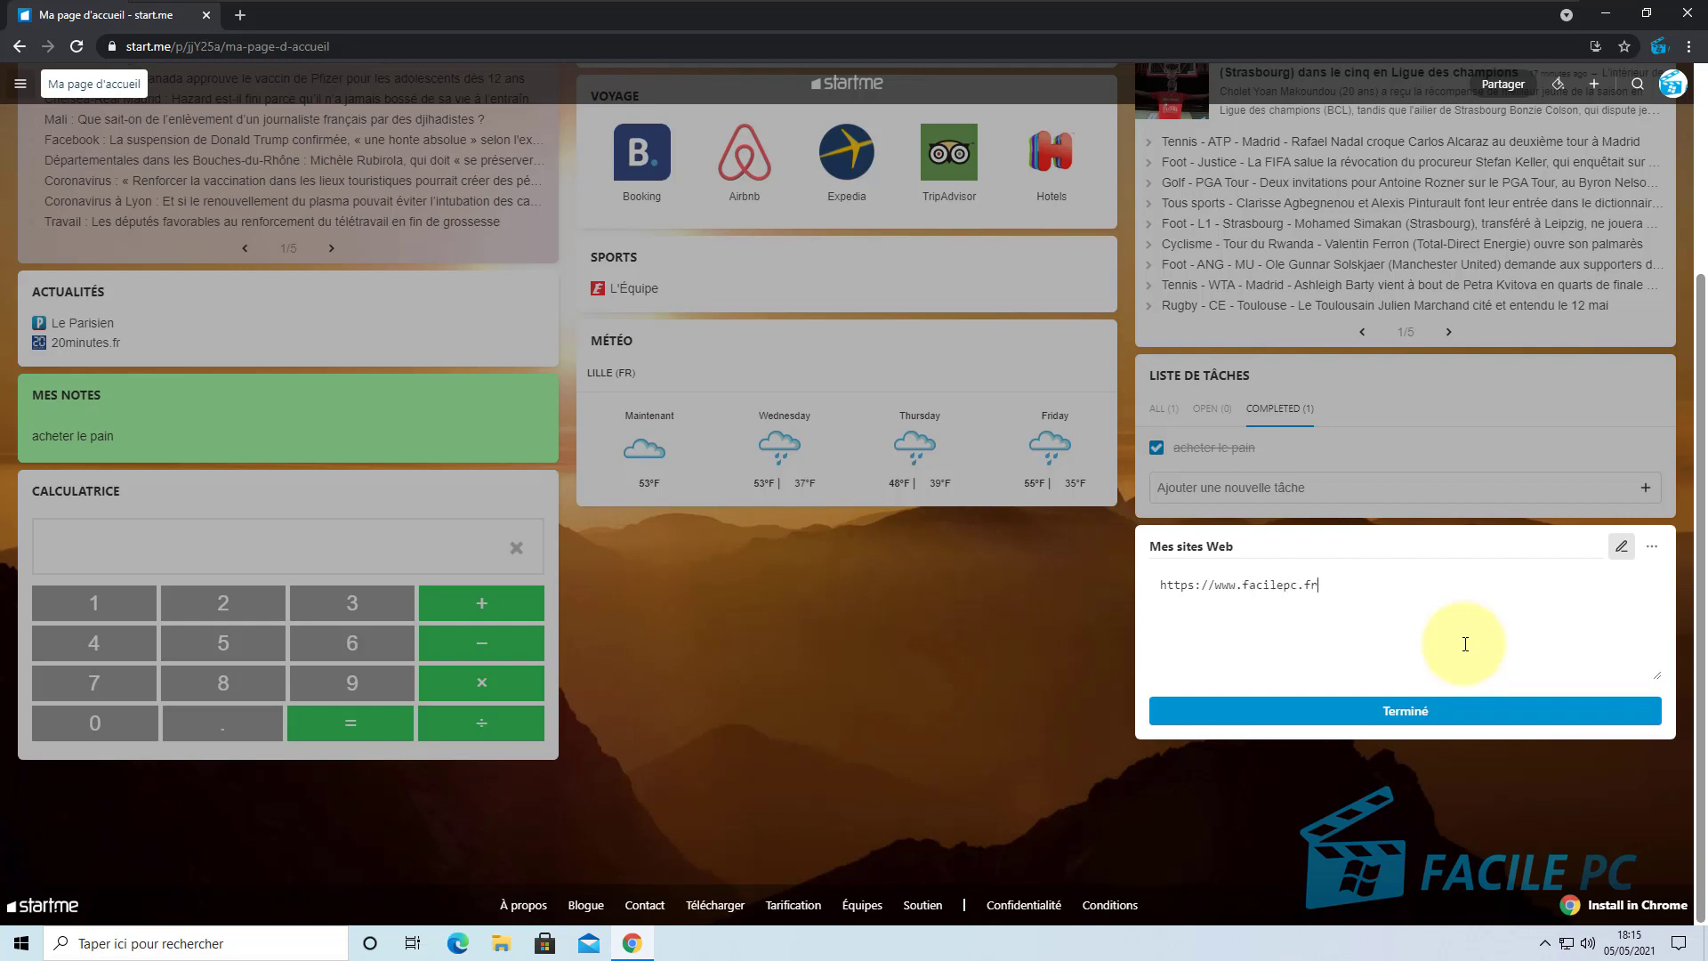
click(1396, 710)
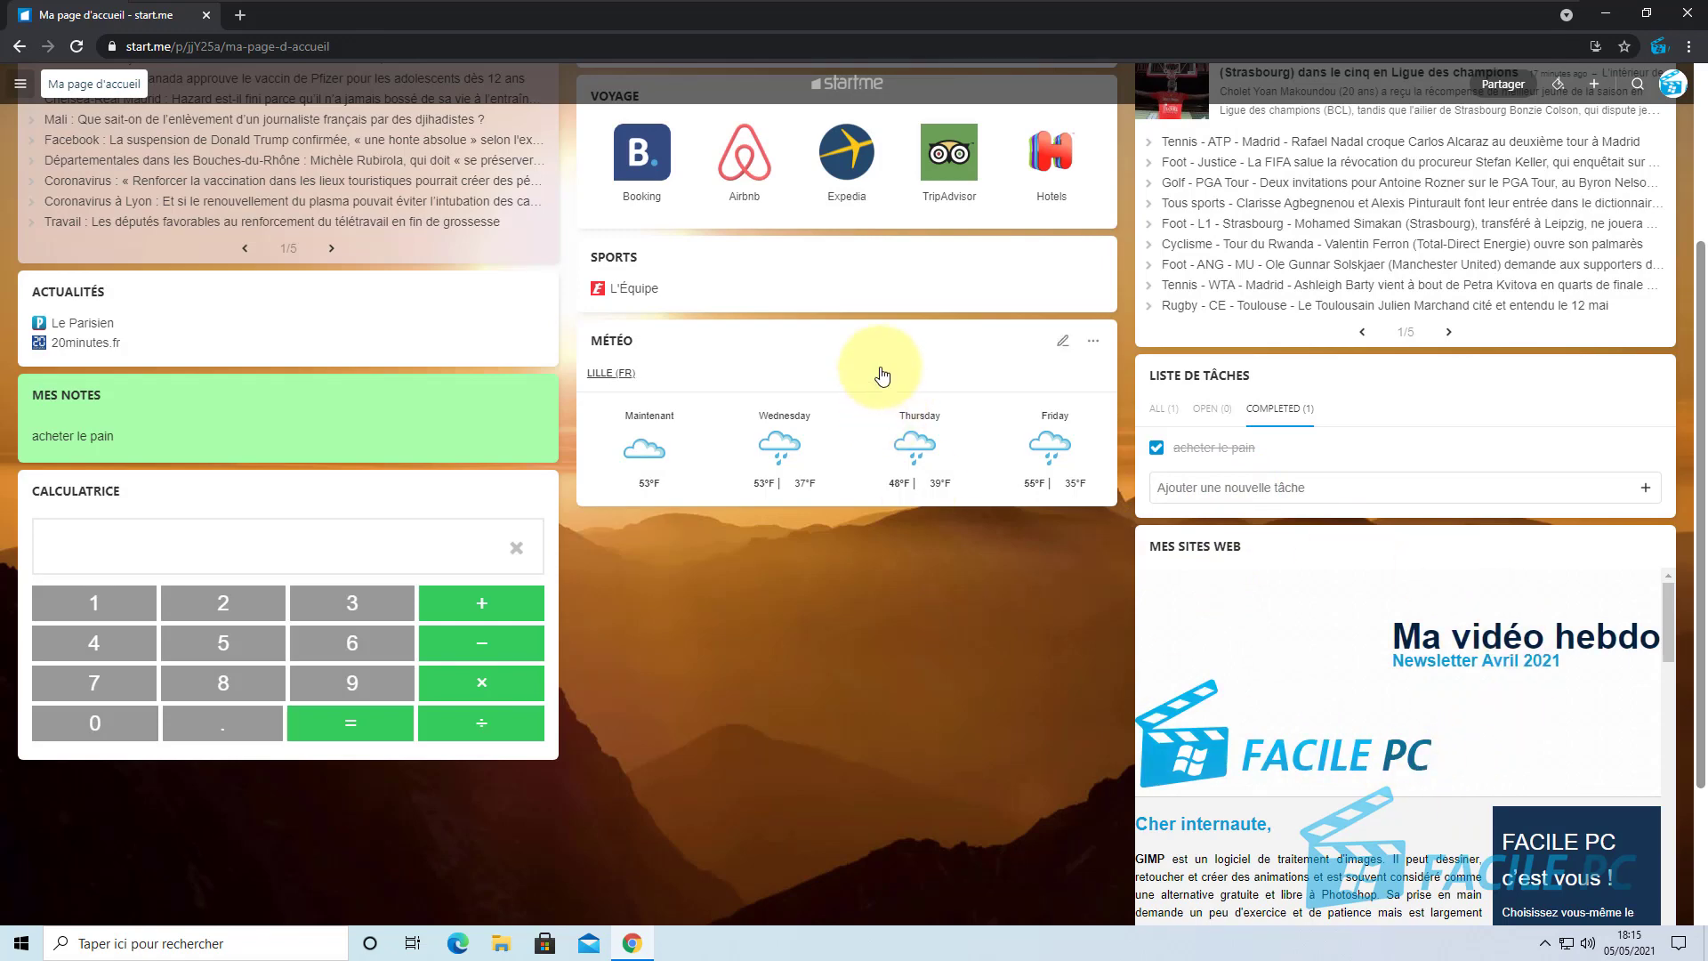
Move the Météo widget below Calculatrice in the first column and the Mes sites Web widget below Sports in the second column
drag(887, 347, 304, 416)
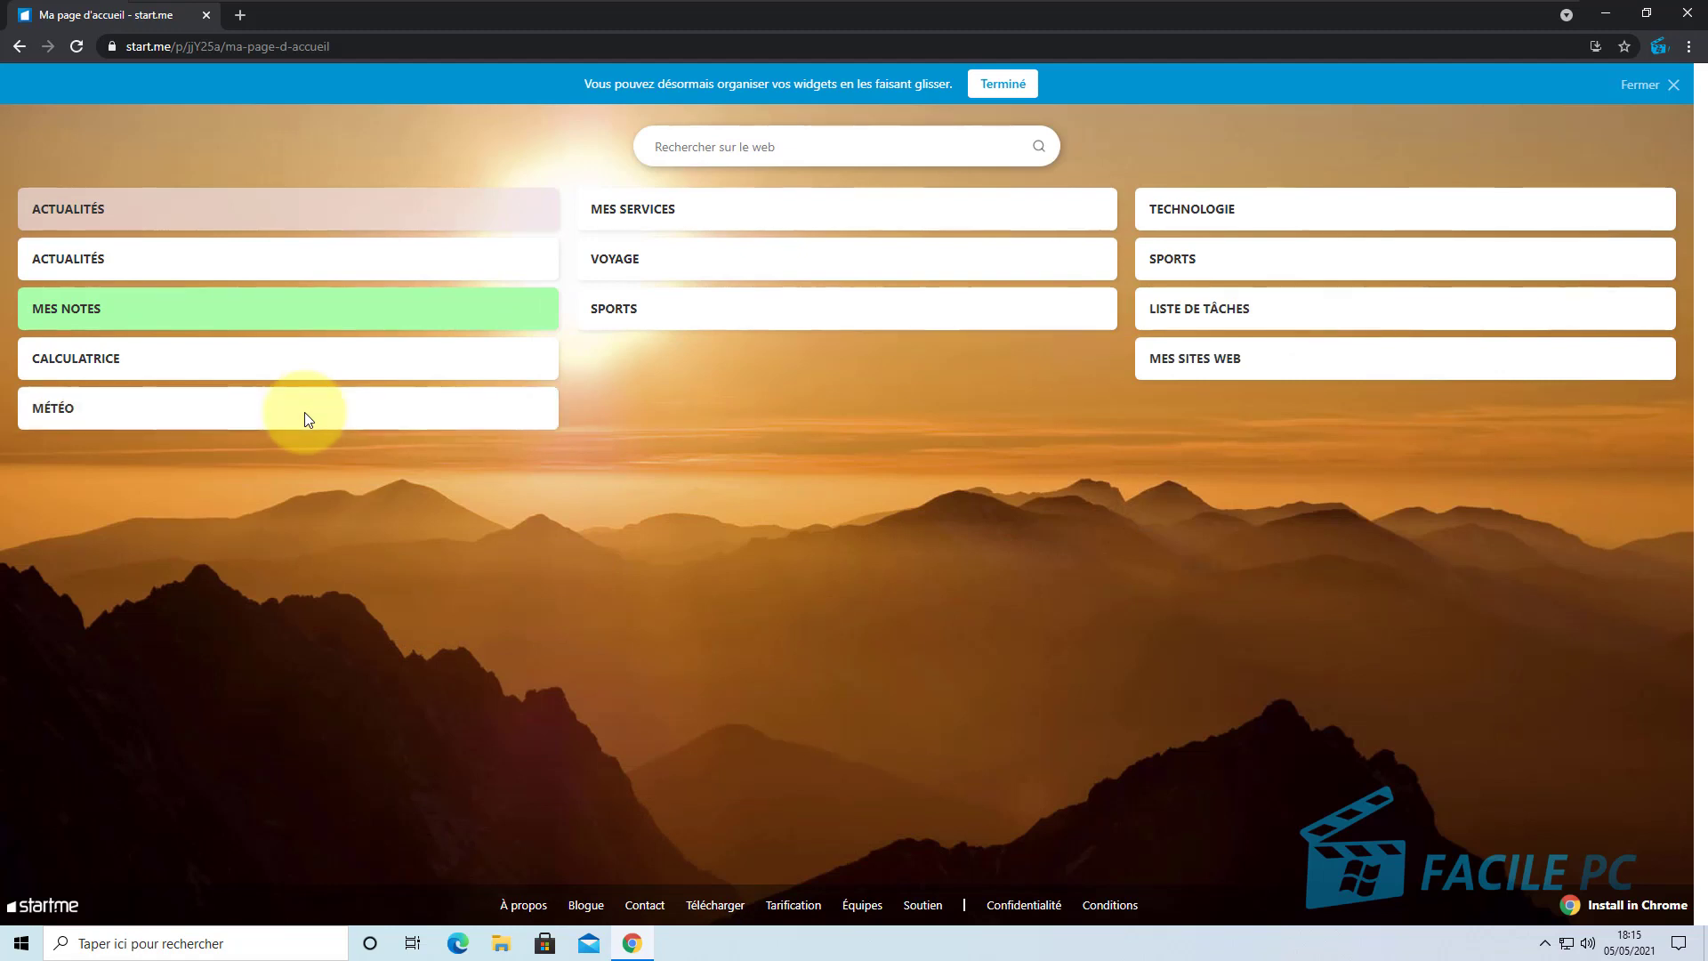
click(777, 427)
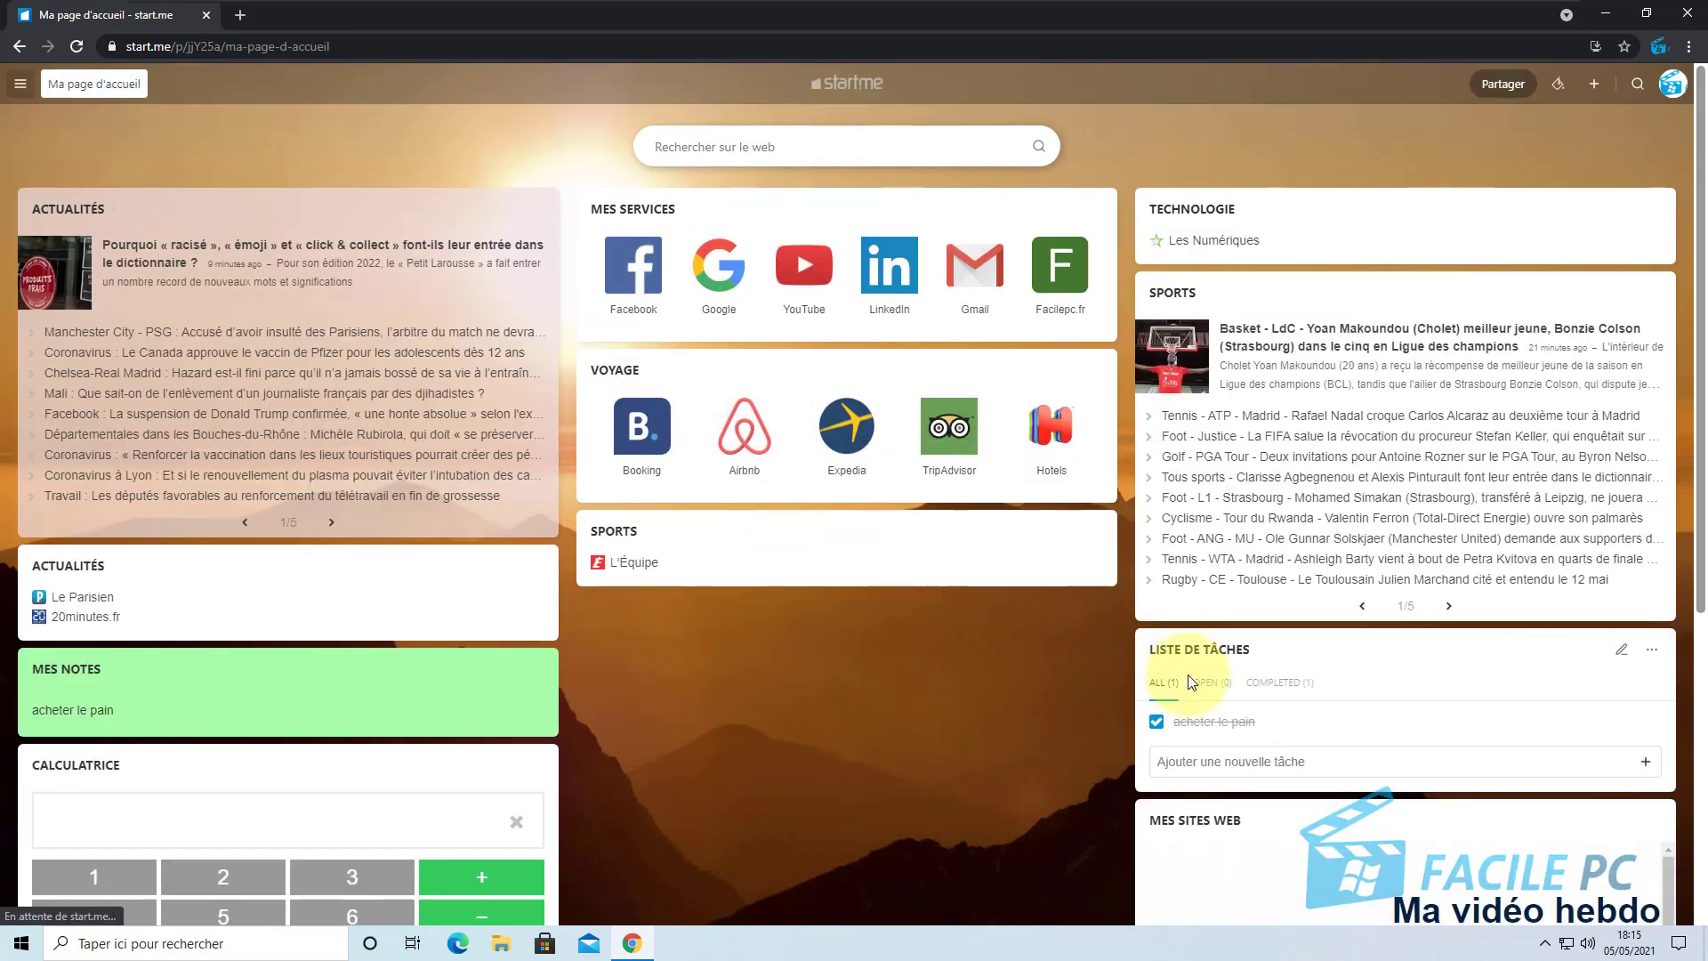
drag(1281, 820, 751, 367)
click(860, 550)
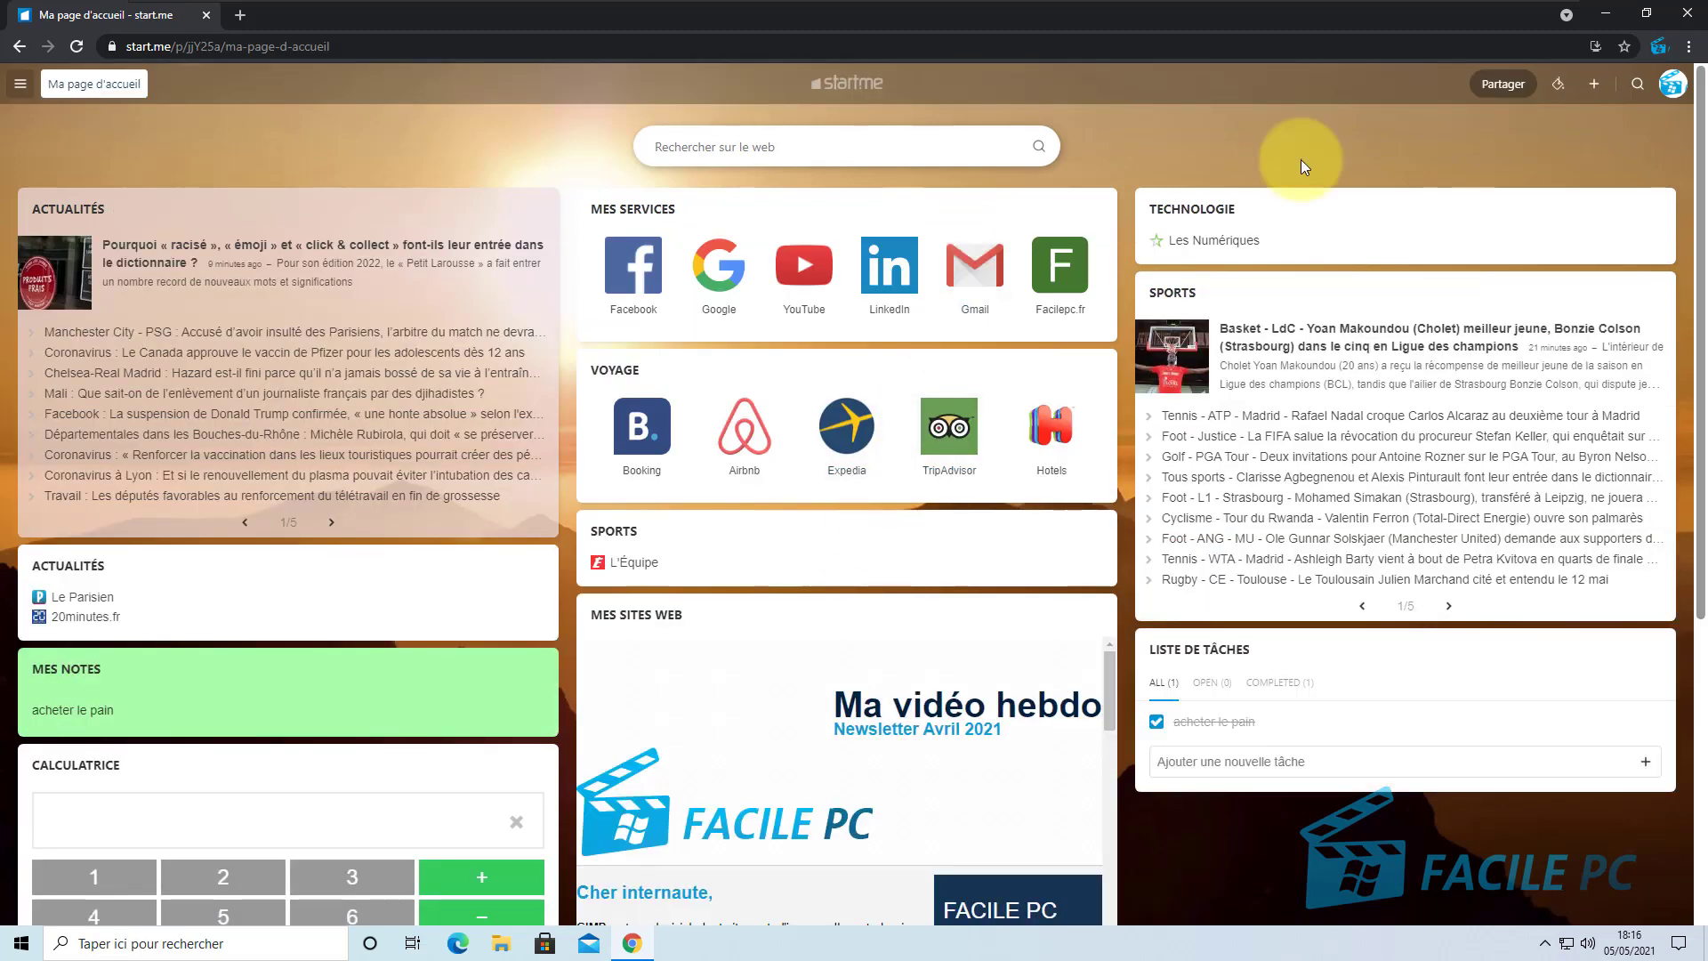
Open YouTube in a new tab and search it for "facile pc"
click(239, 14)
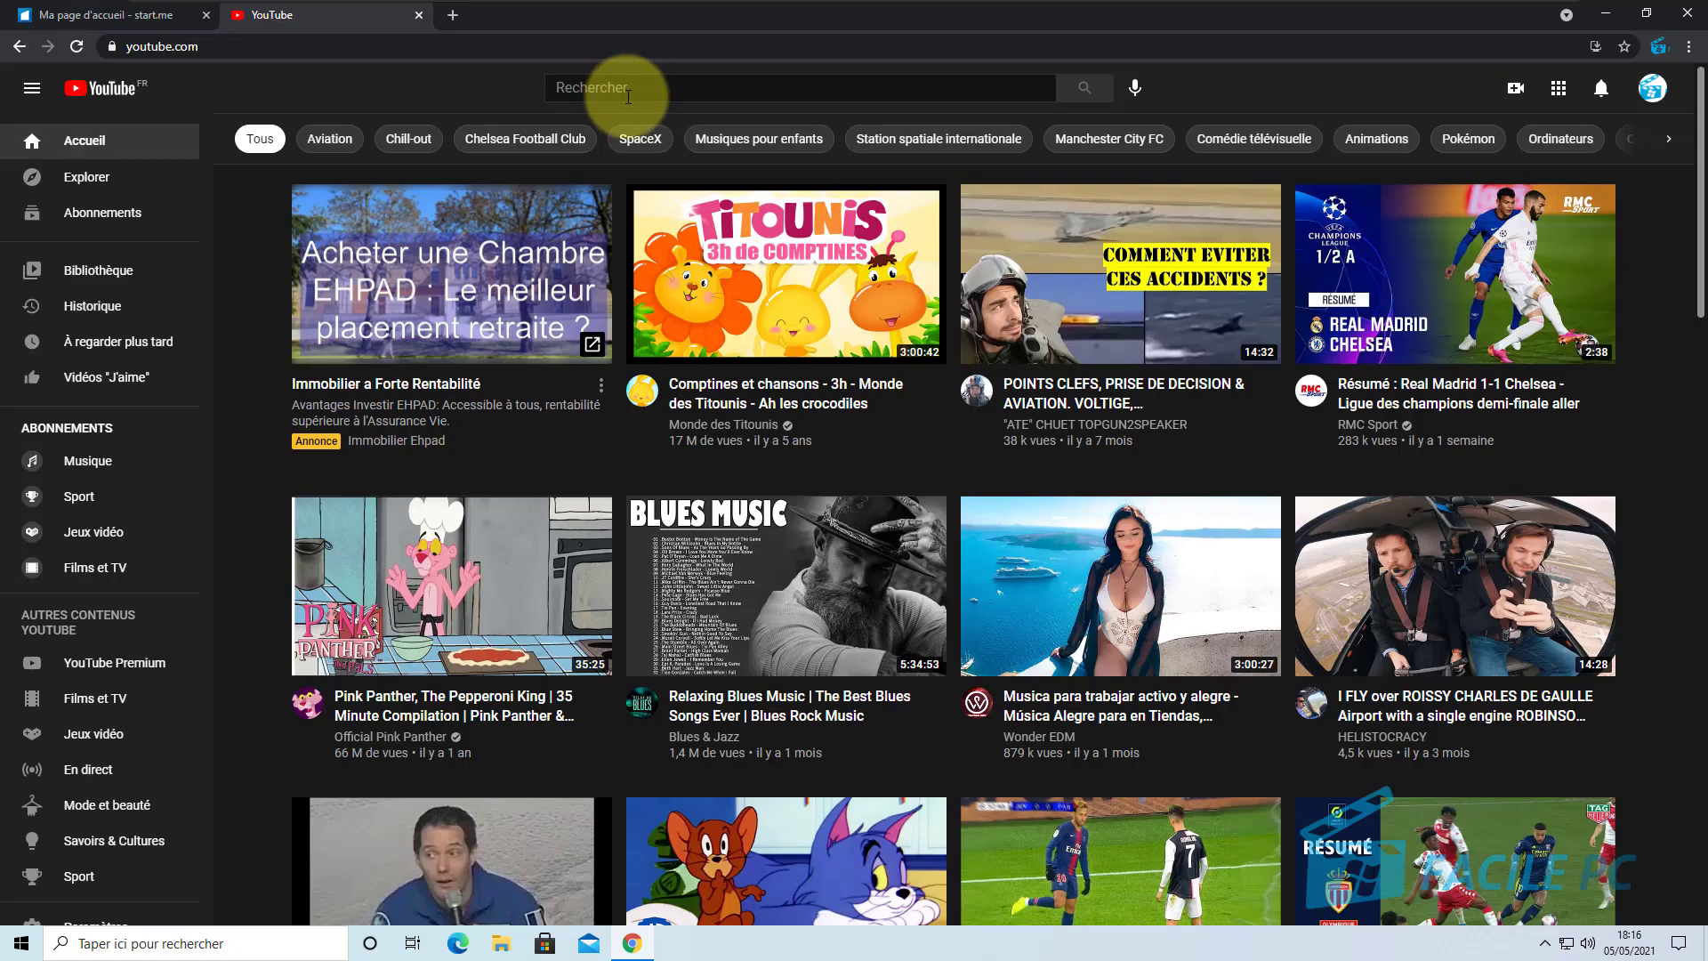
click(630, 92)
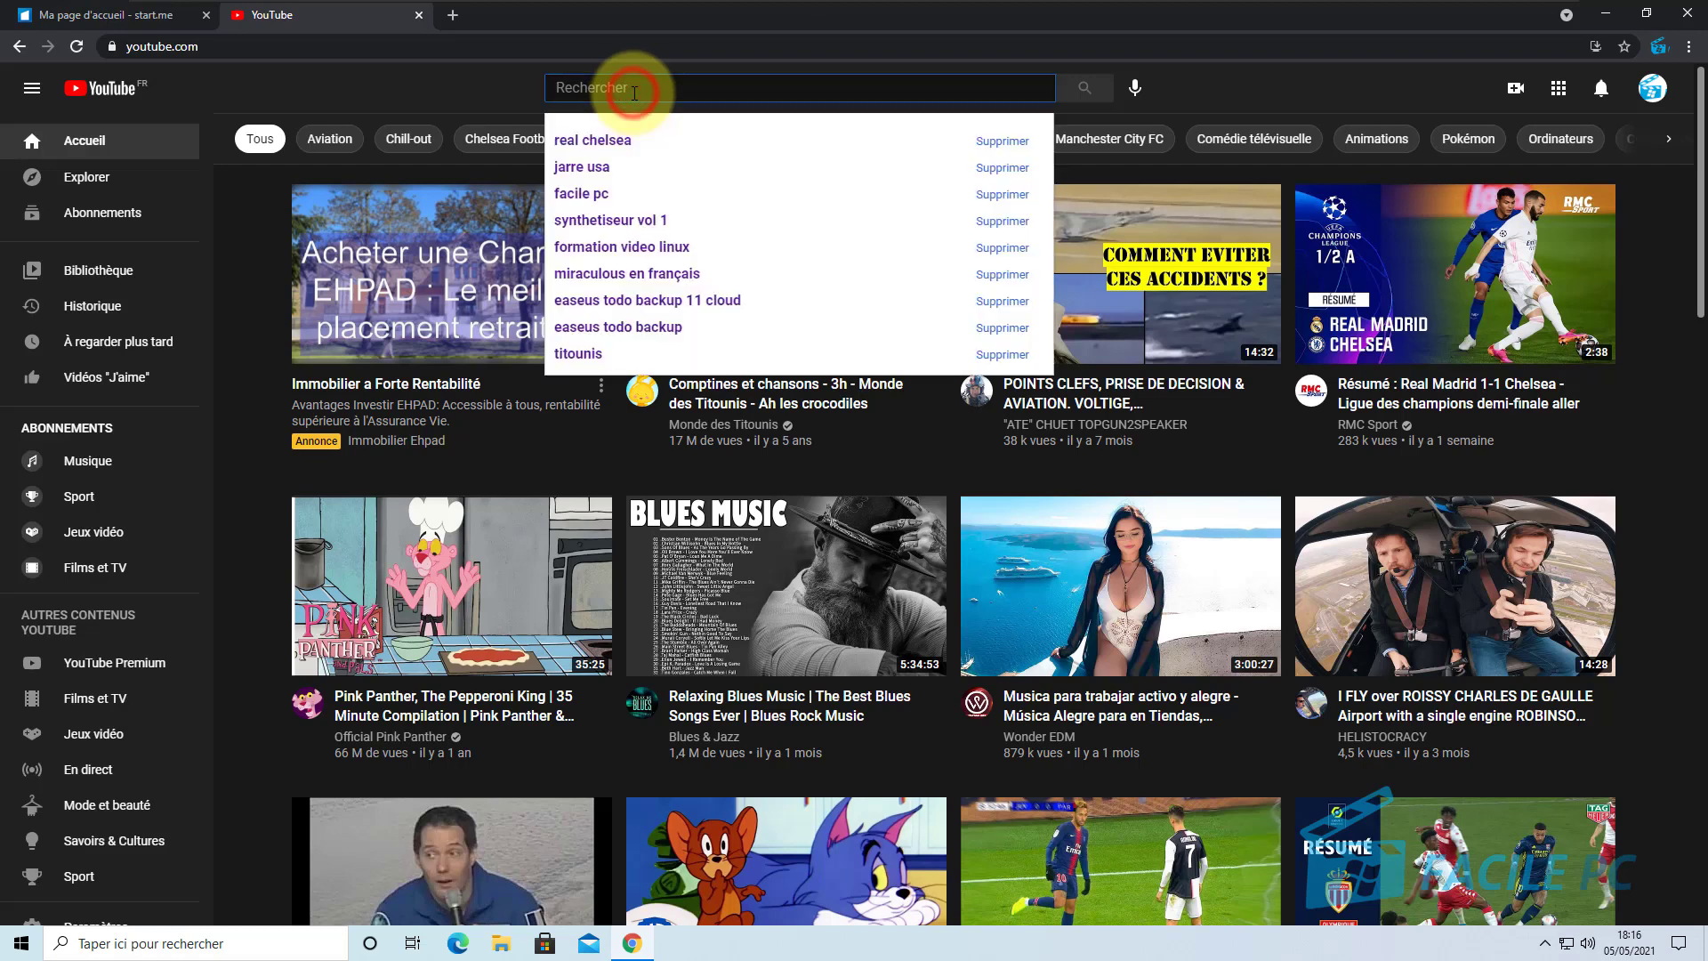
text(faci)
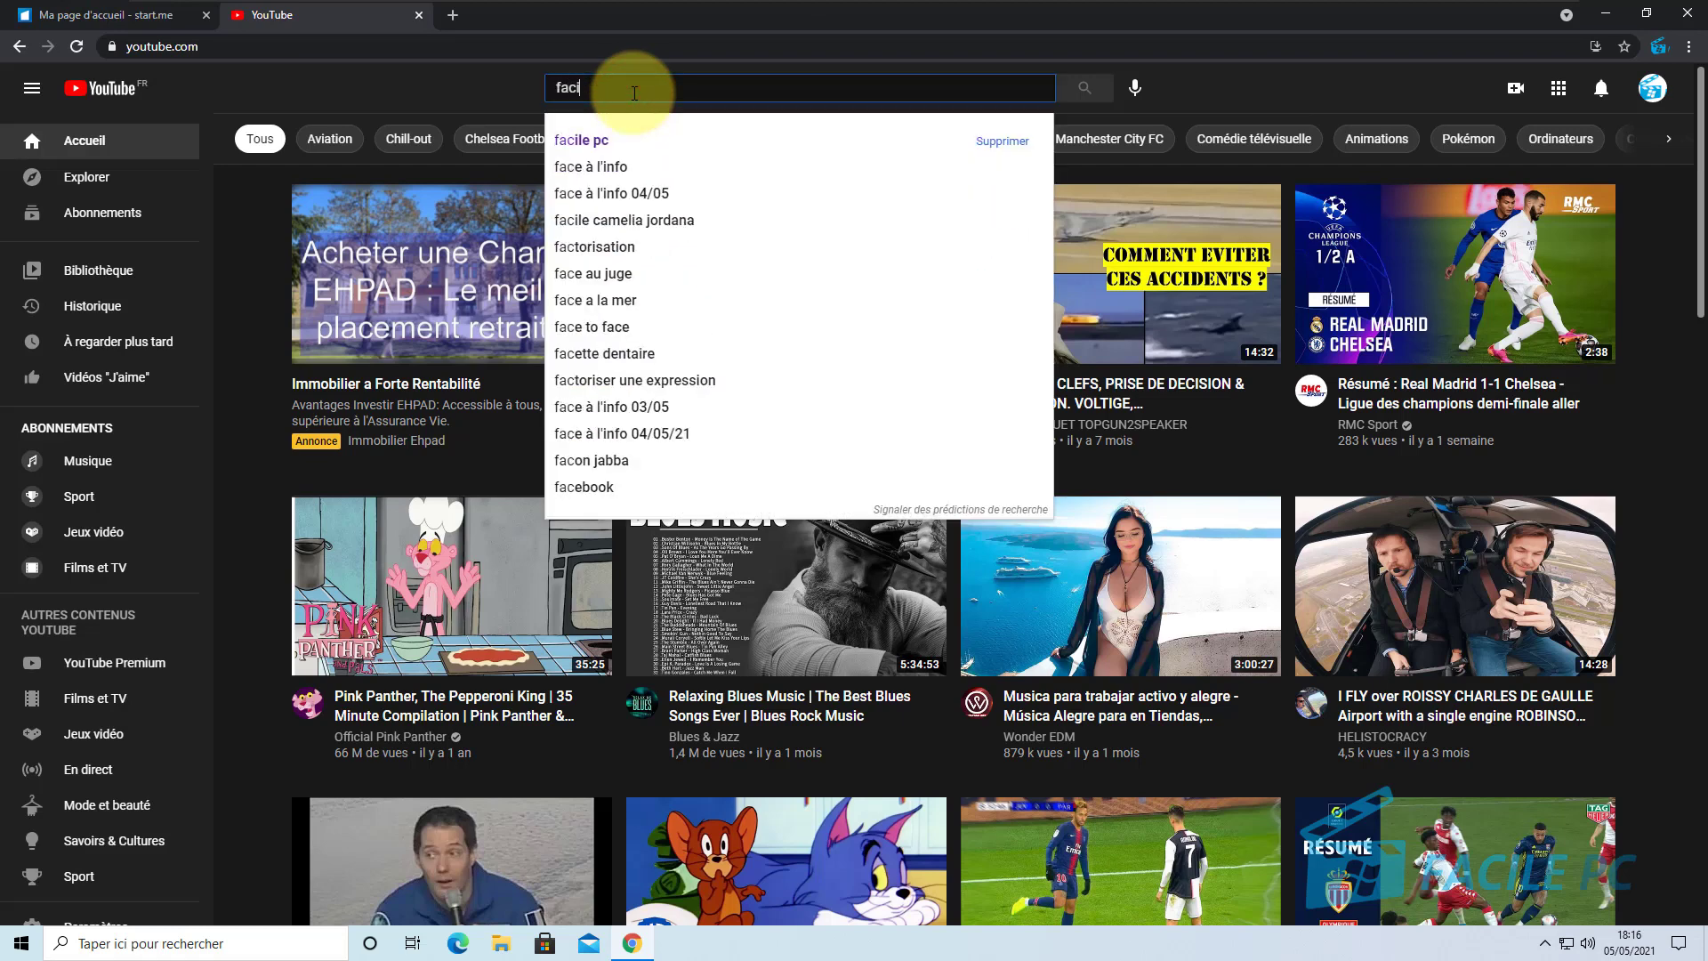
text(le pc)
key(Return)
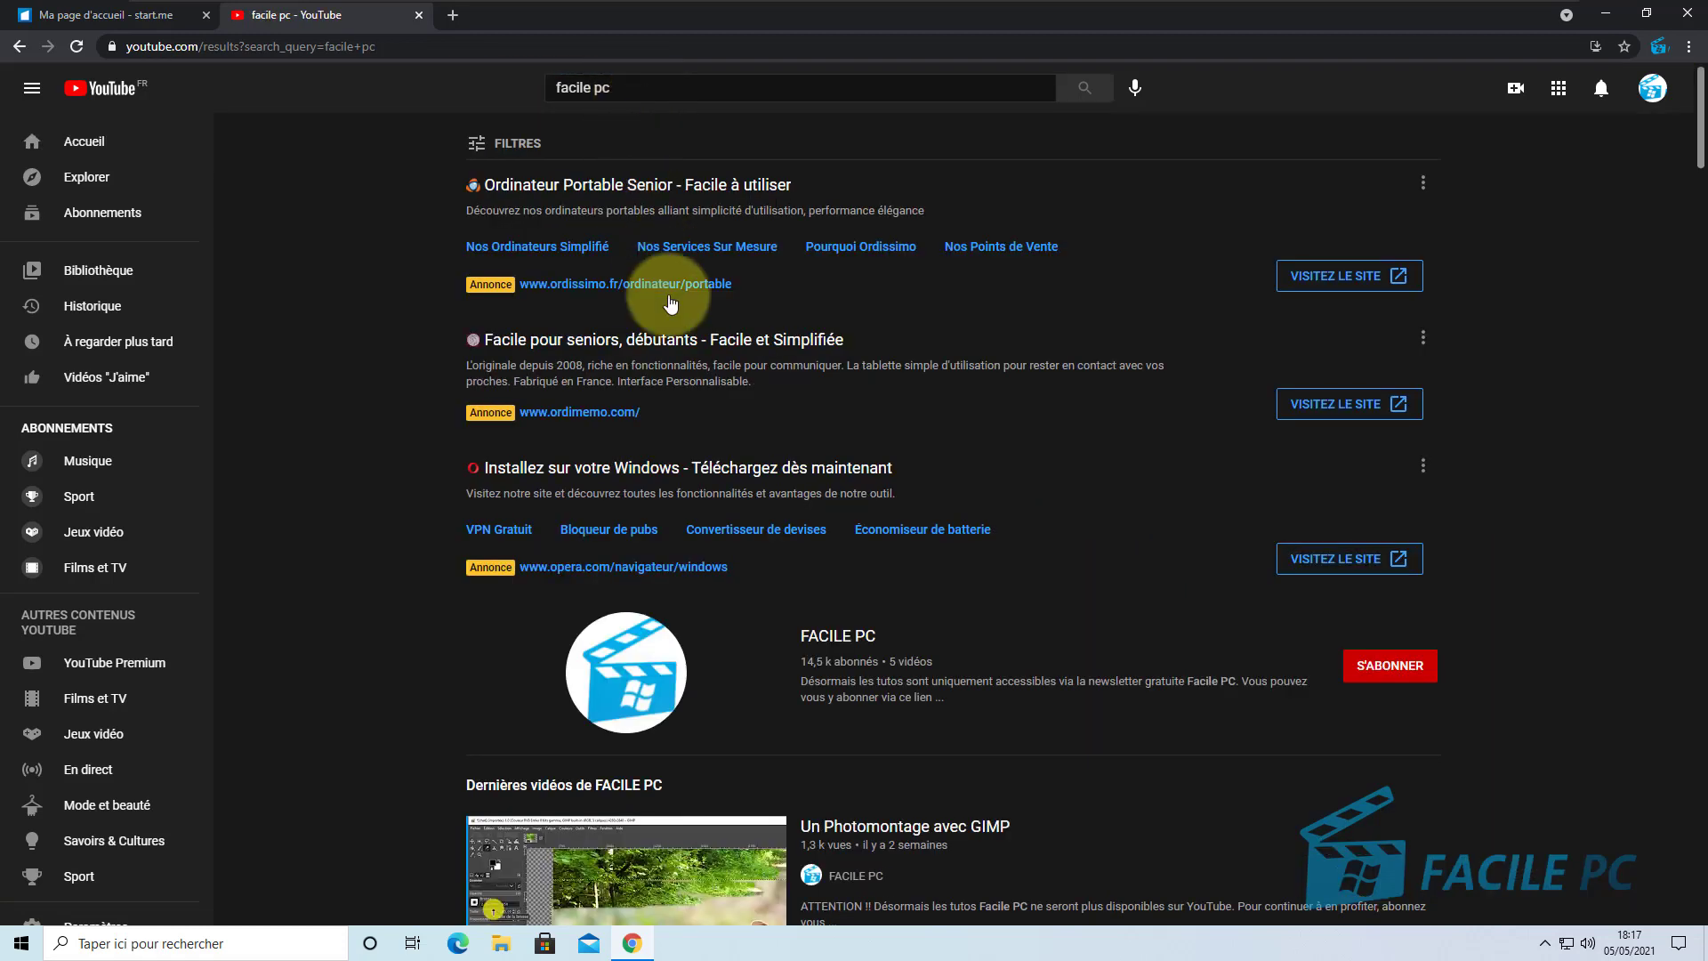
Open the FACILE PC channel's video "Un Photomontage avec GIMP", copy its web address and close the YouTube tab
click(838, 637)
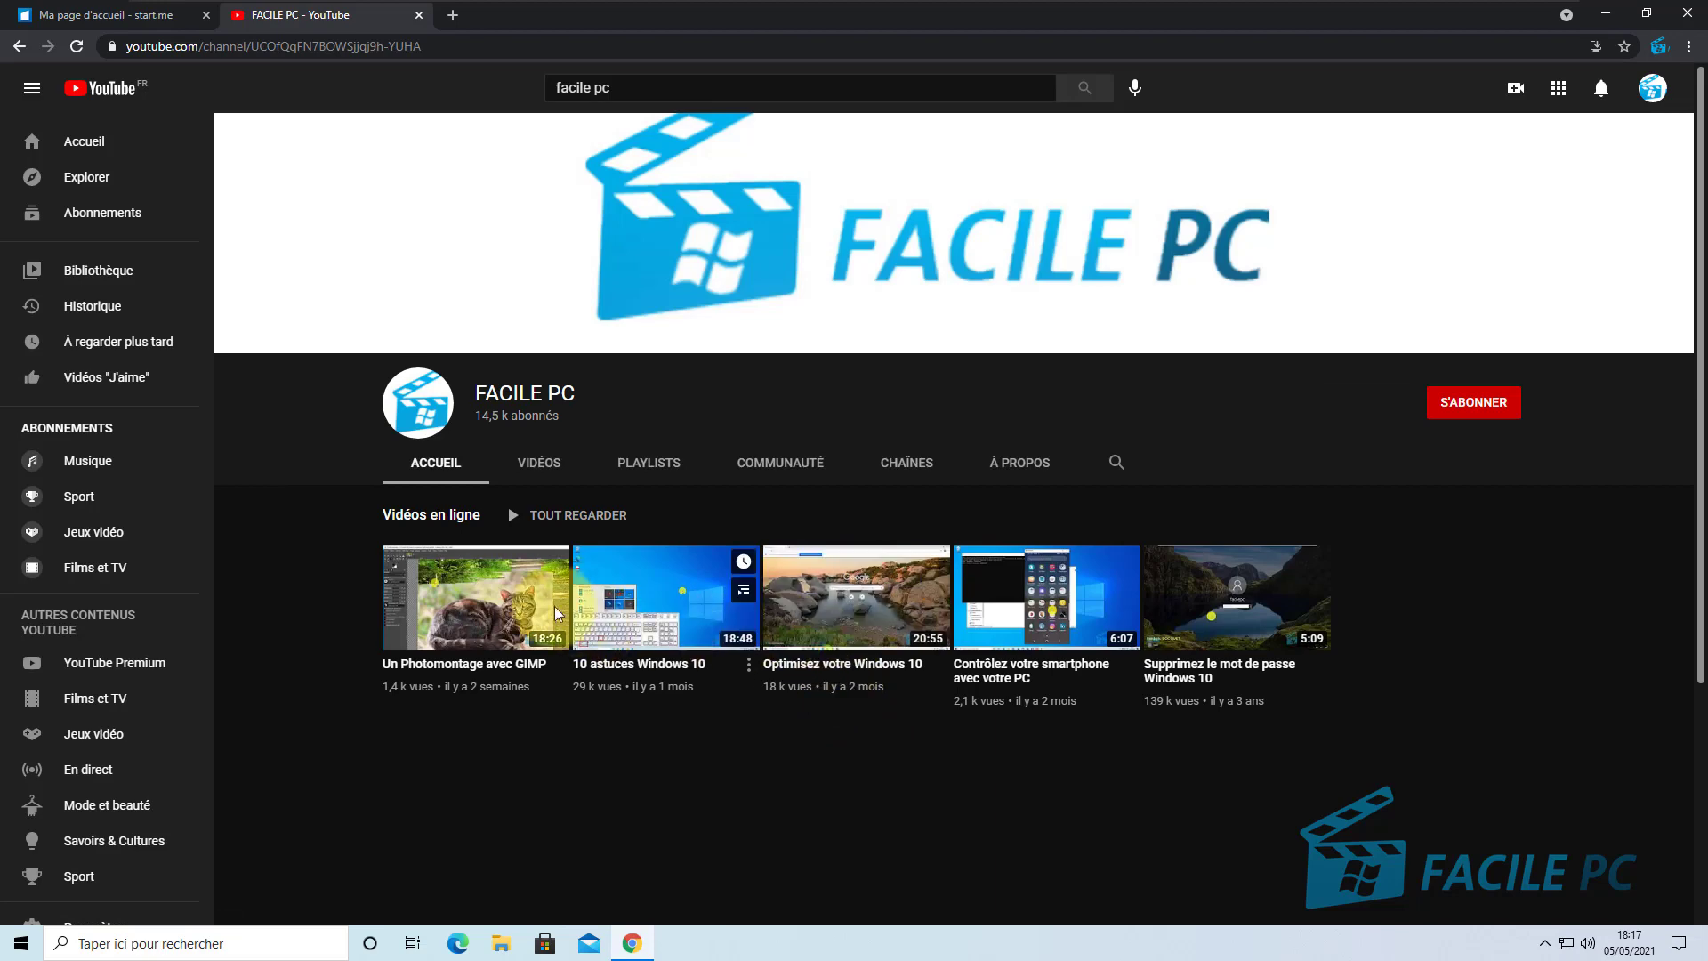
click(506, 608)
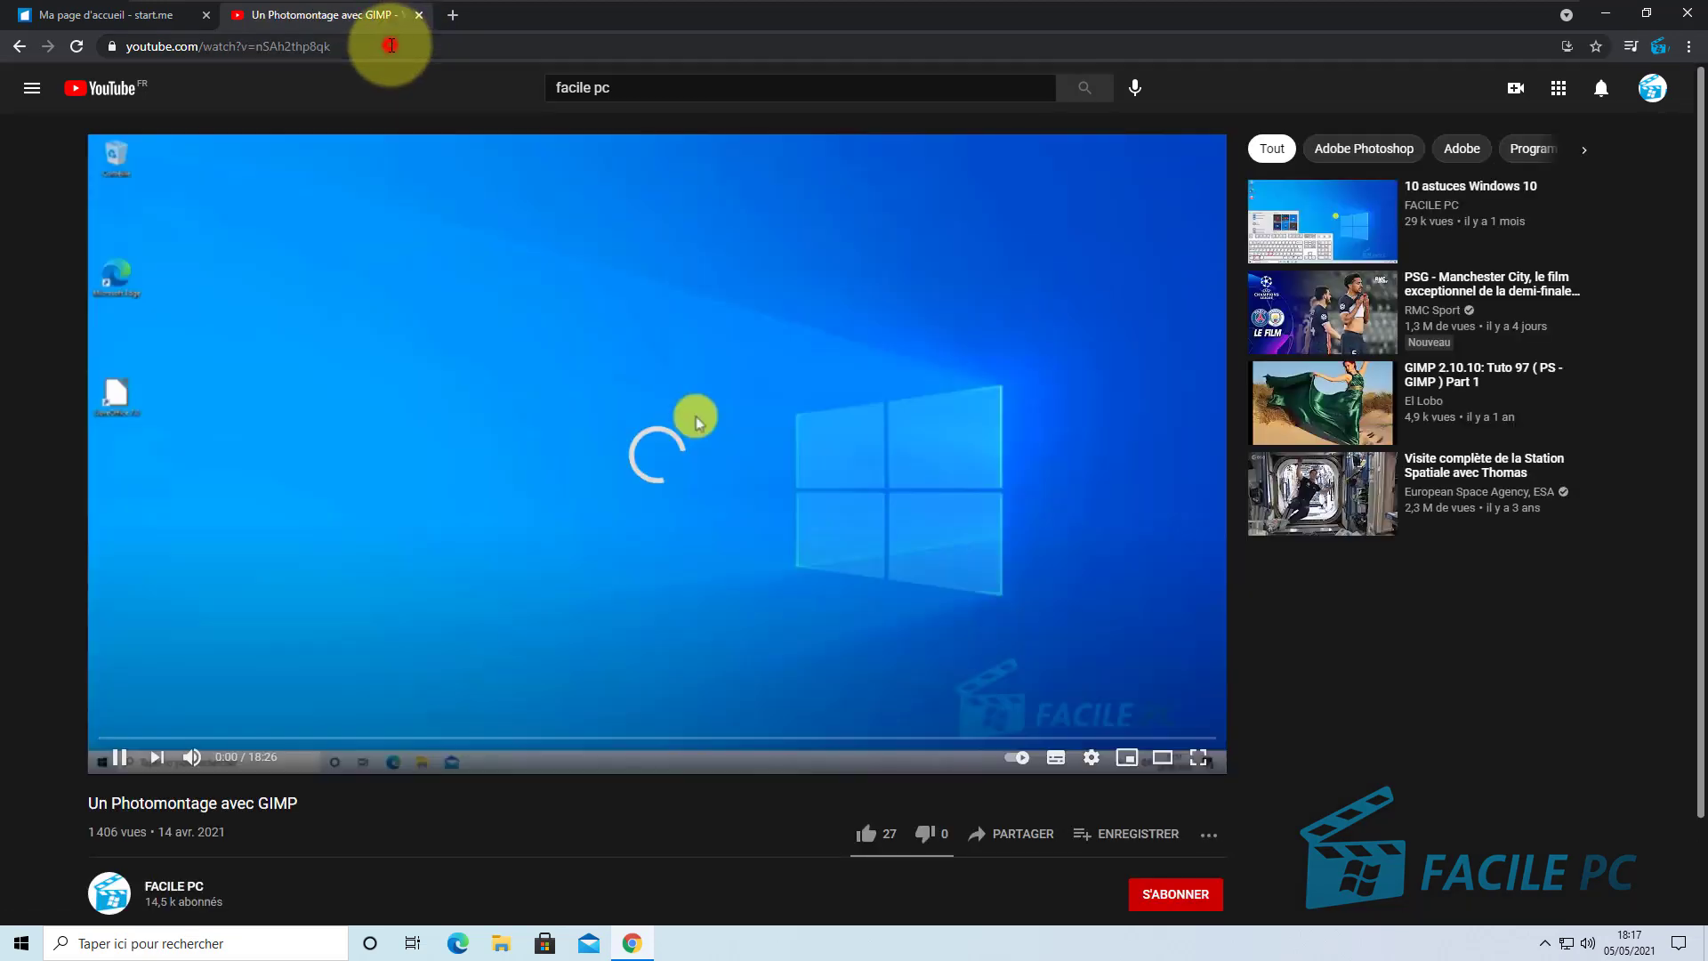
click(394, 44)
key(ctrl+c)
right_click(393, 44)
click(450, 144)
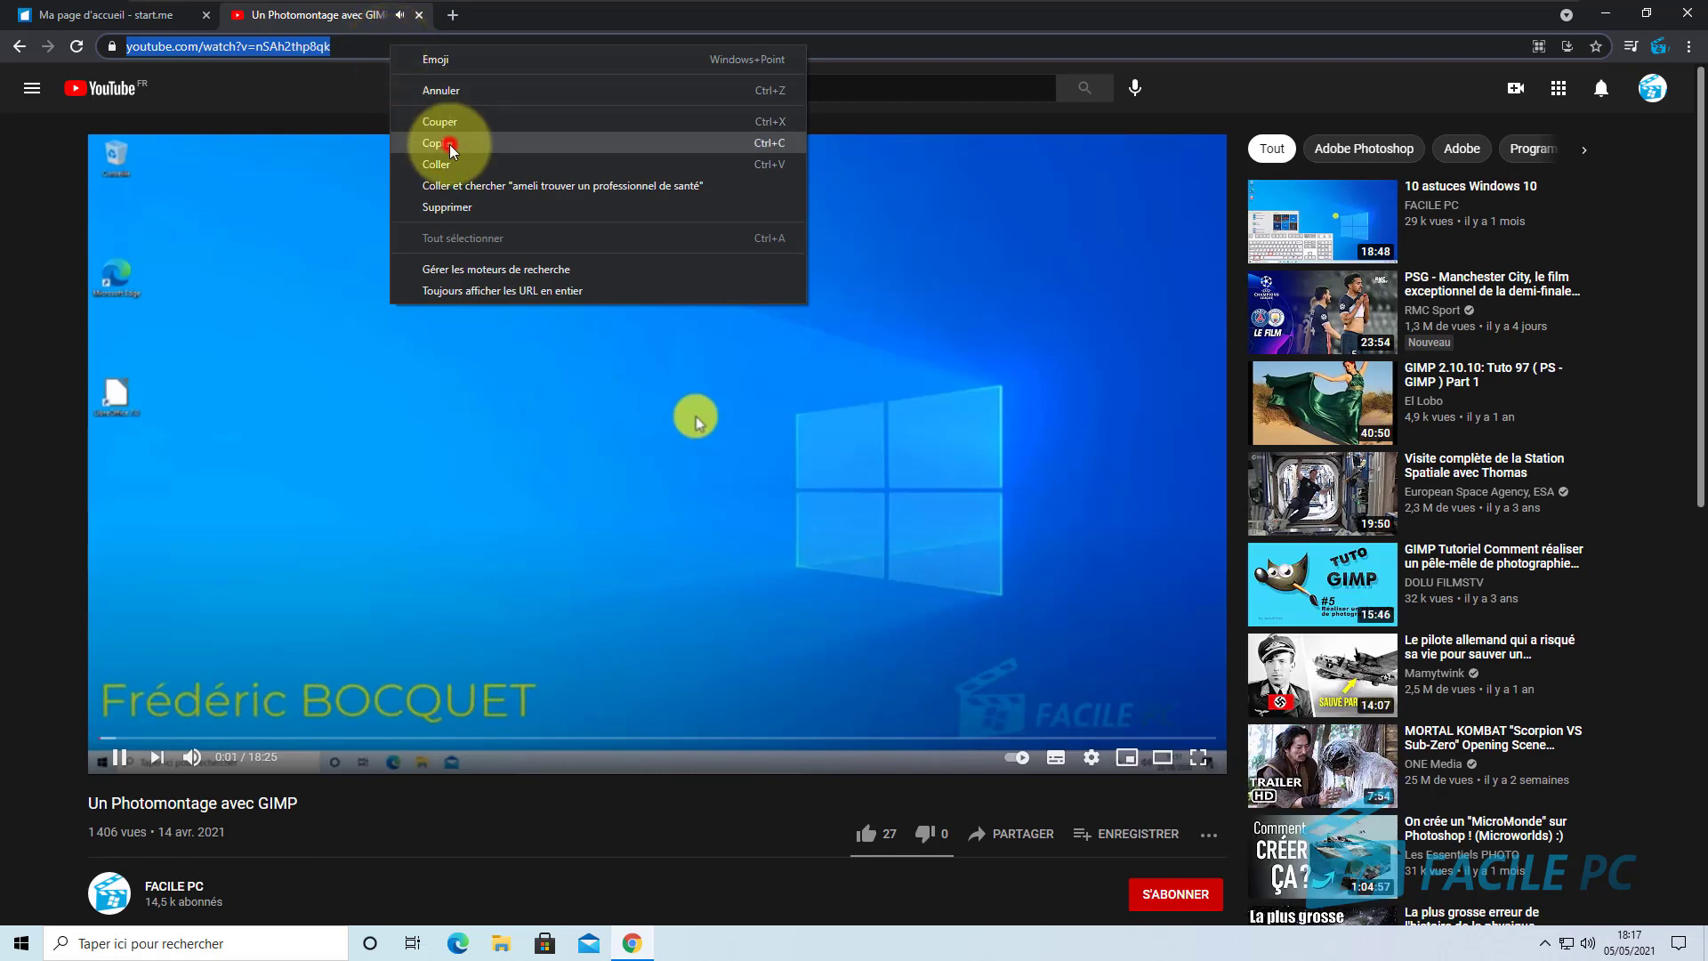
click(420, 15)
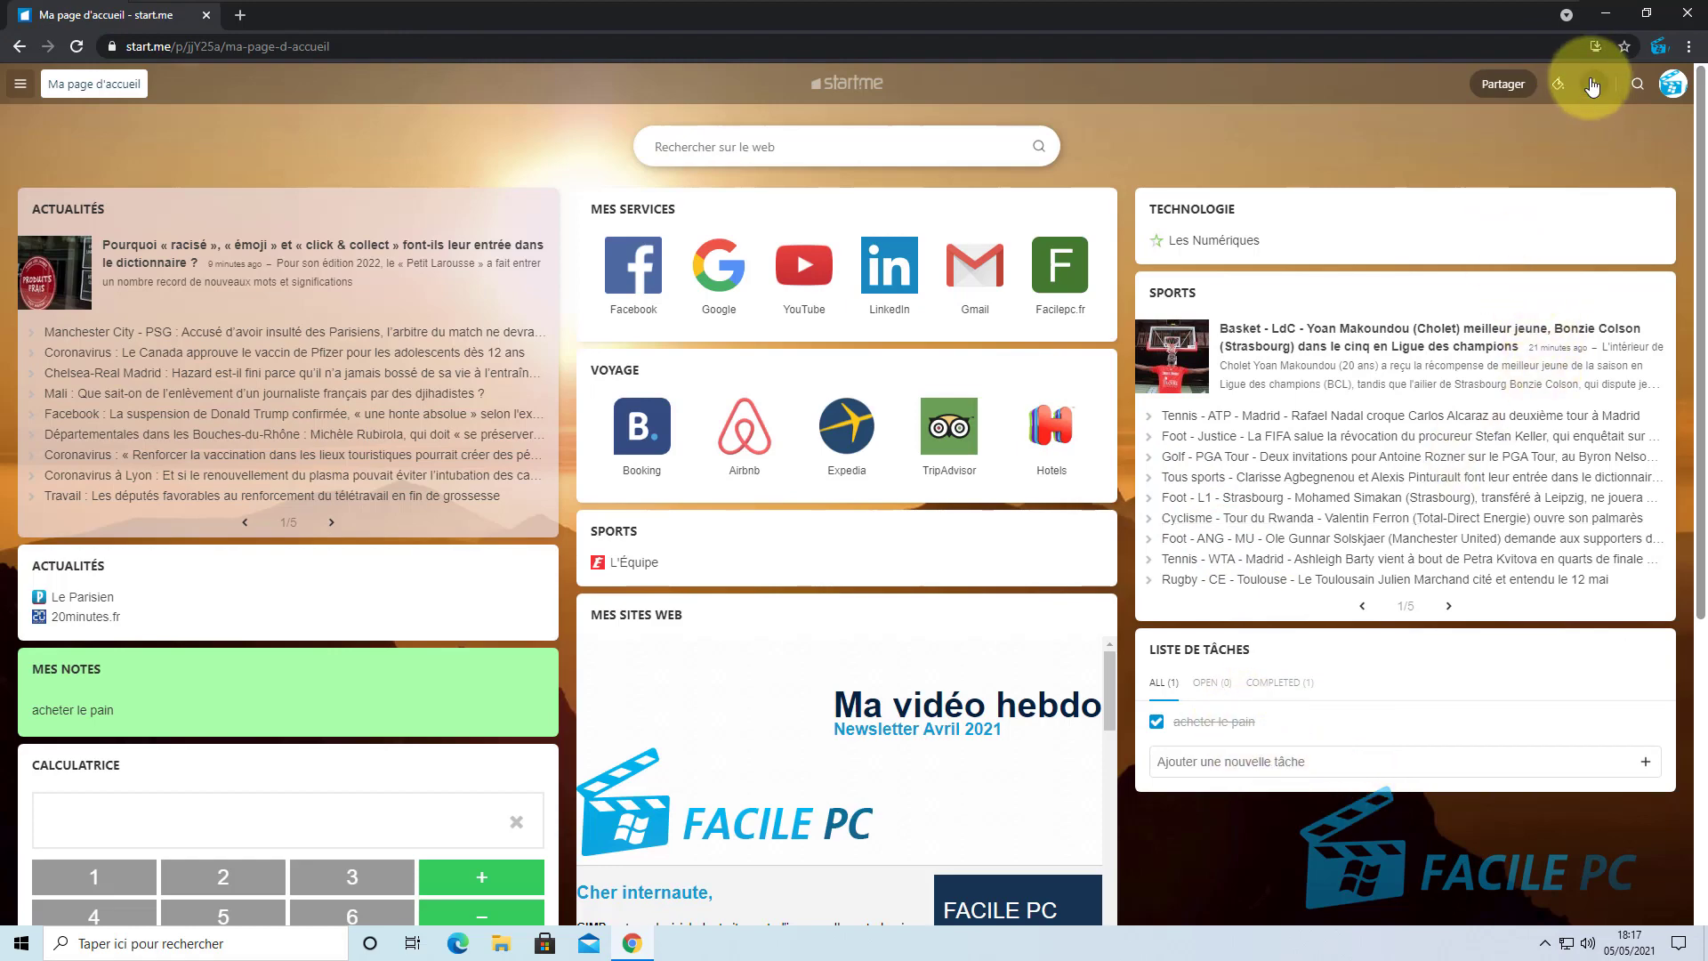
Add a Signets widget containing the copied YouTube video address, and test its link before returning to the home page
click(1593, 85)
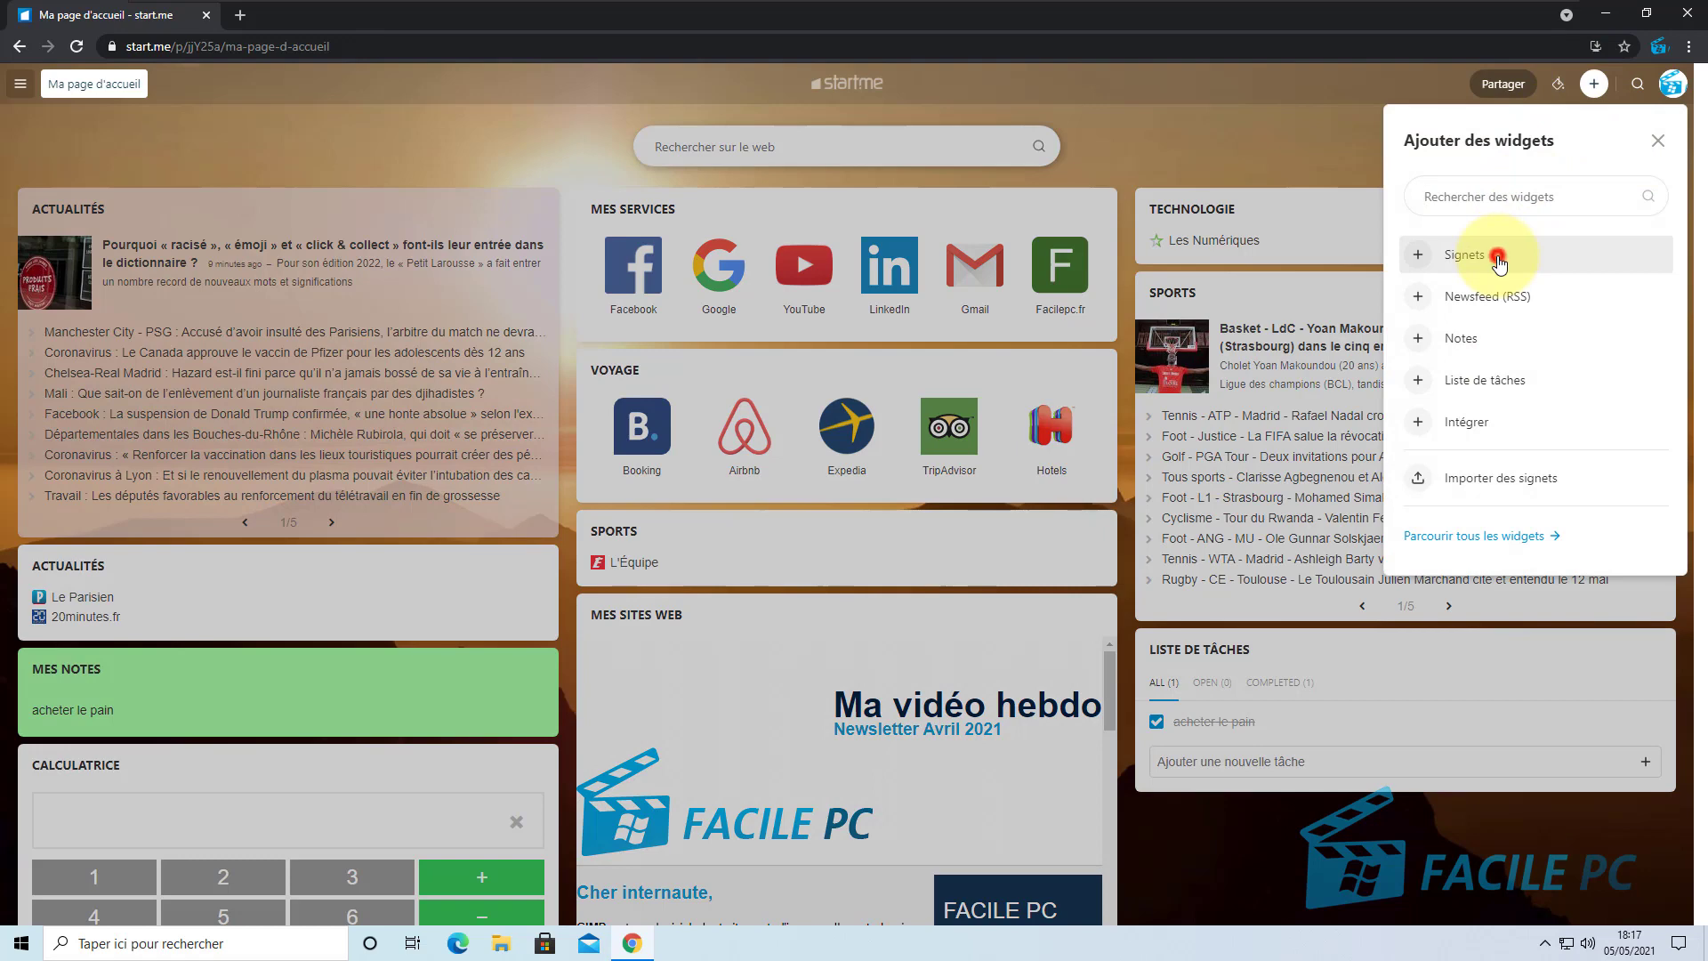
click(1500, 264)
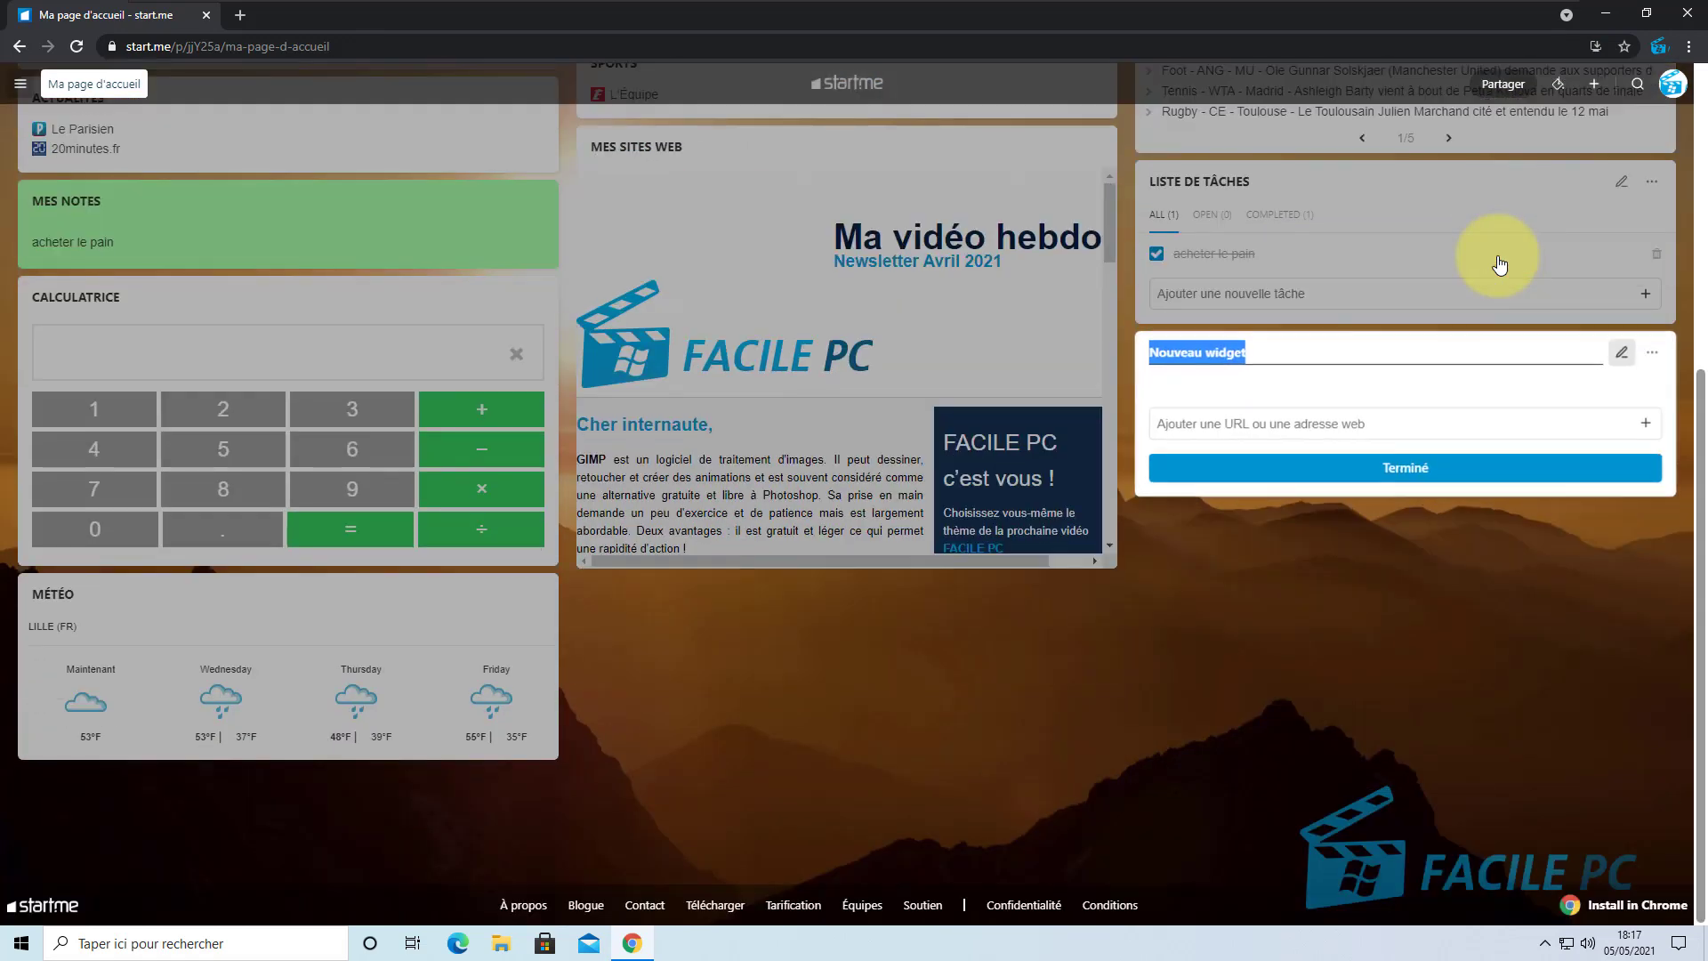
click(1323, 422)
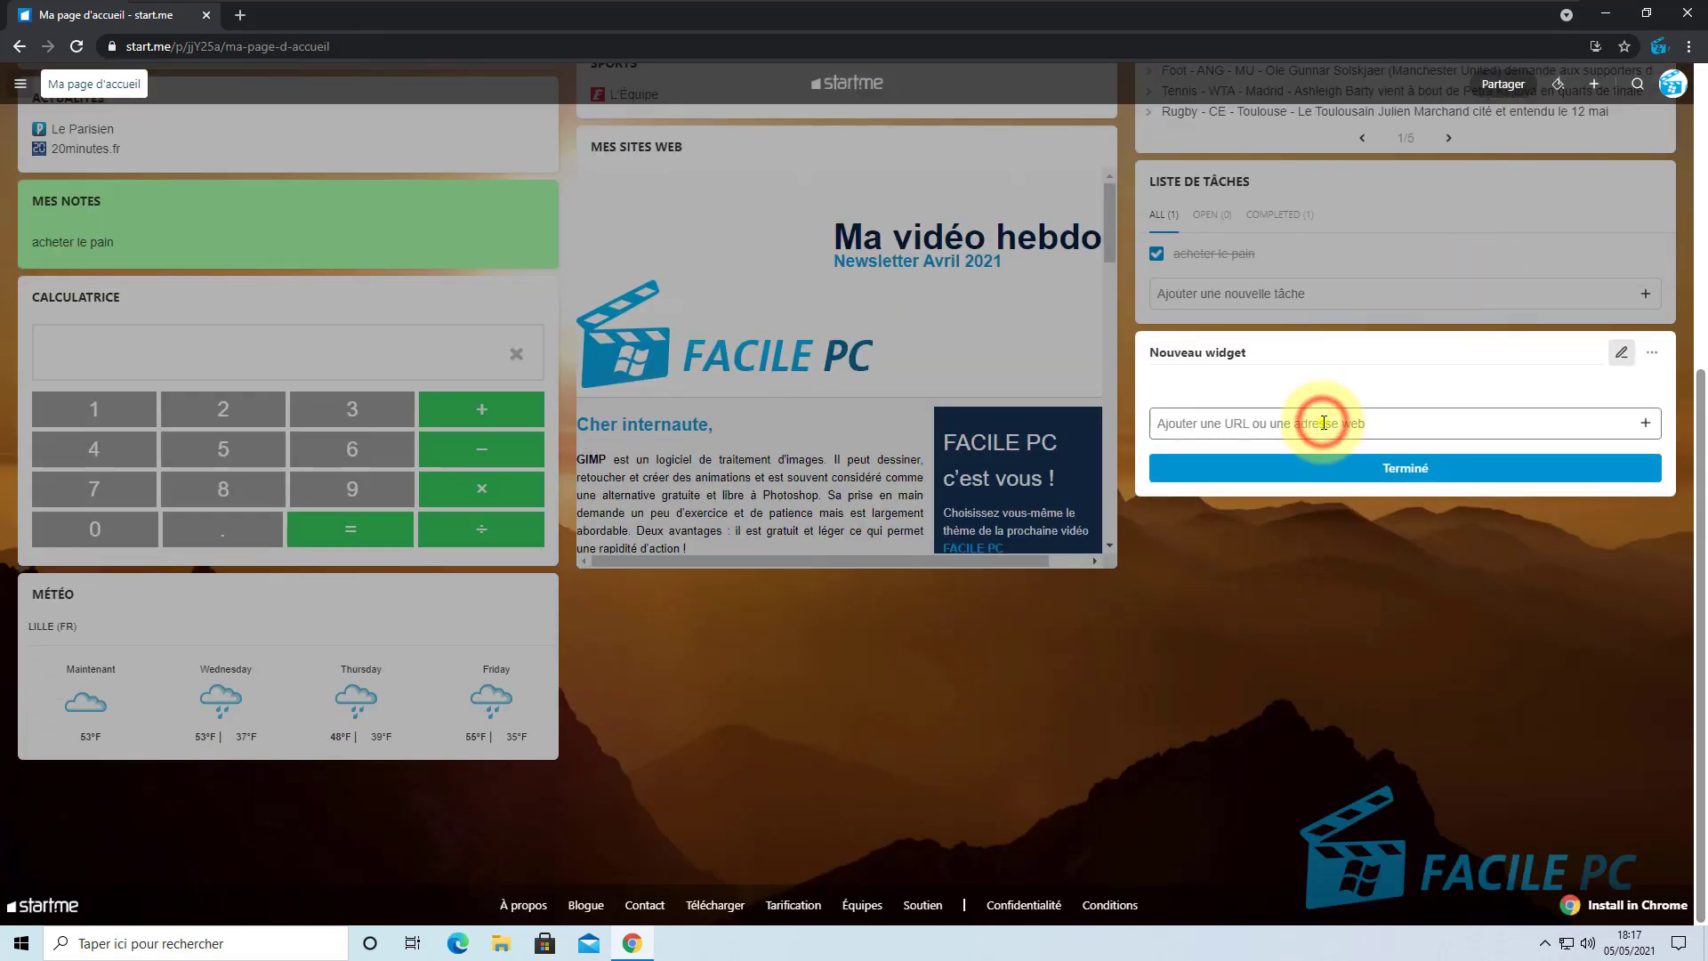
right_click(1323, 422)
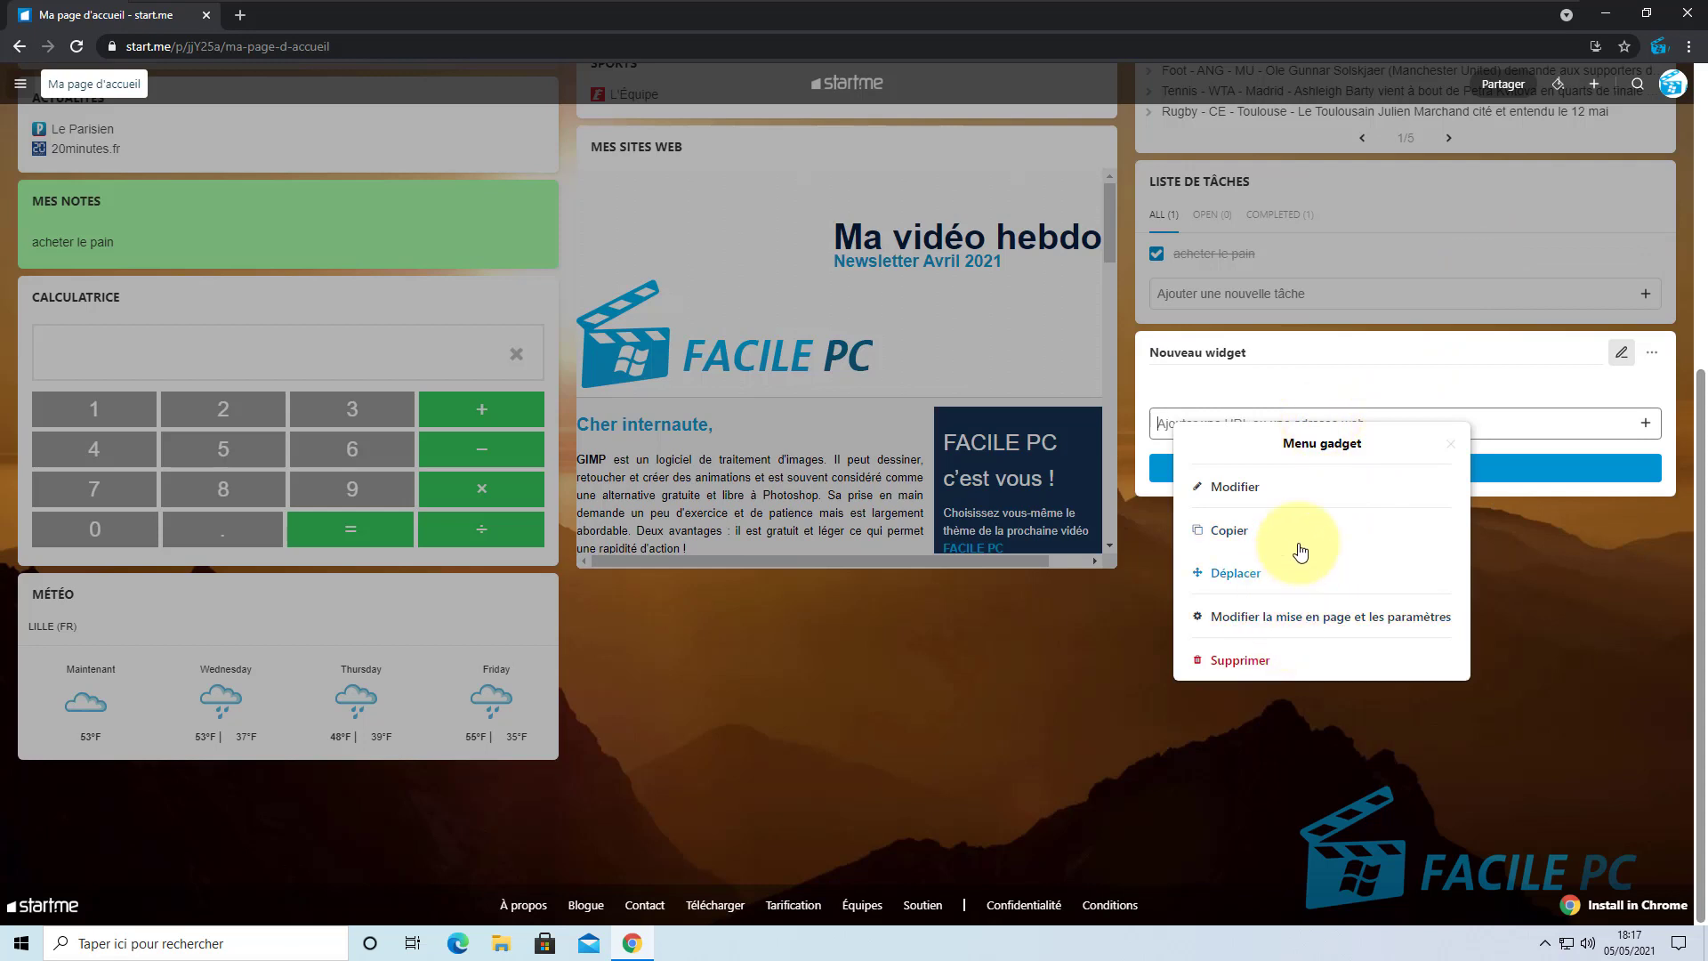
click(1524, 429)
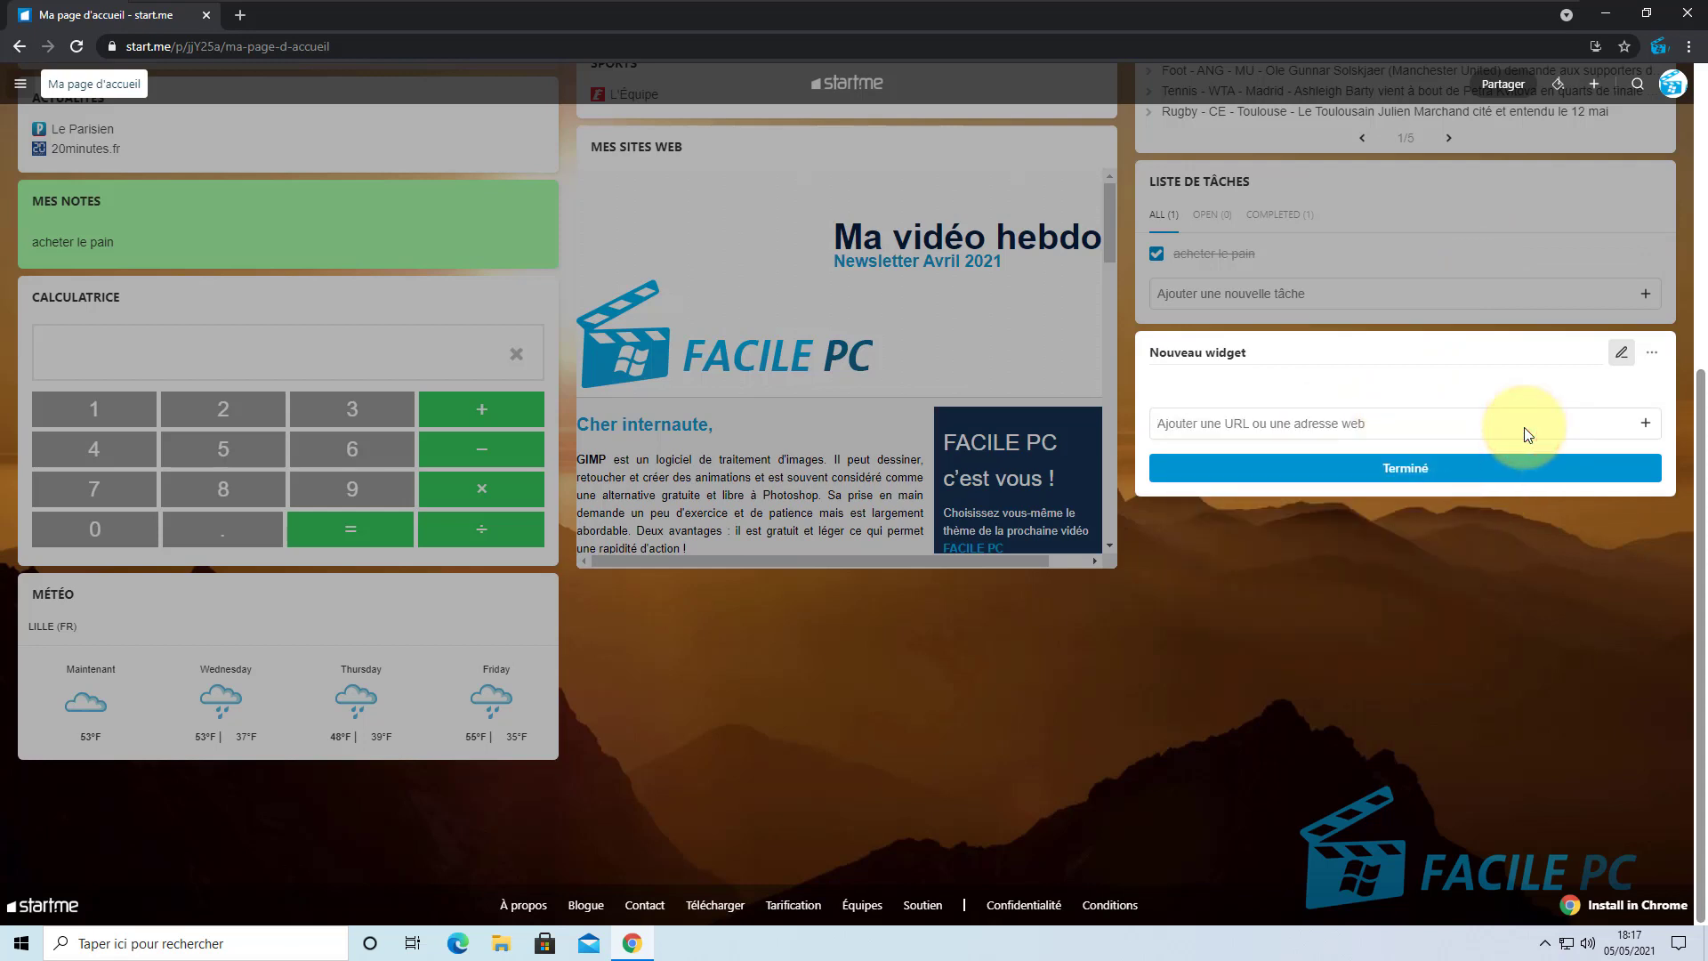
click(1493, 421)
key(ctrl+v)
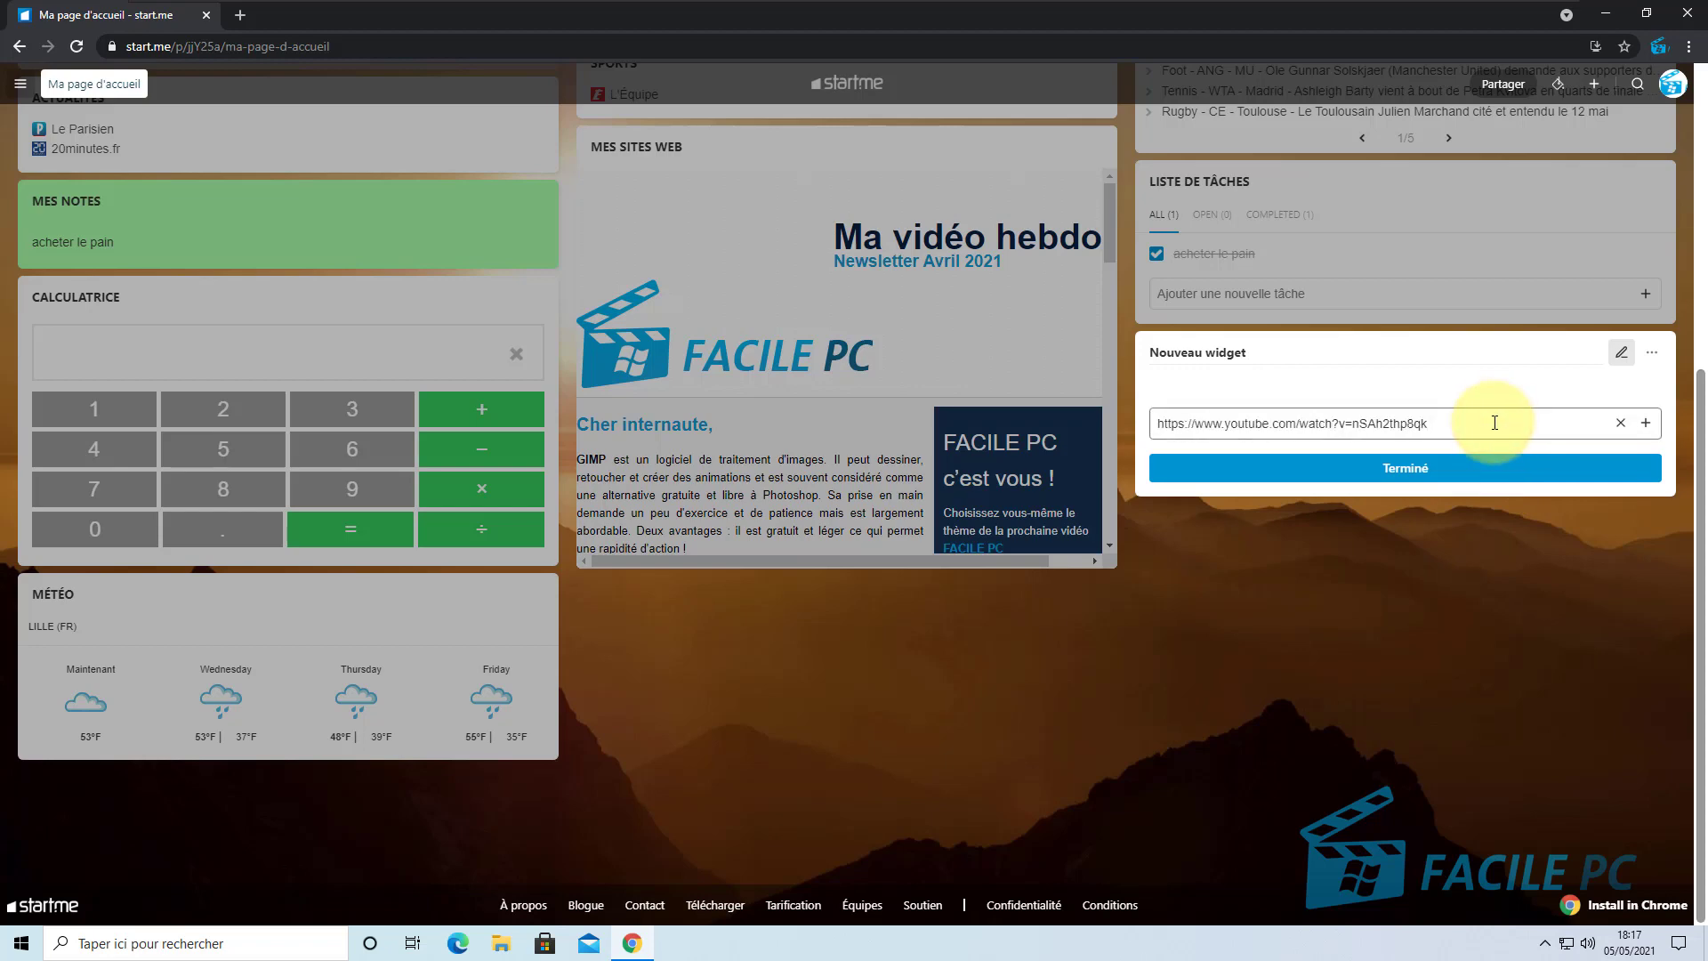
click(1499, 472)
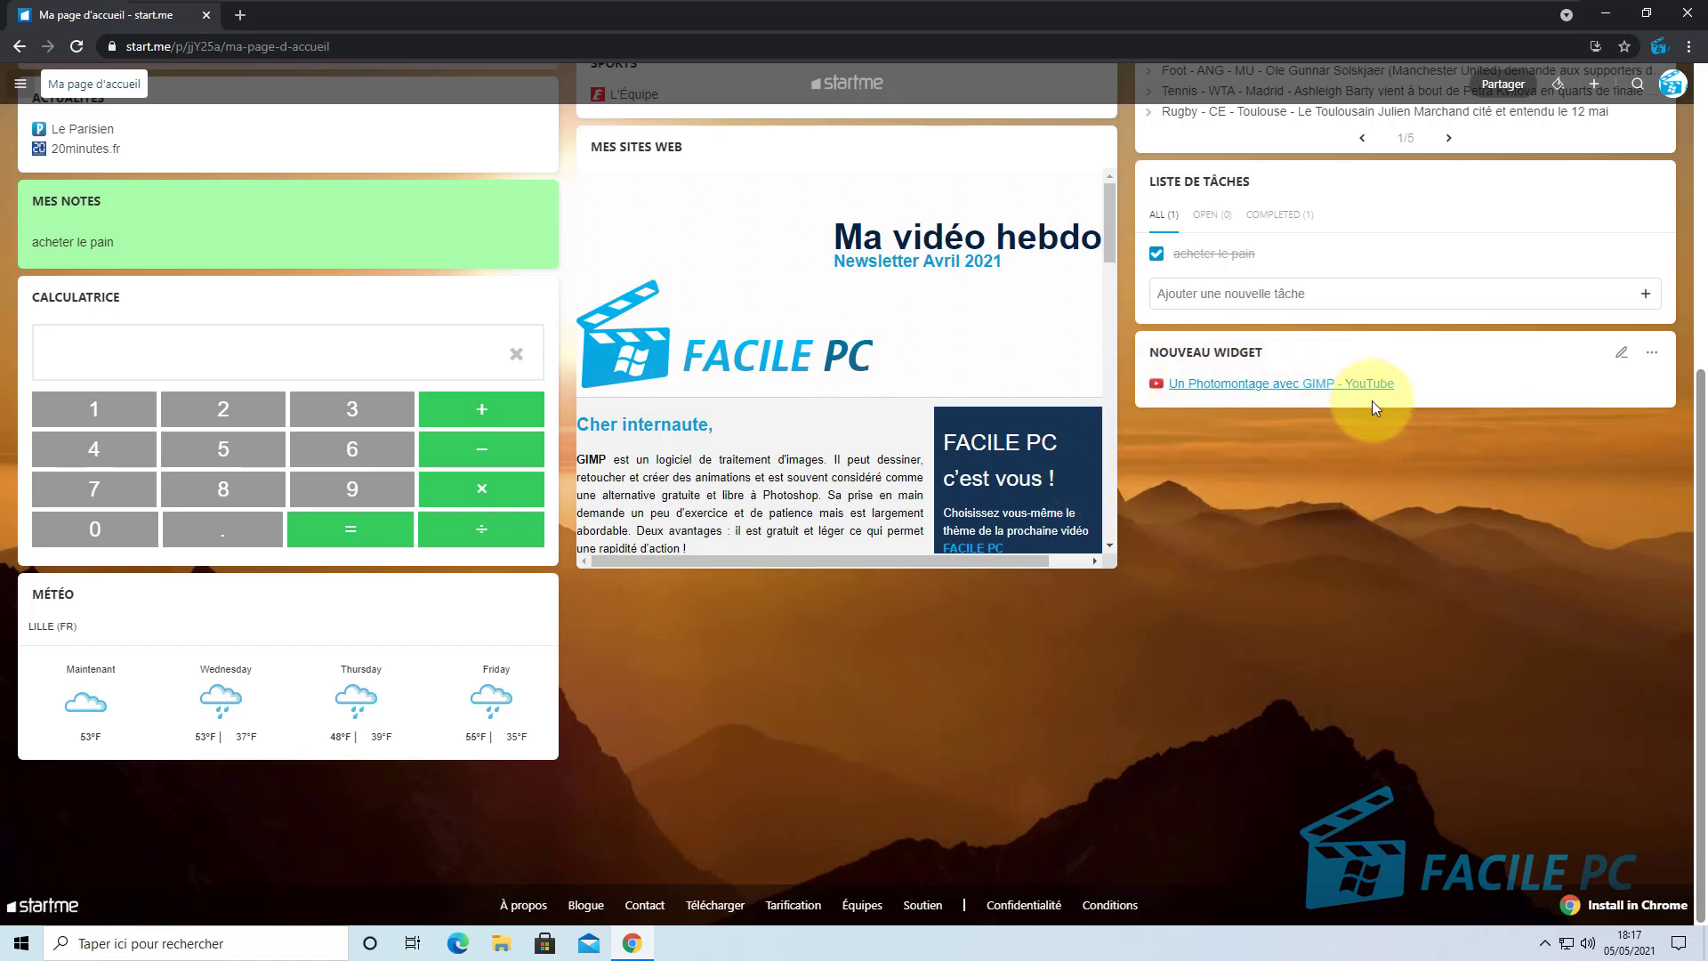
click(1333, 392)
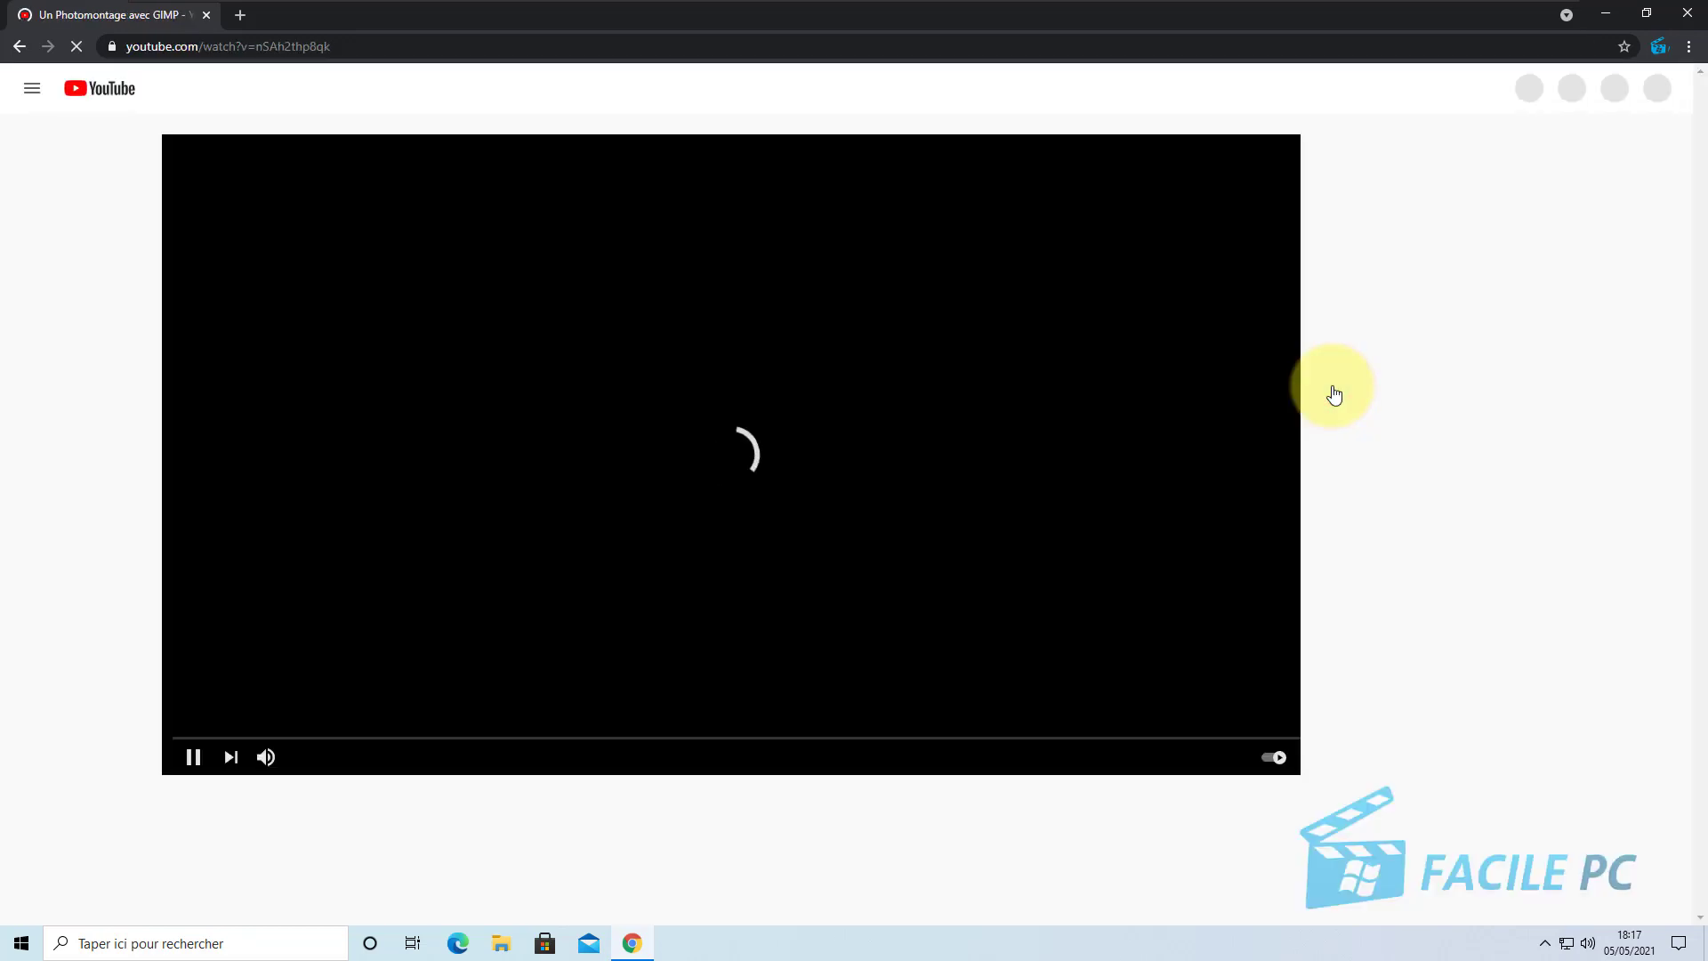
click(24, 44)
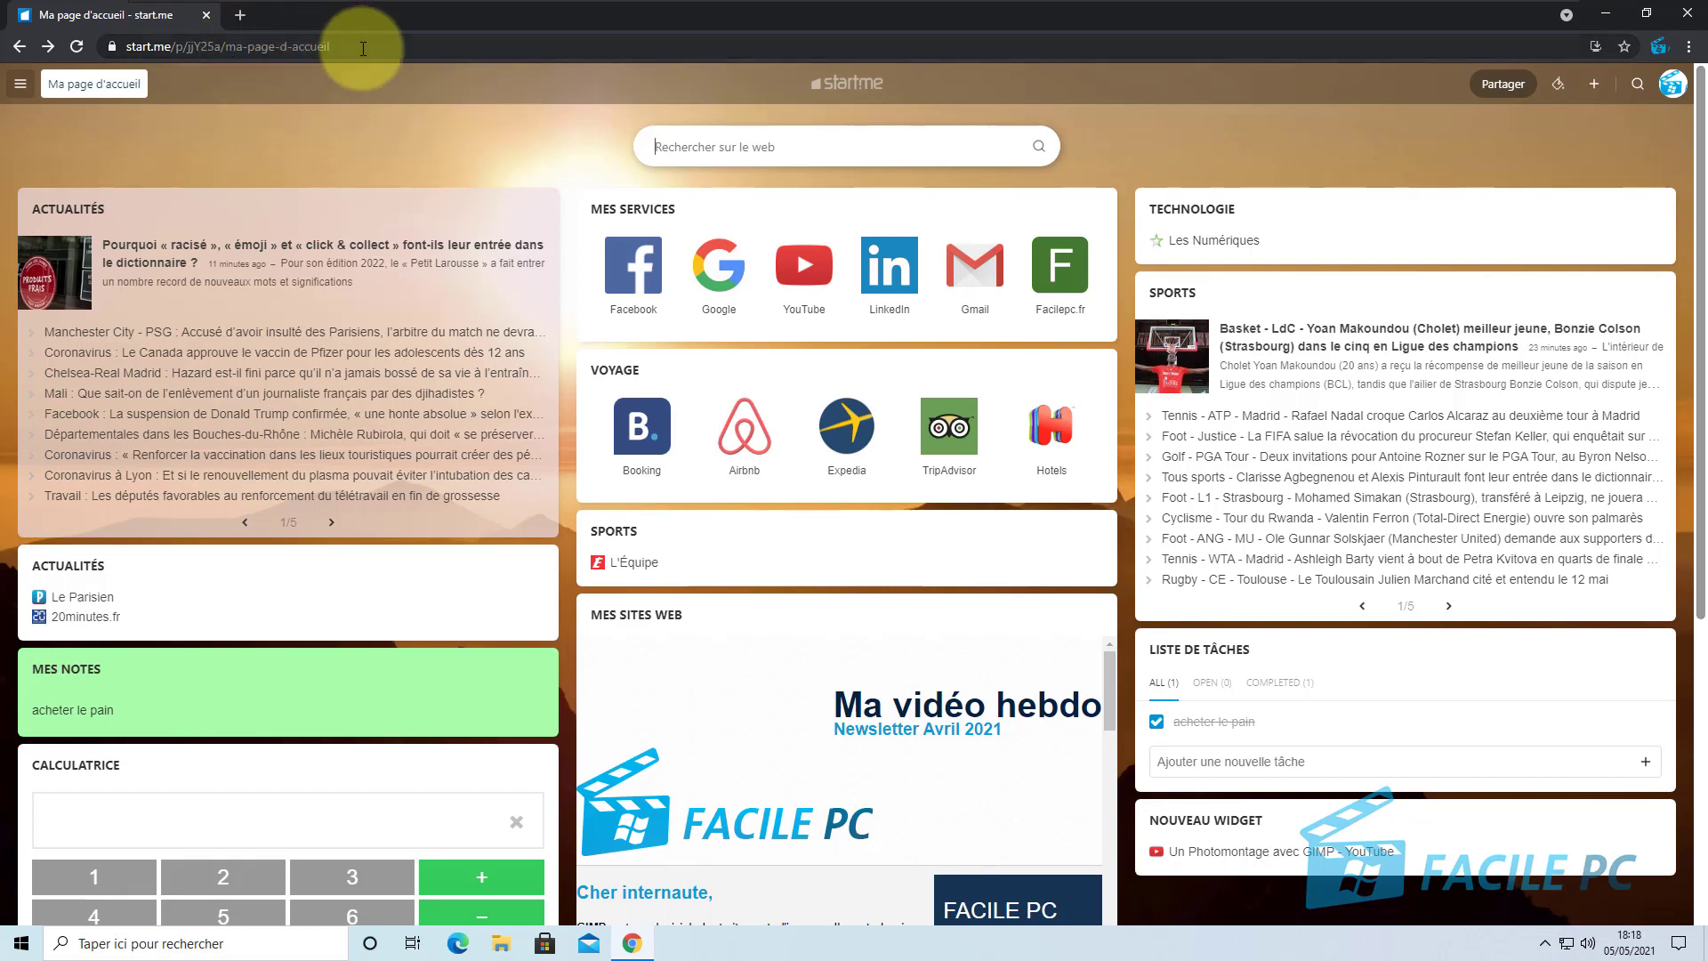
Copy the web address of the start.me home page and close the Chrome window
click(363, 49)
key(ctrl+c)
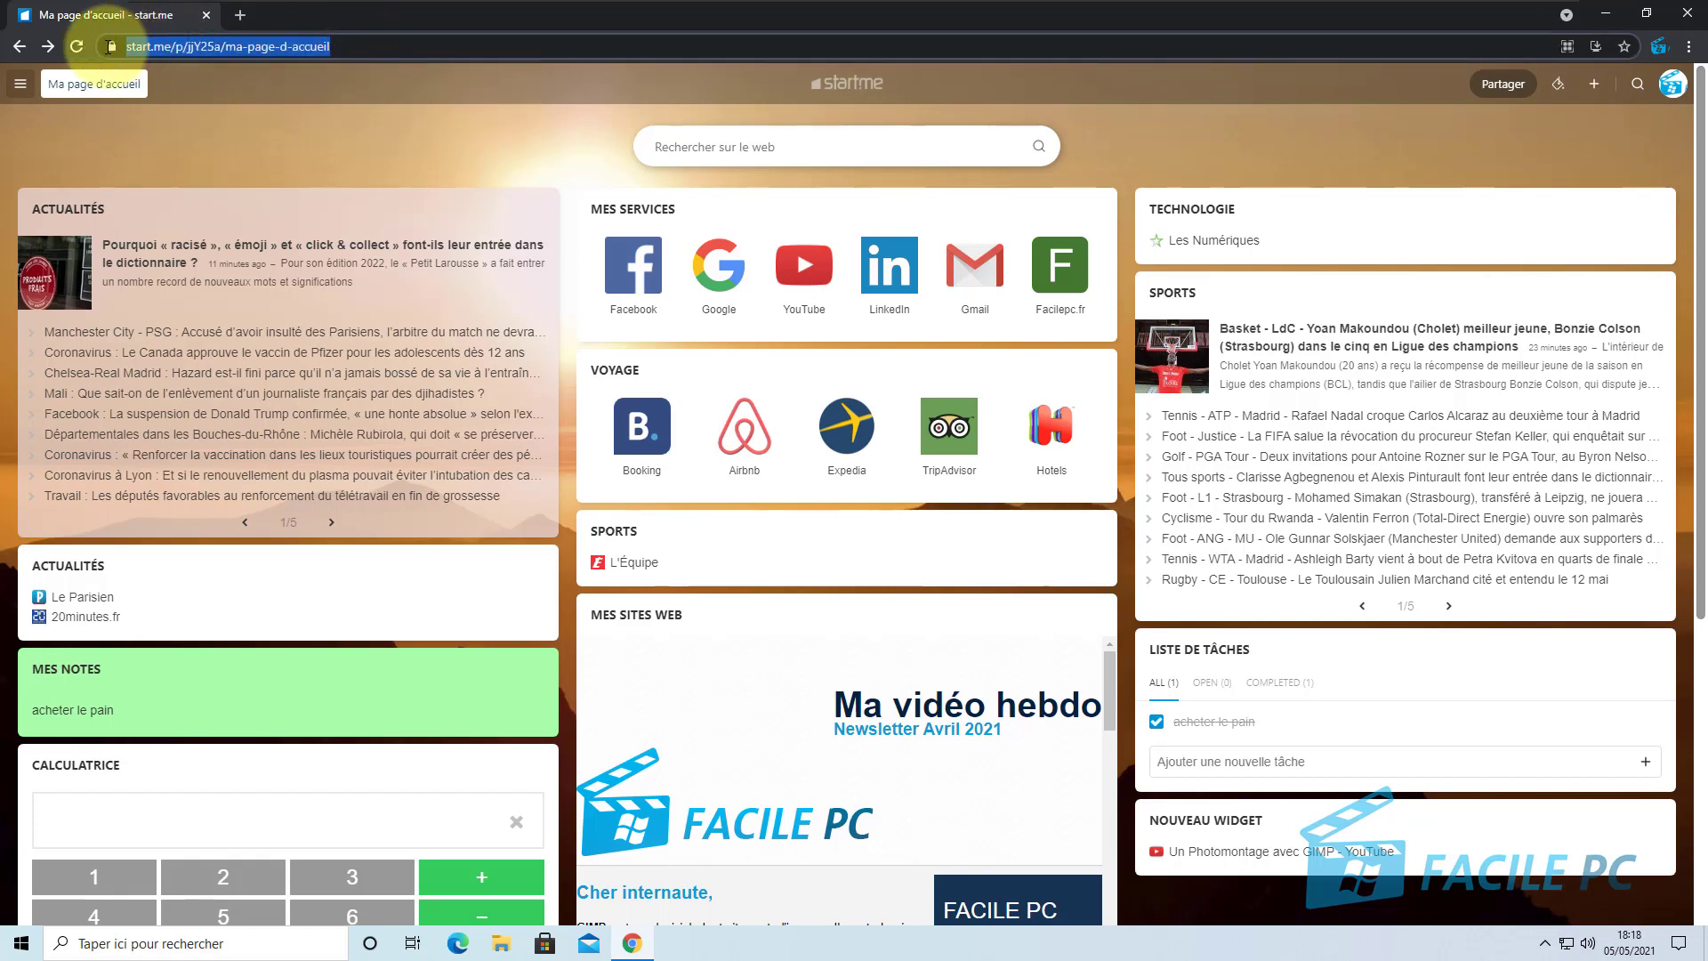
right_click(180, 51)
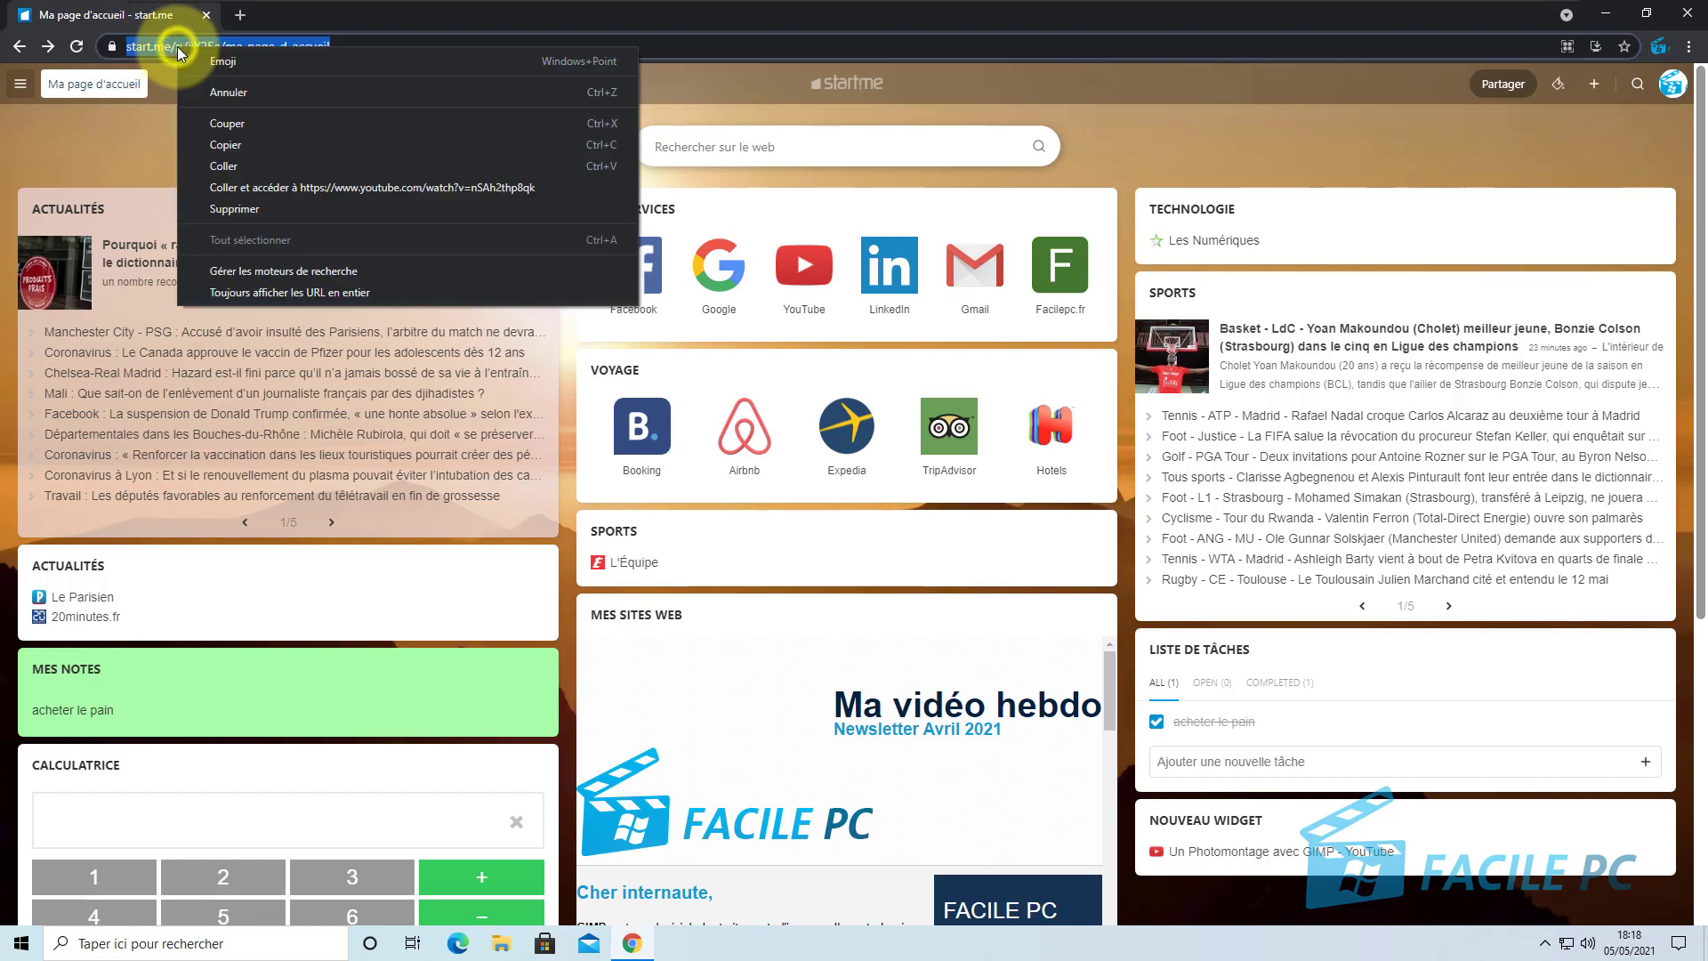
click(254, 149)
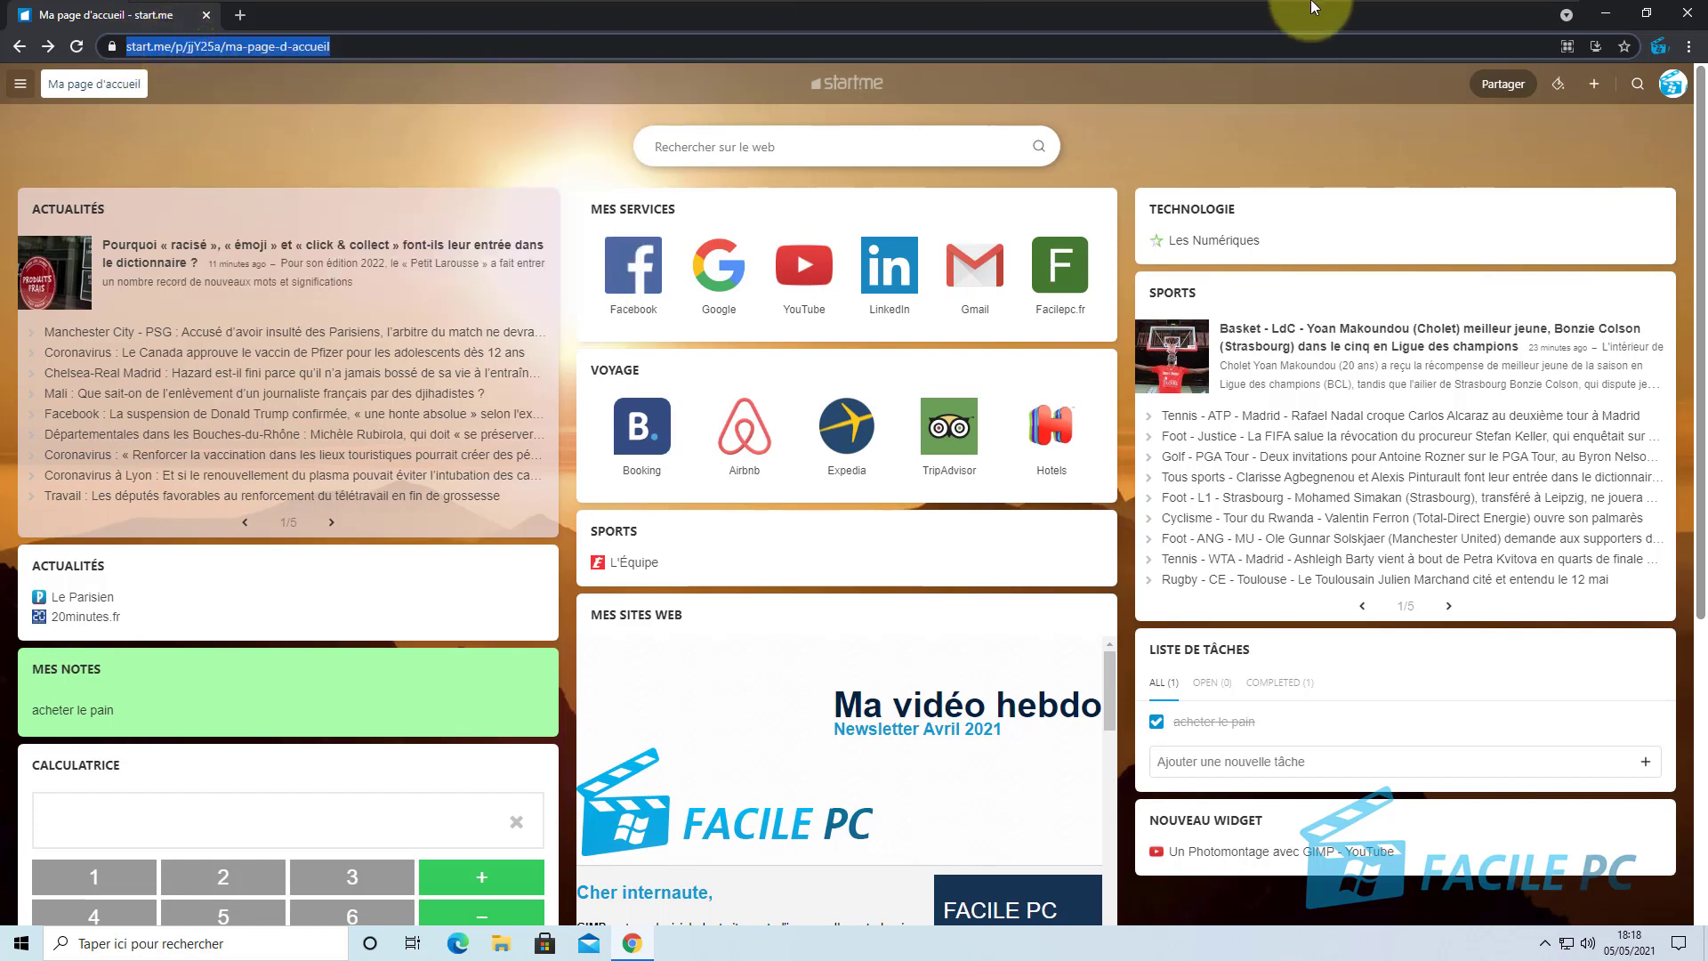
click(1696, 21)
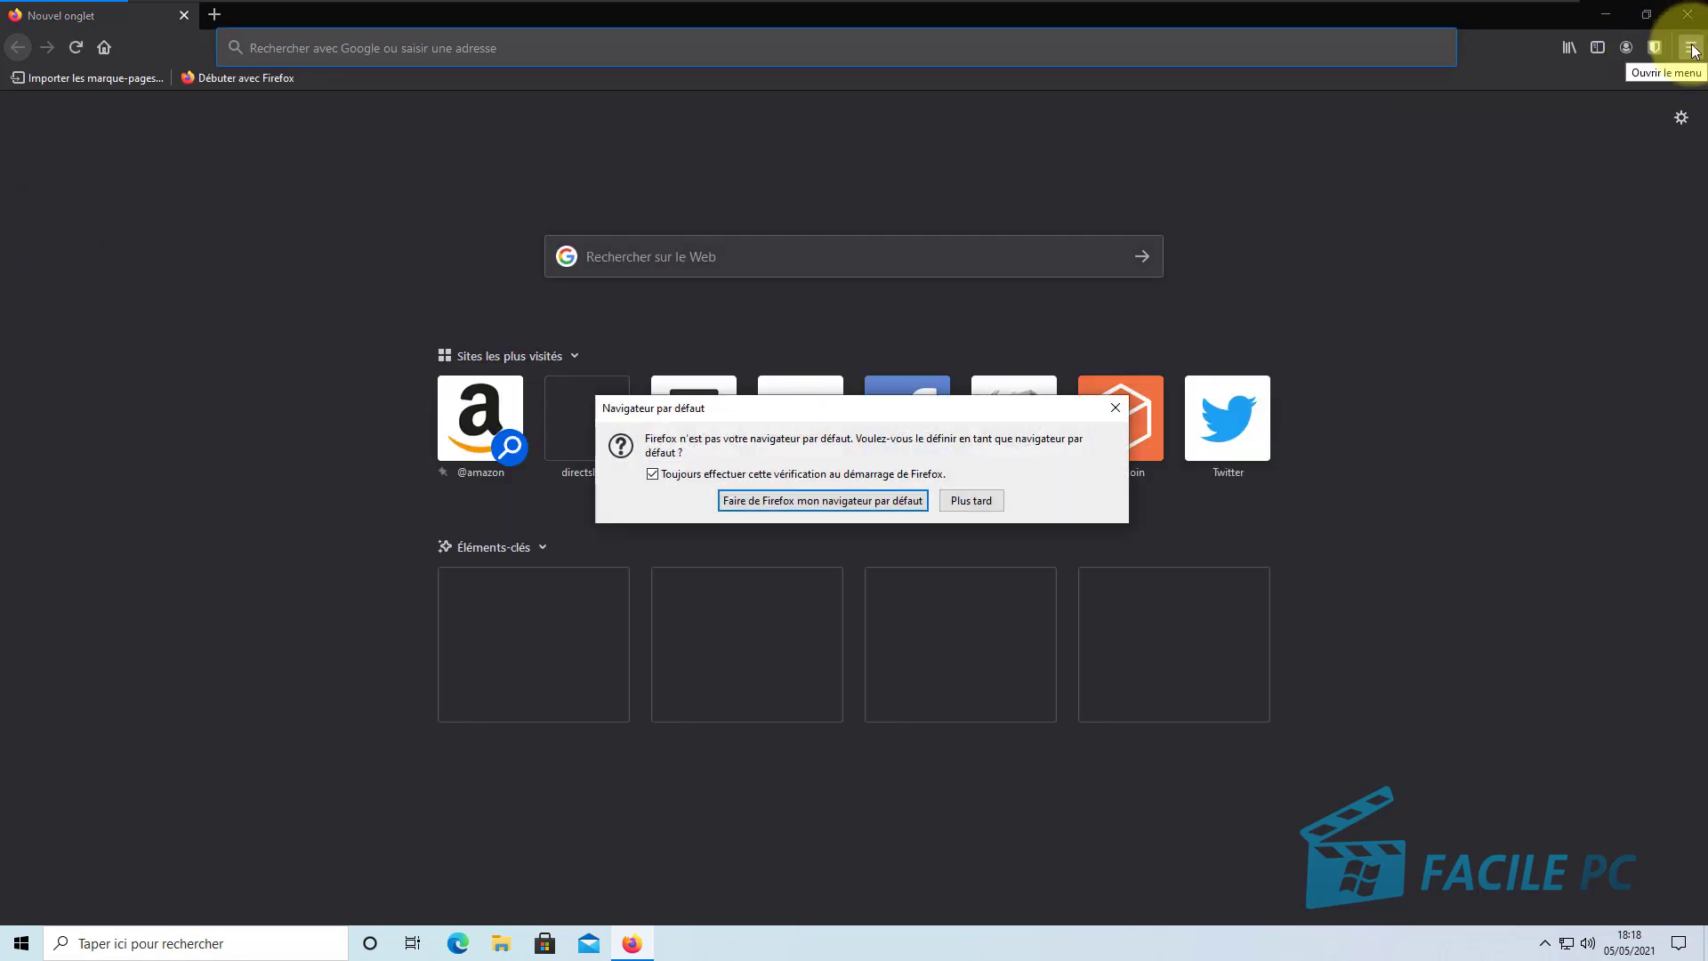
In Firefox, postpone the default browser choice and open the Accueil section of the options
click(991, 498)
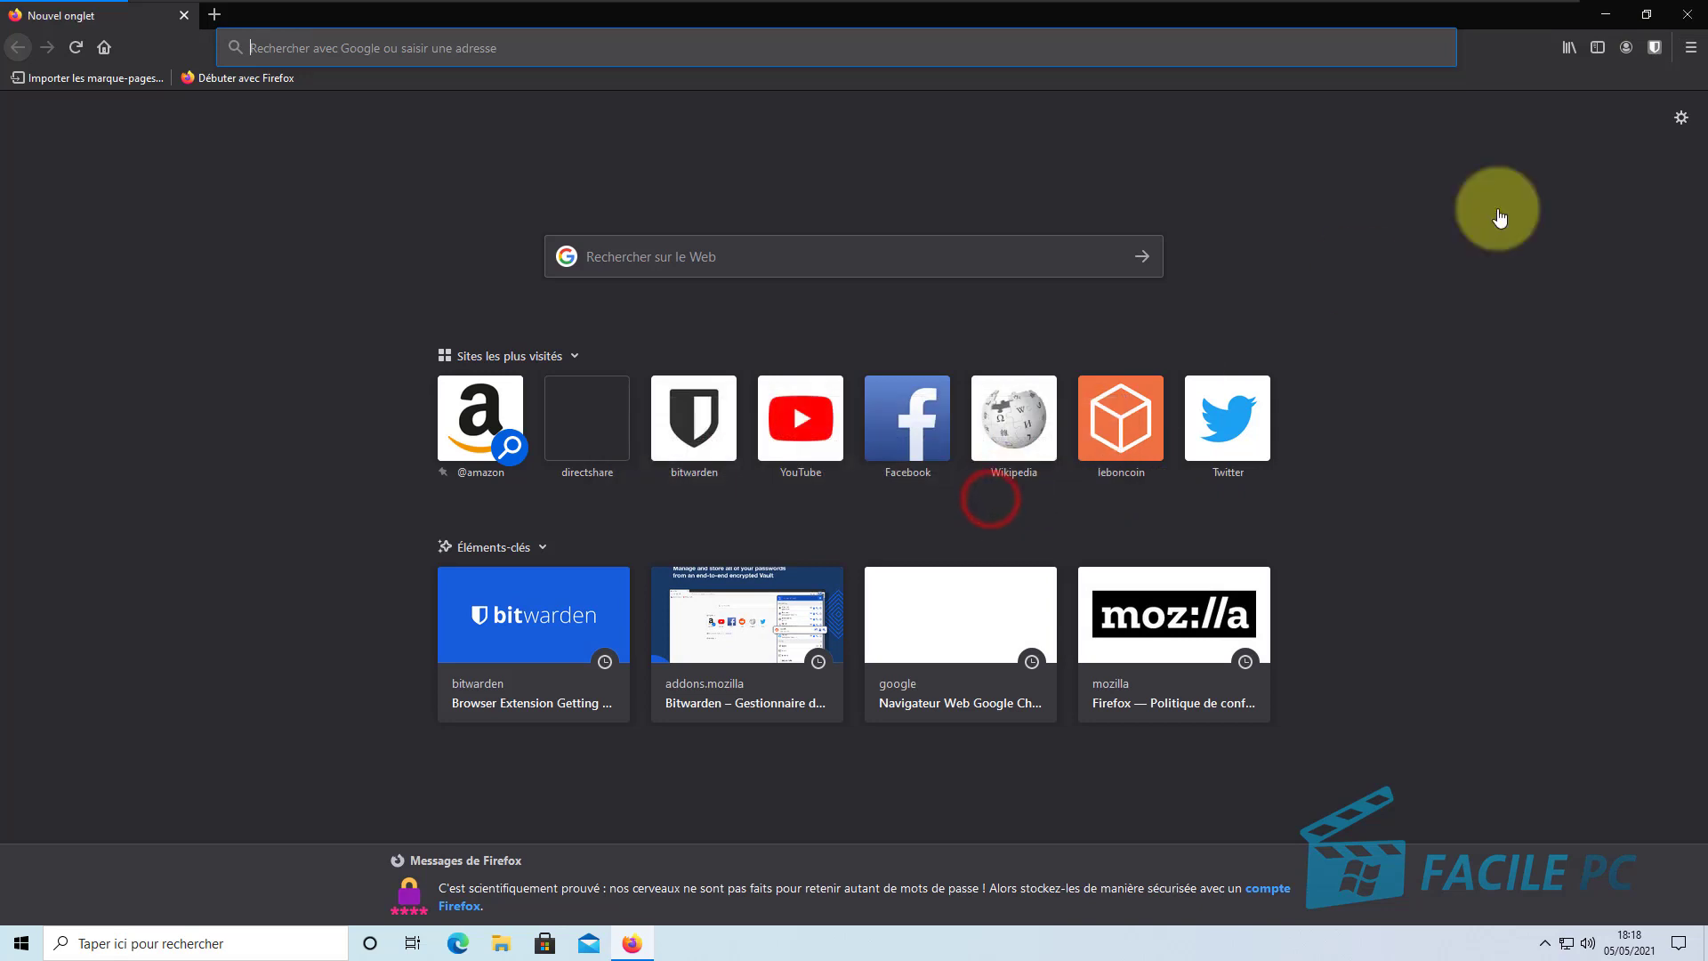
click(1692, 48)
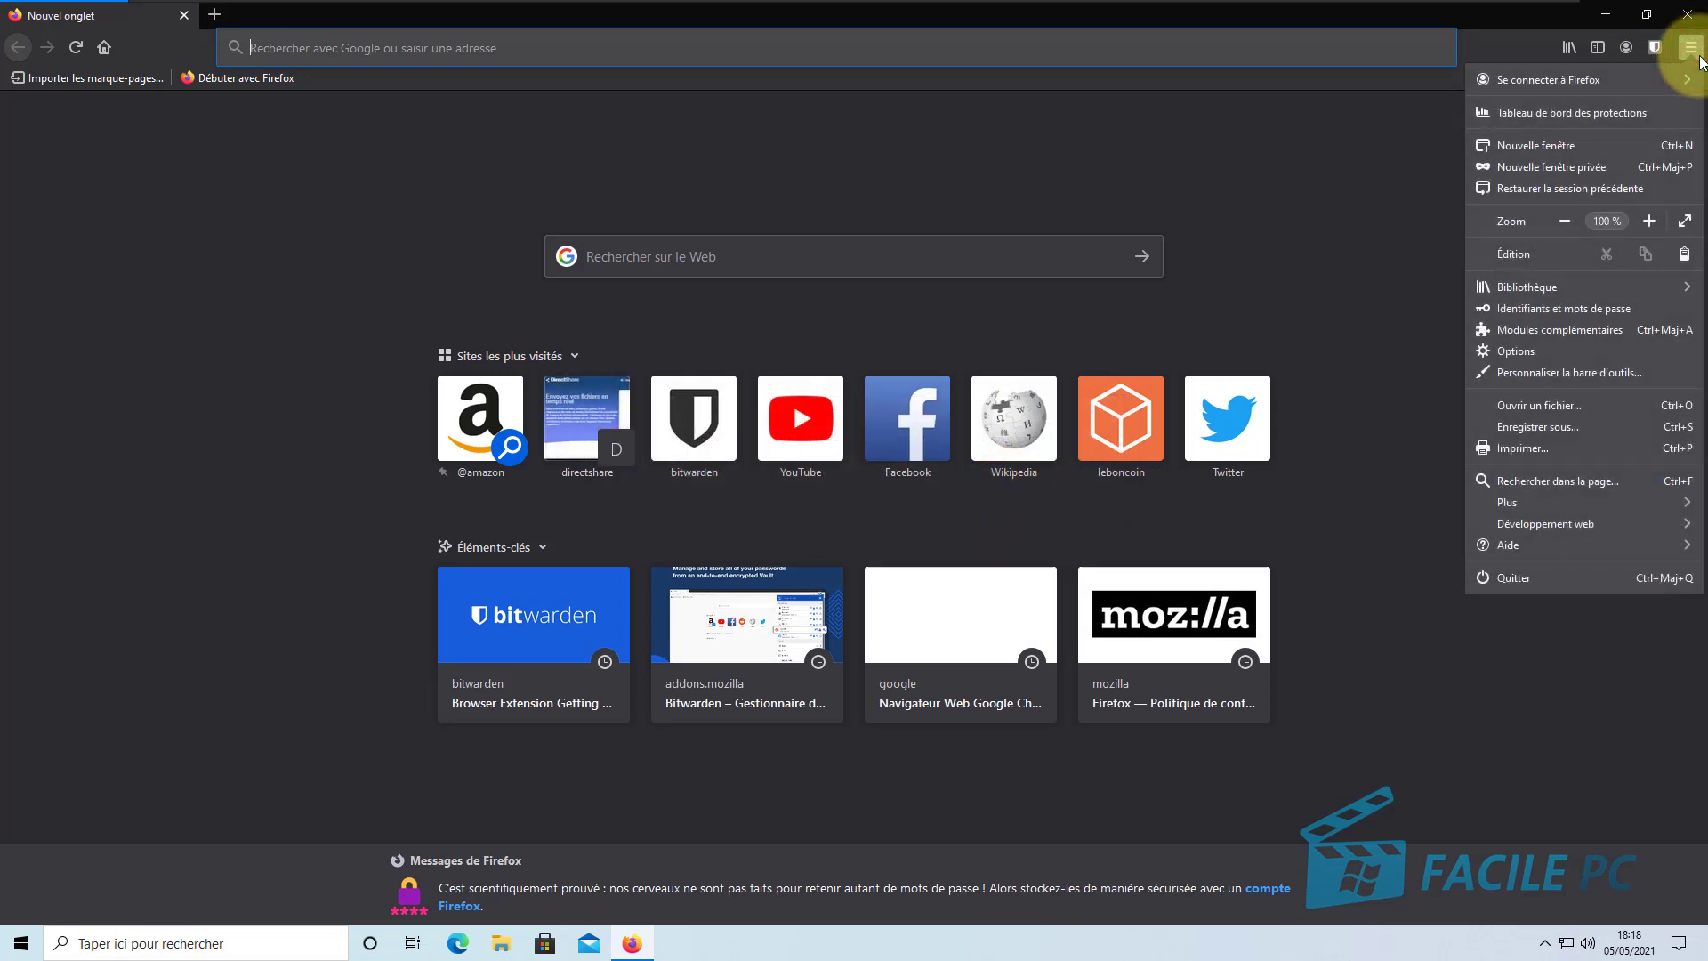
click(1604, 351)
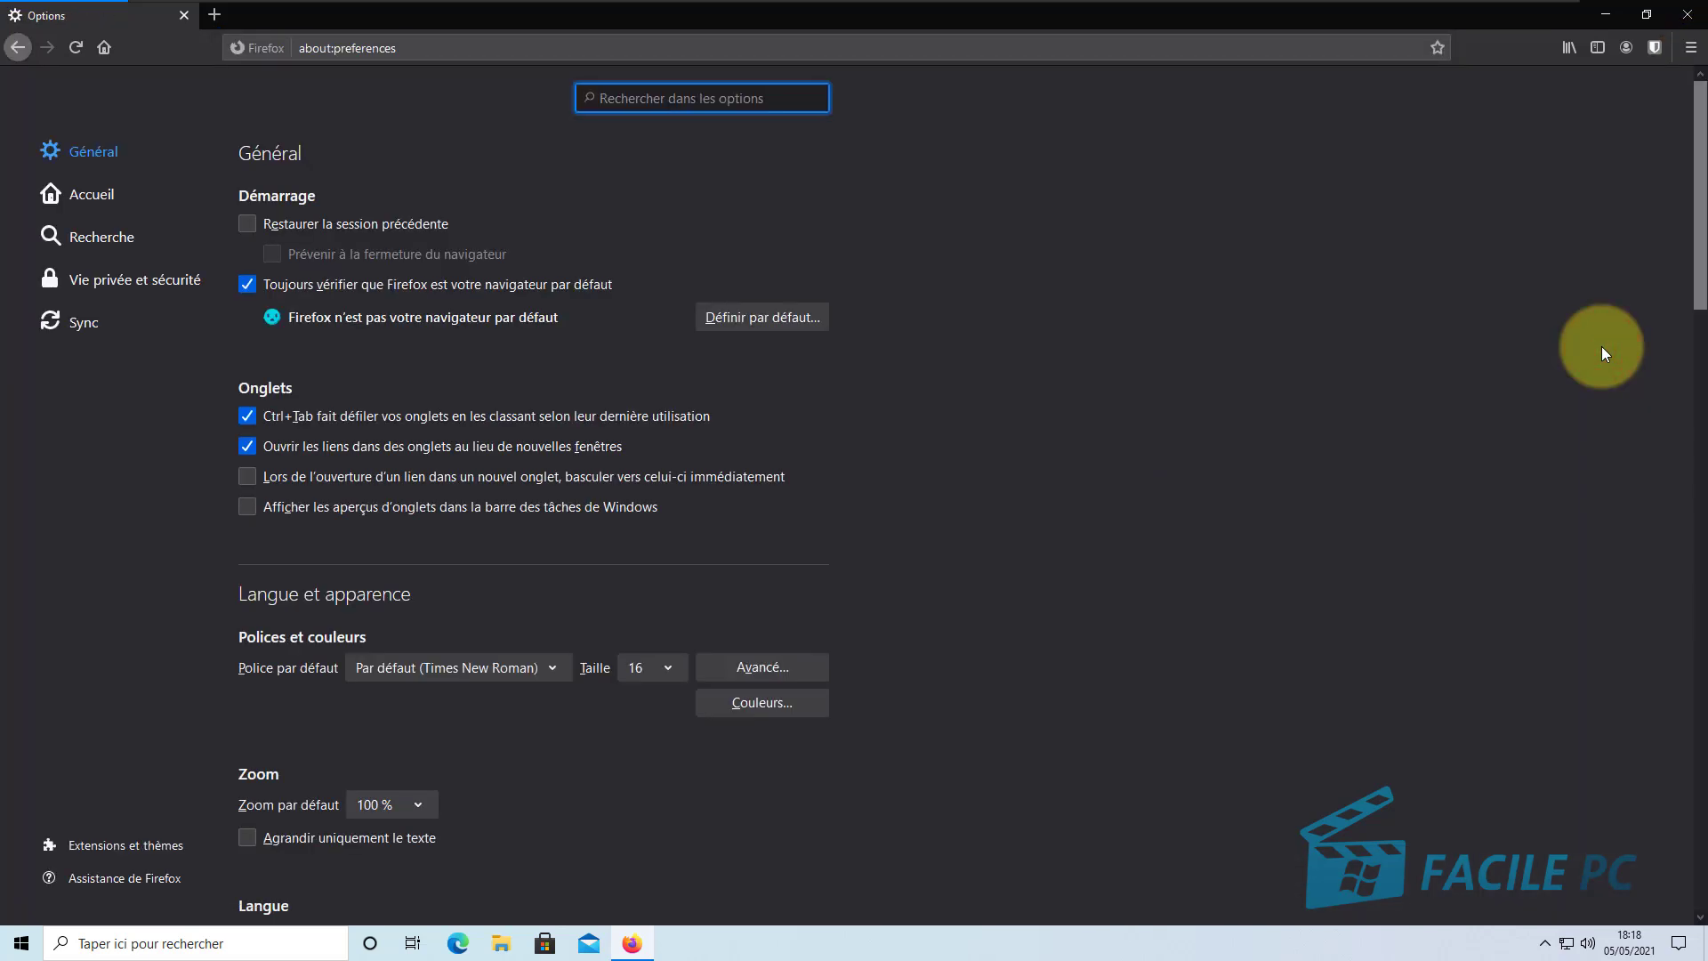
click(96, 197)
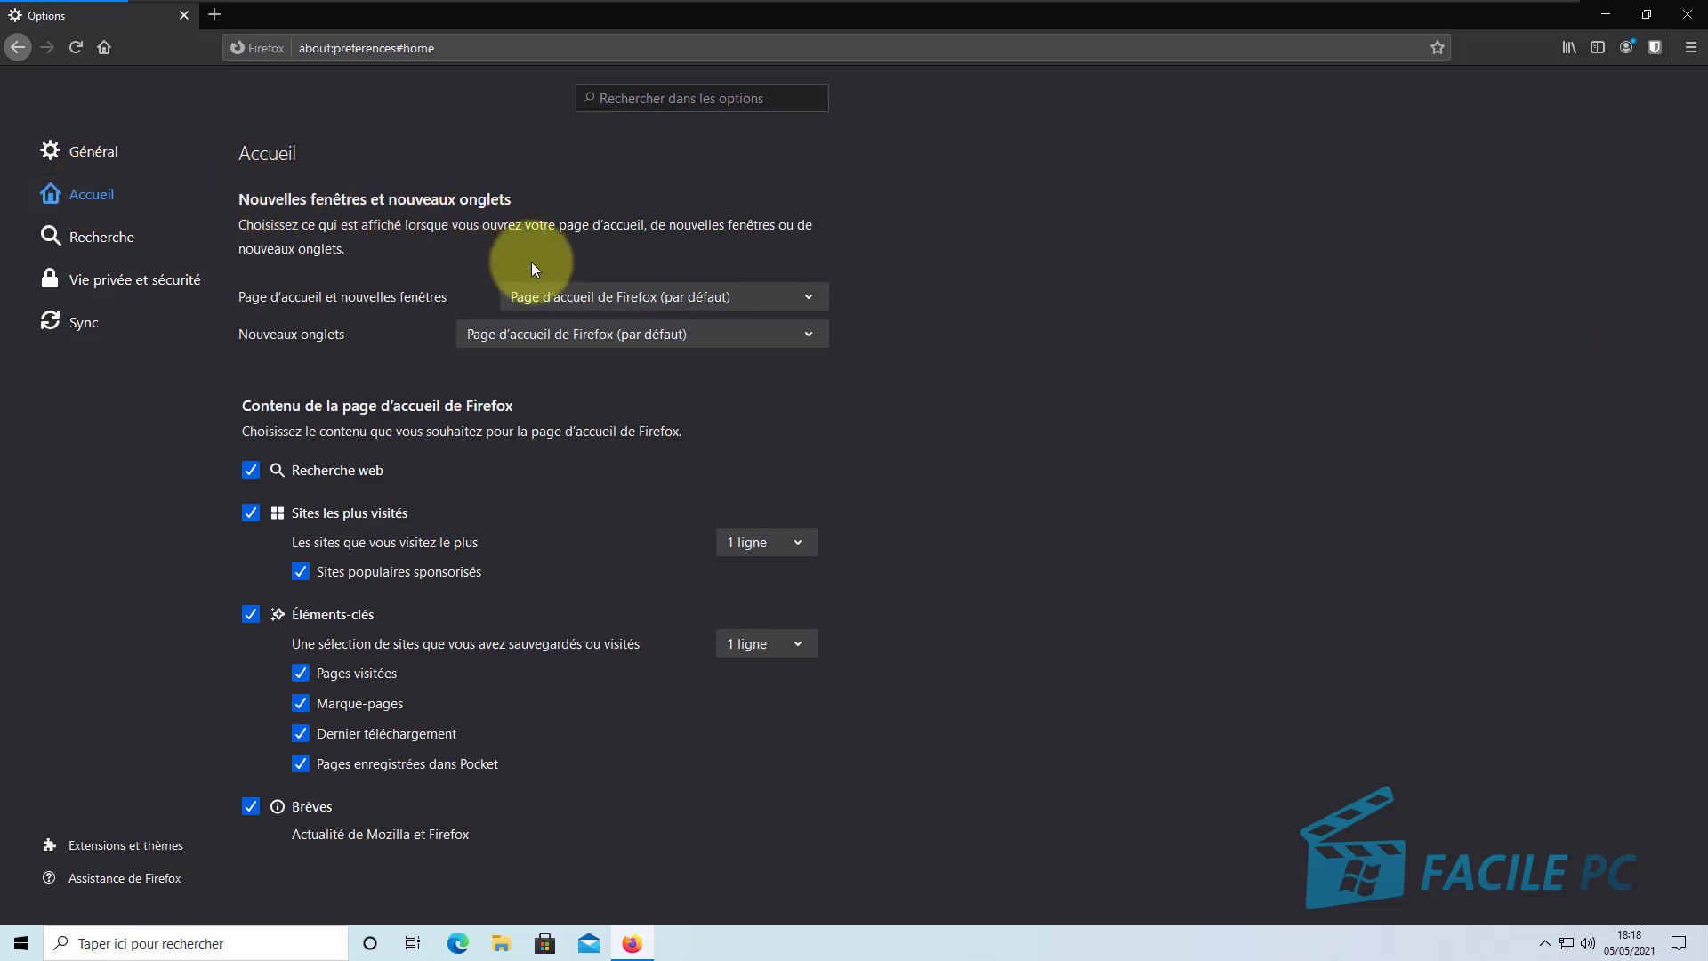
click(578, 293)
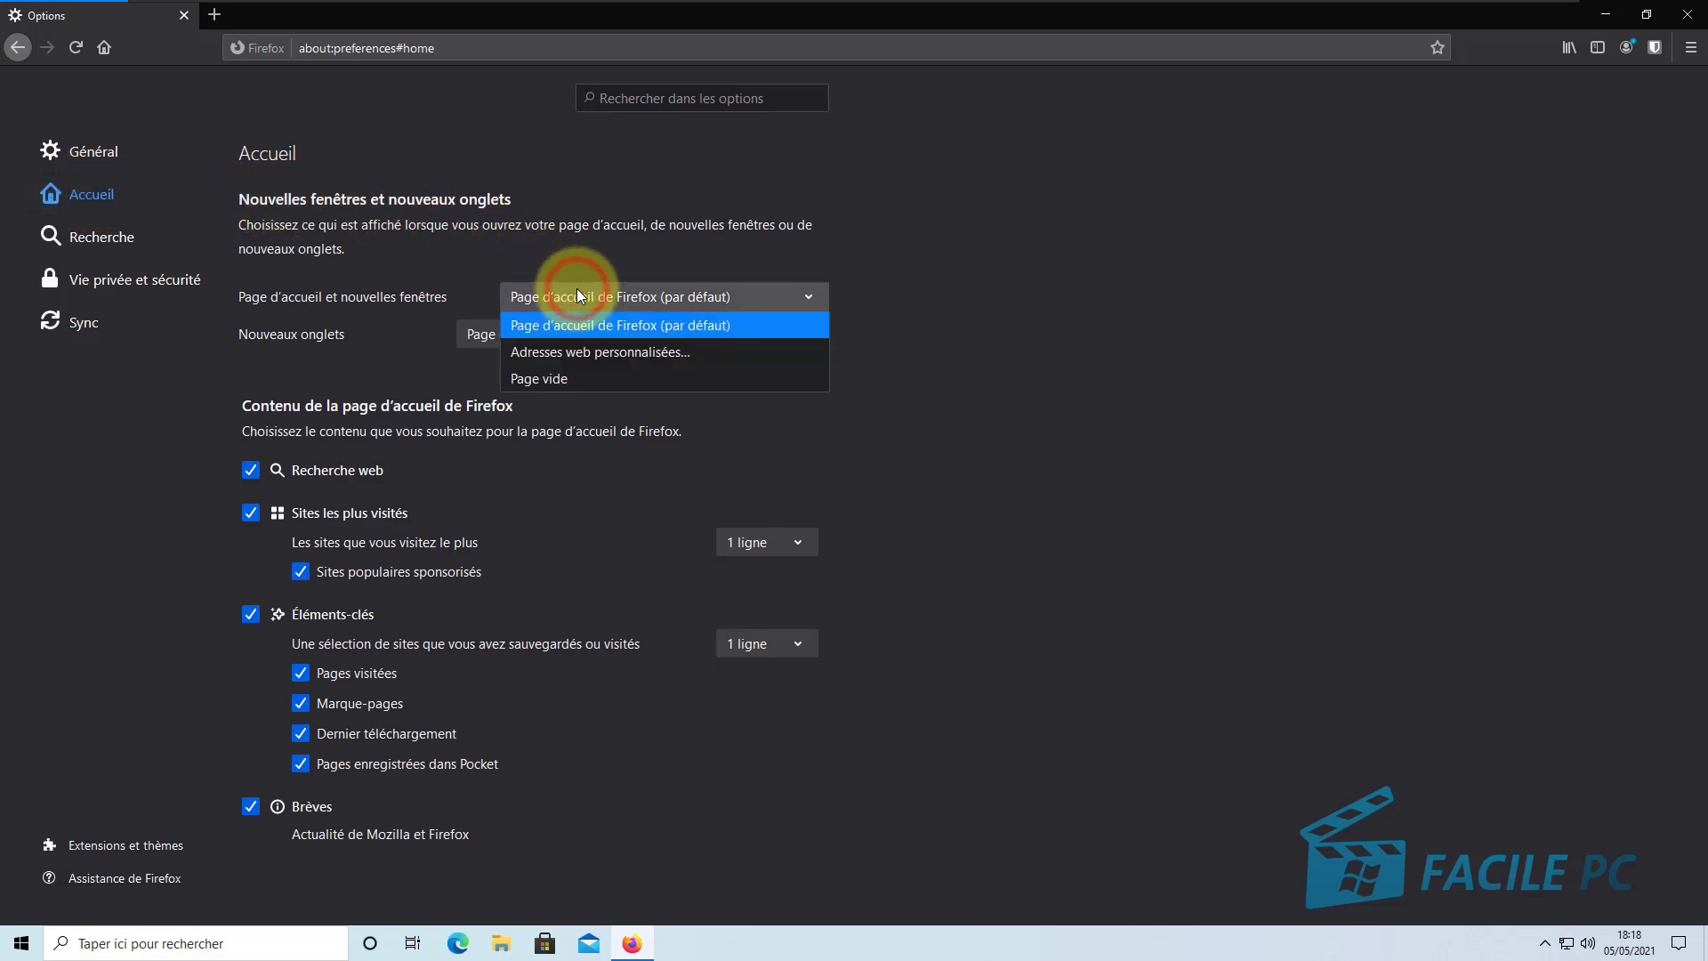
click(601, 353)
click(607, 335)
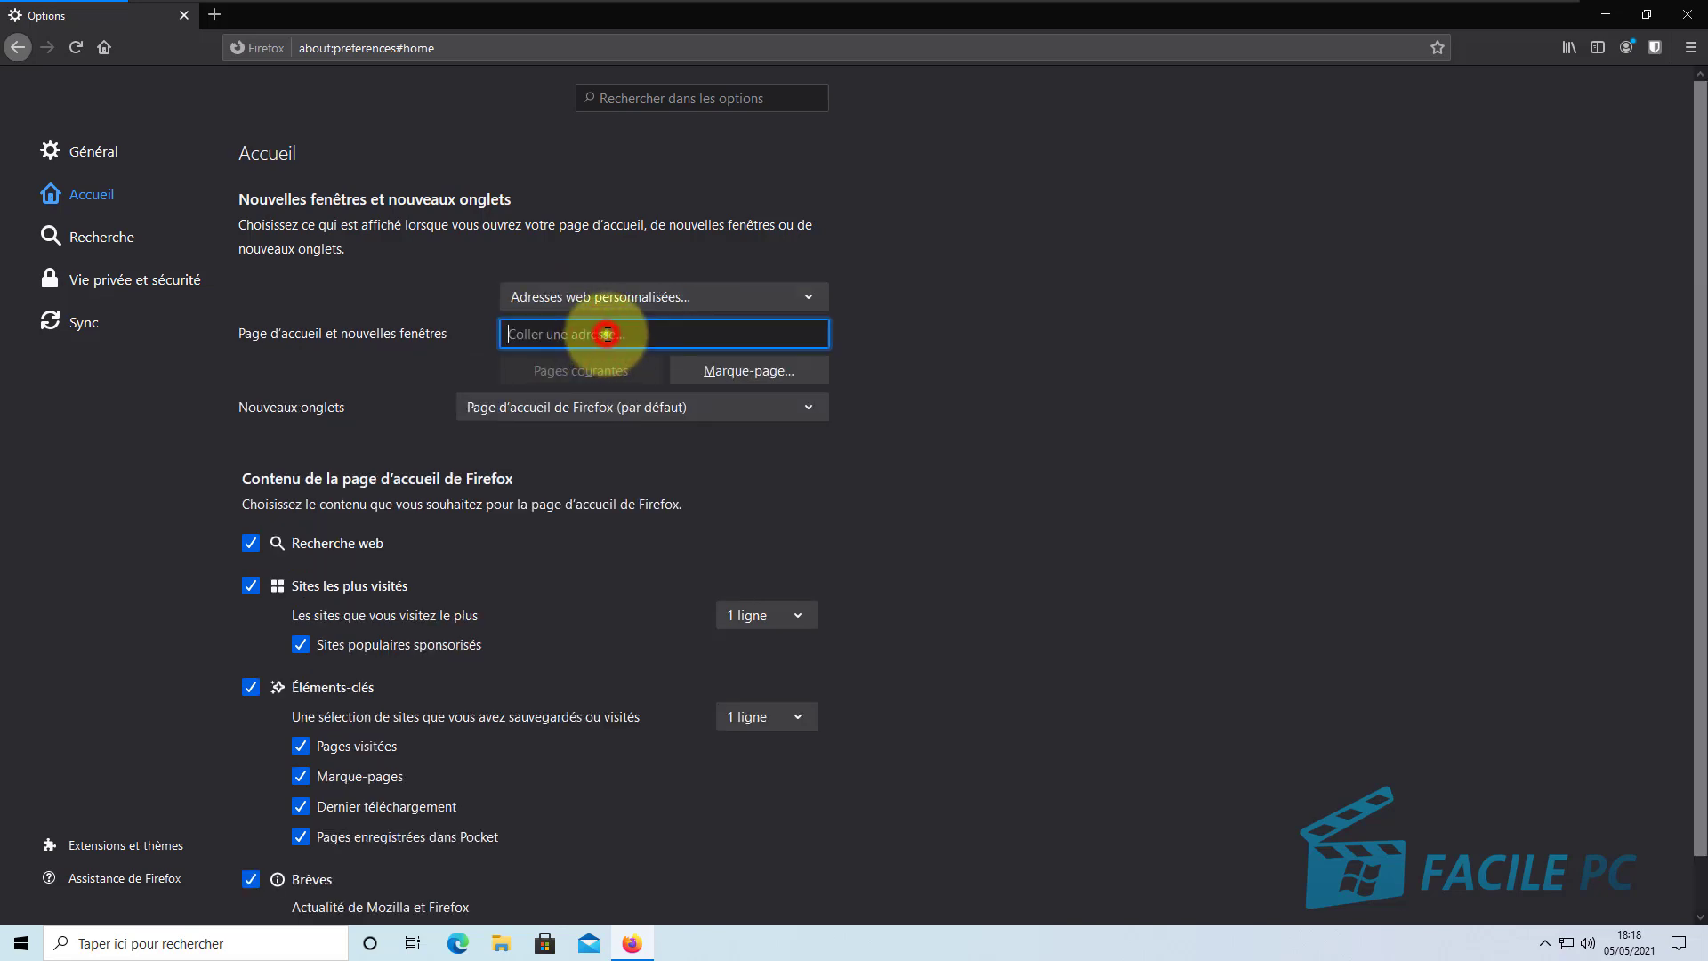
right_click(606, 334)
click(669, 409)
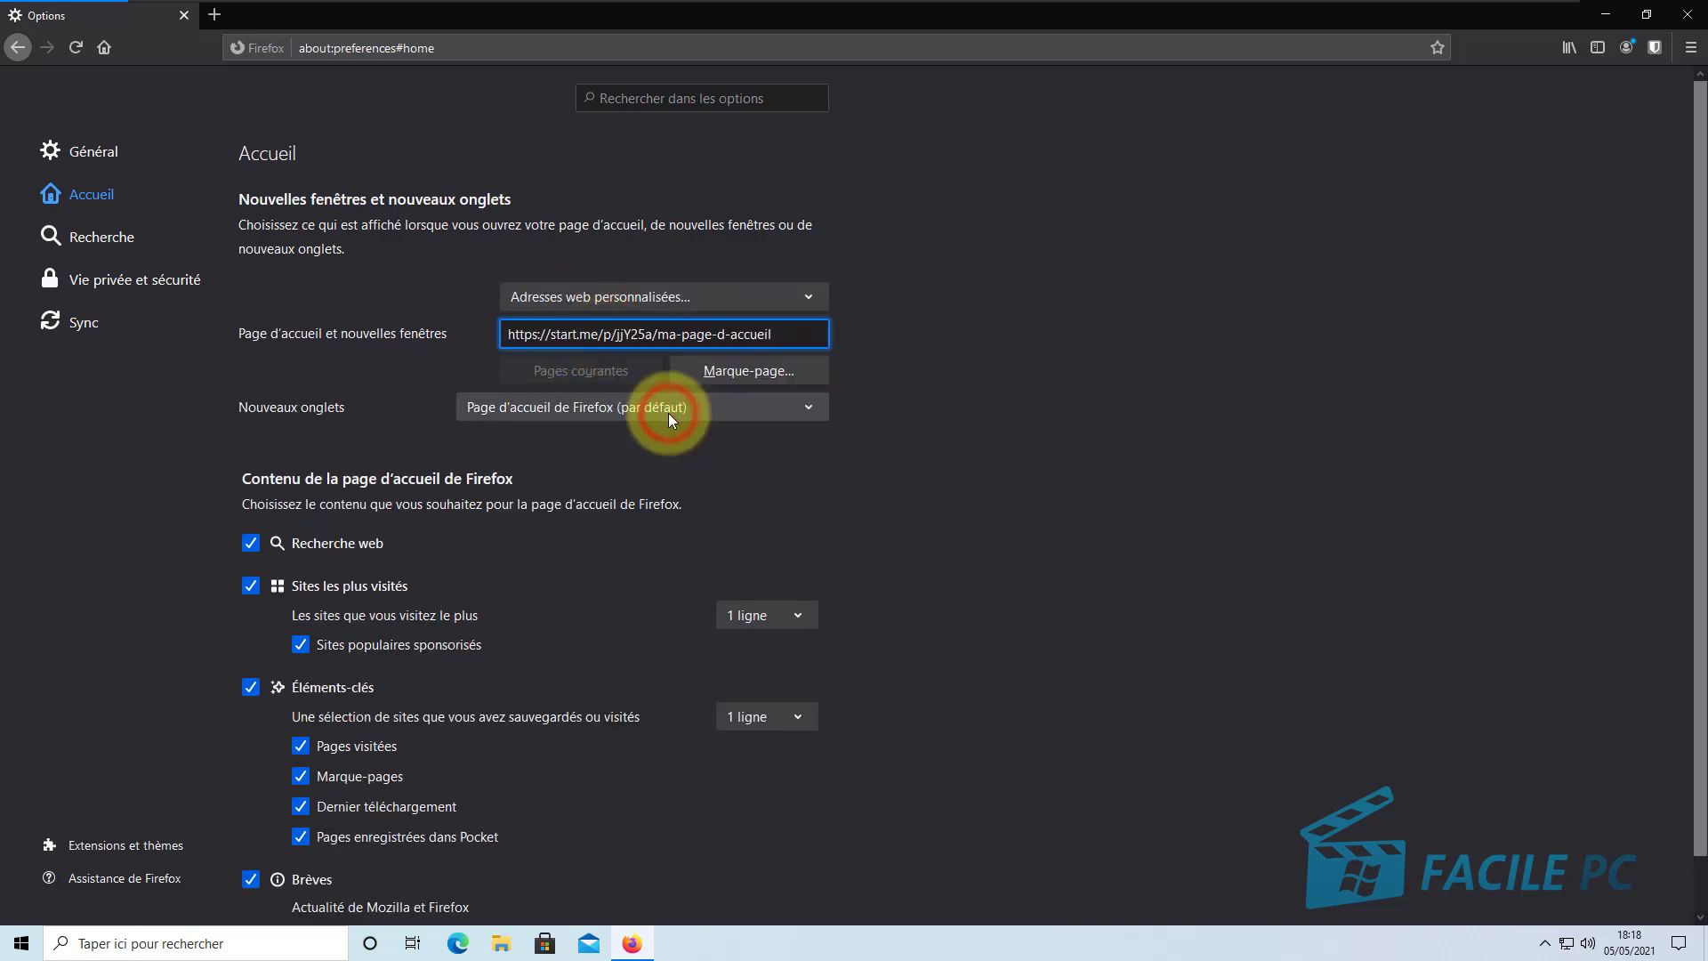
Close the options window, restart Firefox to load the new home page, and postpone the default browser choice
scroll(1086, 459, down, 1)
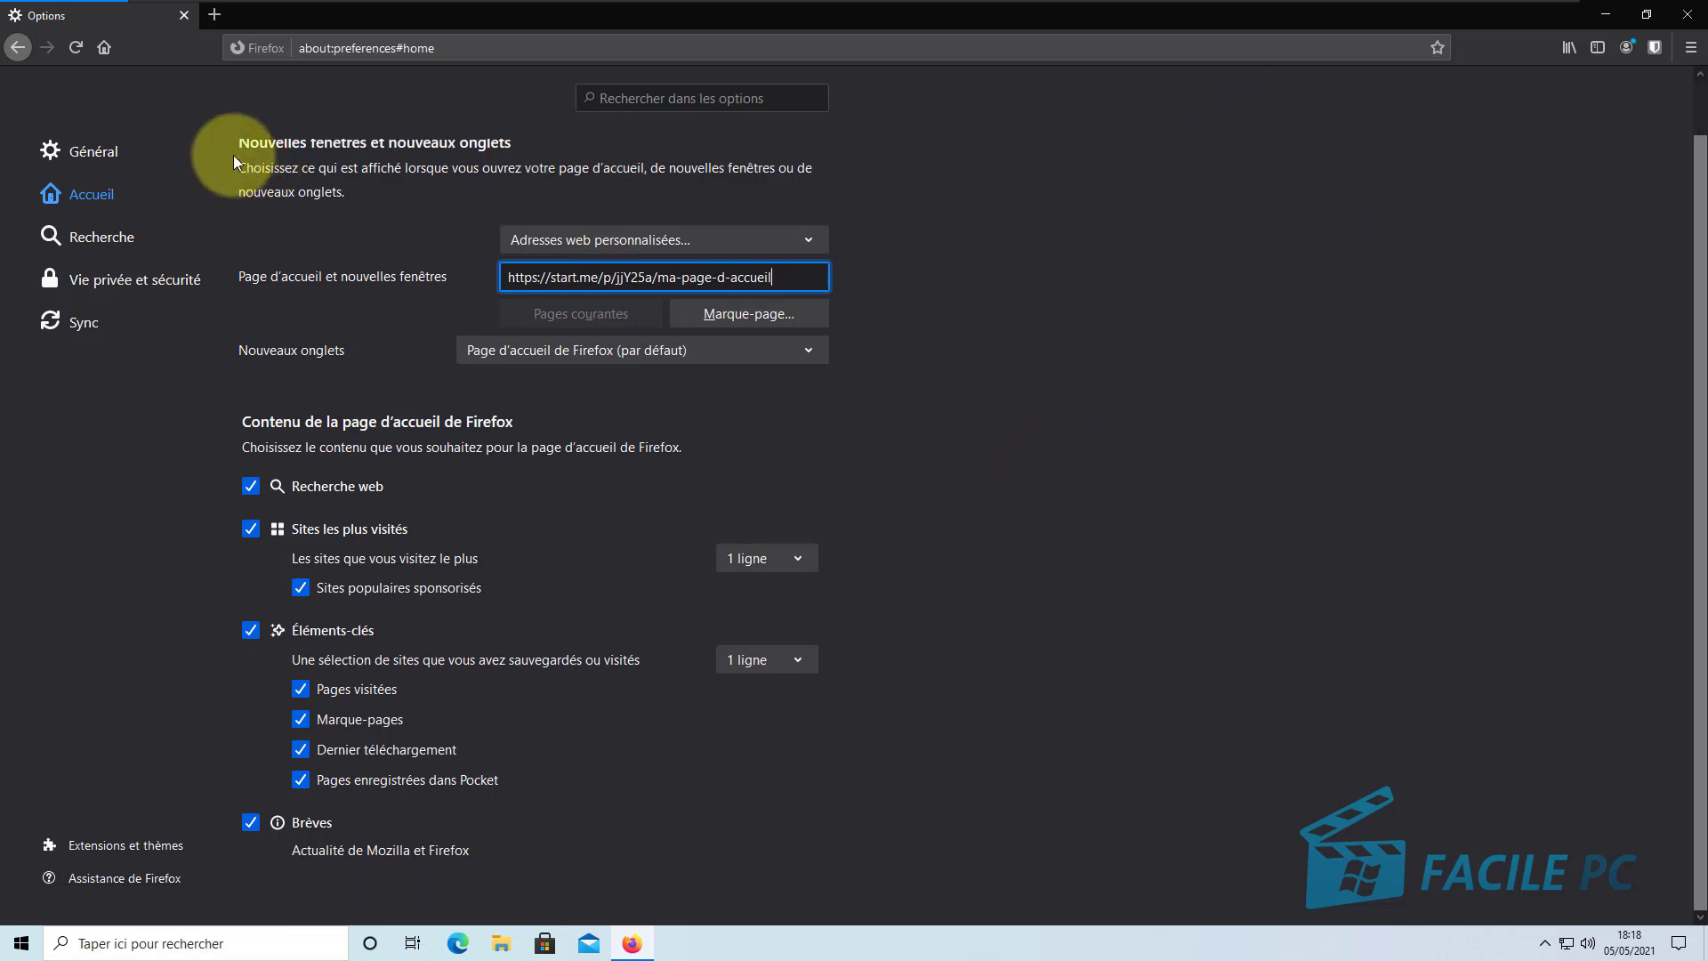
click(1699, 15)
double_click(44, 214)
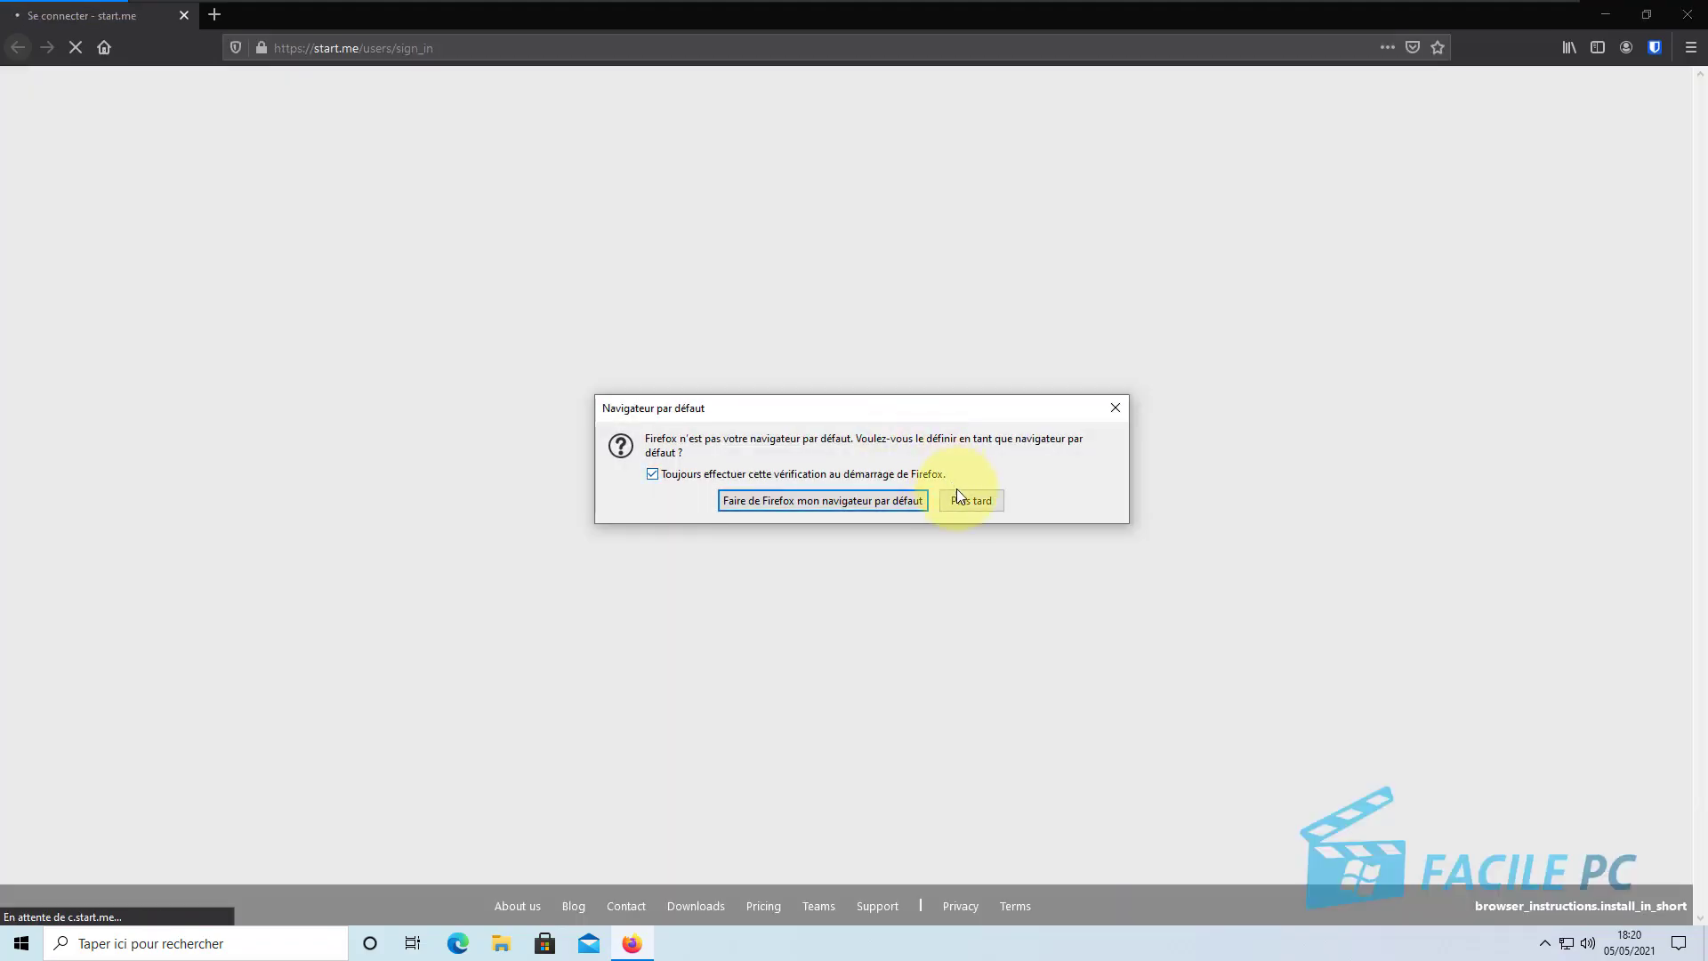
click(961, 496)
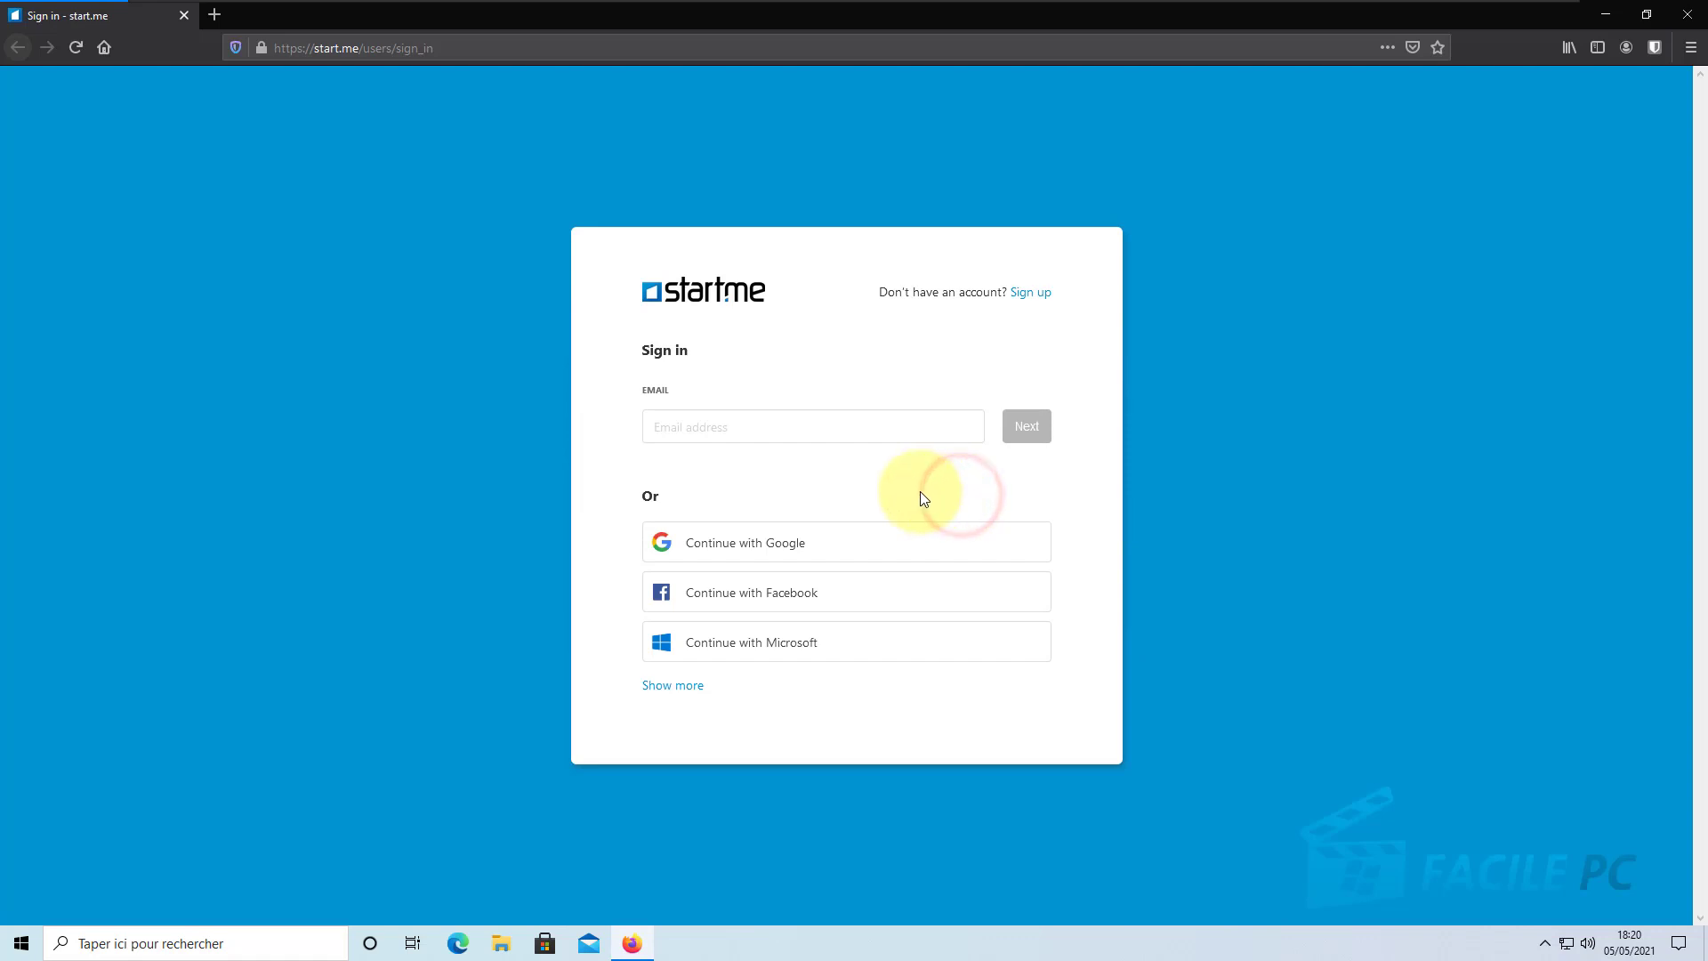
Sign in to start.me through Google with the account e-mail and password, and save the login in Firefox
click(747, 552)
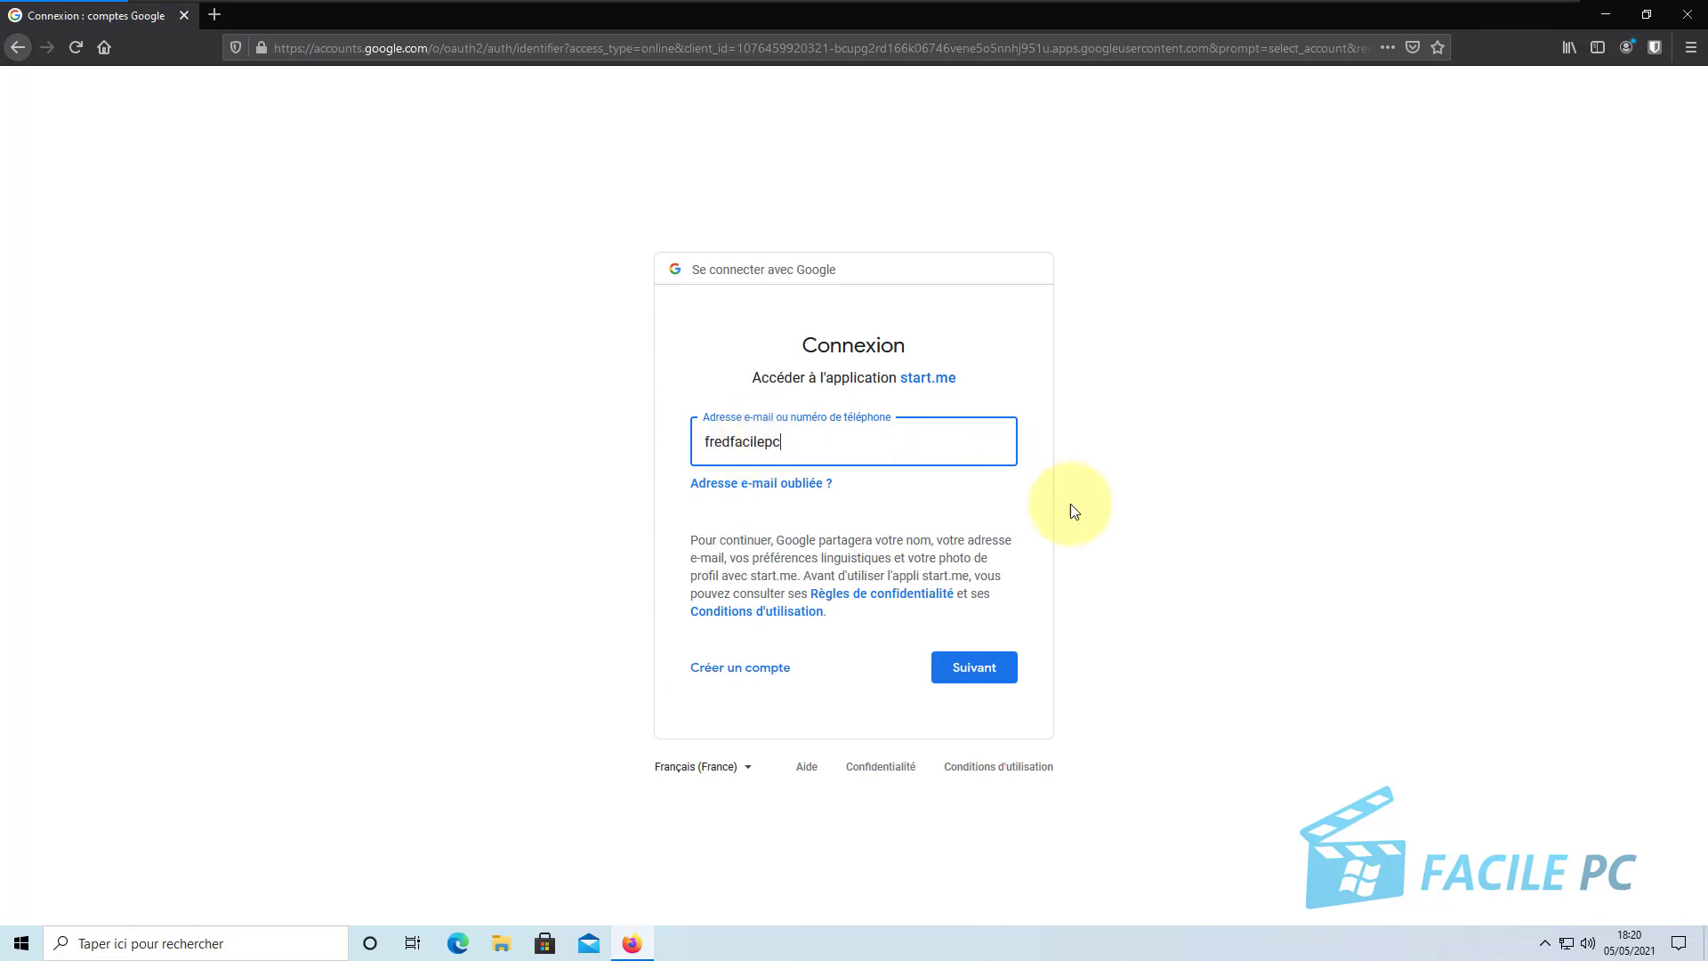
click(991, 668)
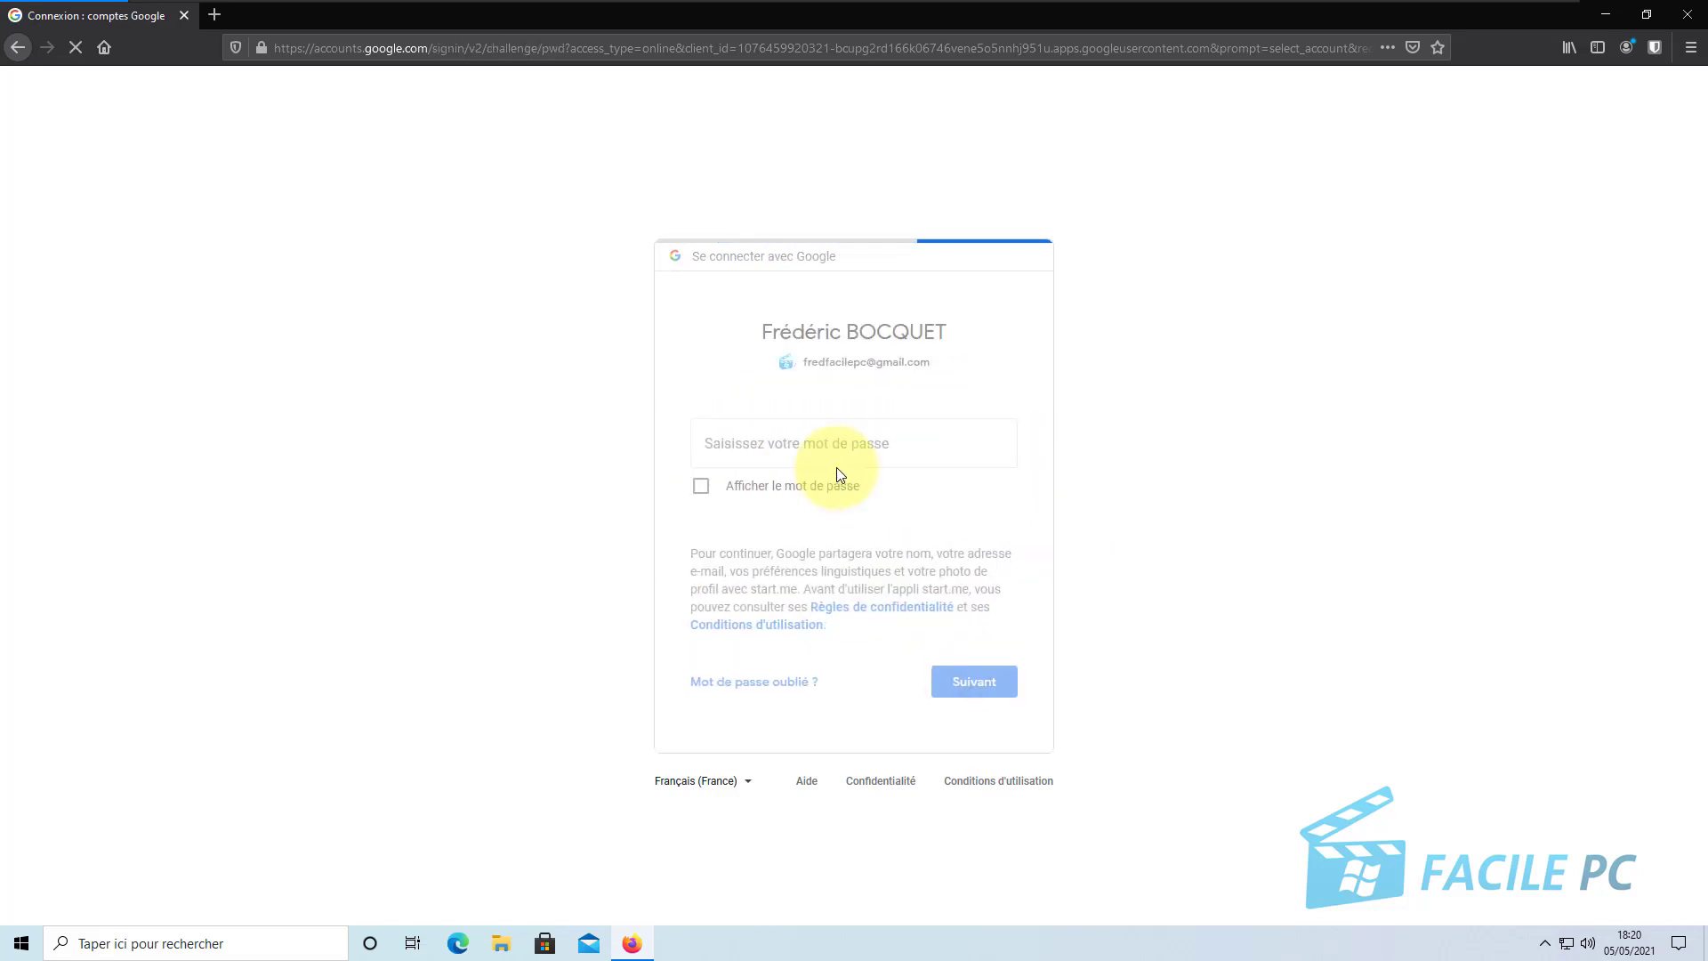
text(f)
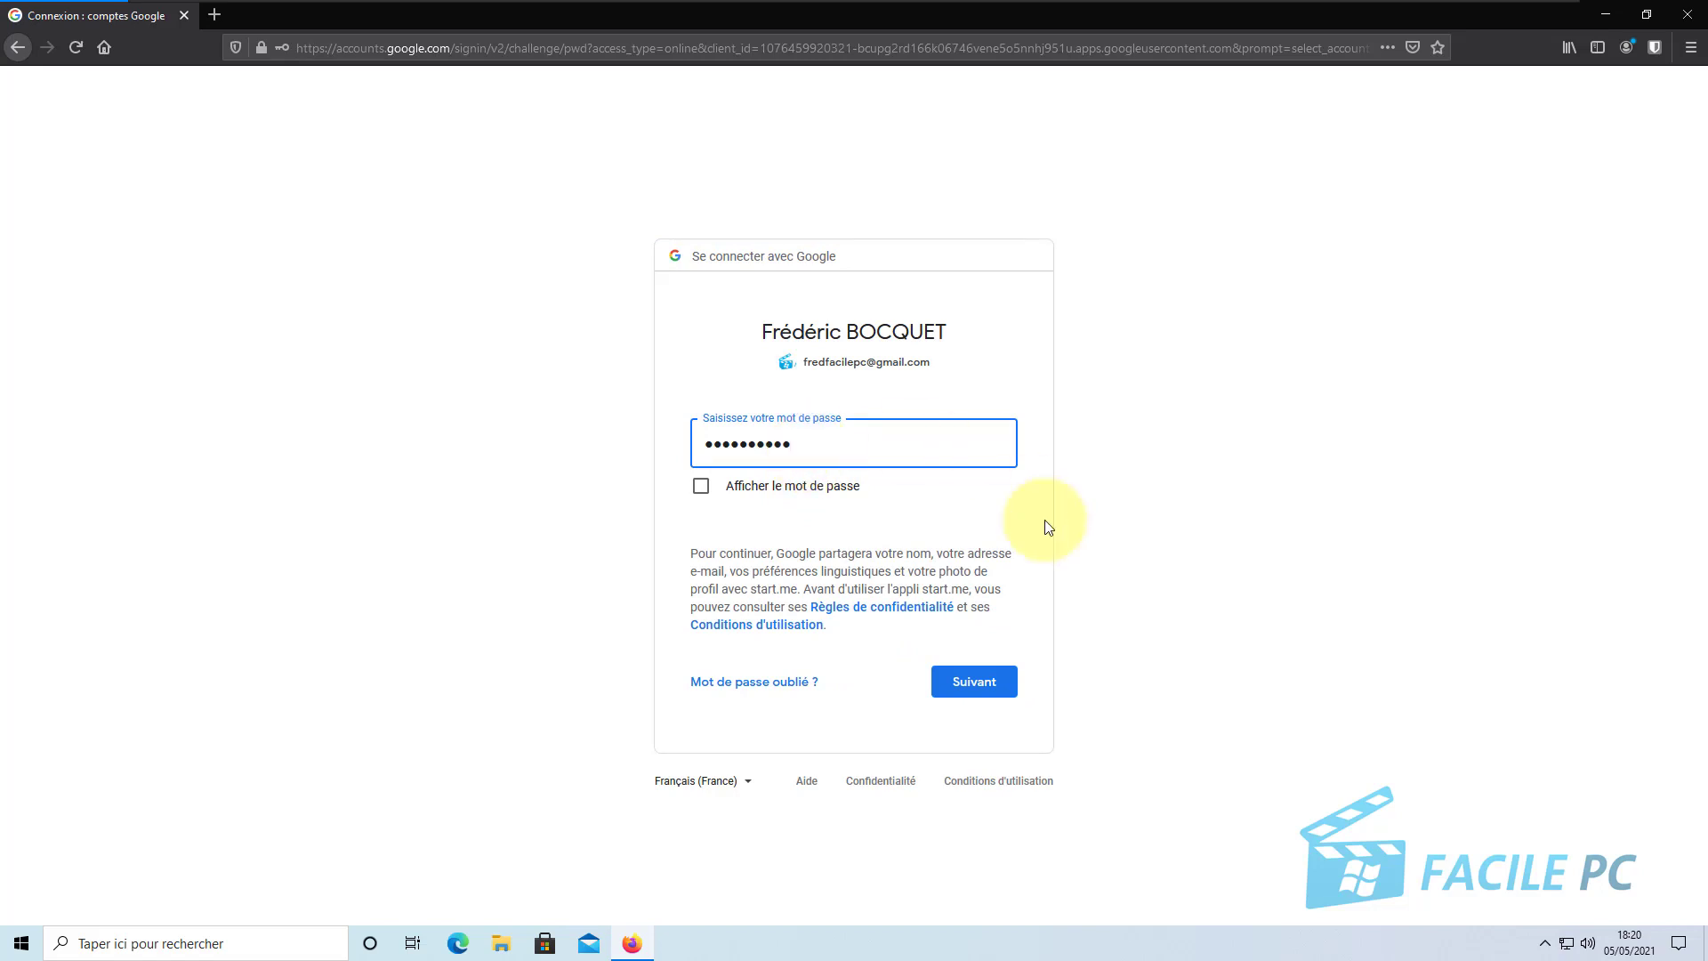
click(992, 681)
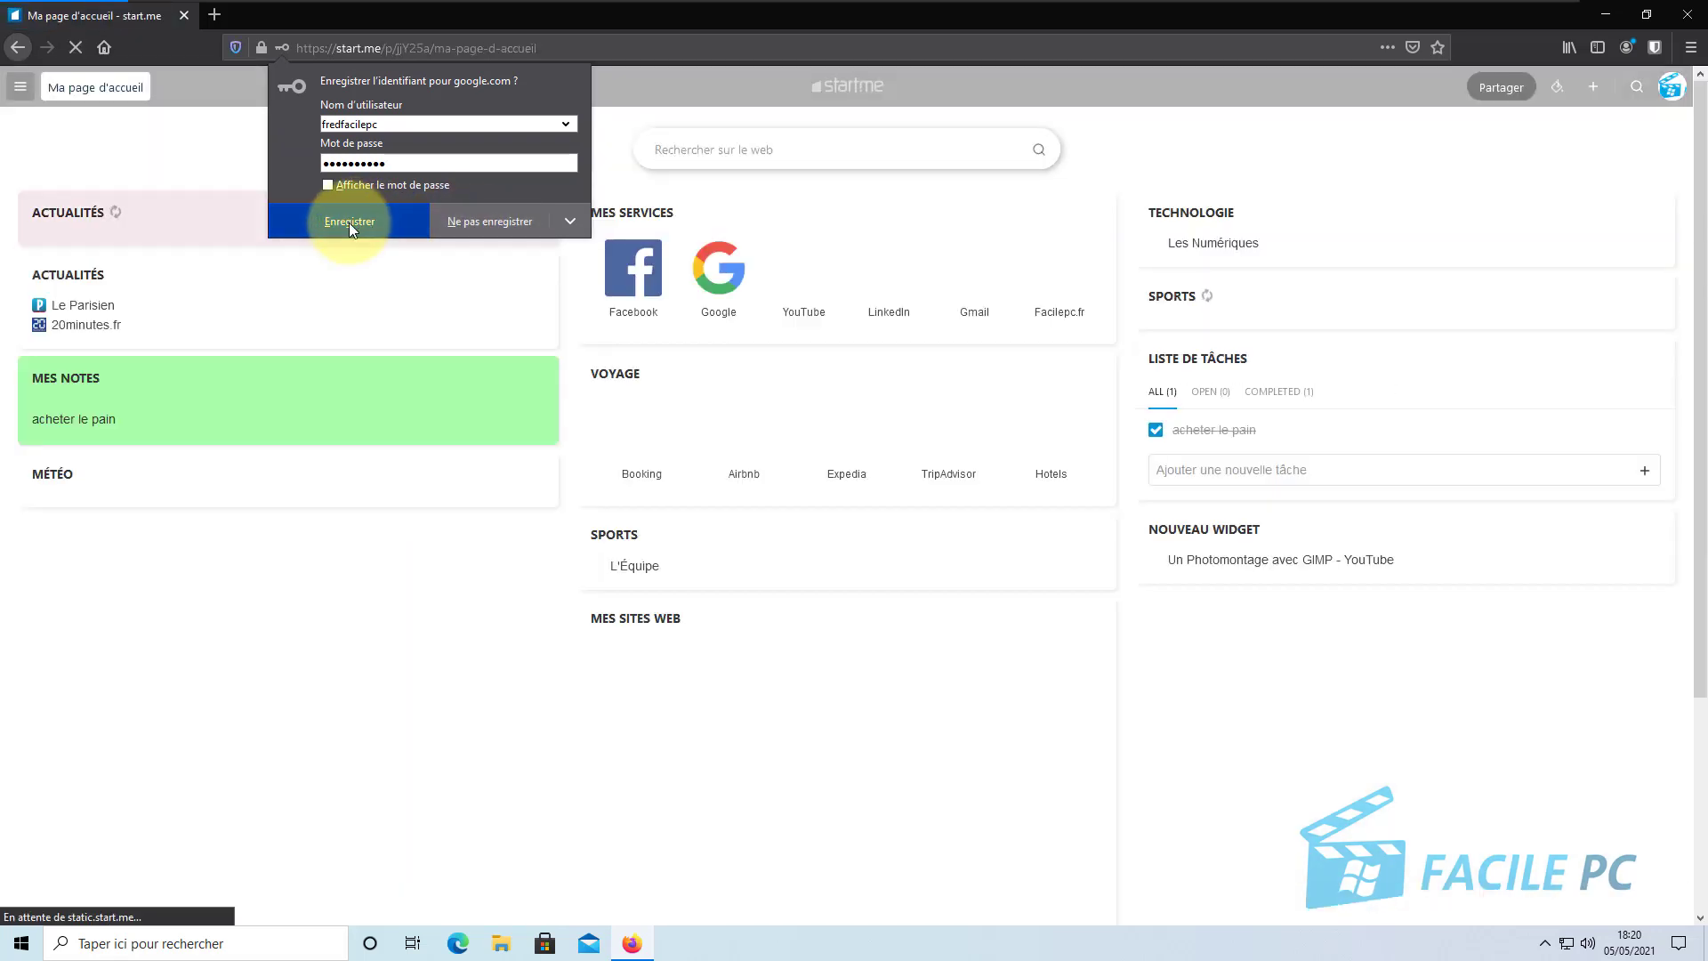
click(349, 223)
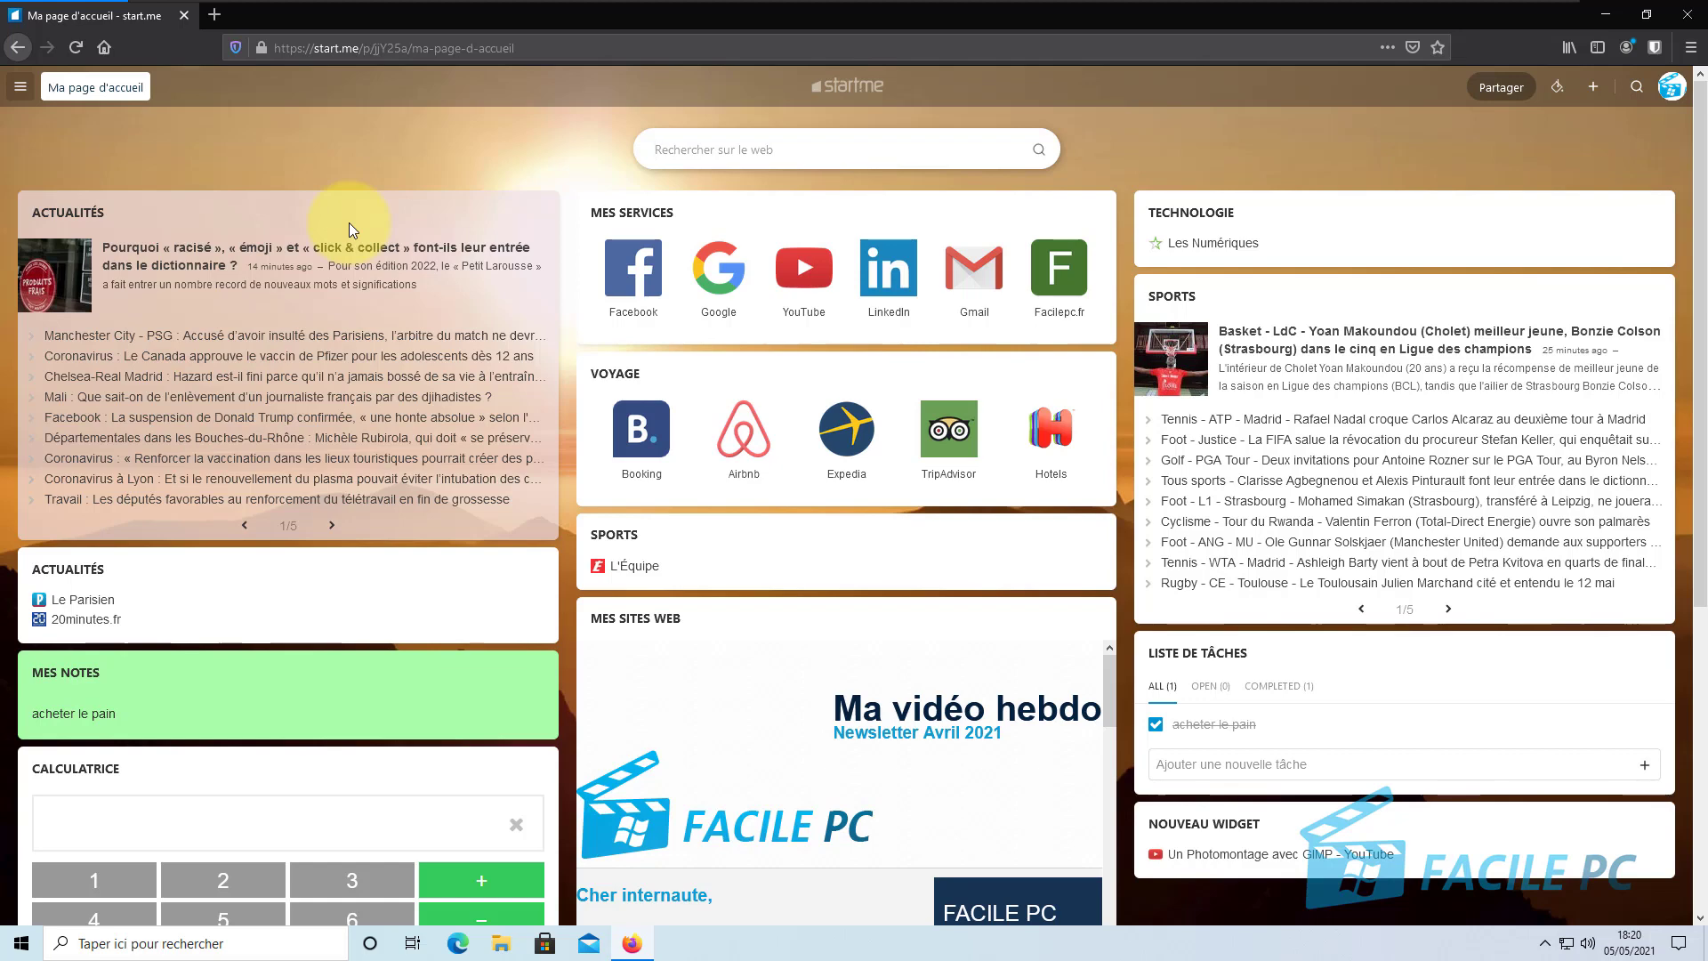
Review the widgets on the start.me page, and relaunch Firefox to check its home page, again postponing the default browser choice
scroll(751, 679, down, 4)
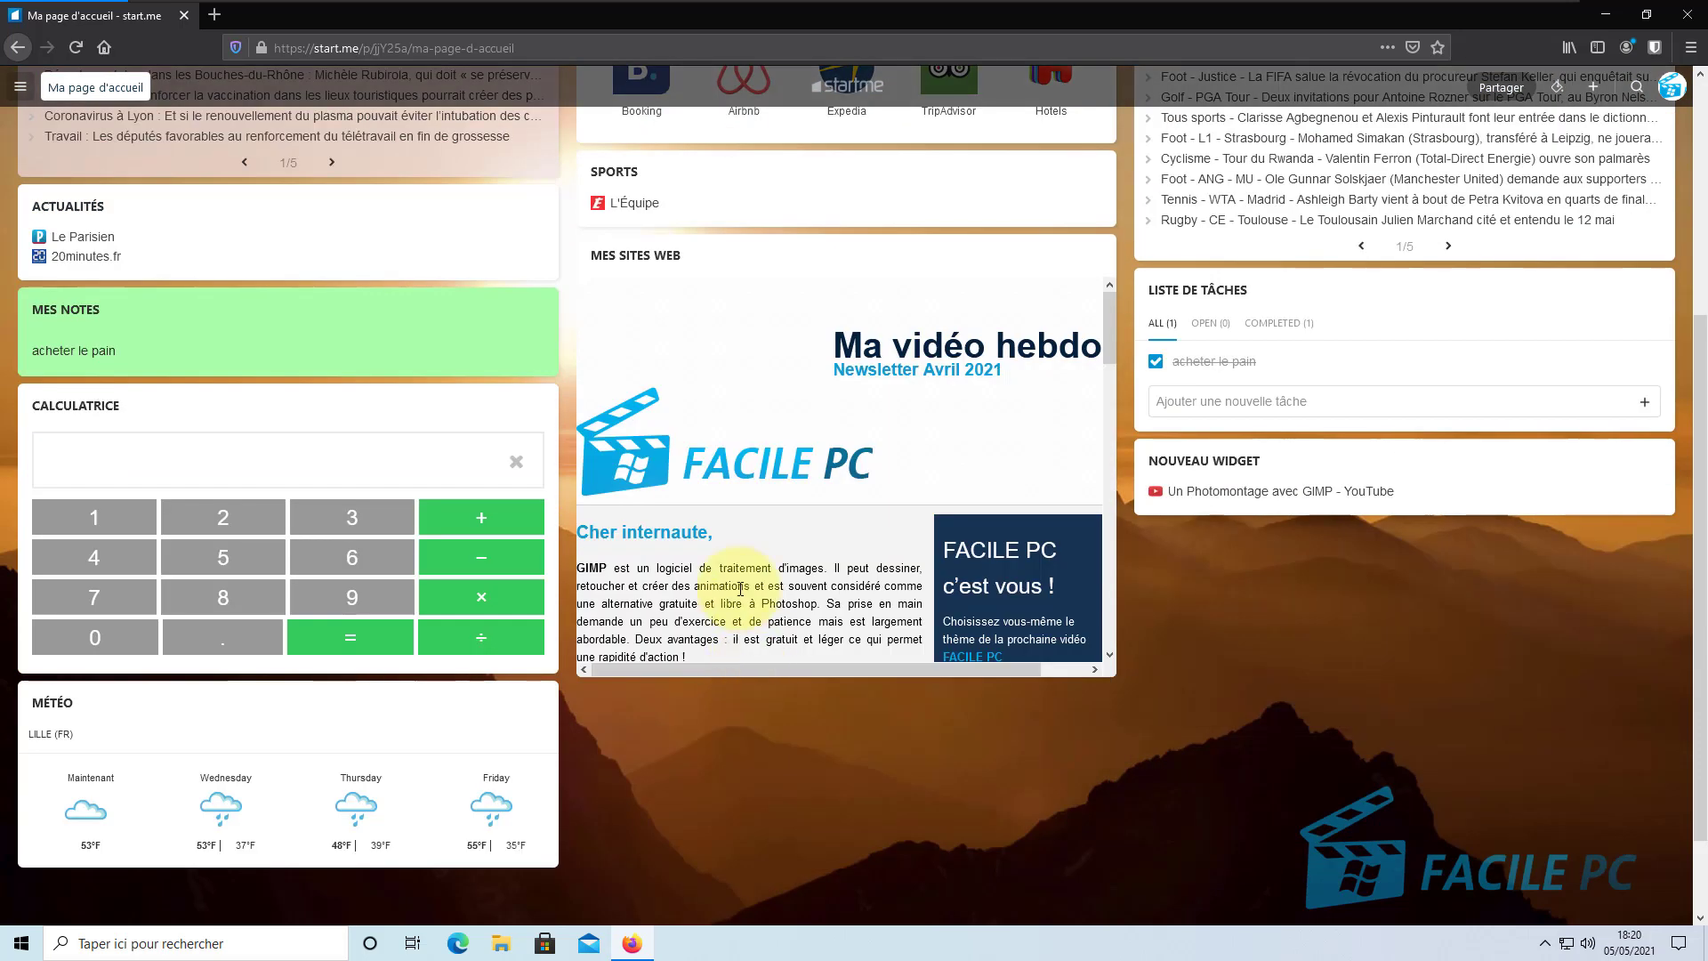
click(1690, 15)
click(49, 206)
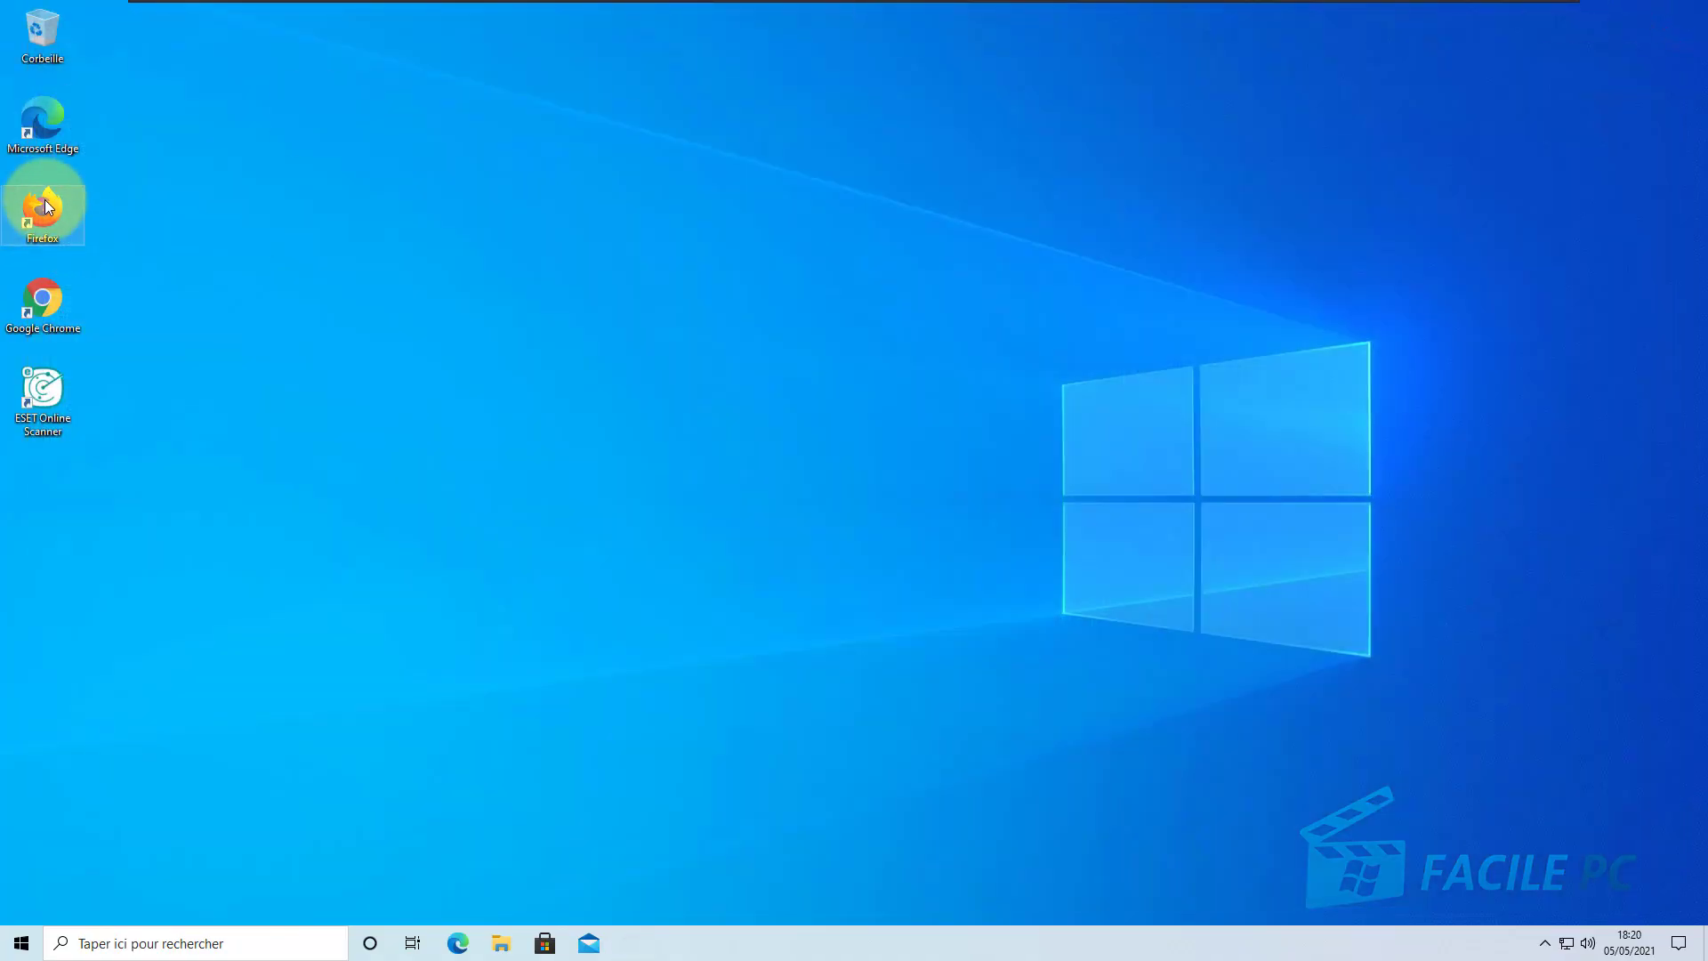
double_click(49, 206)
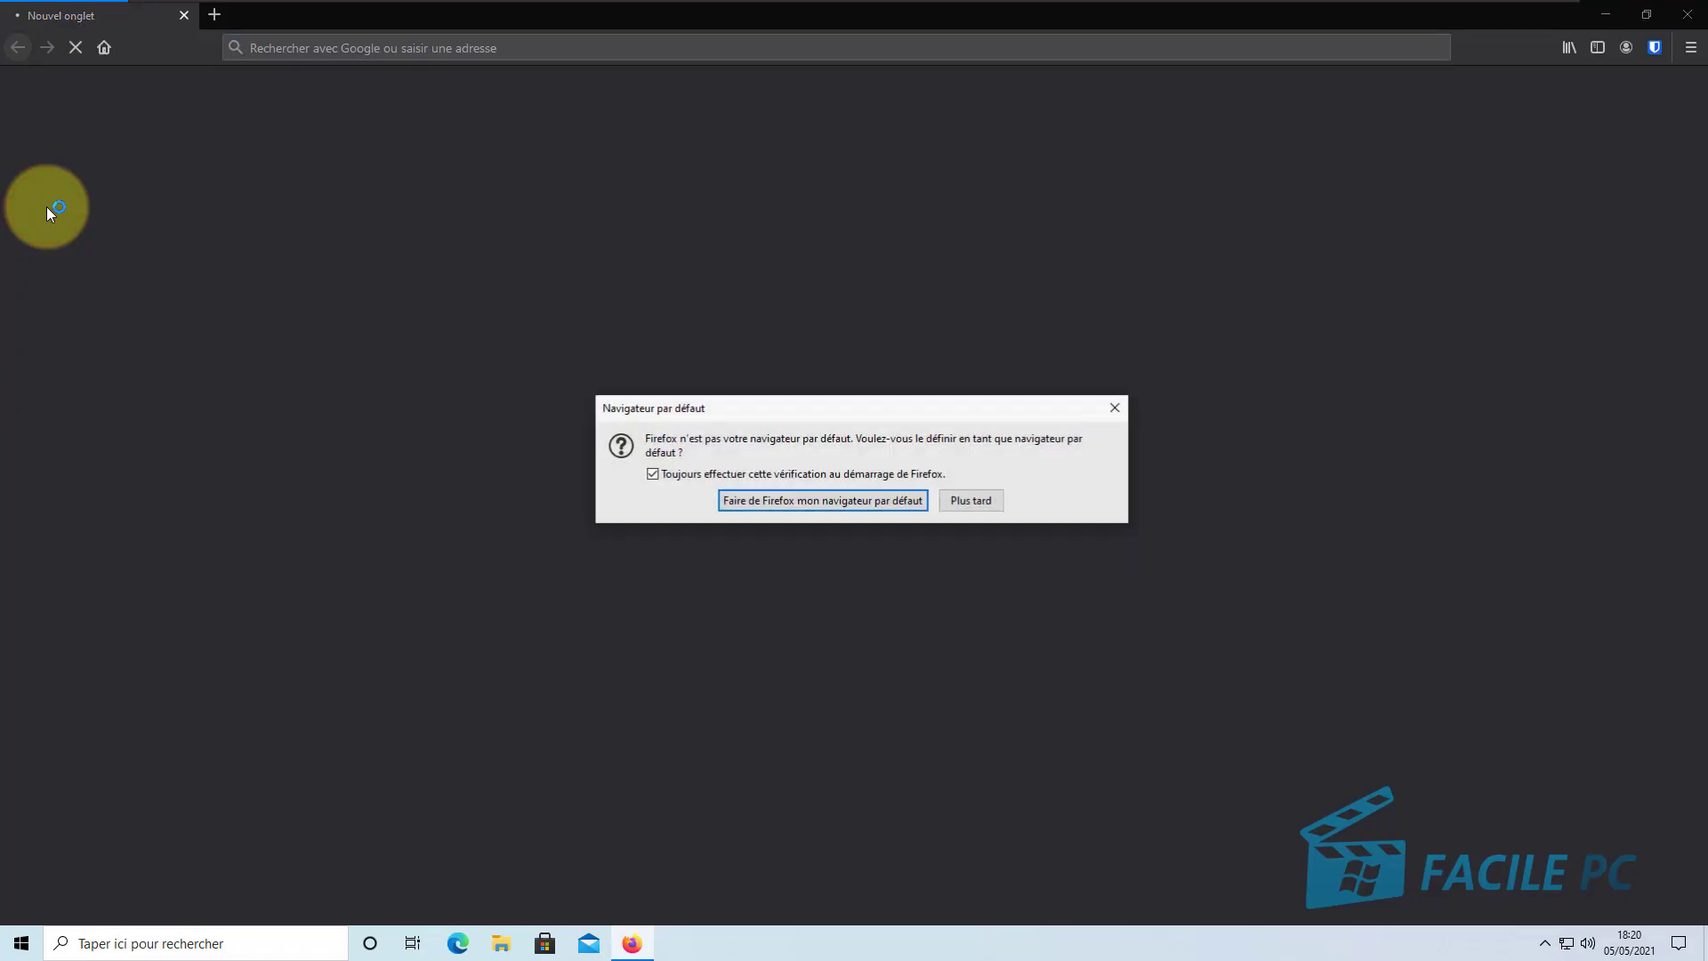
click(985, 501)
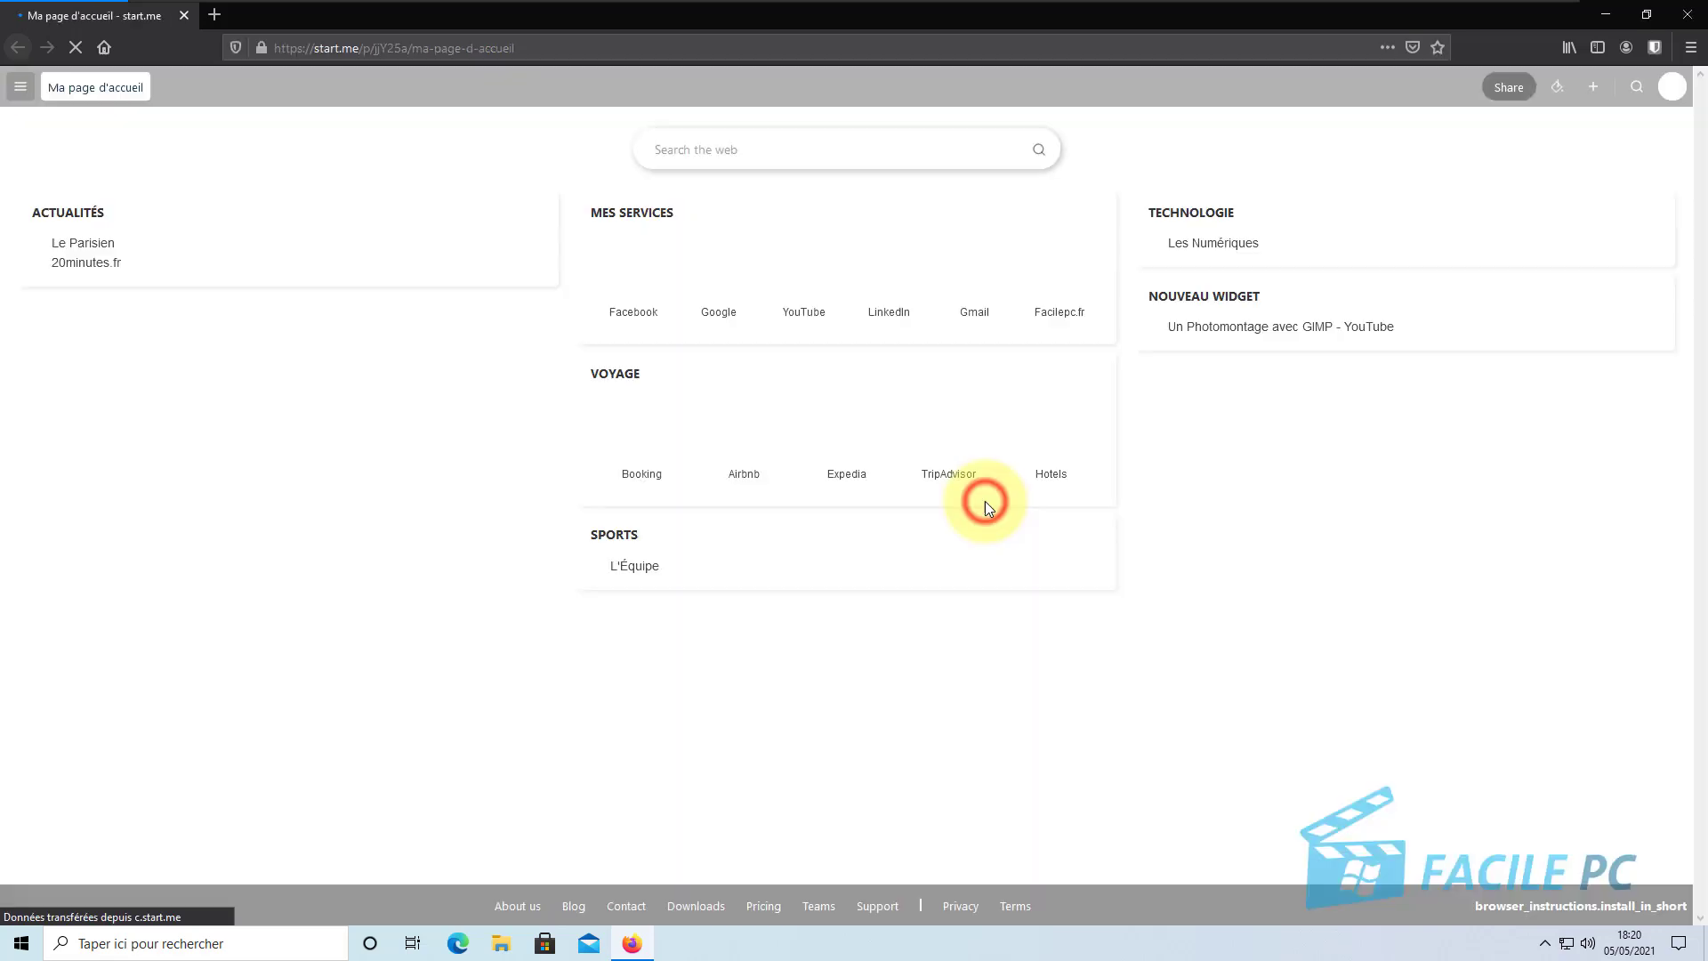